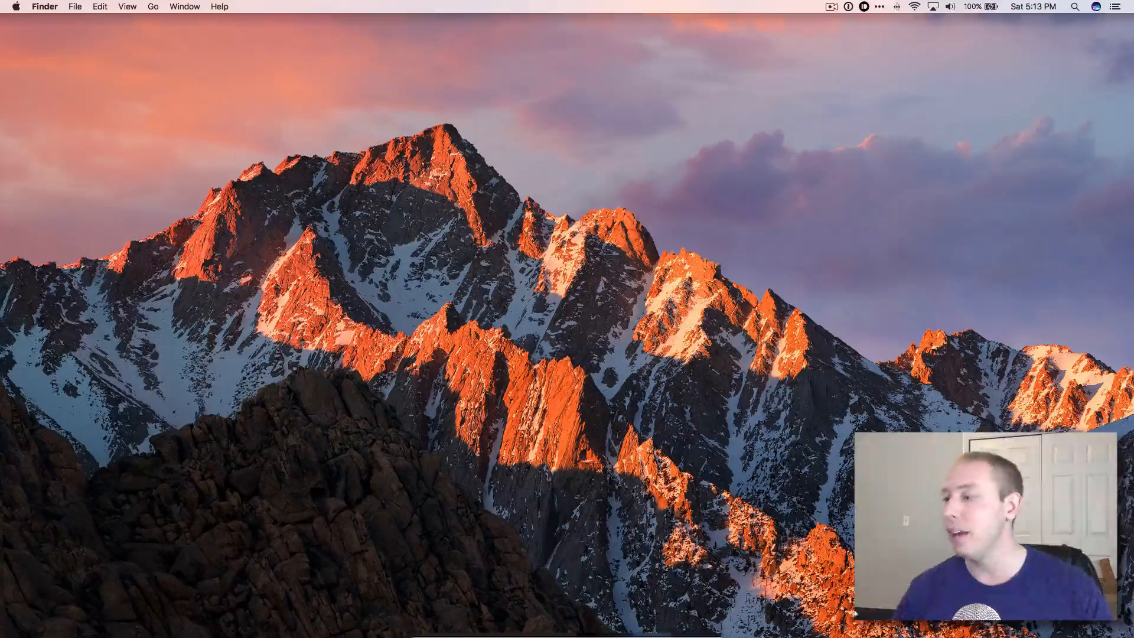
Bring up the browser and read the Sketch homepage's introduction.
{"action": "left_click", "coordinate": [569, 625]}
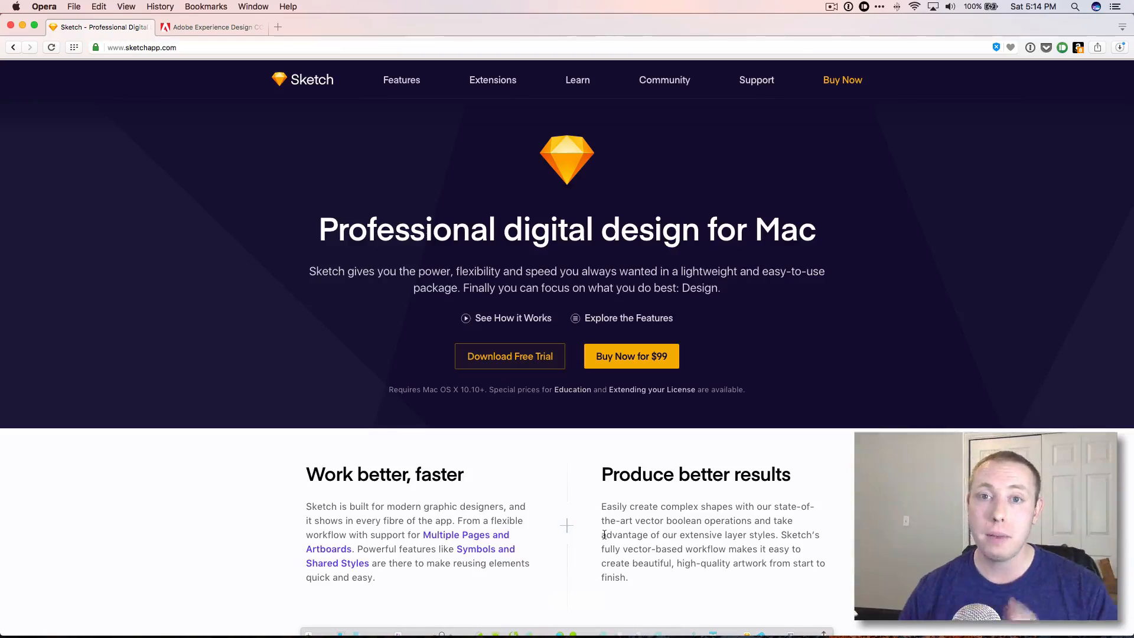
{"action": "left_click_drag", "start_coordinate": [295, 224], "coordinate": [458, 285]}
{"action": "left_click", "coordinate": [474, 285]}
{"action": "mouse_move", "coordinate": [703, 634]}
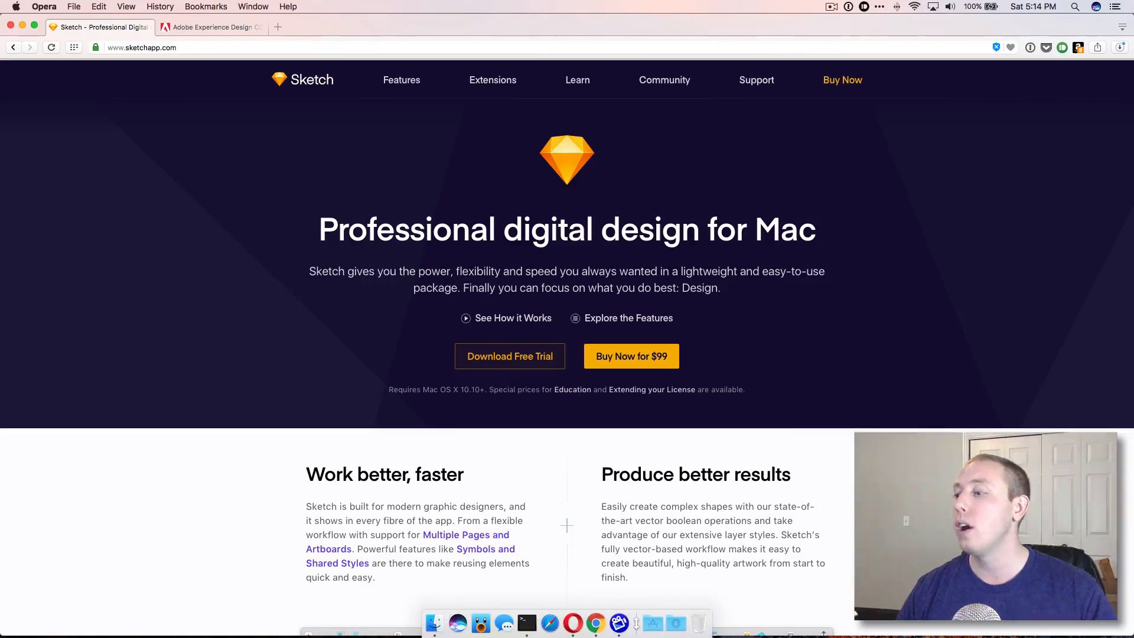
Browse the Applications folder from the Dock, then dismiss it.
{"action": "left_click", "coordinate": [649, 625]}
{"action": "scroll", "coordinate": [817, 377], "scroll_direction": "down", "scroll_amount": 5}
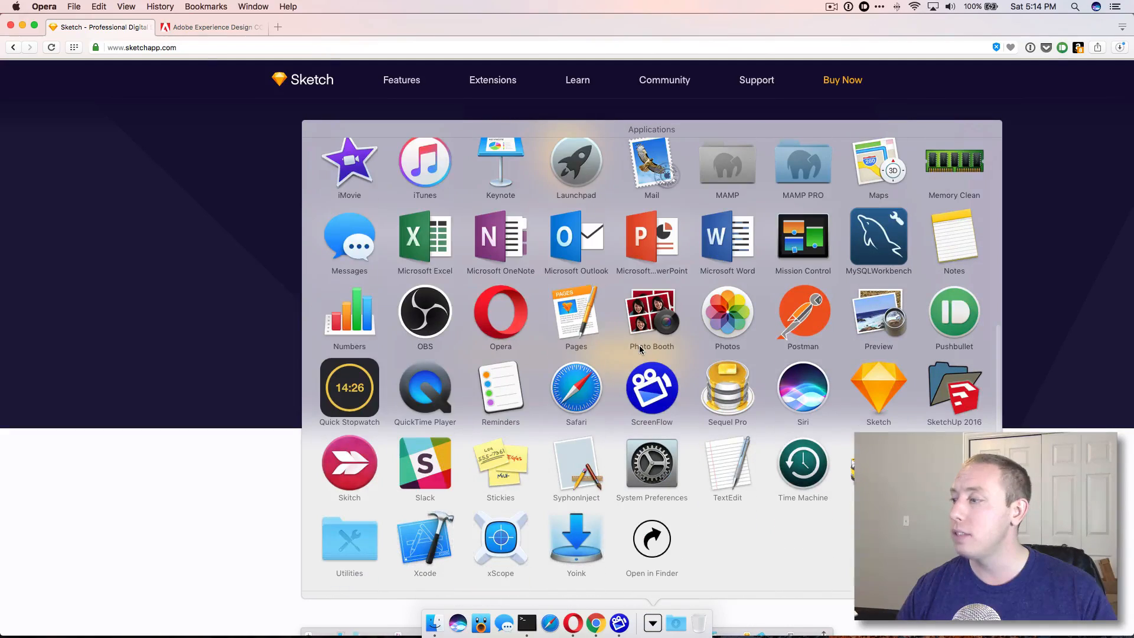
{"action": "left_click", "coordinate": [248, 336]}
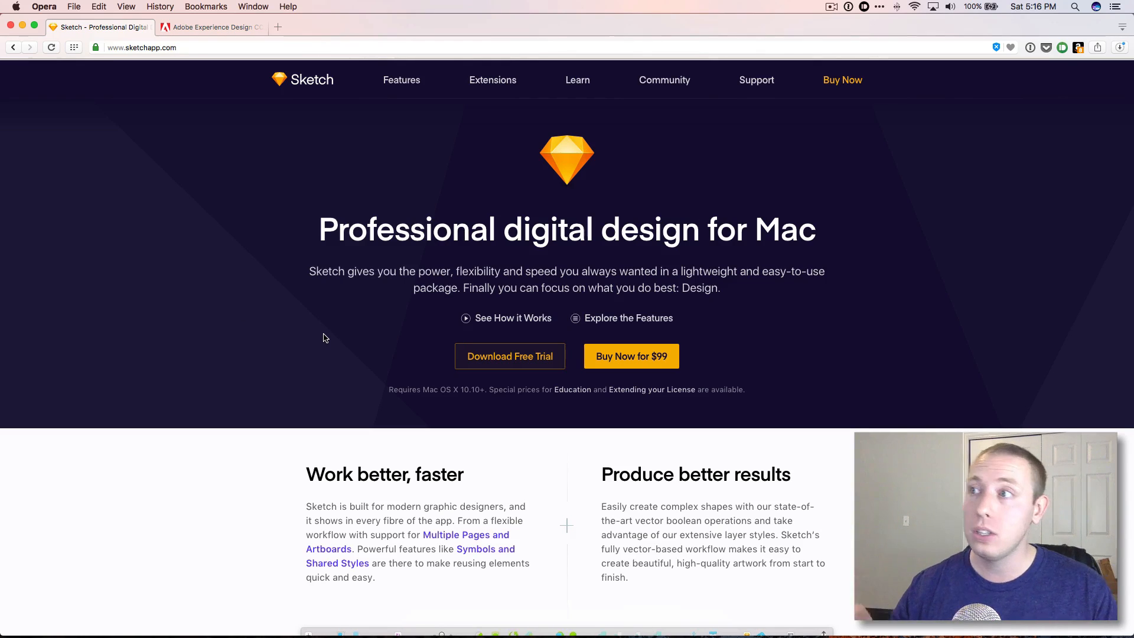
Switch to the Adobe Experience Design CC tab and read its introduction.
{"action": "left_click", "coordinate": [54, 27]}
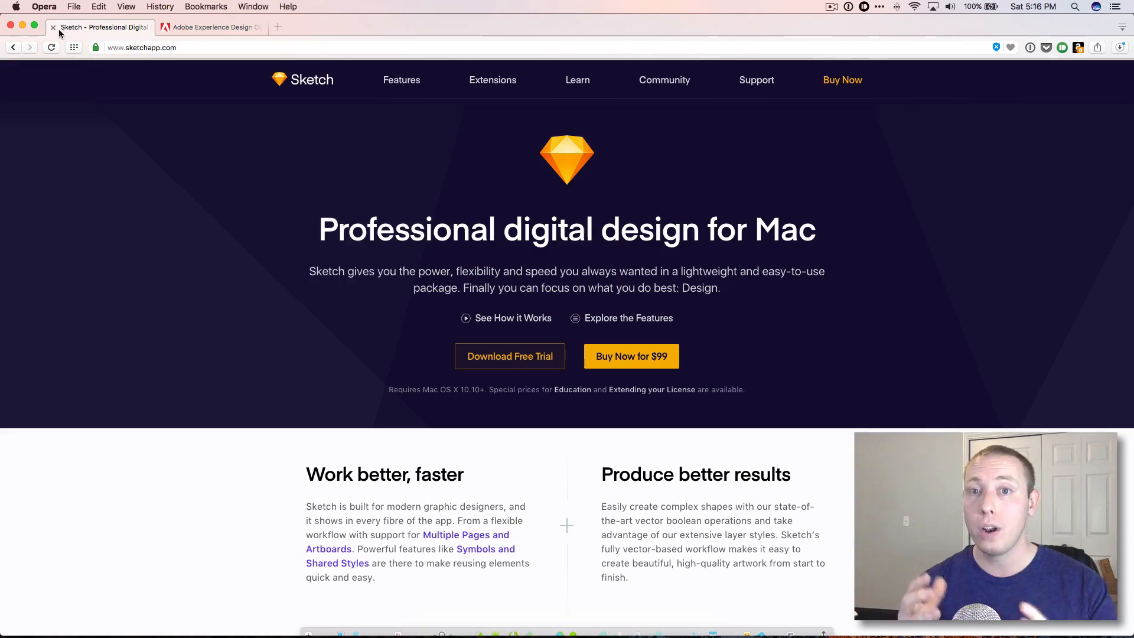
{"action": "left_click", "coordinate": [55, 28]}
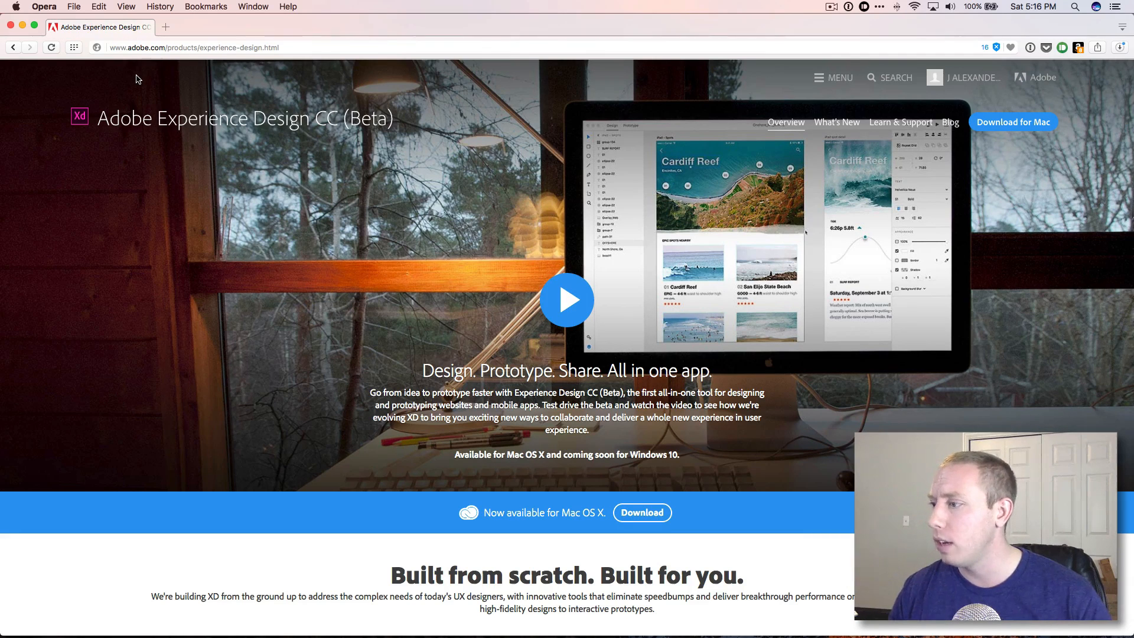
{"action": "scroll", "coordinate": [758, 371], "scroll_direction": "down", "scroll_amount": 3}
{"action": "scroll", "coordinate": [758, 371], "scroll_direction": "up", "scroll_amount": 3}
{"action": "left_click_drag", "start_coordinate": [422, 372], "coordinate": [711, 394]}
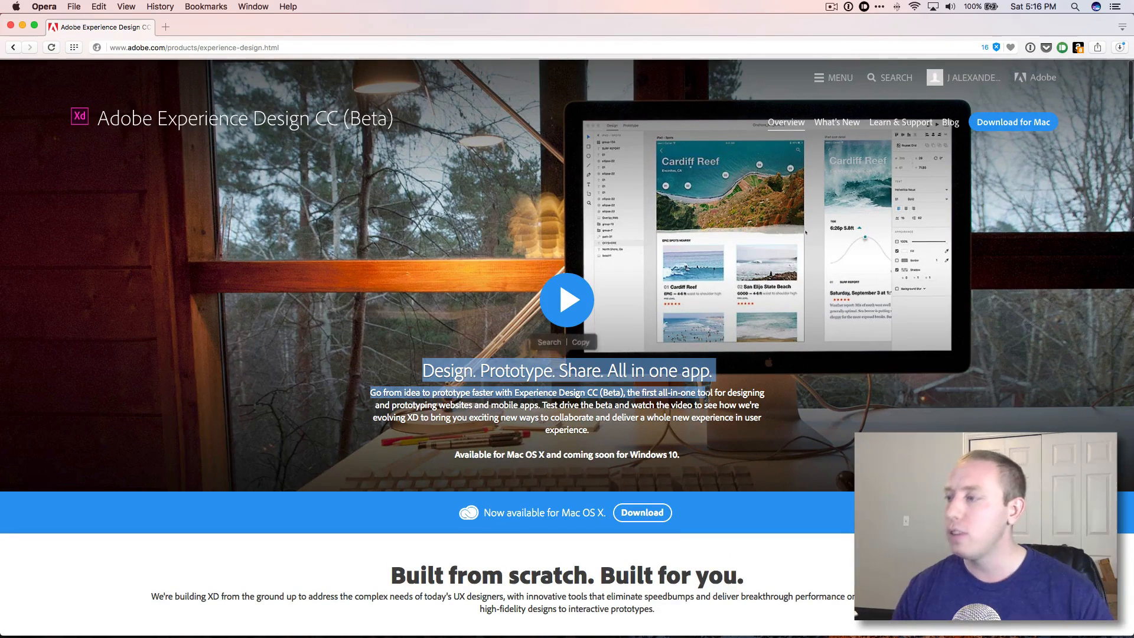
{"action": "left_click_drag", "start_coordinate": [681, 433], "coordinate": [614, 406]}
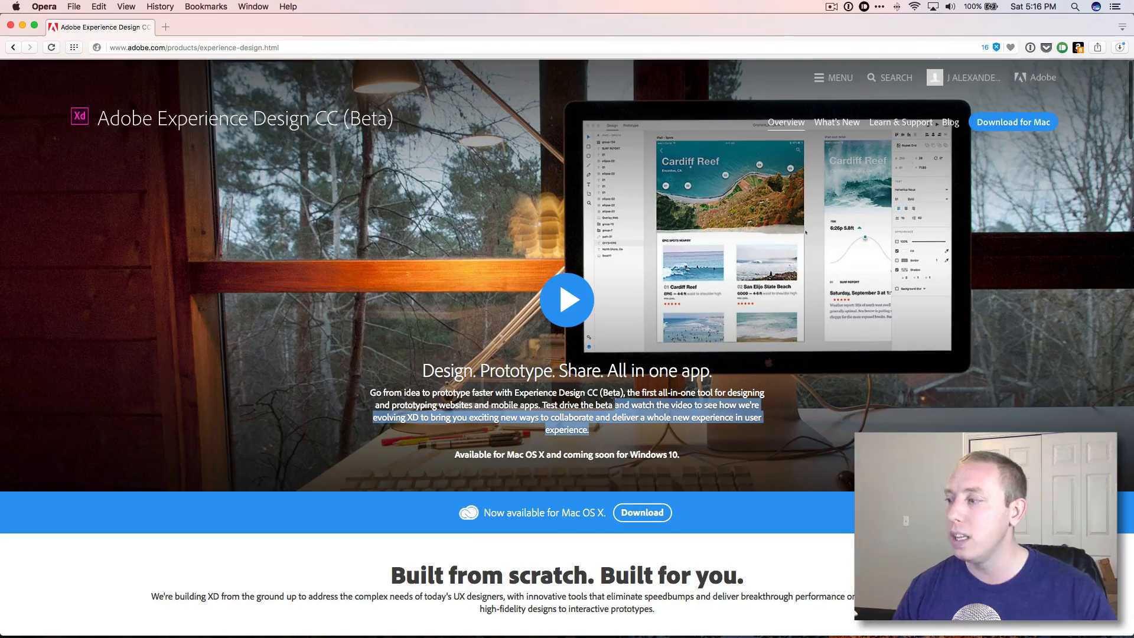
Scroll through and read the Adobe XD page's 'Built from scratch' and 'Design at the speed of thought' sections.
{"action": "scroll", "coordinate": [614, 405], "scroll_direction": "down", "scroll_amount": 3}
{"action": "scroll", "coordinate": [613, 405], "scroll_direction": "down", "scroll_amount": 5}
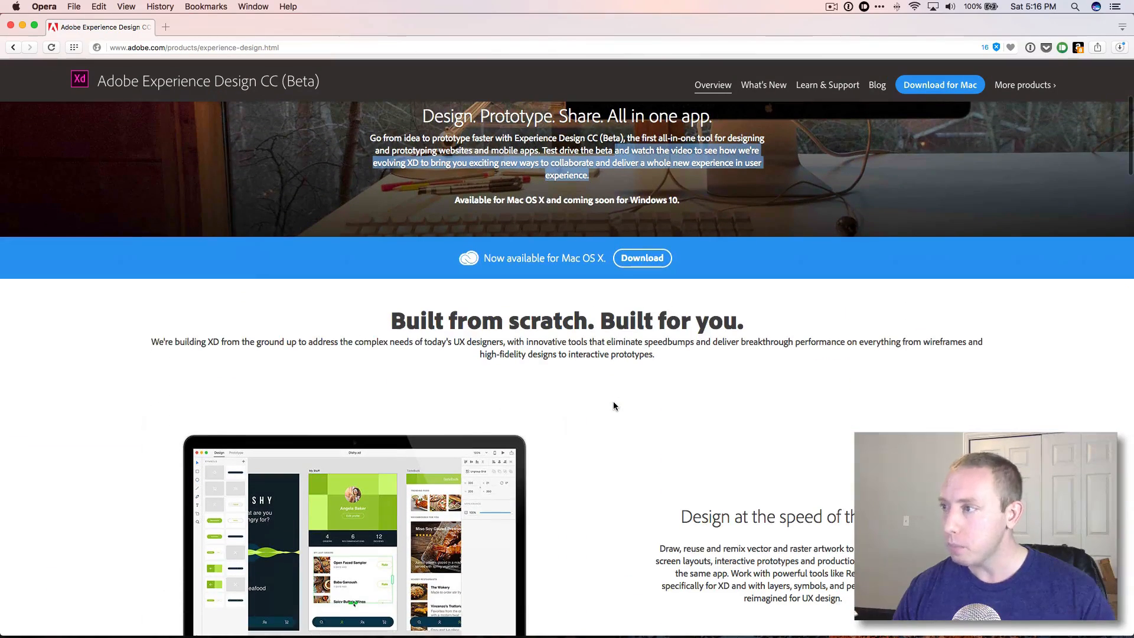
{"action": "scroll", "coordinate": [613, 405], "scroll_direction": "down", "scroll_amount": 2}
{"action": "scroll", "coordinate": [613, 405], "scroll_direction": "down", "scroll_amount": 2}
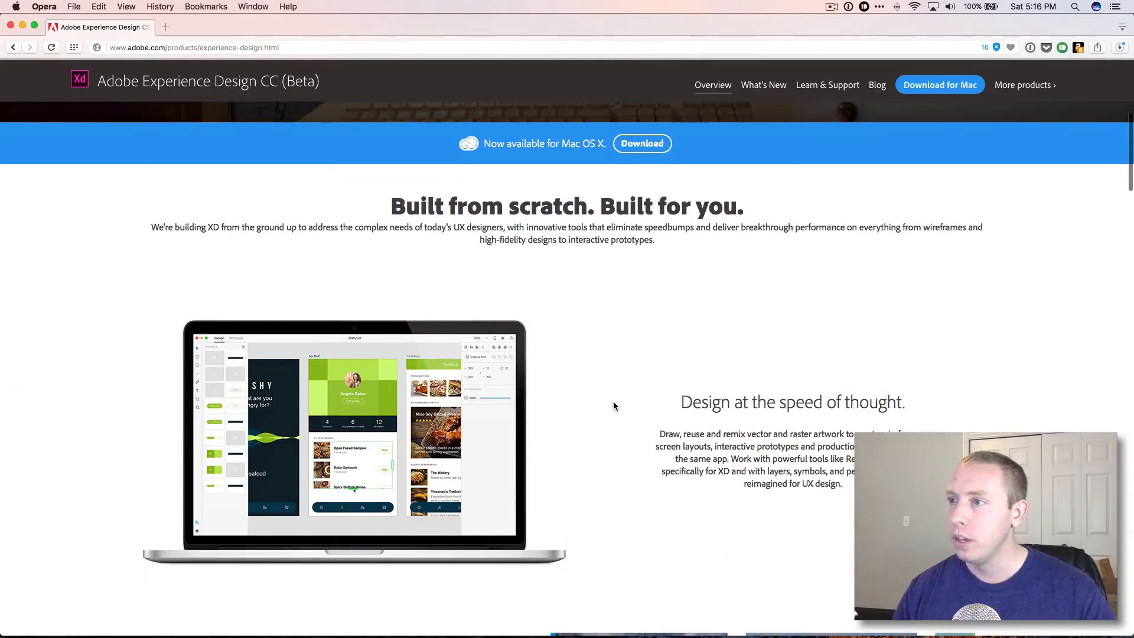
{"action": "scroll", "coordinate": [613, 404], "scroll_direction": "down", "scroll_amount": 1}
{"action": "scroll", "coordinate": [614, 406], "scroll_direction": "up", "scroll_amount": 1}
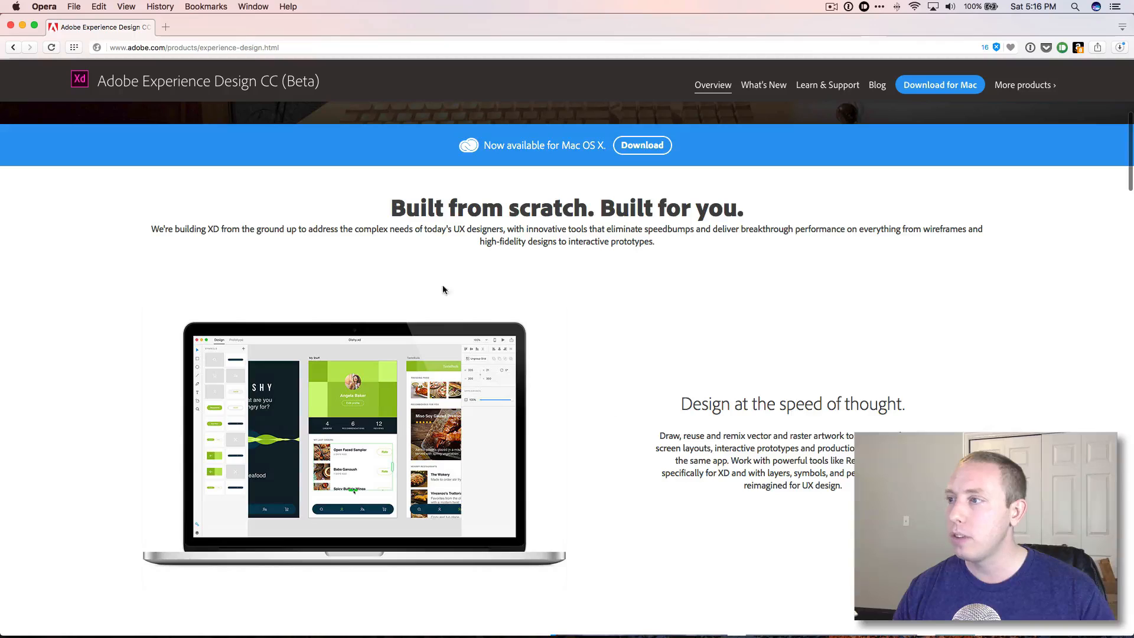
{"action": "left_click_drag", "start_coordinate": [176, 230], "coordinate": [503, 230]}
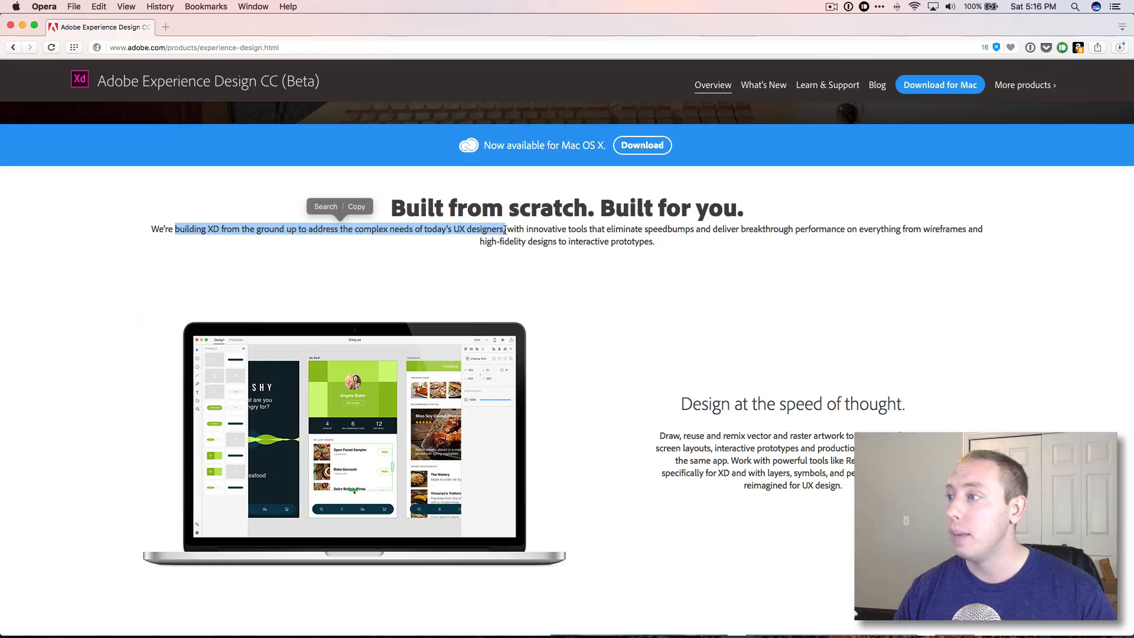
{"action": "left_click", "coordinate": [514, 229]}
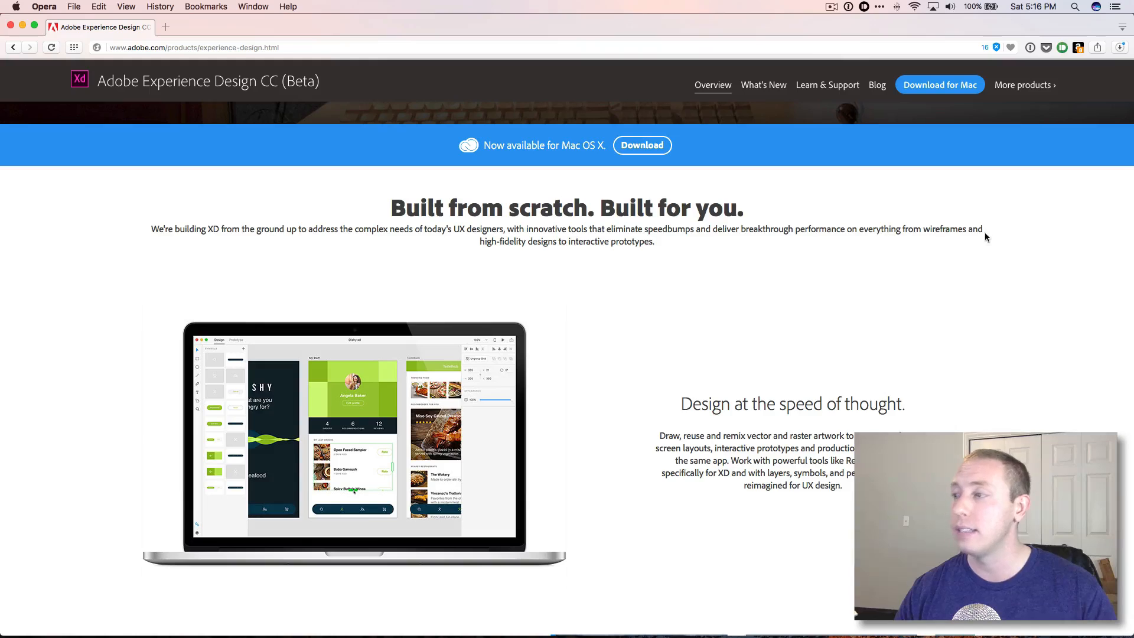
{"action": "left_click_drag", "start_coordinate": [522, 242], "coordinate": [652, 242]}
{"action": "left_click", "coordinate": [651, 243]}
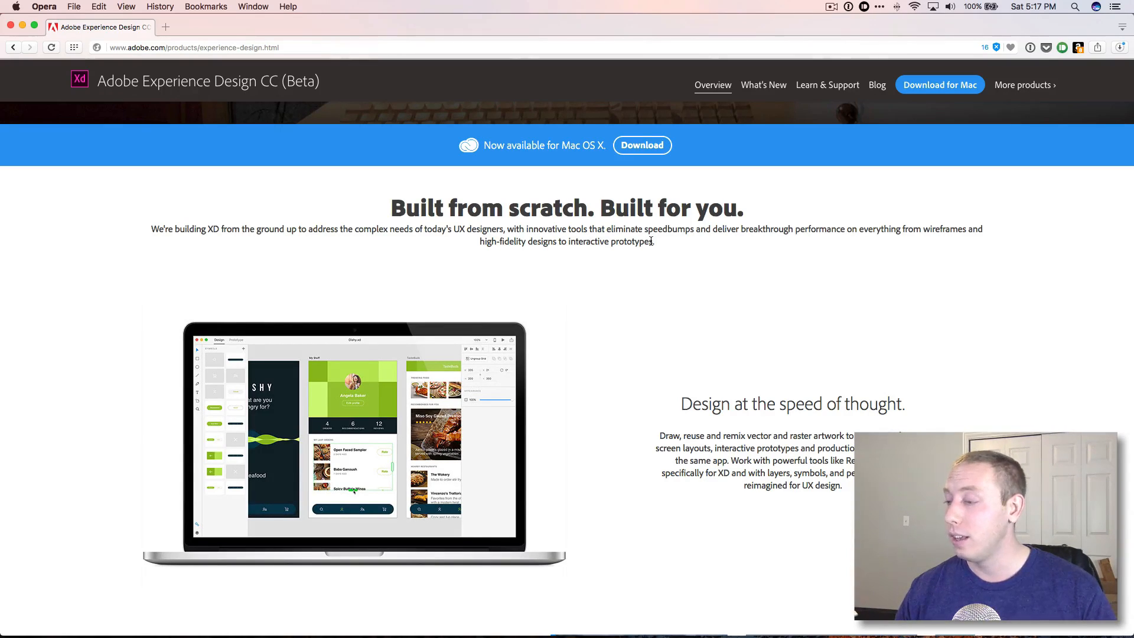
{"action": "scroll", "coordinate": [651, 242], "scroll_direction": "down", "scroll_amount": 5}
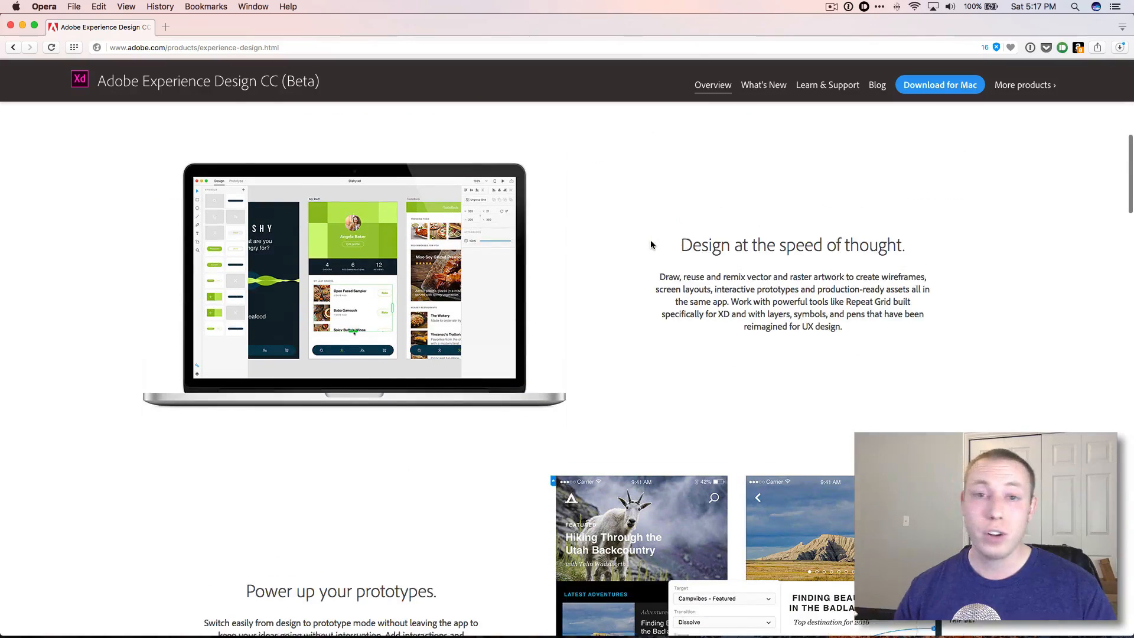
{"action": "scroll", "coordinate": [650, 240], "scroll_direction": "up", "scroll_amount": 5}
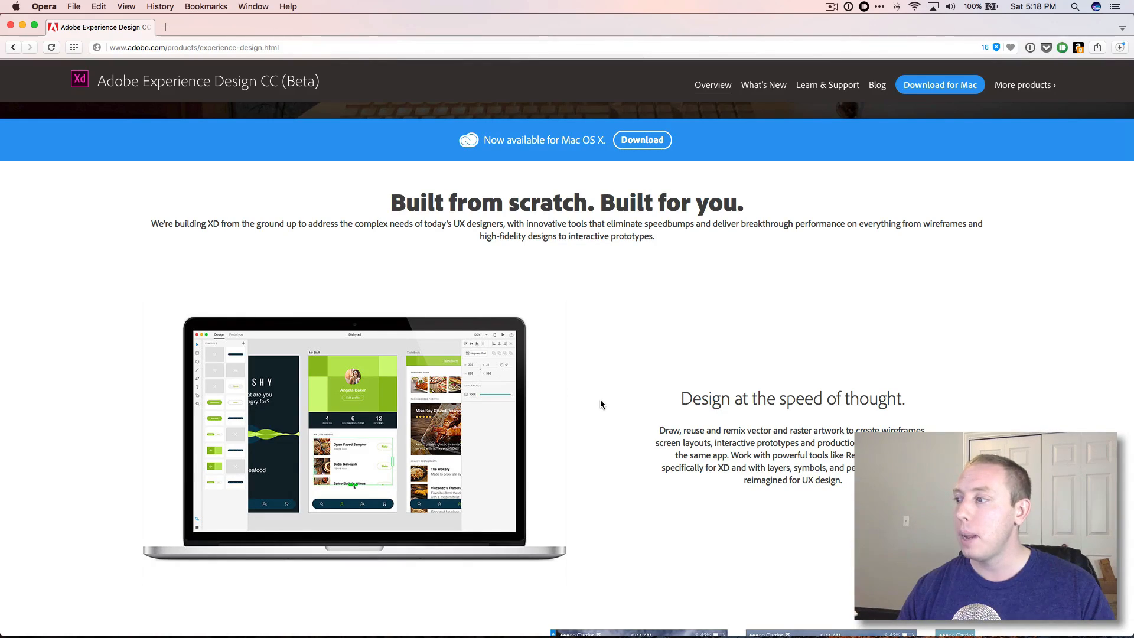
{"action": "left_click_drag", "start_coordinate": [678, 402], "coordinate": [737, 465]}
{"action": "left_click", "coordinate": [737, 462]}
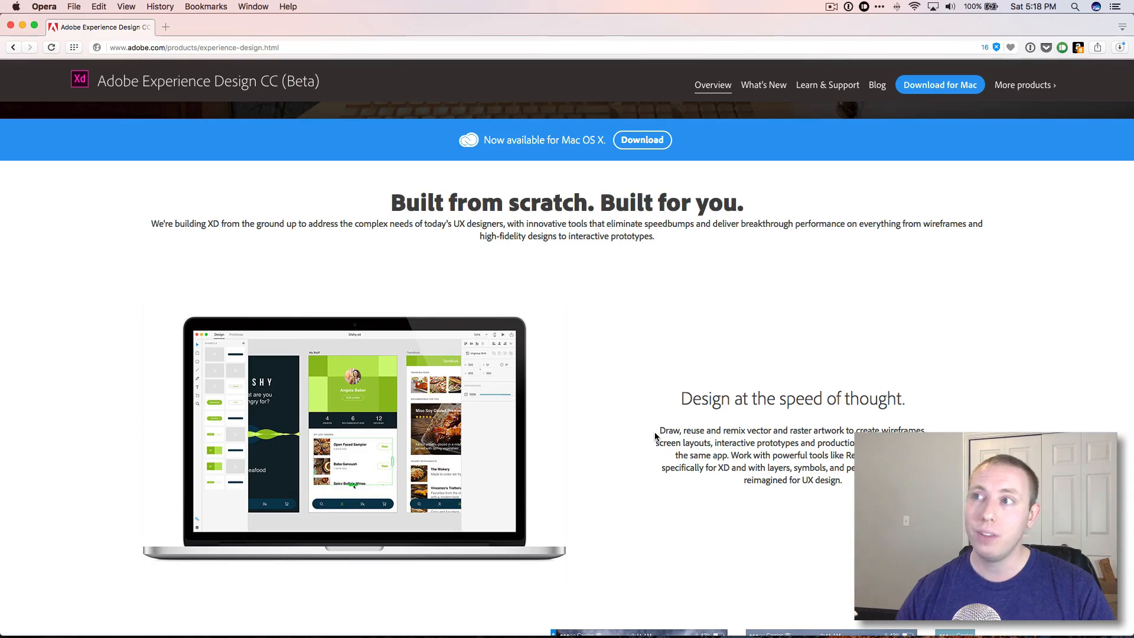
Open a new tab and search Google for invision app.
{"action": "left_click", "coordinate": [167, 27]}
{"action": "type", "text": "inv"}
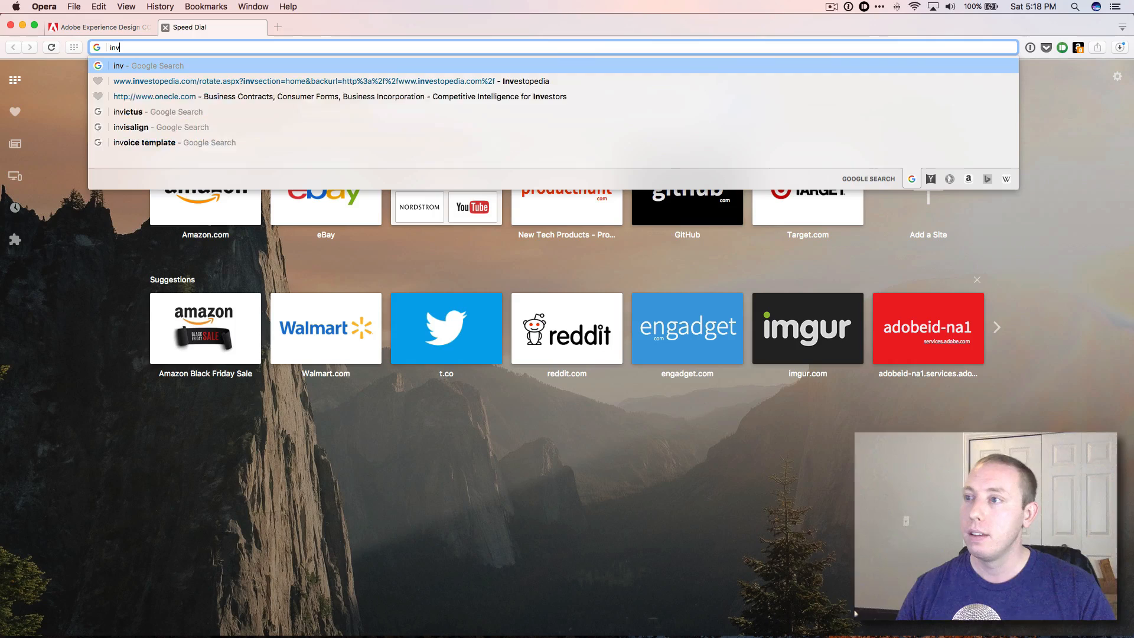
{"action": "type", "text": "ision app"}
{"action": "key", "text": "Return"}
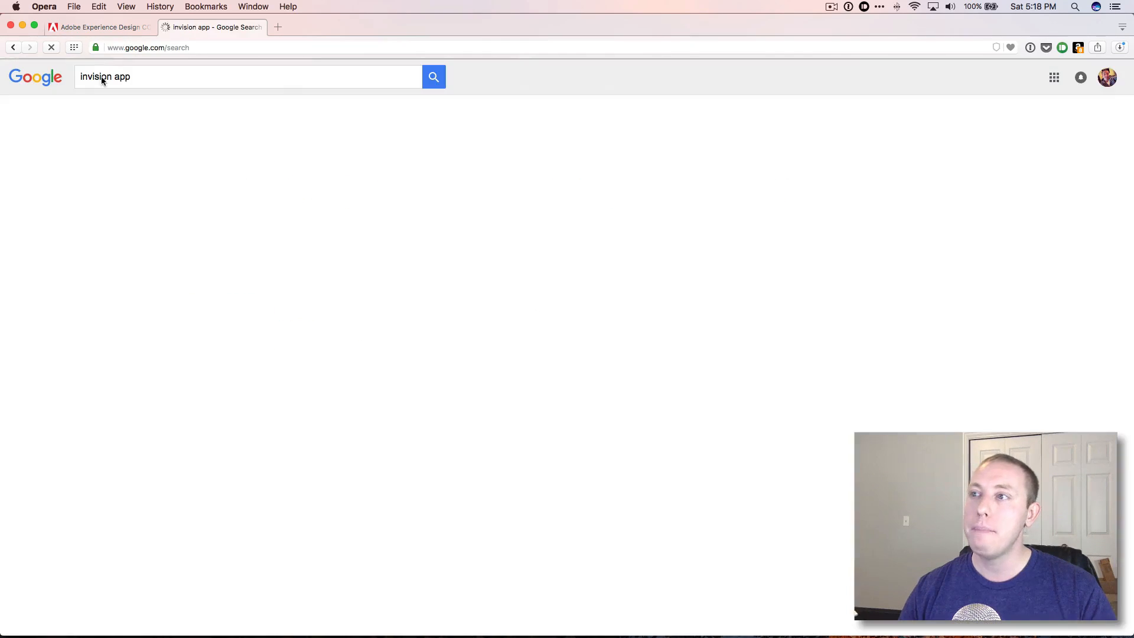
Open the InVision result and shorten the address to the invisionapp.com homepage.
{"action": "left_click", "coordinate": [143, 222]}
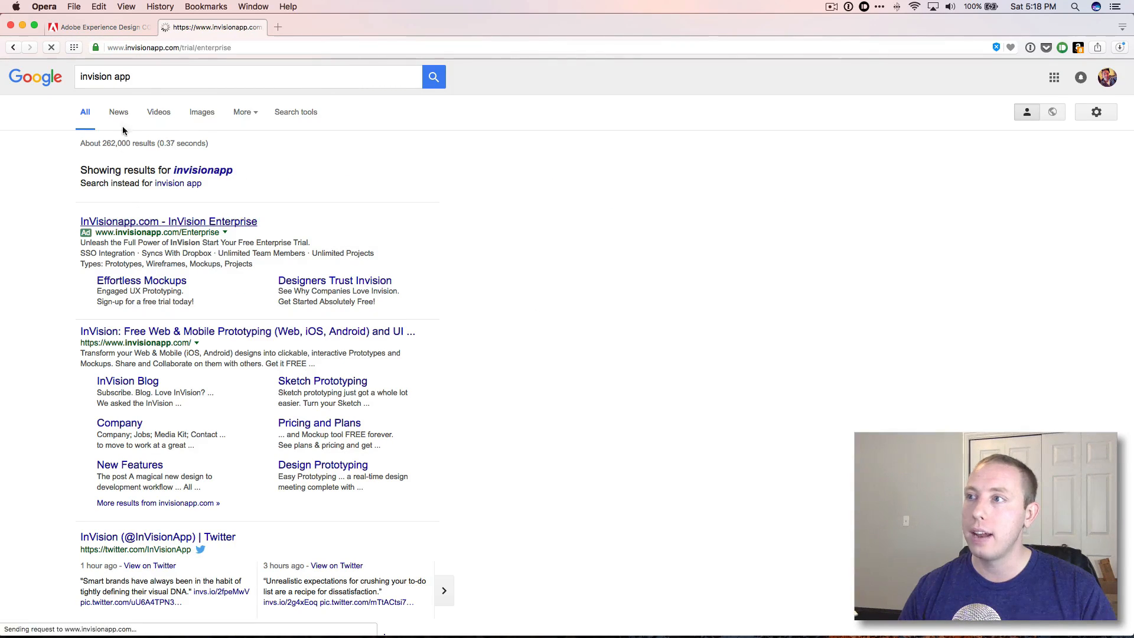
{"action": "left_click", "coordinate": [183, 47]}
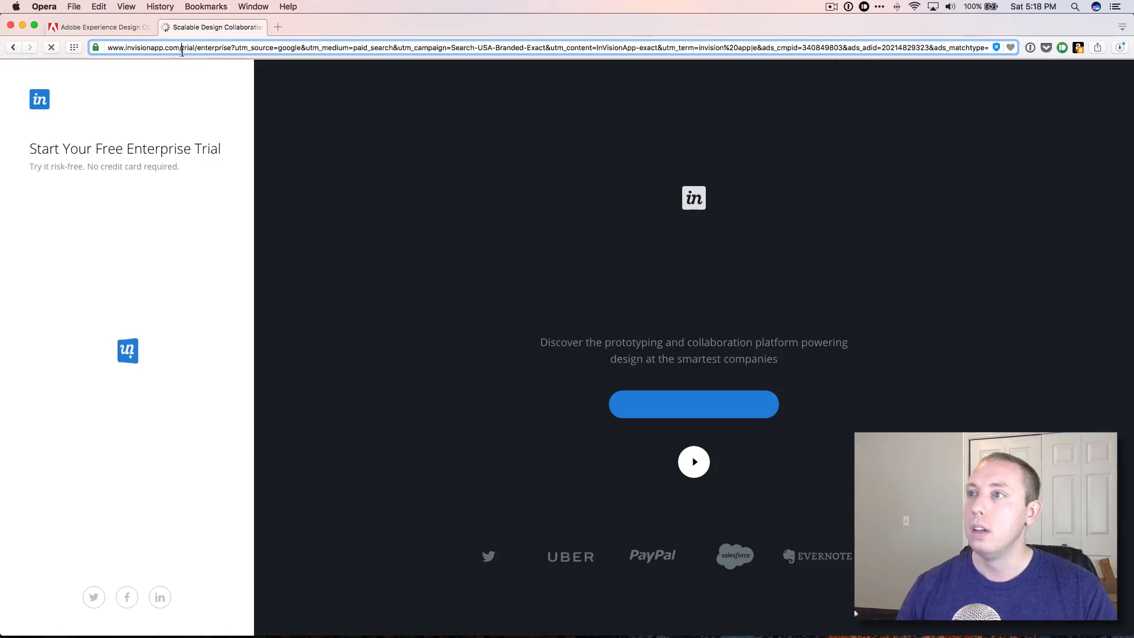
{"action": "key", "text": "BackSpace"}
{"action": "key", "text": "Return"}
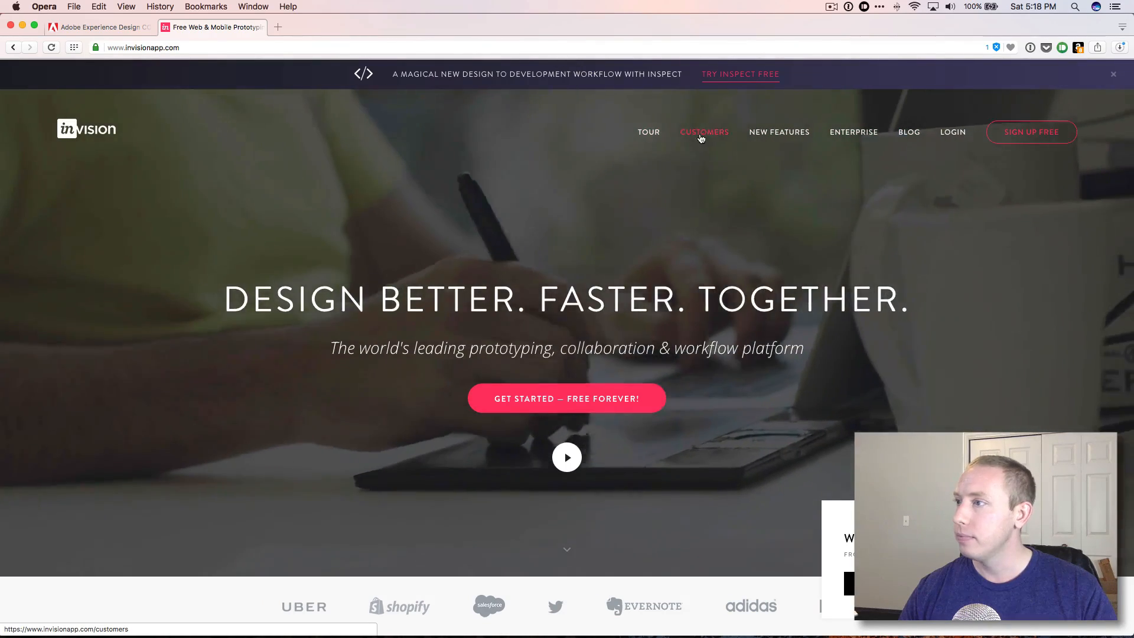
Browse InVision's Customers and Tour pages, dismiss its pop-ups, and close the InVision tab.
{"action": "left_click", "coordinate": [702, 137]}
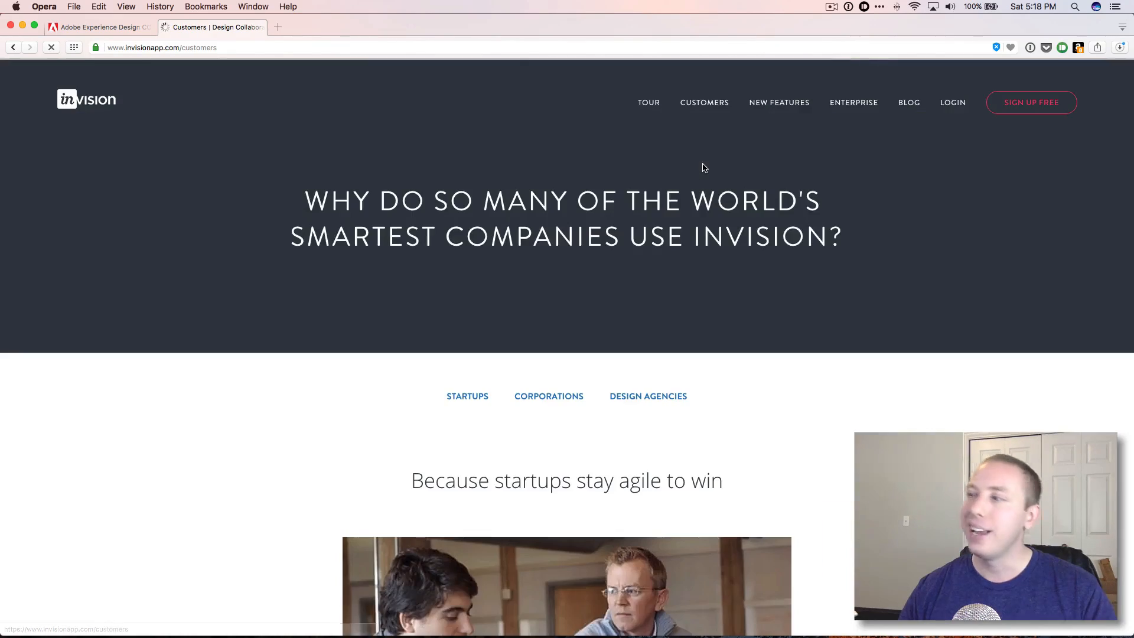
{"action": "left_click", "coordinate": [694, 157]}
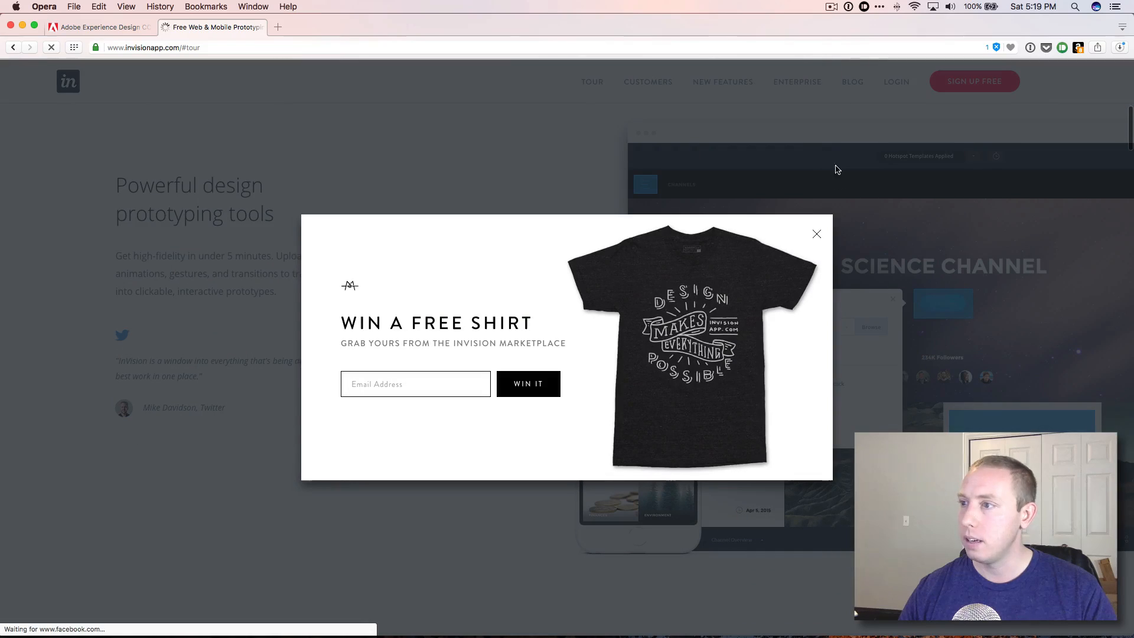
{"action": "left_click", "coordinate": [816, 233]}
{"action": "scroll", "coordinate": [816, 234], "scroll_direction": "up", "scroll_amount": 8}
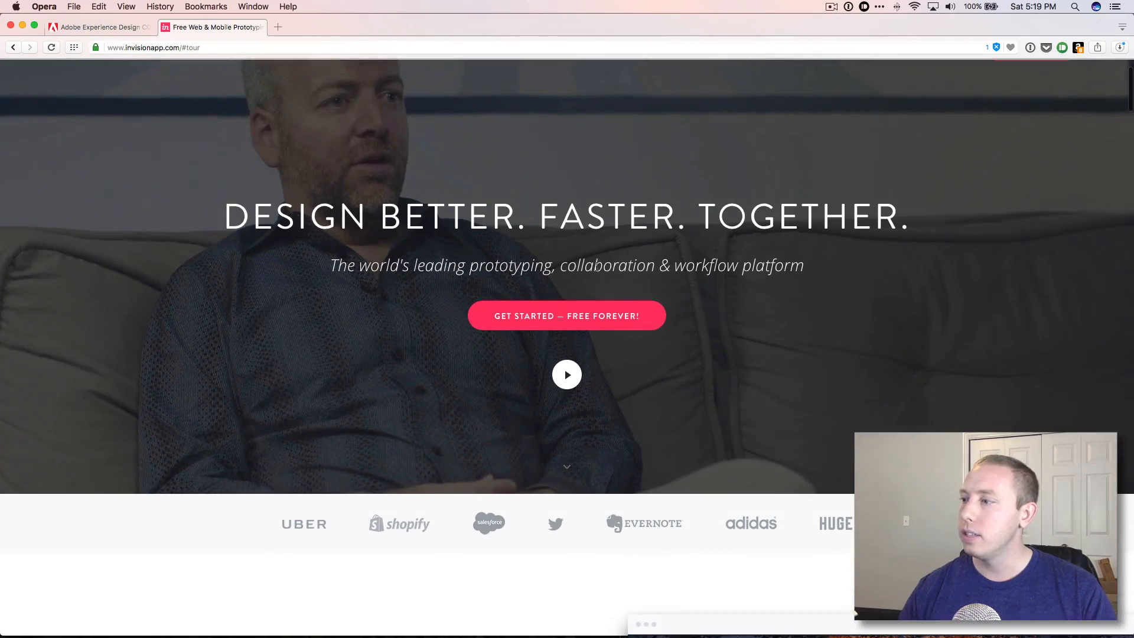
{"action": "scroll", "coordinate": [293, 94], "scroll_direction": "up", "scroll_amount": 3}
{"action": "left_click", "coordinate": [620, 409]}
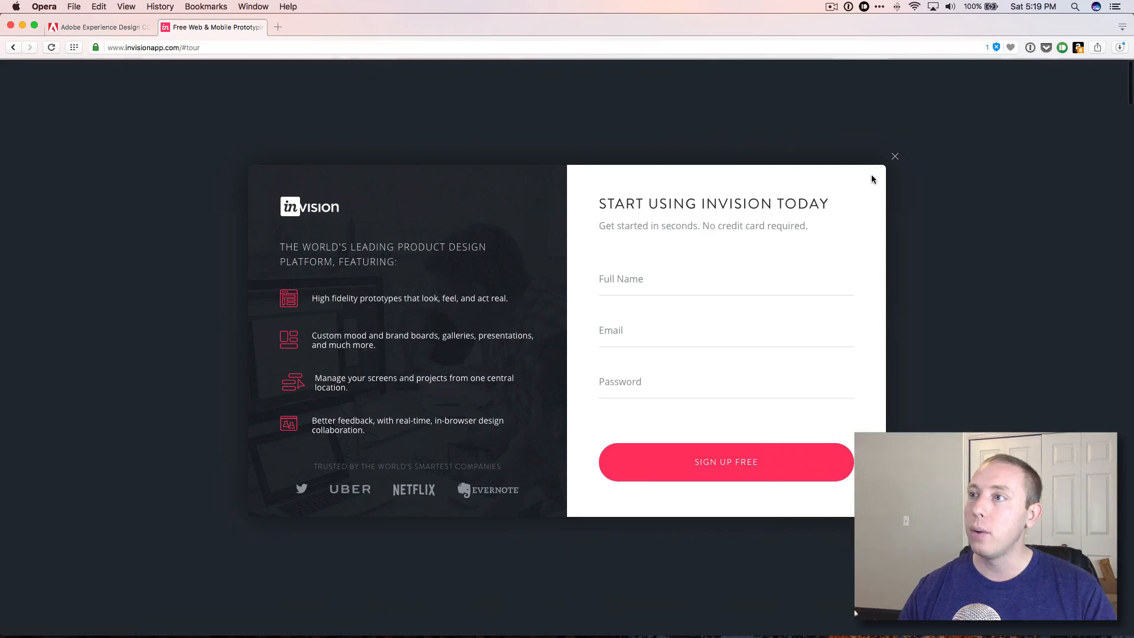
{"action": "left_click", "coordinate": [895, 156]}
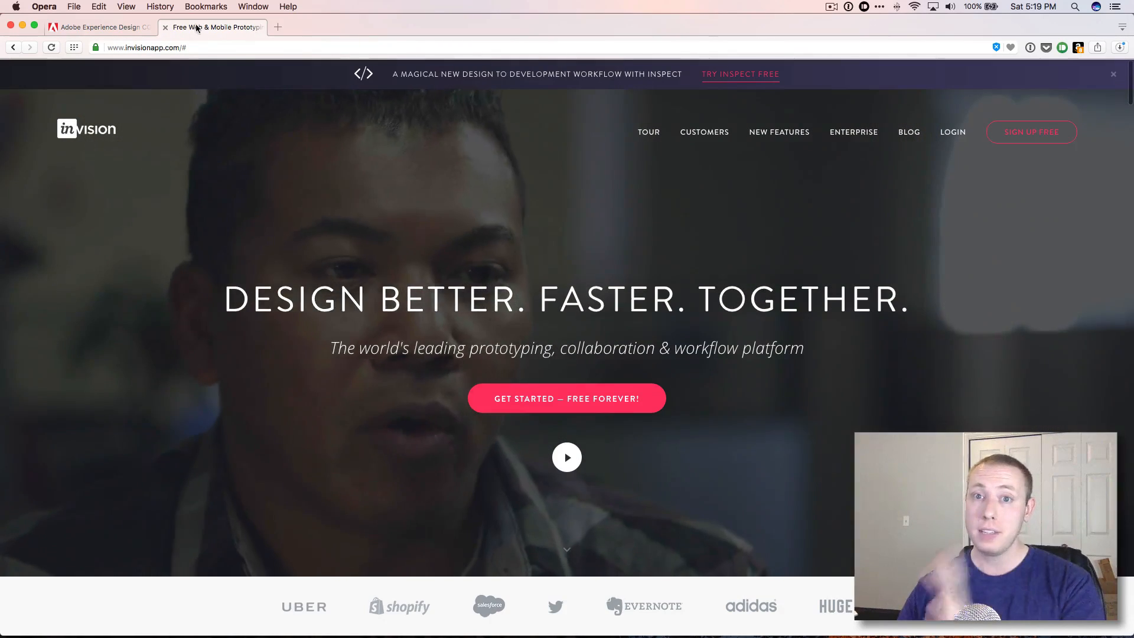
{"action": "key", "text": "super+w"}
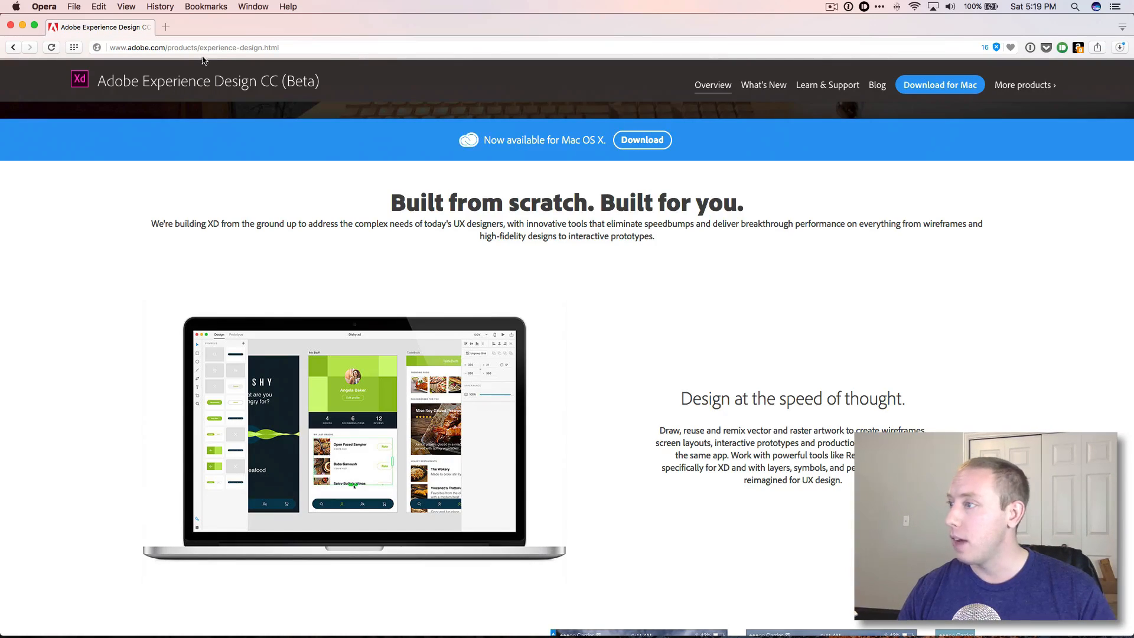
Read the Adobe XD page's 'Design at the speed of thought' and 'Power up your prototypes' sections.
{"action": "scroll", "coordinate": [739, 417], "scroll_direction": "down", "scroll_amount": 5}
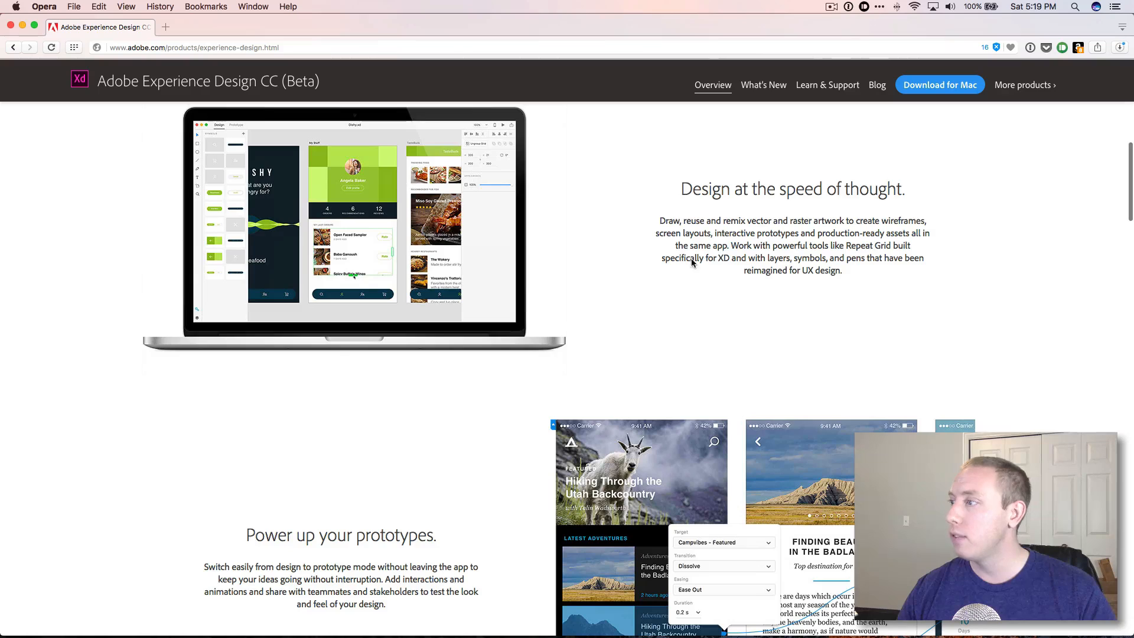
{"action": "mouse_move", "coordinate": [659, 220]}
{"action": "left_mouse_down"}
{"action": "mouse_move", "coordinate": [762, 235]}
{"action": "mouse_move", "coordinate": [790, 267]}
{"action": "left_mouse_up"}
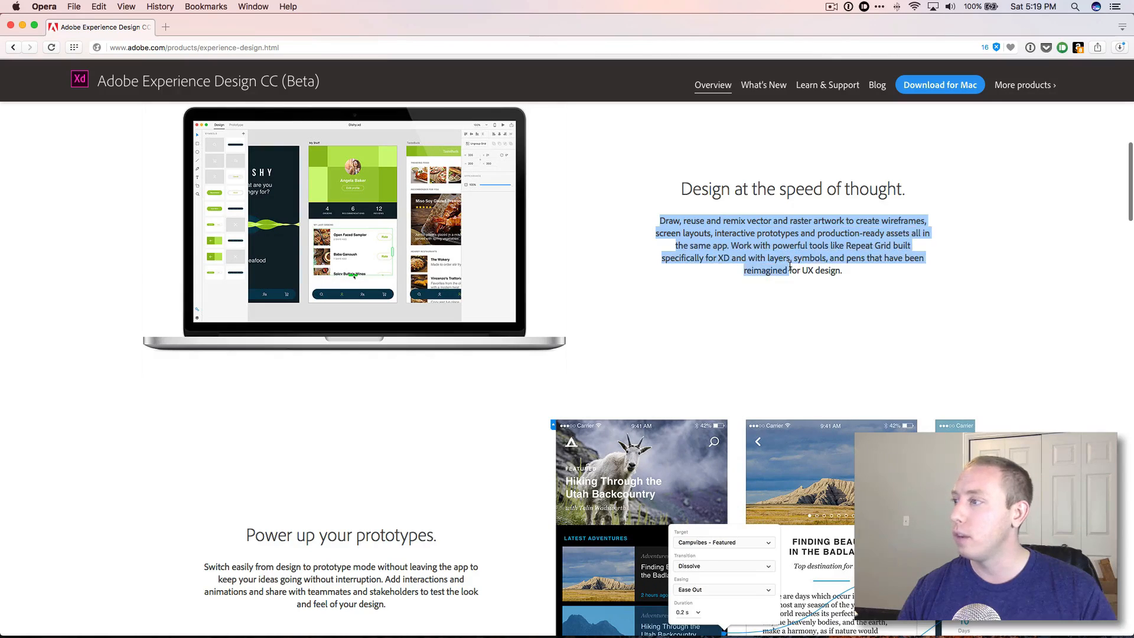
{"action": "left_click", "coordinate": [724, 208]}
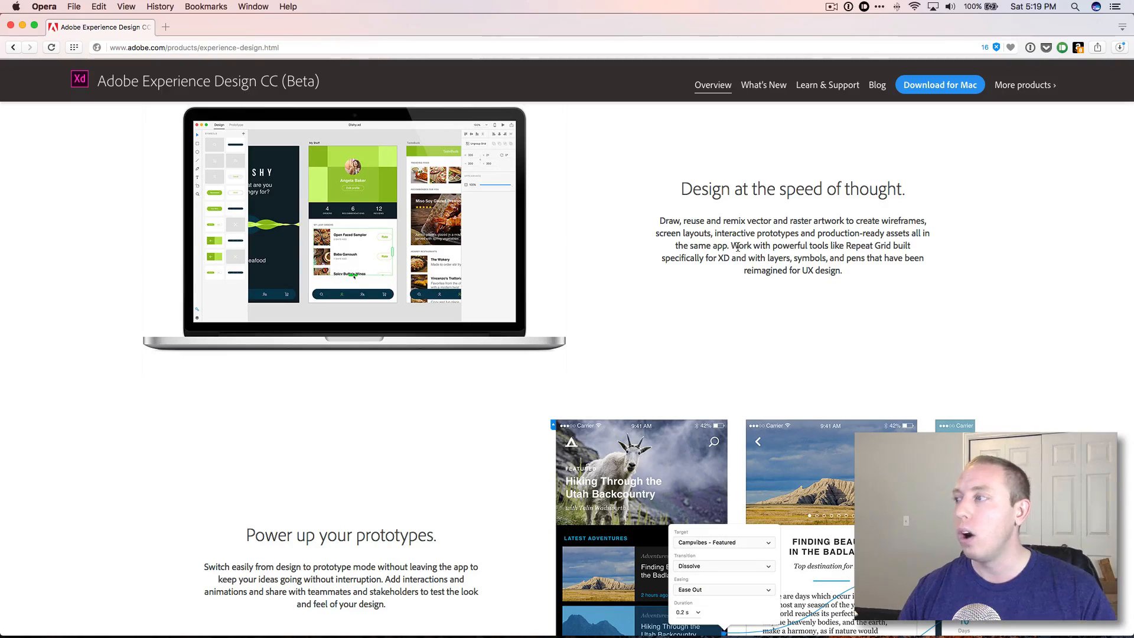
{"action": "left_click_drag", "start_coordinate": [729, 246], "coordinate": [714, 237]}
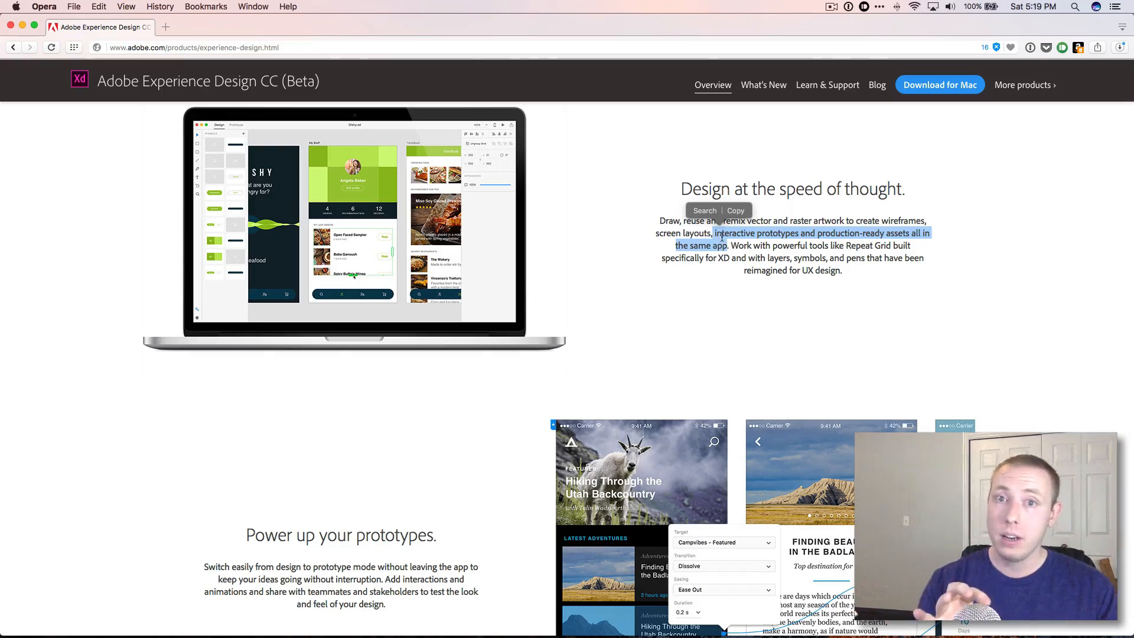
{"action": "left_click", "coordinate": [756, 223]}
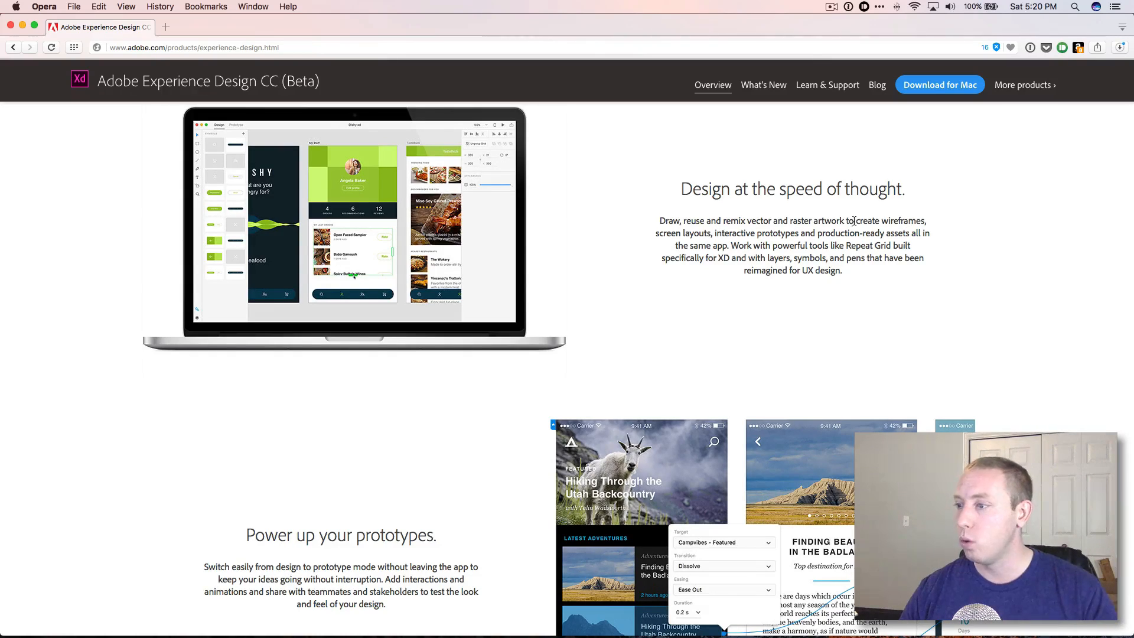
{"action": "scroll", "coordinate": [781, 265], "scroll_direction": "down", "scroll_amount": 5}
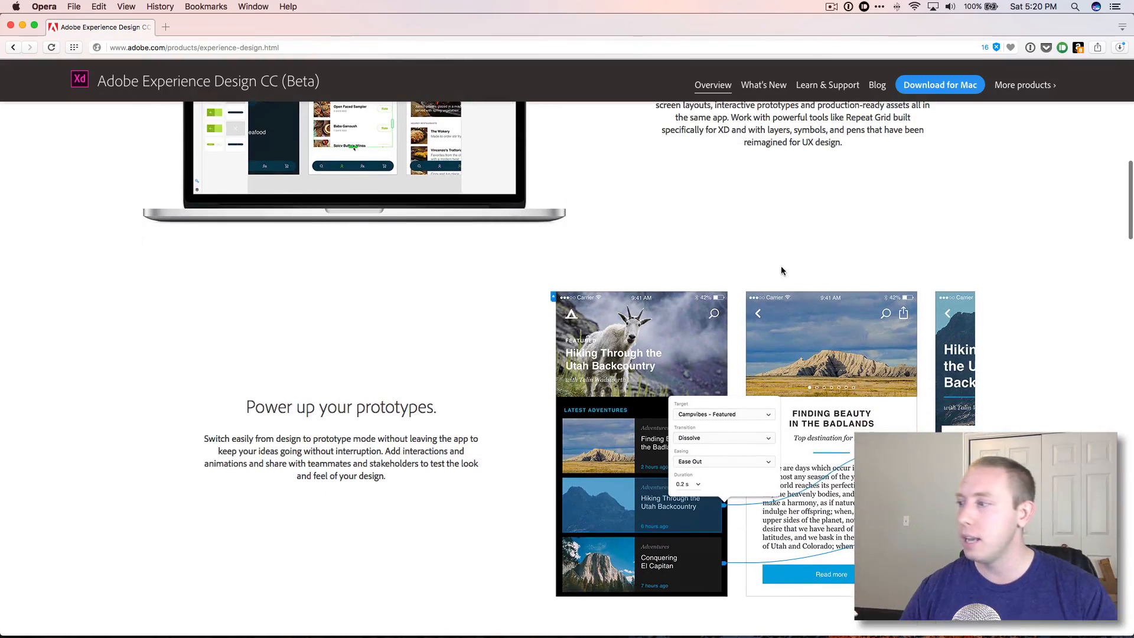
{"action": "scroll", "coordinate": [455, 385], "scroll_direction": "down", "scroll_amount": 3}
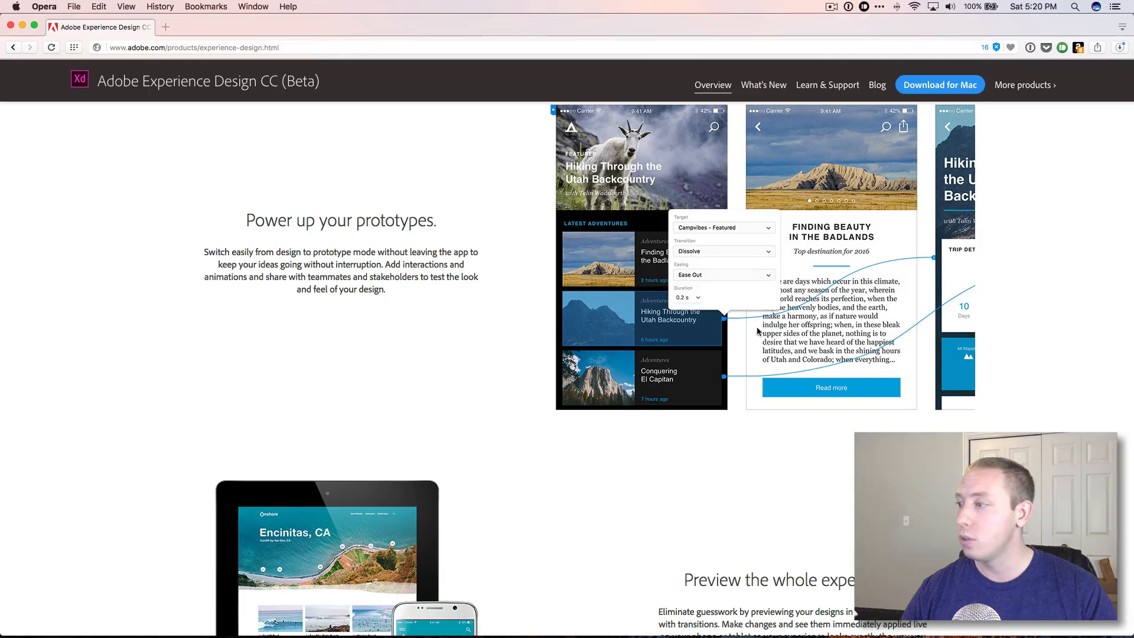
Read the 'Preview the whole experience' section, highlighting its text about changes applied live on a phone or tablet.
{"action": "scroll", "coordinate": [828, 317], "scroll_direction": "down", "scroll_amount": 5}
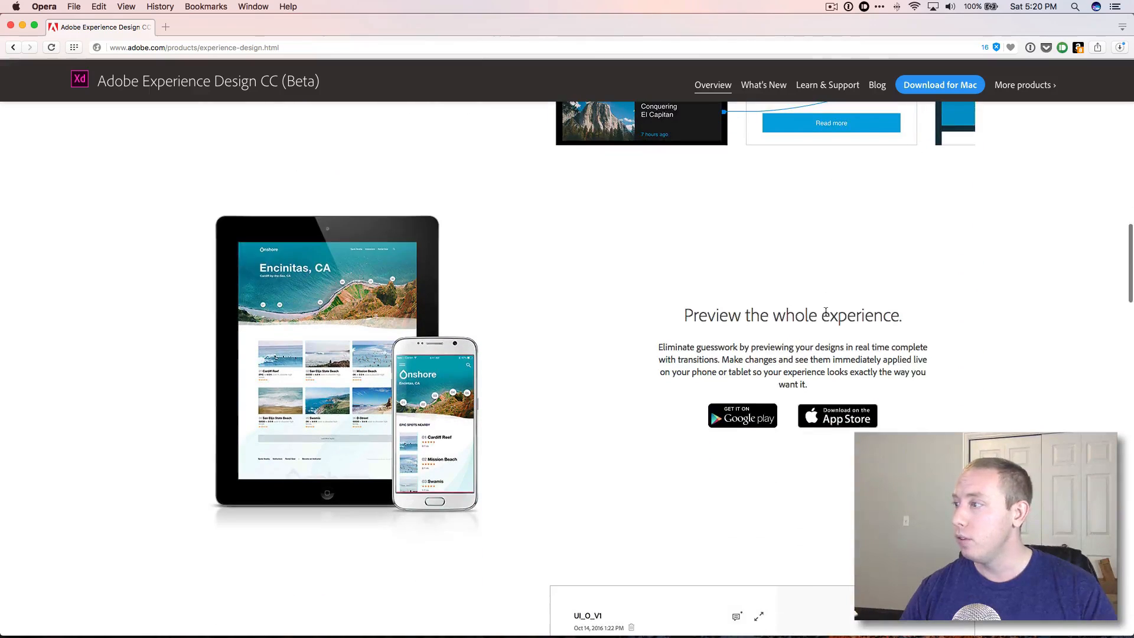
{"action": "scroll", "coordinate": [826, 312], "scroll_direction": "down", "scroll_amount": 2}
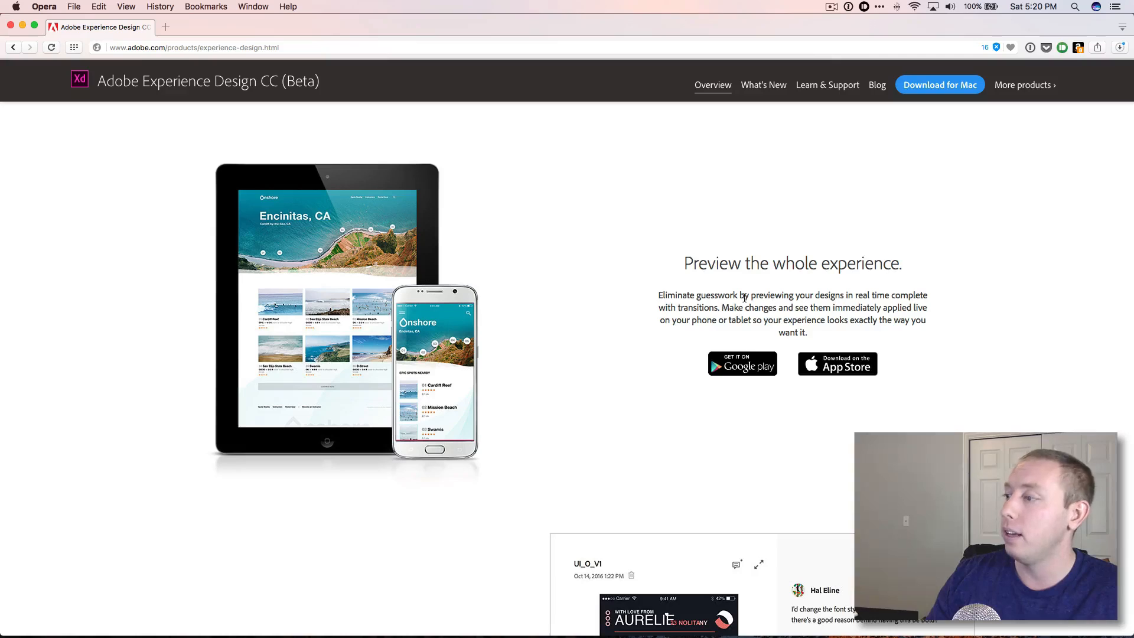
{"action": "left_click_drag", "start_coordinate": [736, 320], "coordinate": [774, 302]}
{"action": "left_click", "coordinate": [825, 329]}
{"action": "left_click", "coordinate": [774, 302]}
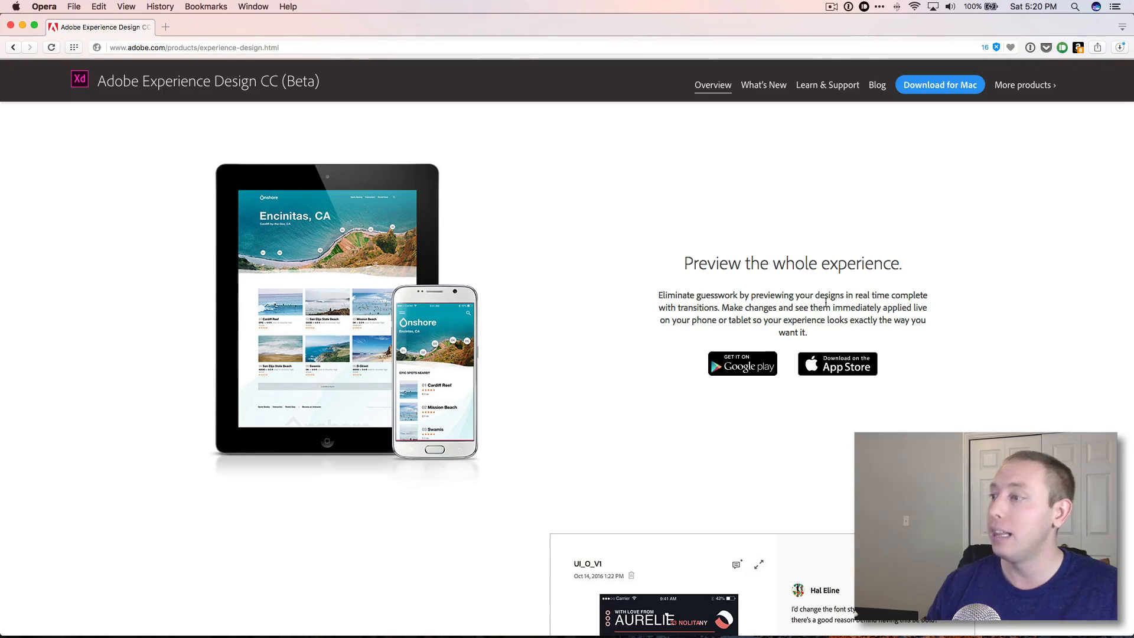
{"action": "left_click_drag", "start_coordinate": [840, 308], "coordinate": [927, 304]}
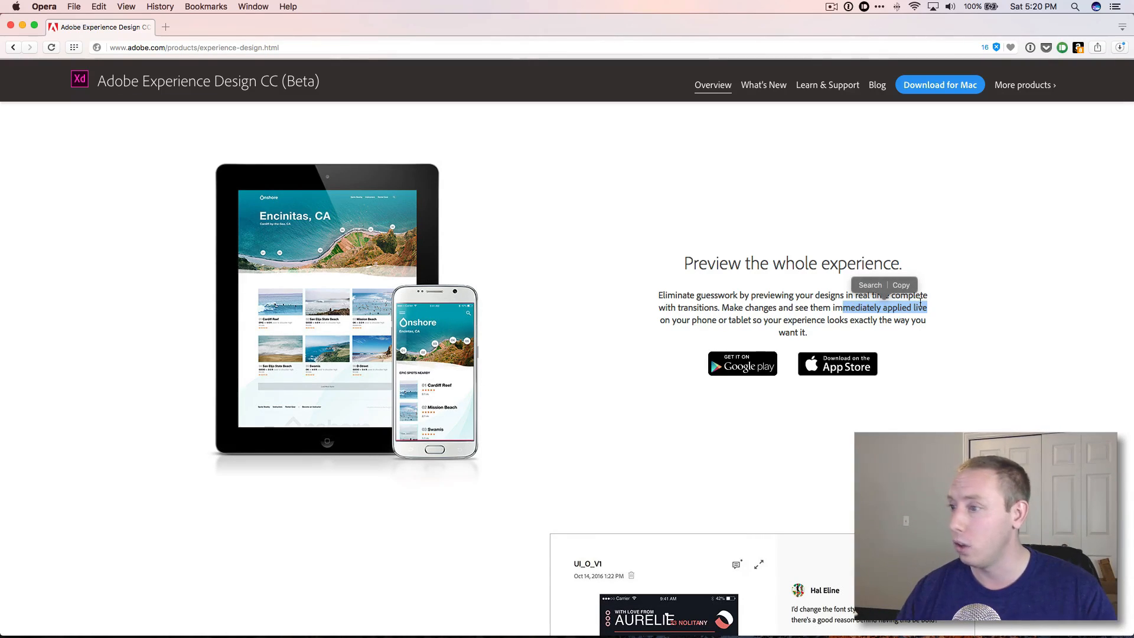
{"action": "left_click", "coordinate": [729, 316]}
Read the 'Work together. Work faster.' section and the customer testimonials, highlighting 'spacing indicators' in the first quote.
{"action": "scroll", "coordinate": [730, 319], "scroll_direction": "down", "scroll_amount": 7}
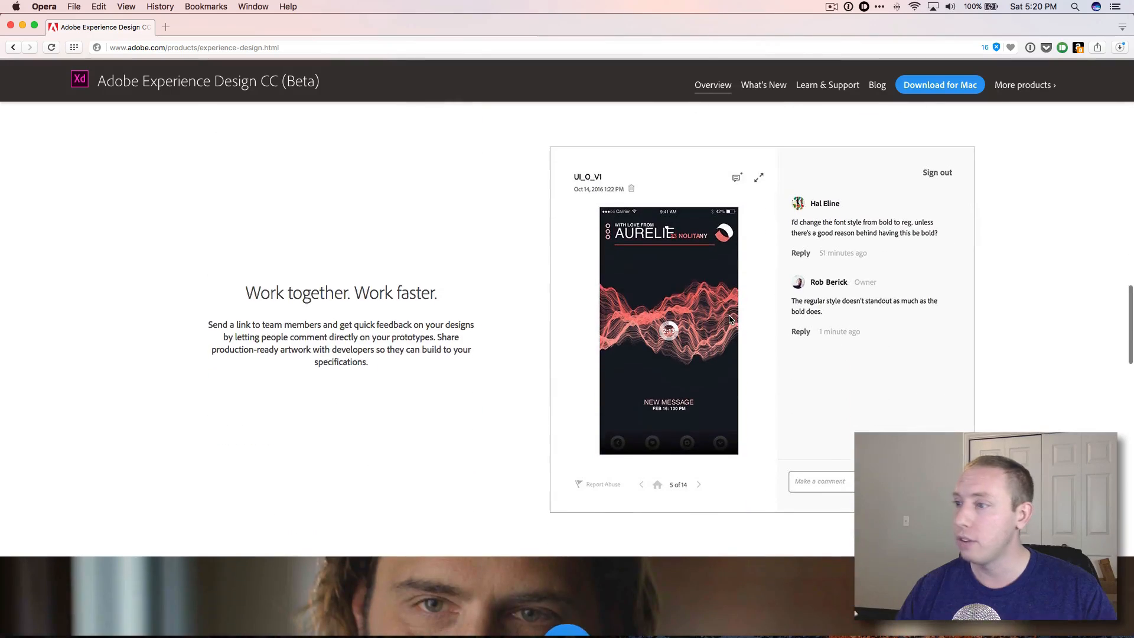
{"action": "scroll", "coordinate": [432, 312], "scroll_direction": "down", "scroll_amount": 1}
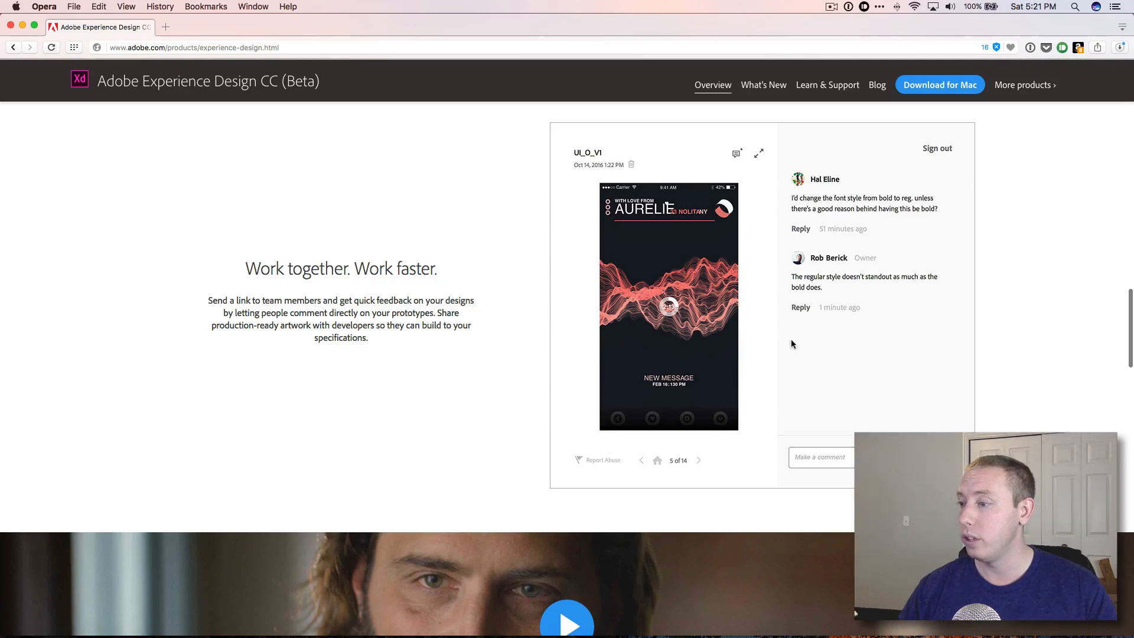
{"action": "scroll", "coordinate": [668, 310], "scroll_direction": "down", "scroll_amount": 5}
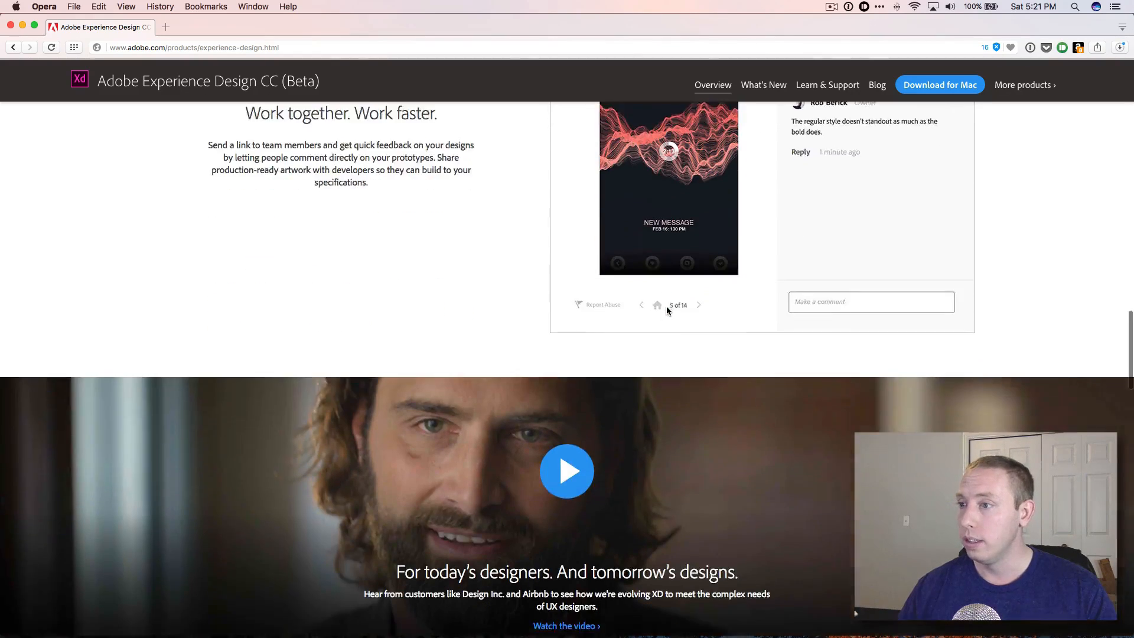
{"action": "scroll", "coordinate": [669, 310], "scroll_direction": "down", "scroll_amount": 5}
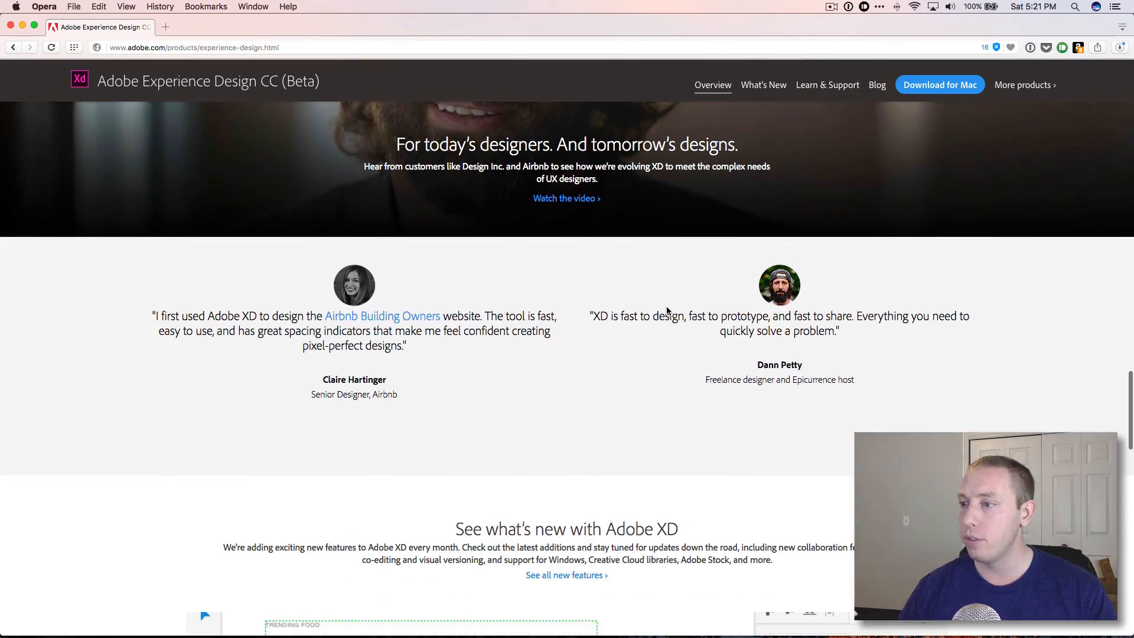
{"action": "scroll", "coordinate": [667, 306], "scroll_direction": "up", "scroll_amount": 3}
{"action": "scroll", "coordinate": [414, 378], "scroll_direction": "down", "scroll_amount": 3}
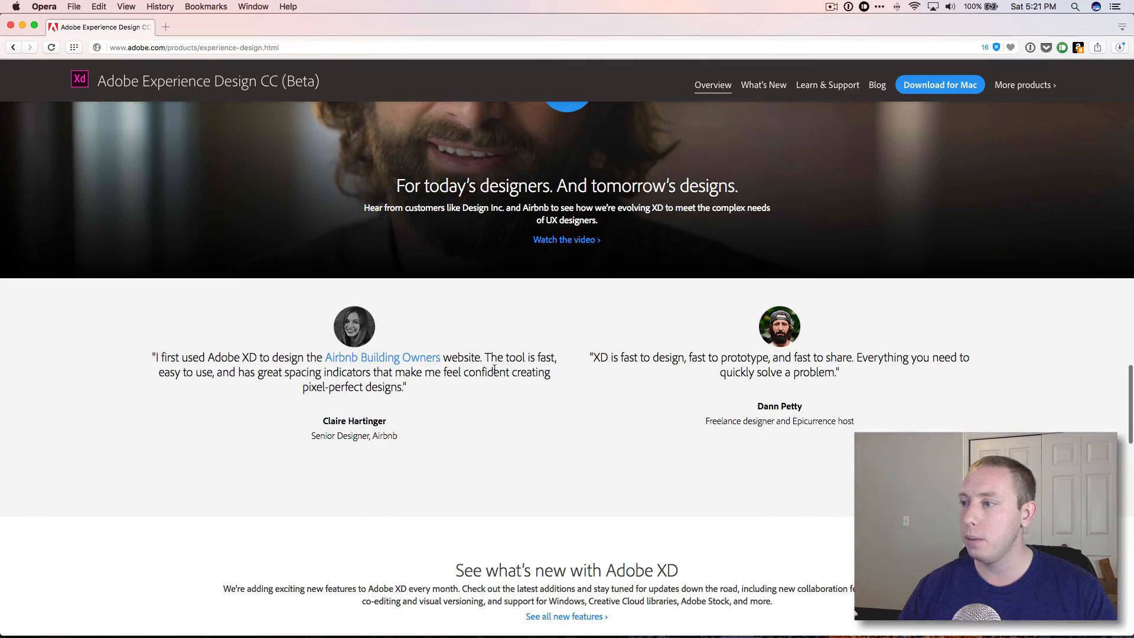
{"action": "left_click_drag", "start_coordinate": [260, 358], "coordinate": [455, 390]}
{"action": "left_click", "coordinate": [447, 387]}
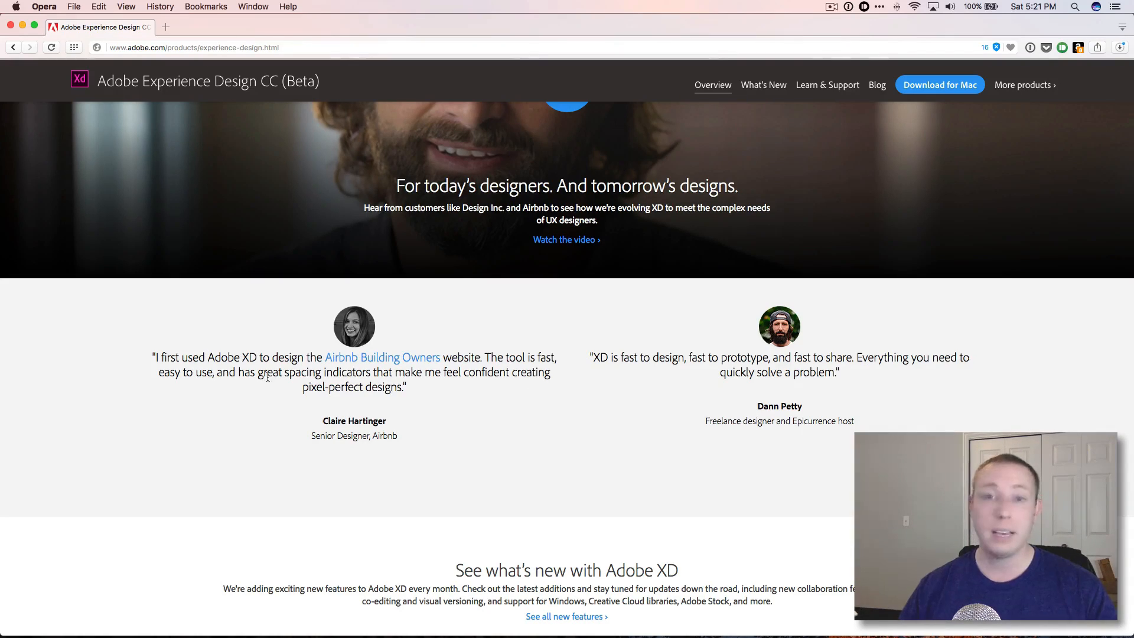
{"action": "left_click_drag", "start_coordinate": [286, 374], "coordinate": [372, 377]}
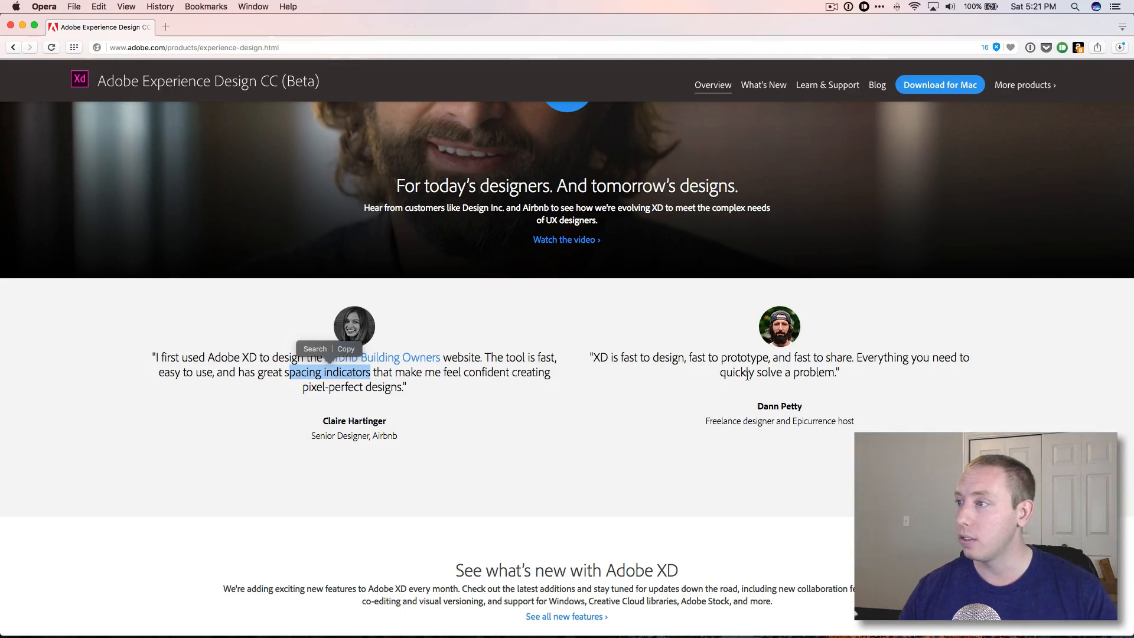
Browse the slides of the 'See what's new with Adobe XD' feature carousel.
{"action": "scroll", "coordinate": [770, 388], "scroll_direction": "down", "scroll_amount": 10}
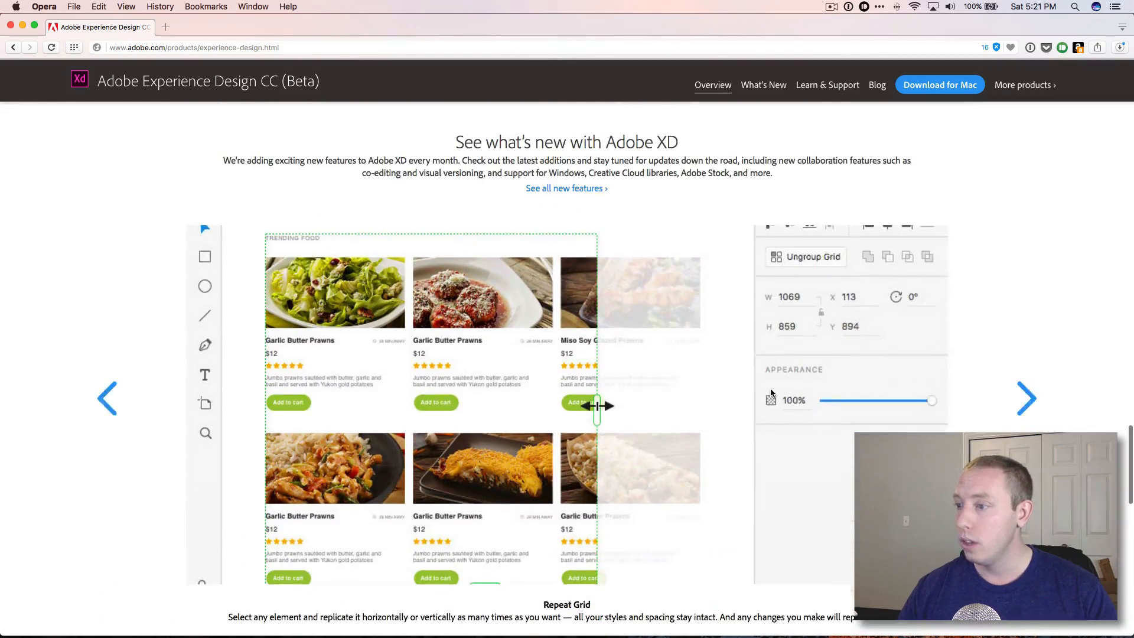
{"action": "scroll", "coordinate": [771, 388], "scroll_direction": "down", "scroll_amount": 2}
{"action": "scroll", "coordinate": [498, 385], "scroll_direction": "down", "scroll_amount": 1}
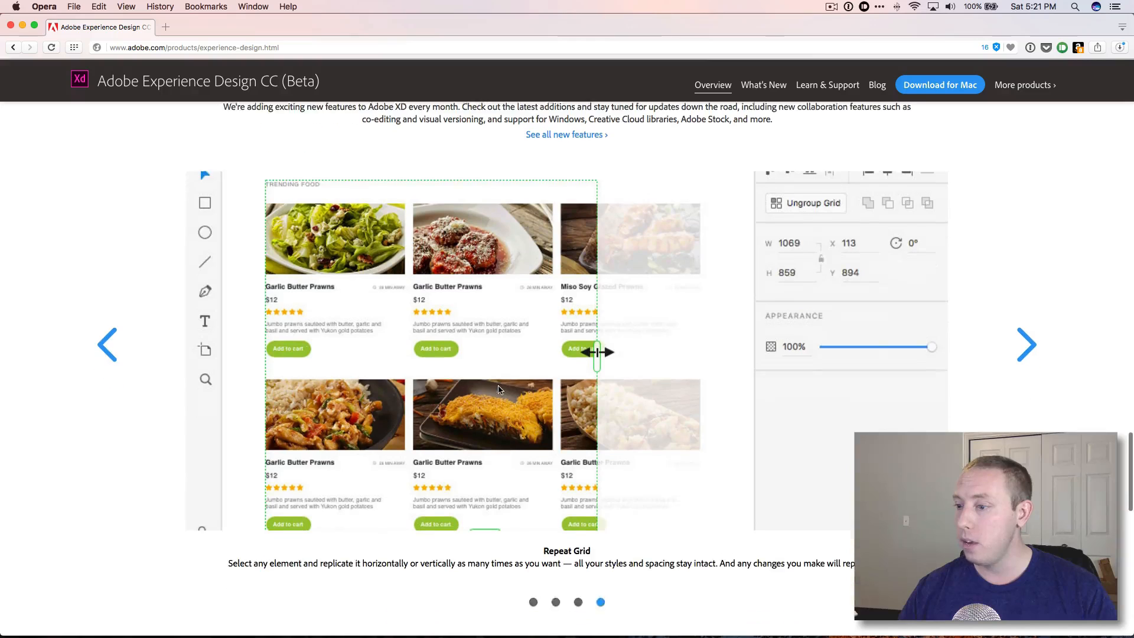
{"action": "scroll", "coordinate": [498, 385], "scroll_direction": "up", "scroll_amount": 1}
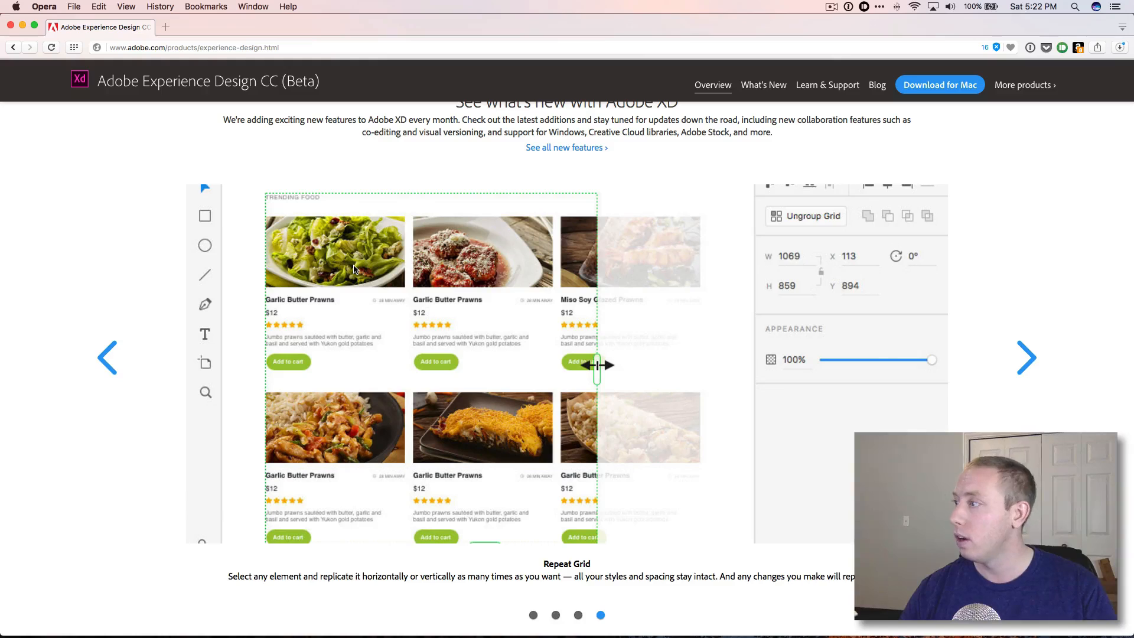
{"action": "scroll", "coordinate": [488, 394], "scroll_direction": "down", "scroll_amount": 2}
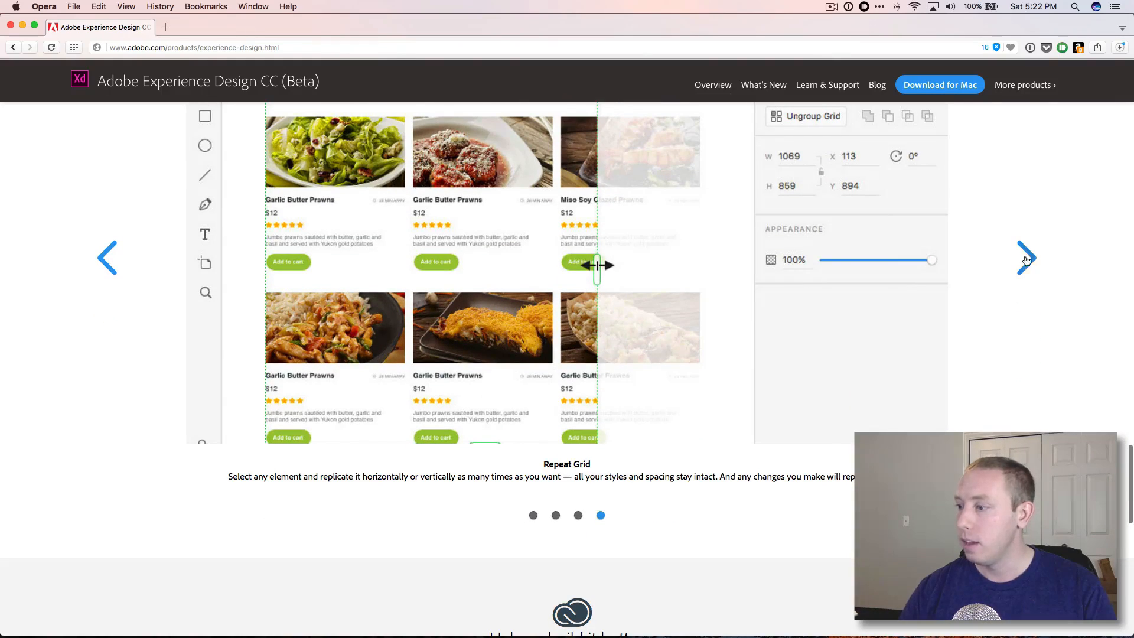
{"action": "left_click", "coordinate": [1030, 258]}
{"action": "scroll", "coordinate": [801, 325], "scroll_direction": "up", "scroll_amount": 1}
{"action": "scroll", "coordinate": [802, 325], "scroll_direction": "up", "scroll_amount": 2}
{"action": "scroll", "coordinate": [802, 326], "scroll_direction": "down", "scroll_amount": 2}
{"action": "scroll", "coordinate": [802, 328], "scroll_direction": "up", "scroll_amount": 1}
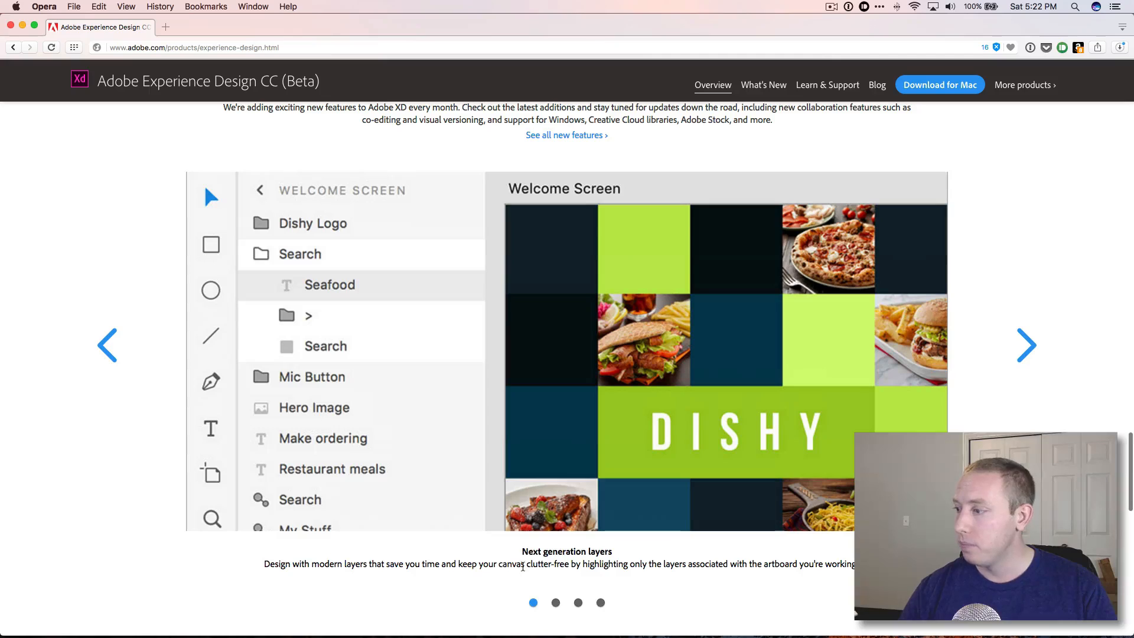
{"action": "scroll", "coordinate": [452, 464], "scroll_direction": "down", "scroll_amount": 1}
{"action": "scroll", "coordinate": [451, 465], "scroll_direction": "up", "scroll_amount": 1}
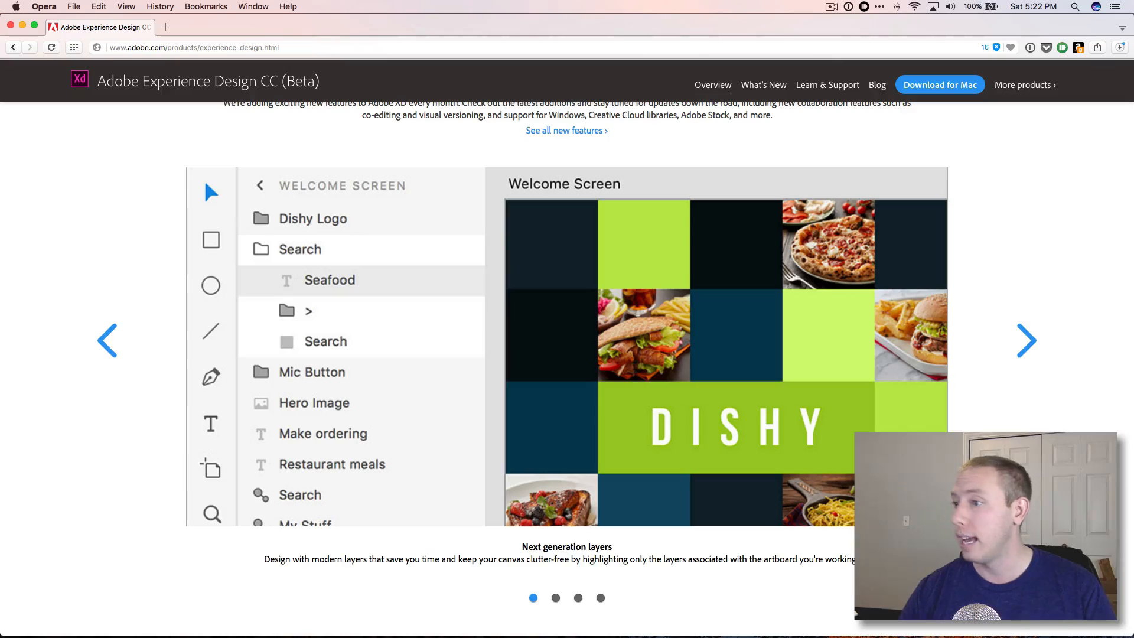
{"action": "left_click", "coordinate": [1029, 349]}
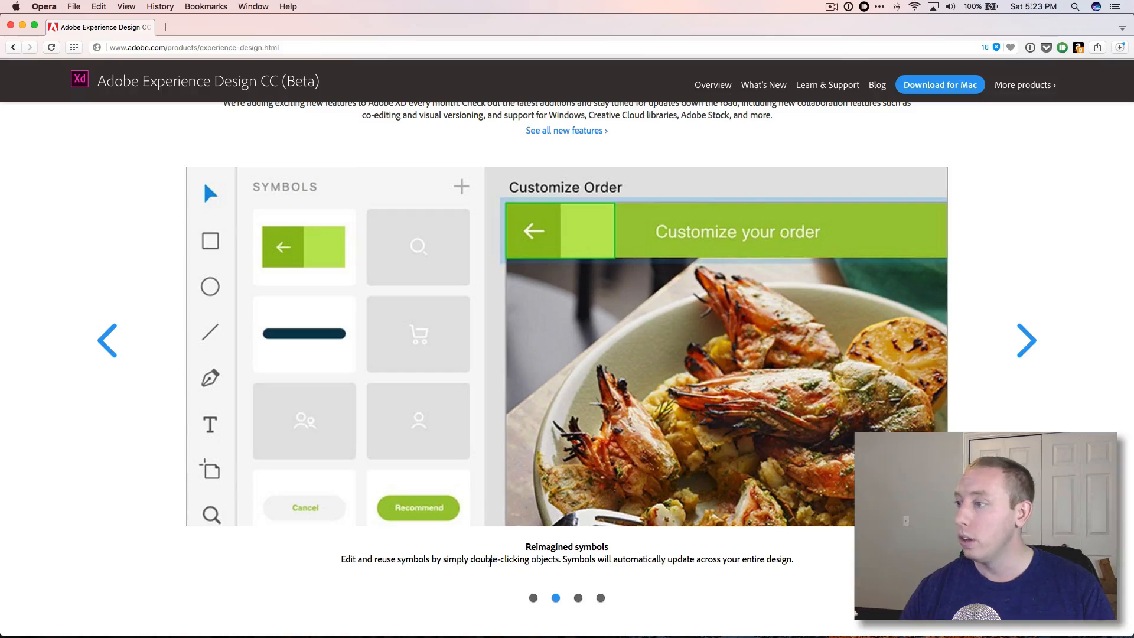
{"action": "left_click", "coordinate": [1022, 345]}
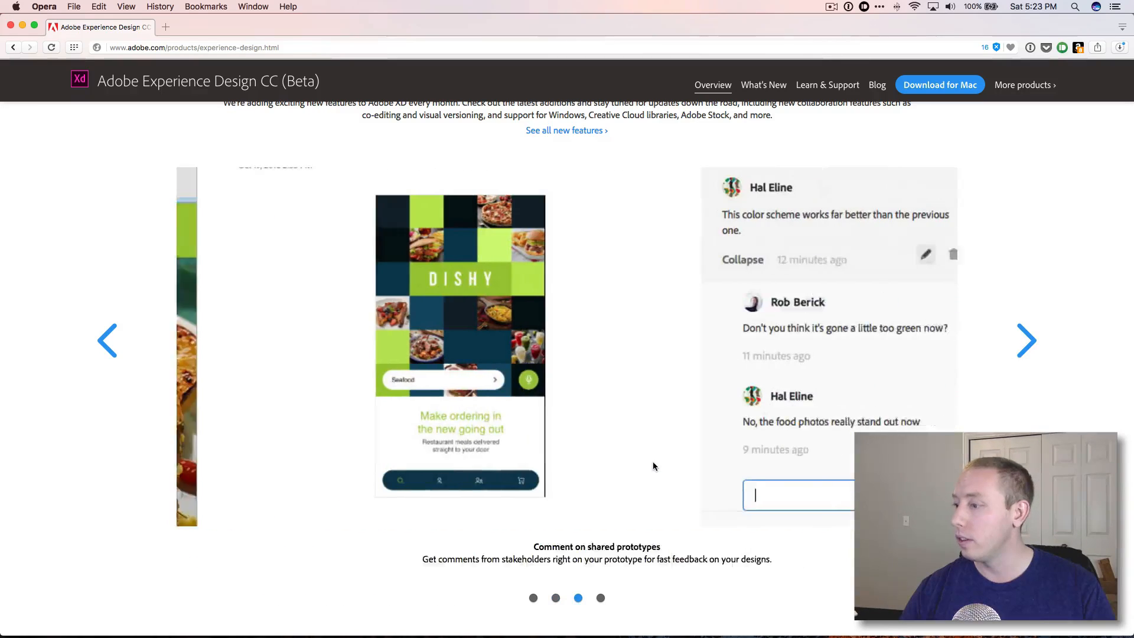
{"action": "left_click", "coordinate": [1022, 346]}
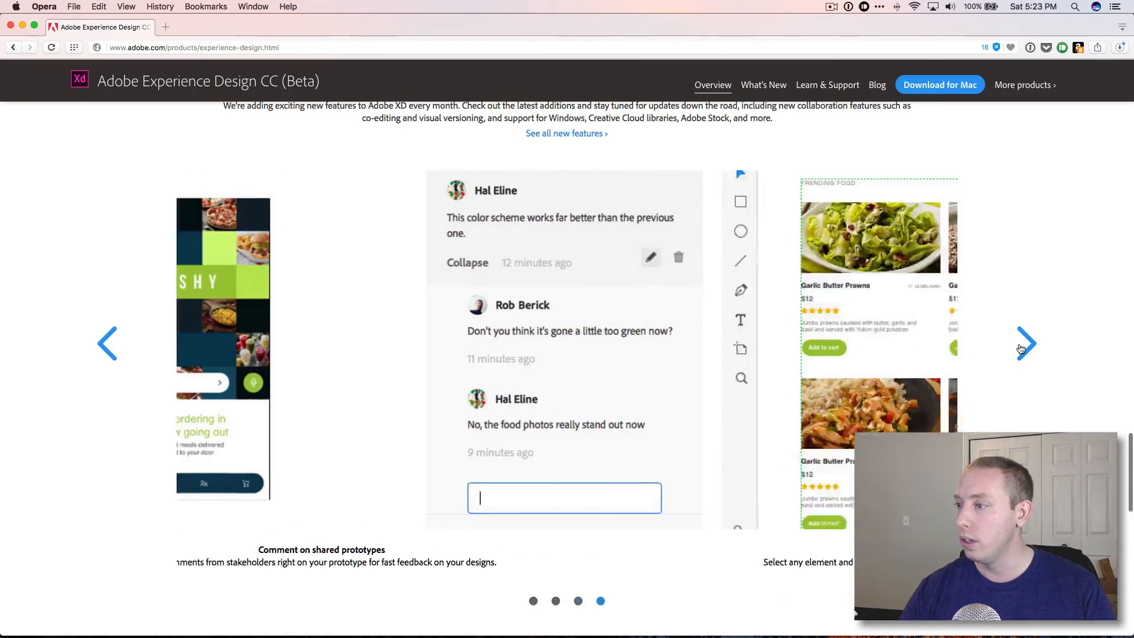
Scroll through the rest of the Adobe XD page and back to the top, then close the browser window.
{"action": "scroll", "coordinate": [464, 403], "scroll_direction": "down", "scroll_amount": 10}
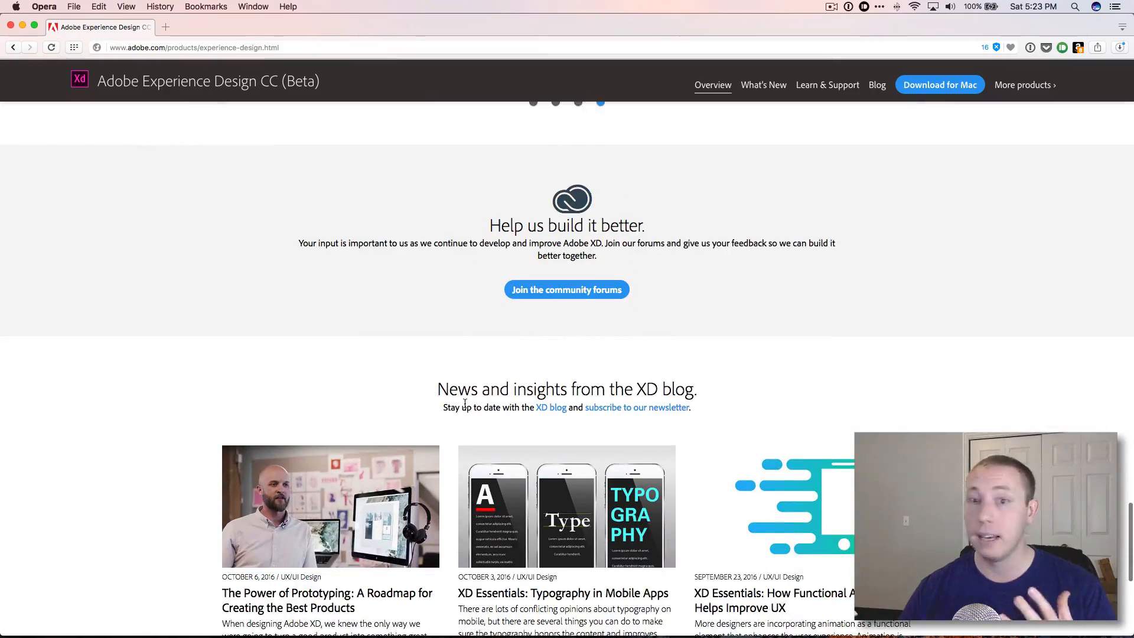
{"action": "scroll", "coordinate": [465, 403], "scroll_direction": "down", "scroll_amount": 5}
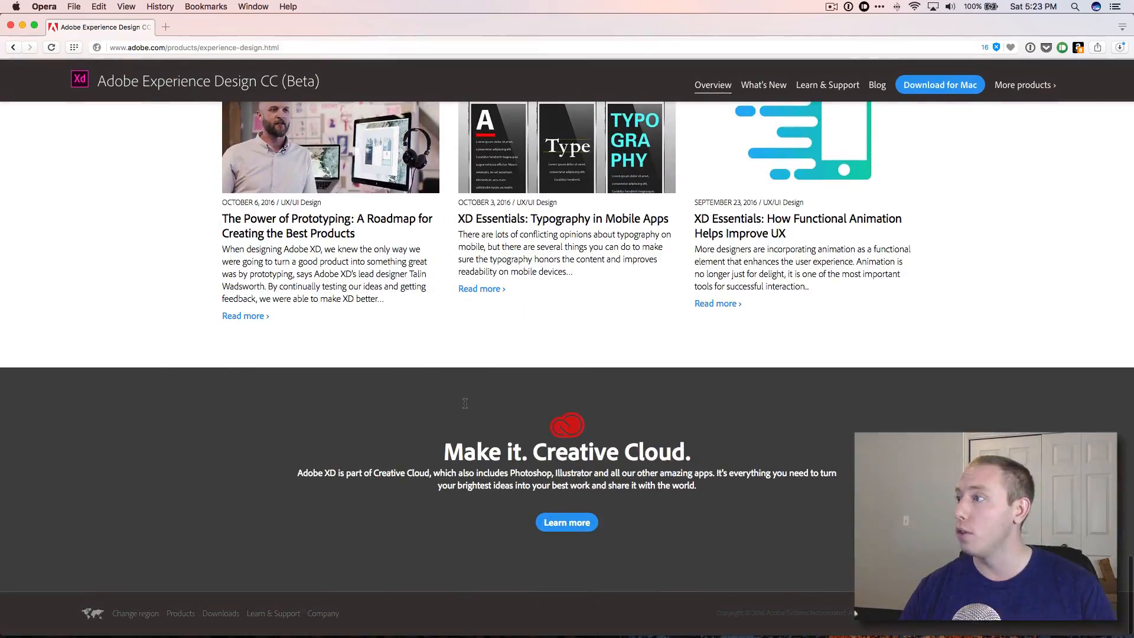
{"action": "scroll", "coordinate": [465, 404], "scroll_direction": "up", "scroll_amount": 11}
{"action": "scroll", "coordinate": [465, 403], "scroll_direction": "up", "scroll_amount": 15}
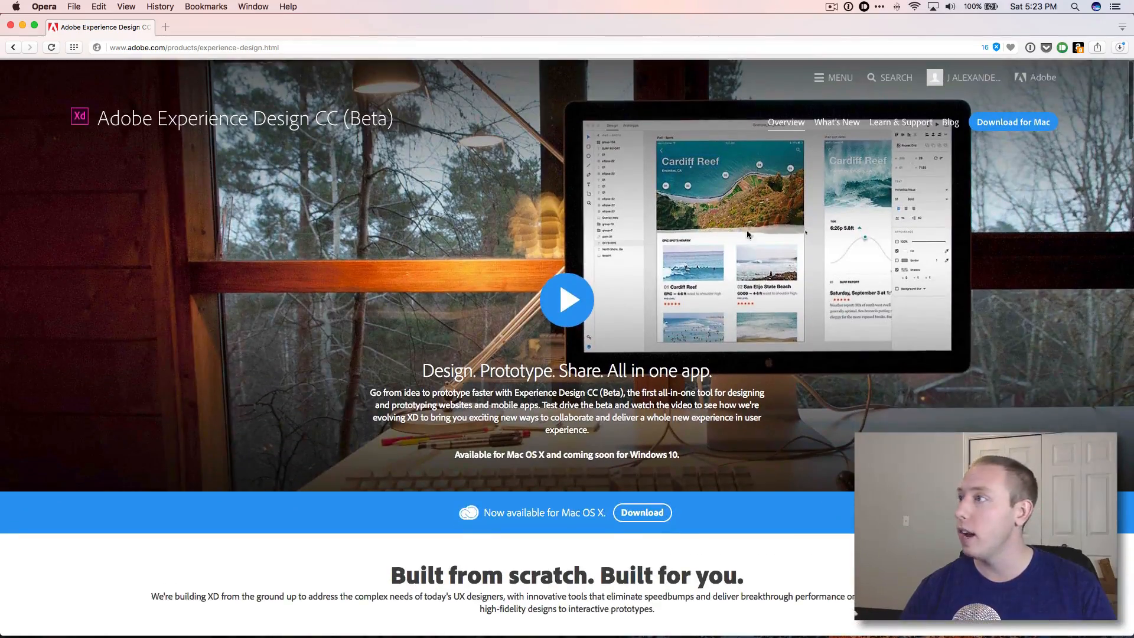
{"action": "left_click", "coordinate": [22, 25]}
Launch Experience Design CC (Beta) from the Creative Cloud menu-bar panel.
{"action": "left_click", "coordinate": [879, 7]}
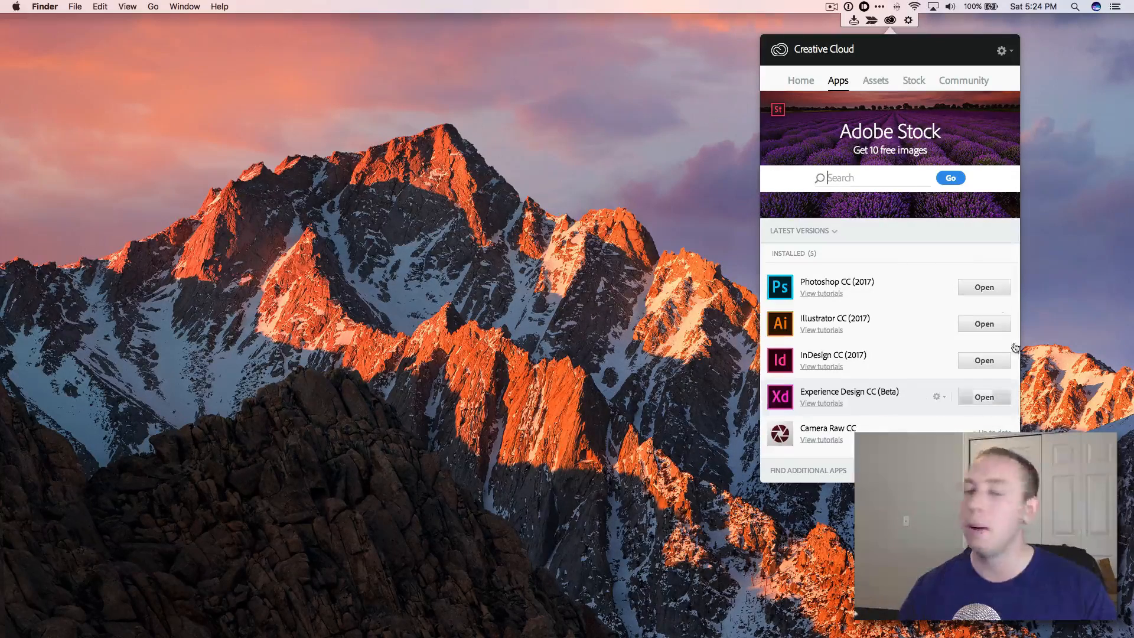
{"action": "scroll", "coordinate": [866, 403], "scroll_direction": "down", "scroll_amount": 2}
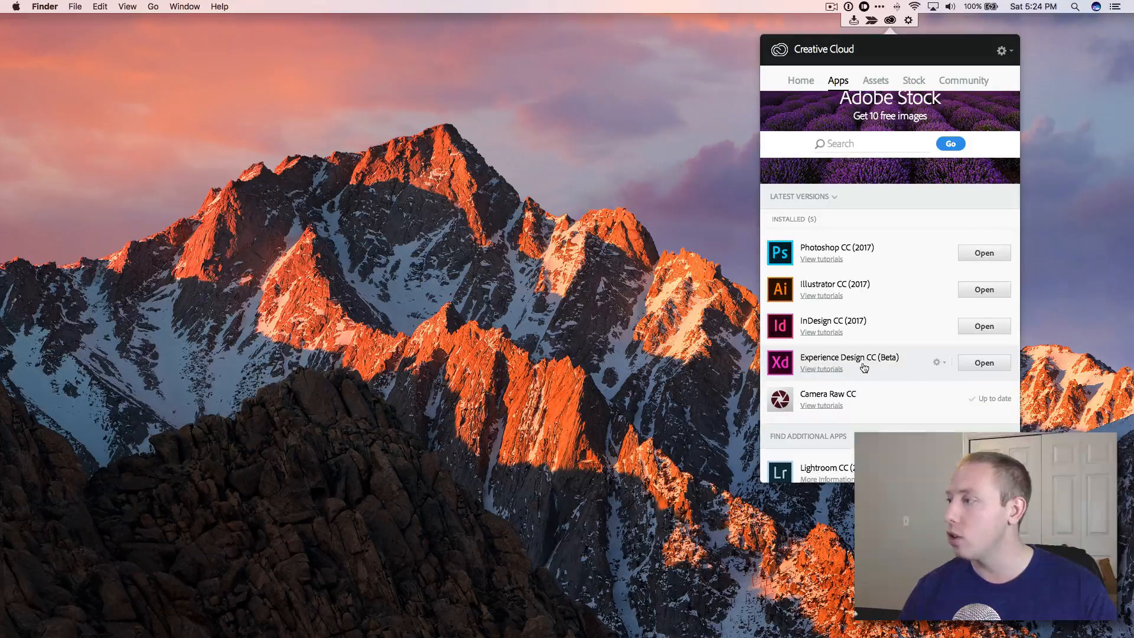
{"action": "left_click", "coordinate": [984, 364]}
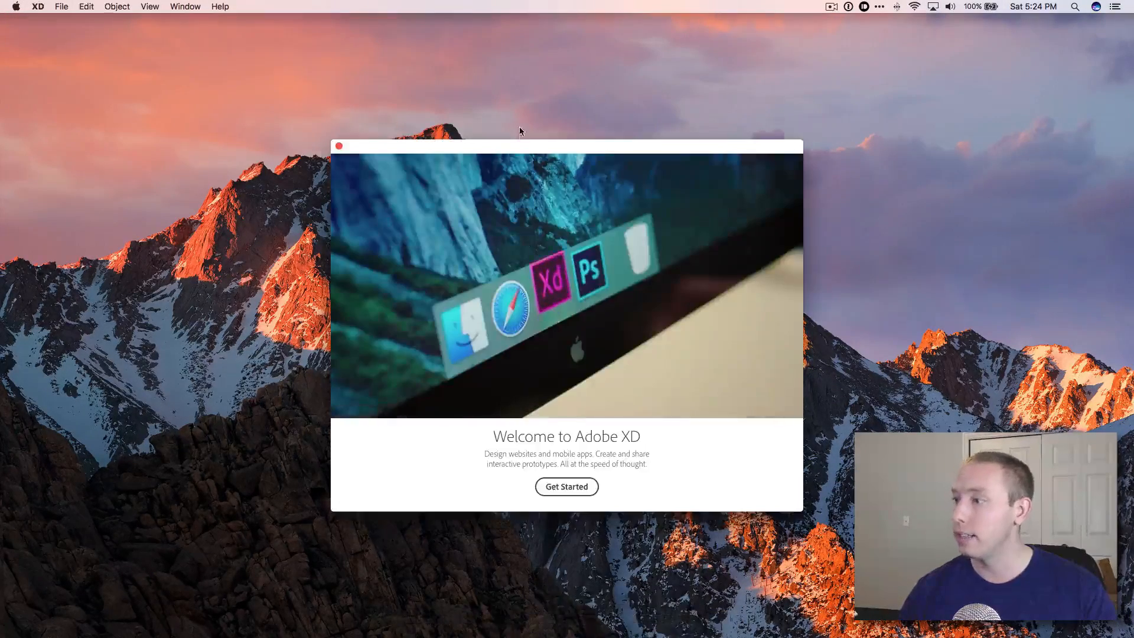
Move the Welcome to Adobe XD window up and get started.
{"action": "left_click_drag", "start_coordinate": [521, 151], "coordinate": [522, 113]}
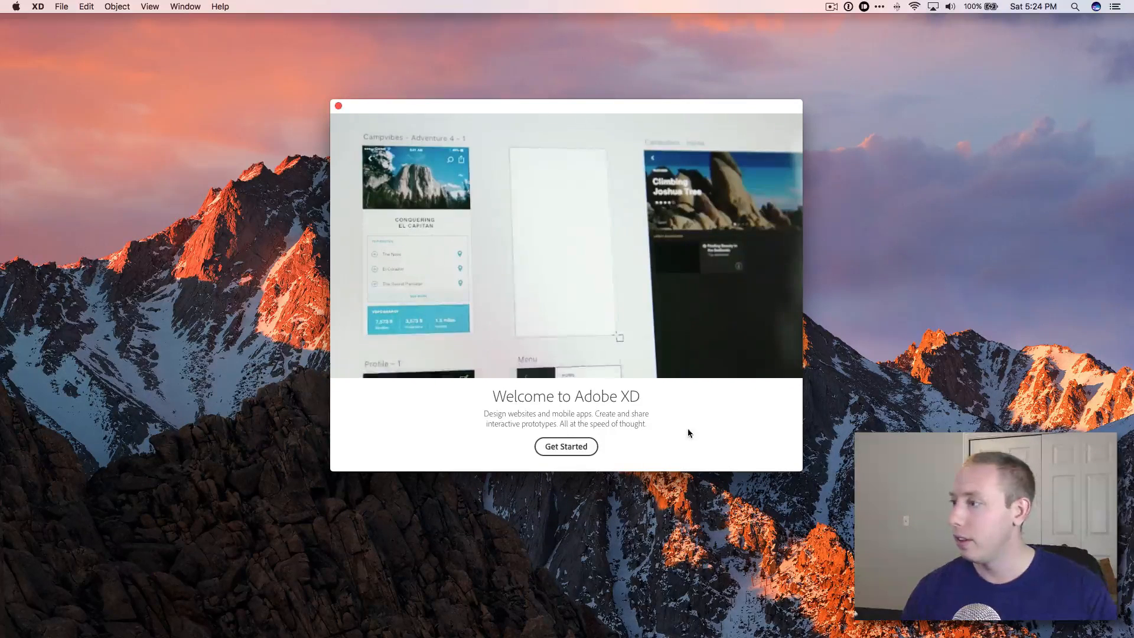
{"action": "mouse_move", "coordinate": [792, 371]}
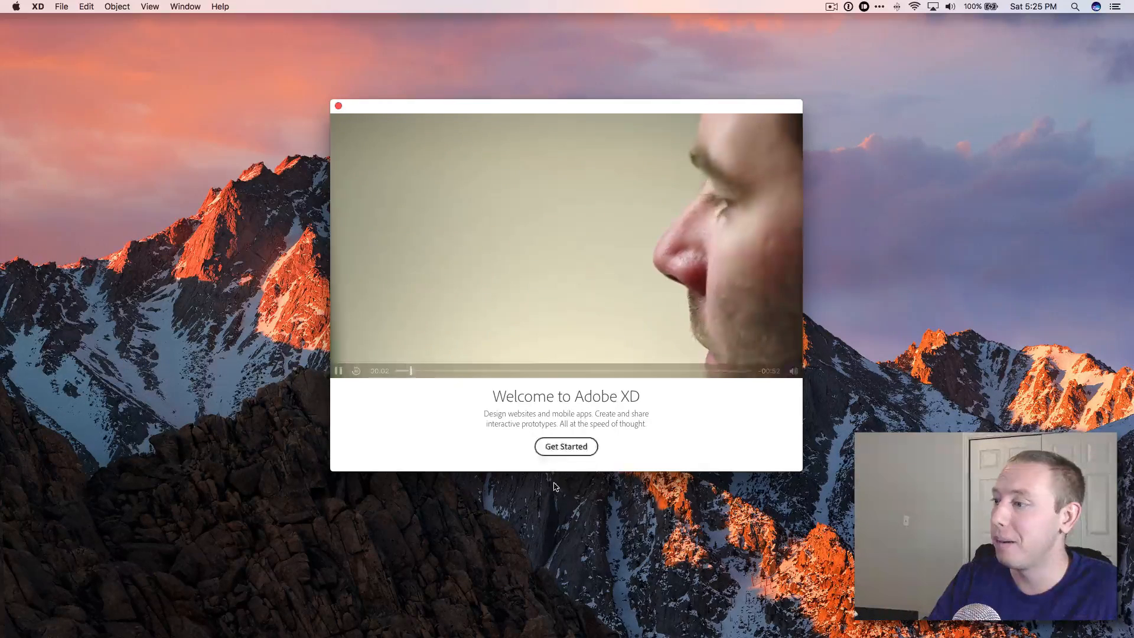
{"action": "left_click", "coordinate": [566, 447]}
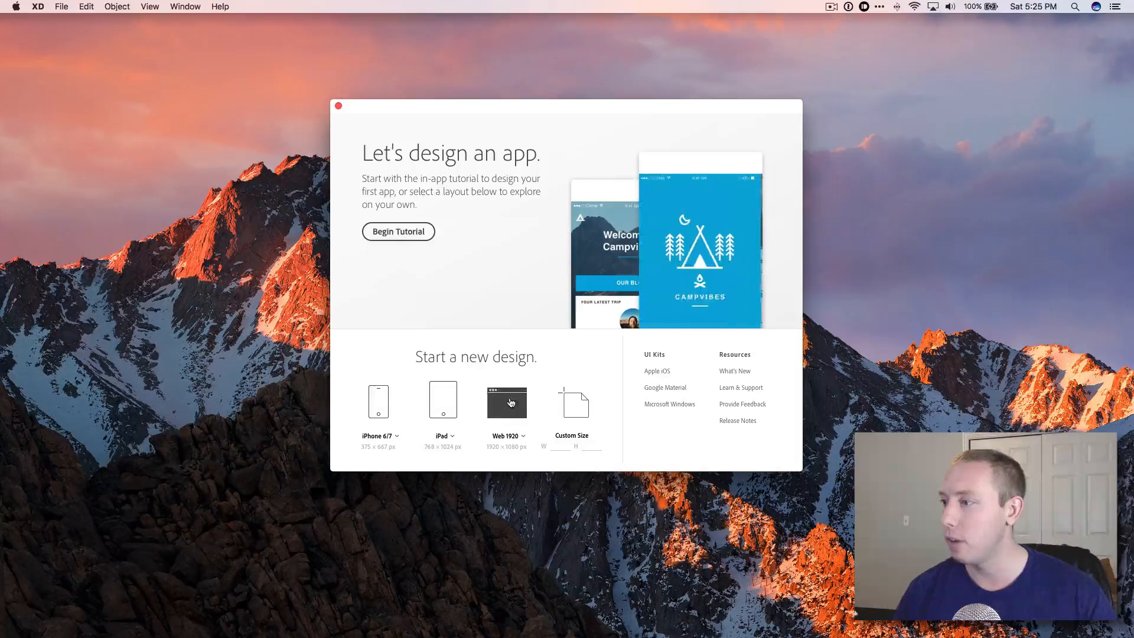
Begin the in-app tutorial and enlarge the tutorial document window to fill the screen.
{"action": "left_click", "coordinate": [384, 233]}
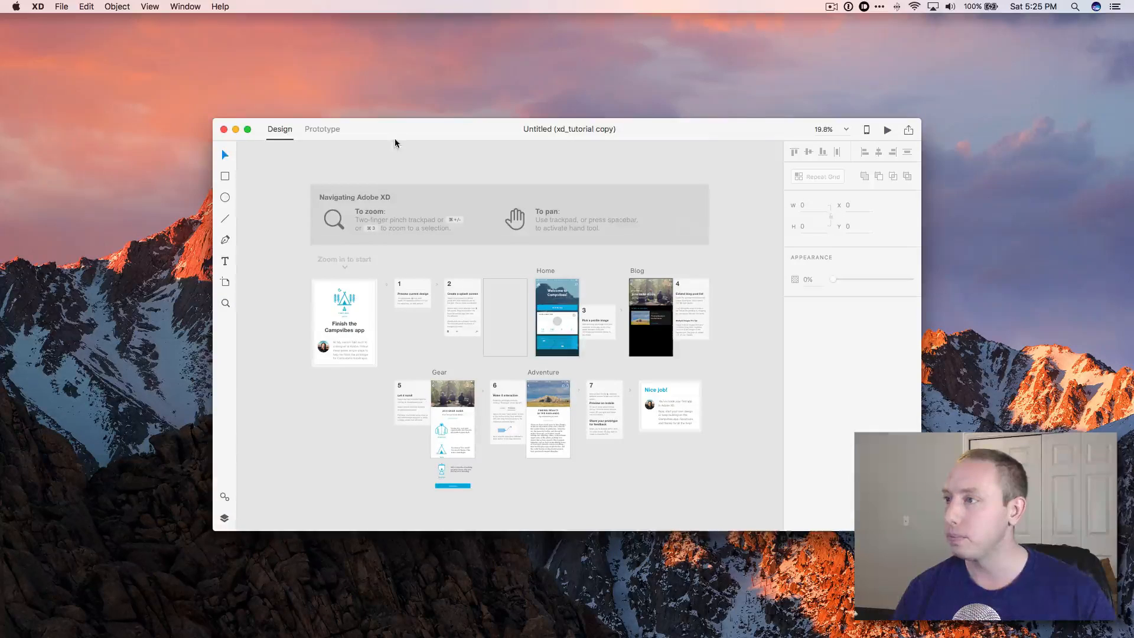
{"action": "left_click_drag", "start_coordinate": [440, 112], "coordinate": [390, 84]}
{"action": "left_click_drag", "start_coordinate": [849, 476], "coordinate": [929, 537]}
{"action": "left_click_drag", "start_coordinate": [448, 78], "coordinate": [457, 77]}
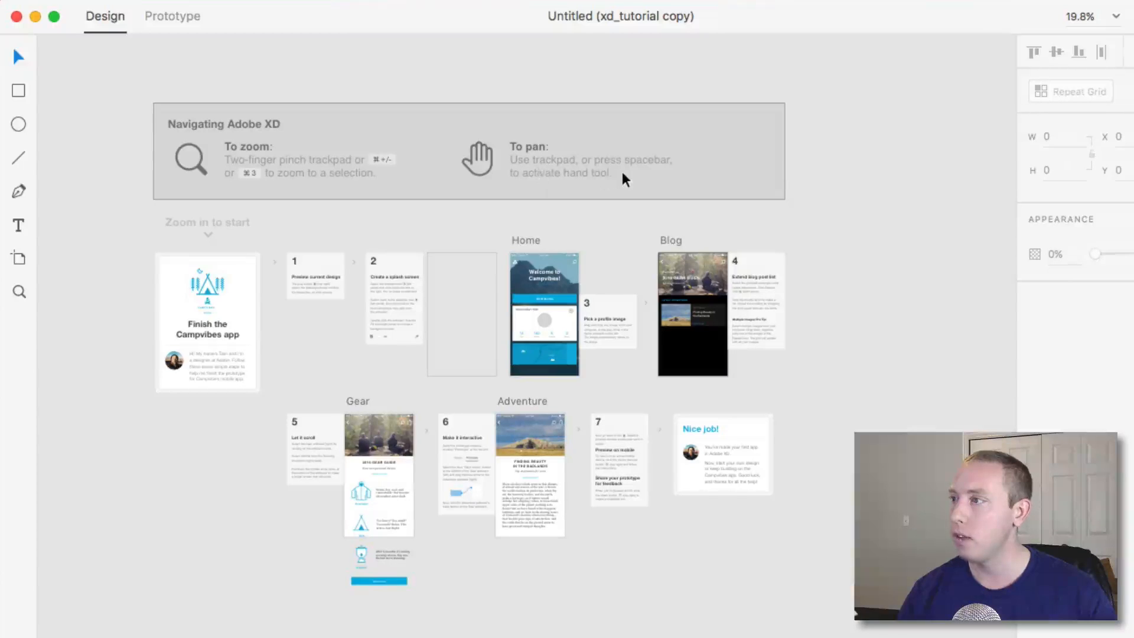
Zoom in on the 'Finish the Campvibes app' artboard to read its introduction.
{"action": "mouse_move", "coordinate": [218, 430]}
{"action": "left_mouse_down"}
{"action": "mouse_move", "coordinate": [142, 337]}
{"action": "mouse_move", "coordinate": [253, 276]}
{"action": "mouse_move", "coordinate": [208, 530]}
{"action": "mouse_move", "coordinate": [232, 481]}
{"action": "mouse_move", "coordinate": [174, 353]}
{"action": "mouse_move", "coordinate": [175, 438]}
{"action": "mouse_move", "coordinate": [198, 436]}
{"action": "left_mouse_up"}
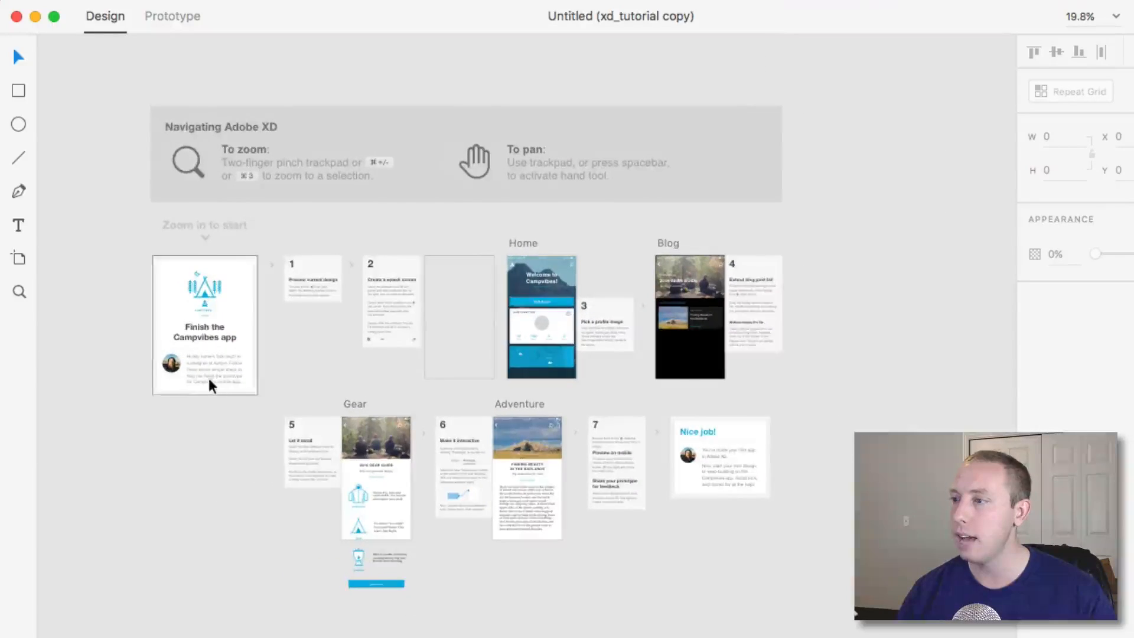
{"action": "scroll", "coordinate": [212, 385], "scroll_direction": "up", "scroll_amount": 5}
{"action": "scroll", "coordinate": [211, 386], "scroll_direction": "down", "scroll_amount": 5}
{"action": "scroll", "coordinate": [213, 385], "scroll_direction": "up", "scroll_amount": 5}
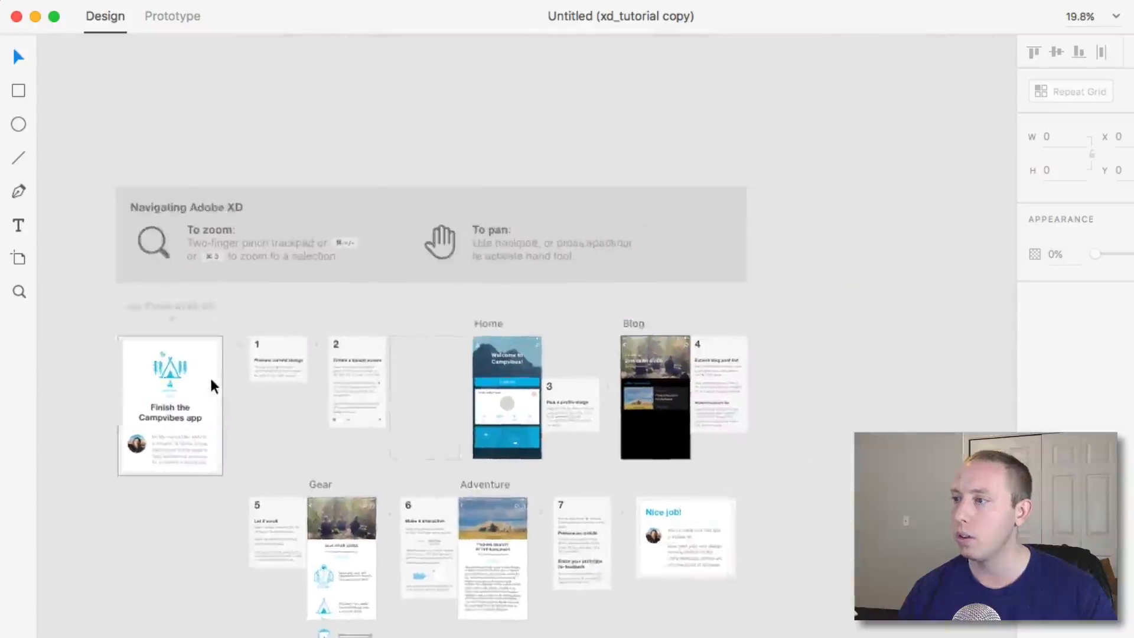
{"action": "scroll", "coordinate": [217, 385], "scroll_direction": "down", "scroll_amount": 5}
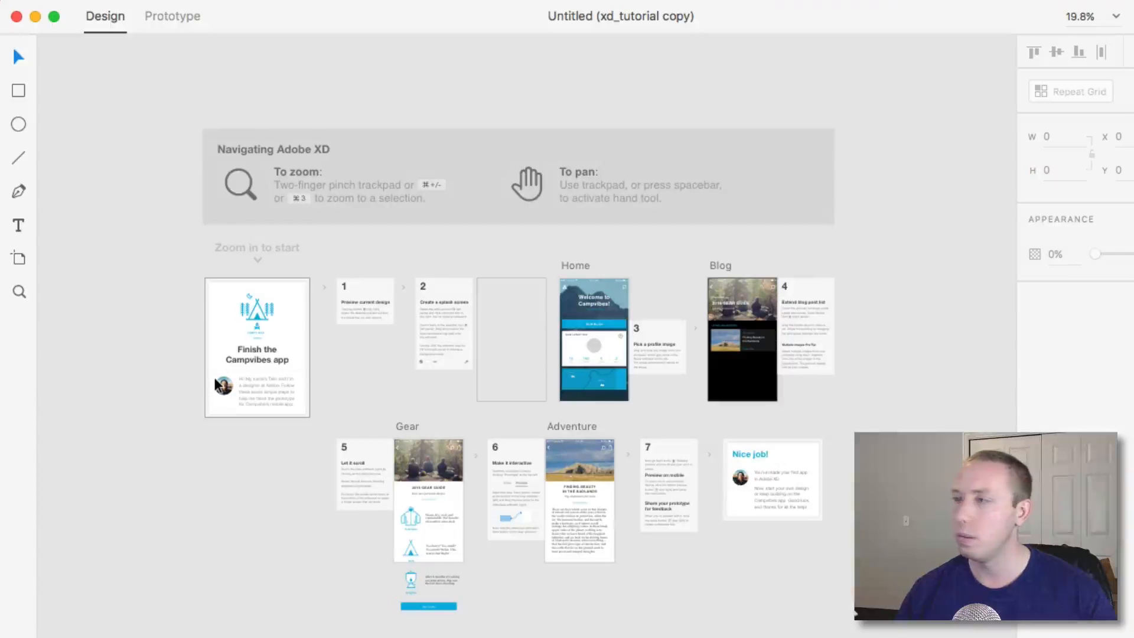
{"action": "scroll", "coordinate": [217, 385], "scroll_direction": "up", "scroll_amount": 10}
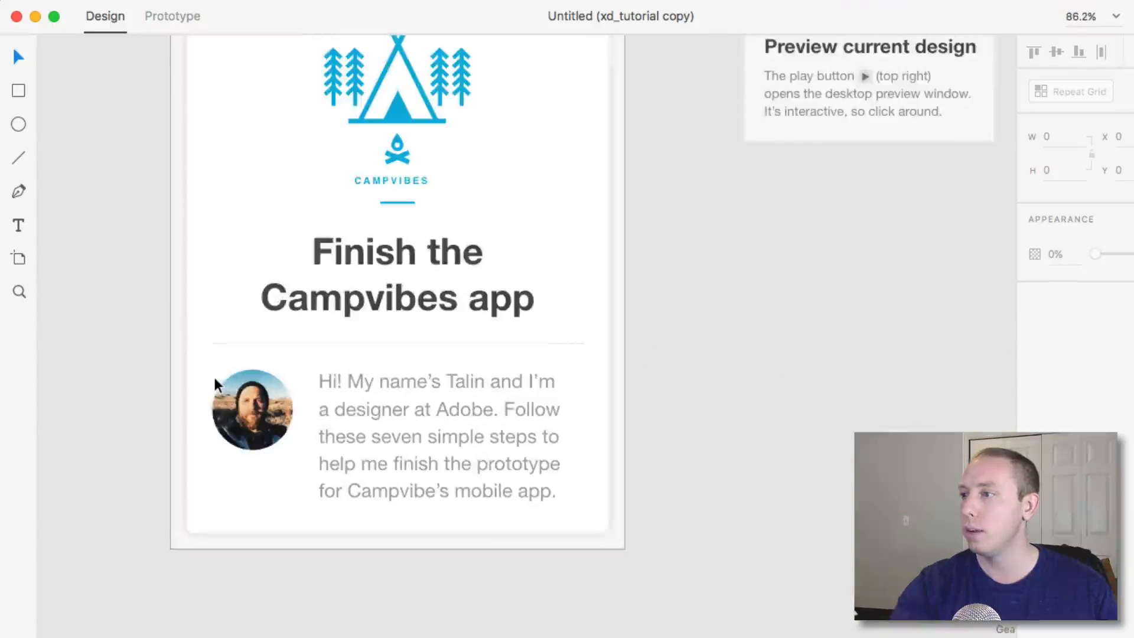
Survey the tutorial canvas to see the intro artboard, numbered step cards and app screens.
{"action": "scroll", "coordinate": [216, 385], "scroll_direction": "down", "scroll_amount": 10}
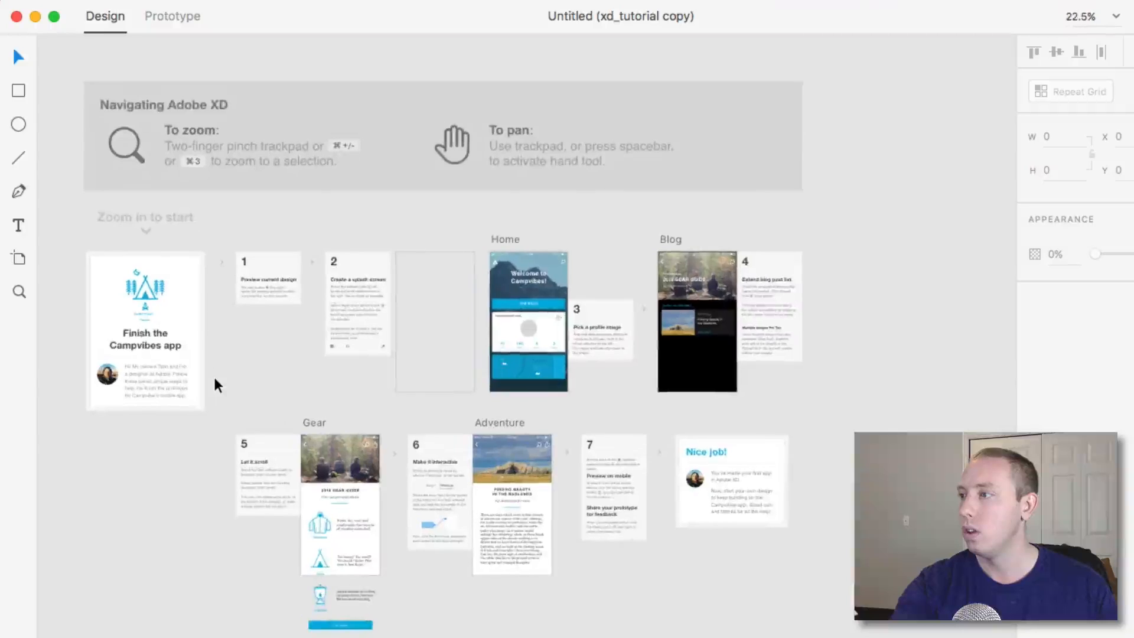
{"action": "scroll", "coordinate": [216, 385], "scroll_direction": "up", "scroll_amount": 8}
{"action": "scroll", "coordinate": [217, 385], "scroll_direction": "down", "scroll_amount": 3}
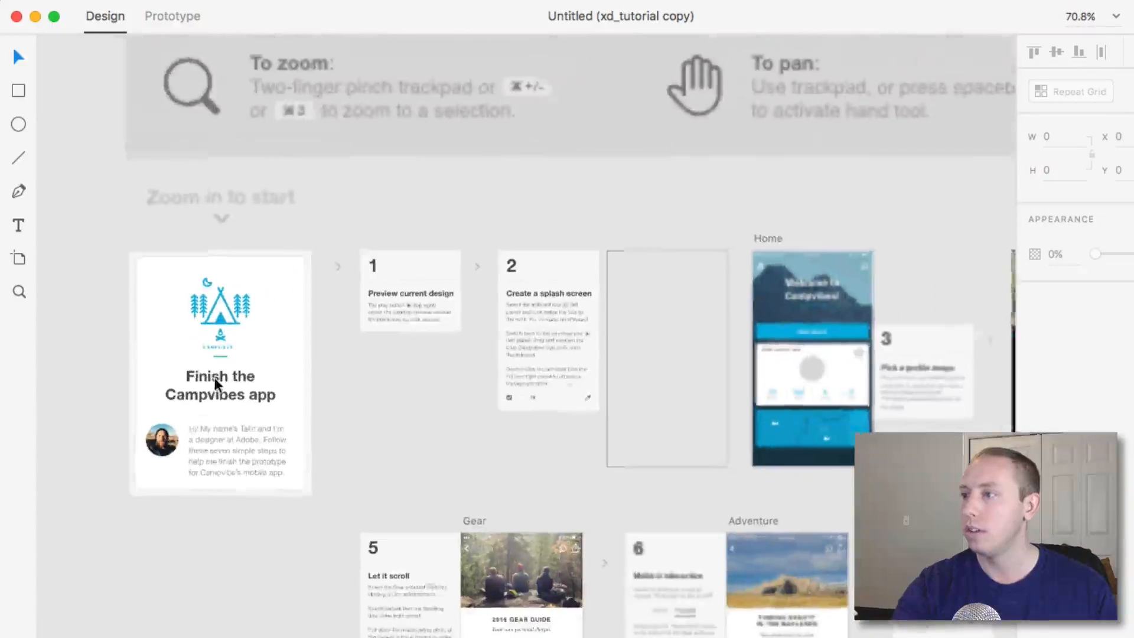
{"action": "scroll", "coordinate": [186, 357], "scroll_direction": "up", "scroll_amount": 3}
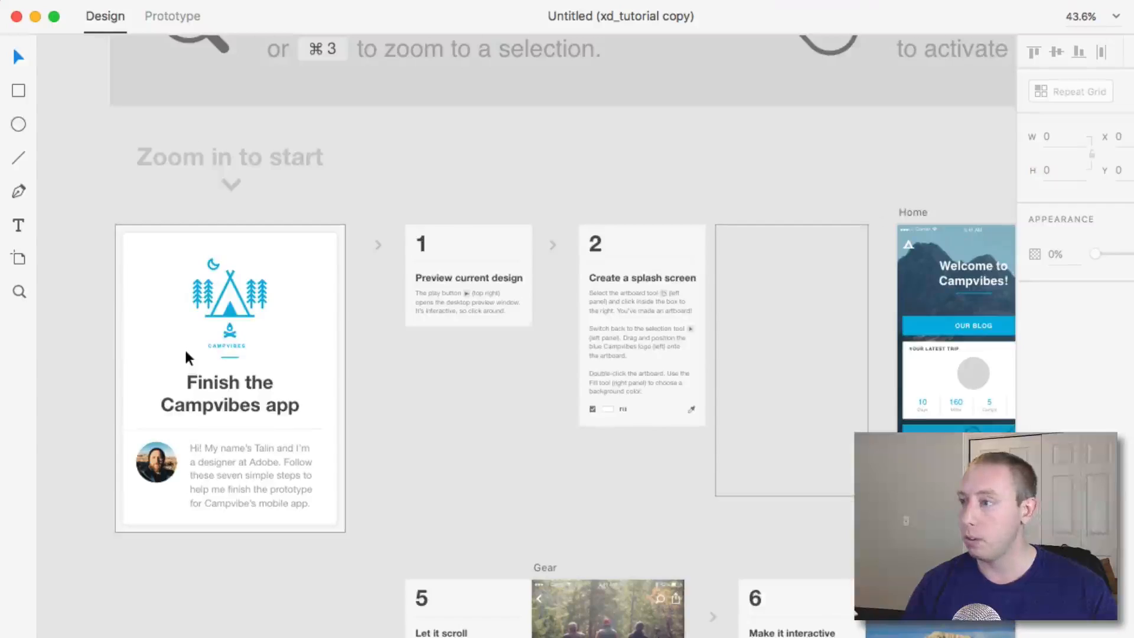
{"action": "scroll", "coordinate": [186, 357], "scroll_direction": "up", "scroll_amount": 2}
{"action": "scroll", "coordinate": [186, 357], "scroll_direction": "down", "scroll_amount": 5}
{"action": "key", "text": "super+plus"}
{"action": "key", "text": "super+plus"}
{"action": "key", "text": "super+minus"}
{"action": "key", "text": "space"}
{"action": "left_click_drag", "start_coordinate": [519, 468], "coordinate": [268, 255]}
{"action": "left_click_drag", "start_coordinate": [440, 335], "coordinate": [238, 423]}
{"action": "left_click_drag", "start_coordinate": [766, 378], "coordinate": [707, 468]}
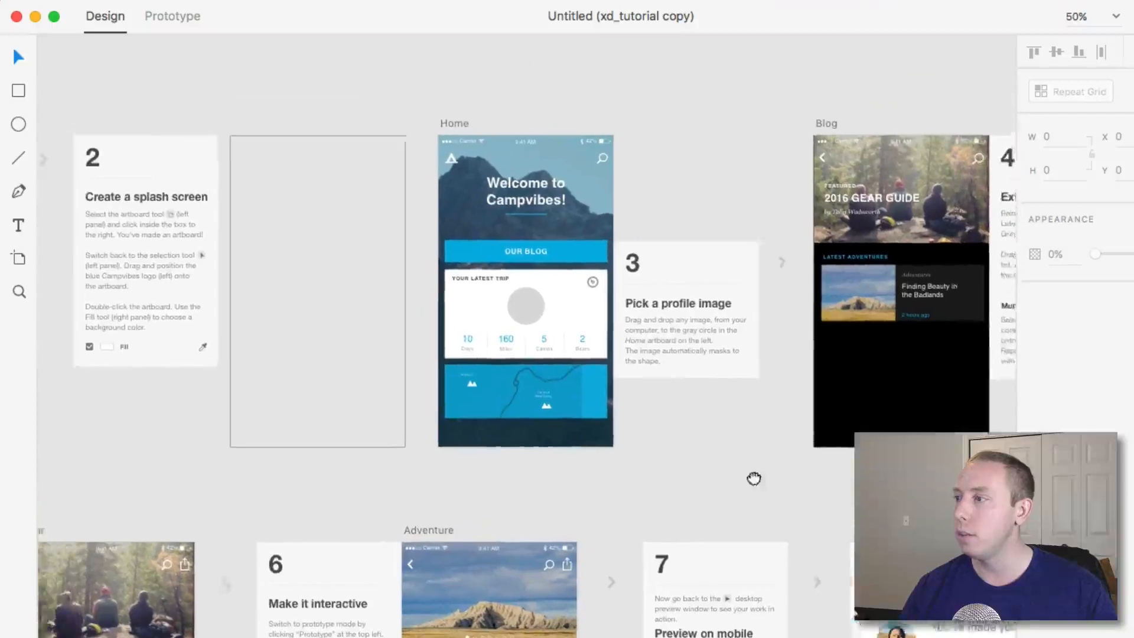
{"action": "left_click_drag", "start_coordinate": [572, 429], "coordinate": [718, 445]}
{"action": "left_click_drag", "start_coordinate": [263, 355], "coordinate": [637, 350]}
{"action": "scroll", "coordinate": [374, 397], "scroll_direction": "left", "scroll_amount": 2}
{"action": "key", "text": "space"}
{"action": "left_click_drag", "start_coordinate": [289, 286], "coordinate": [262, 340]}
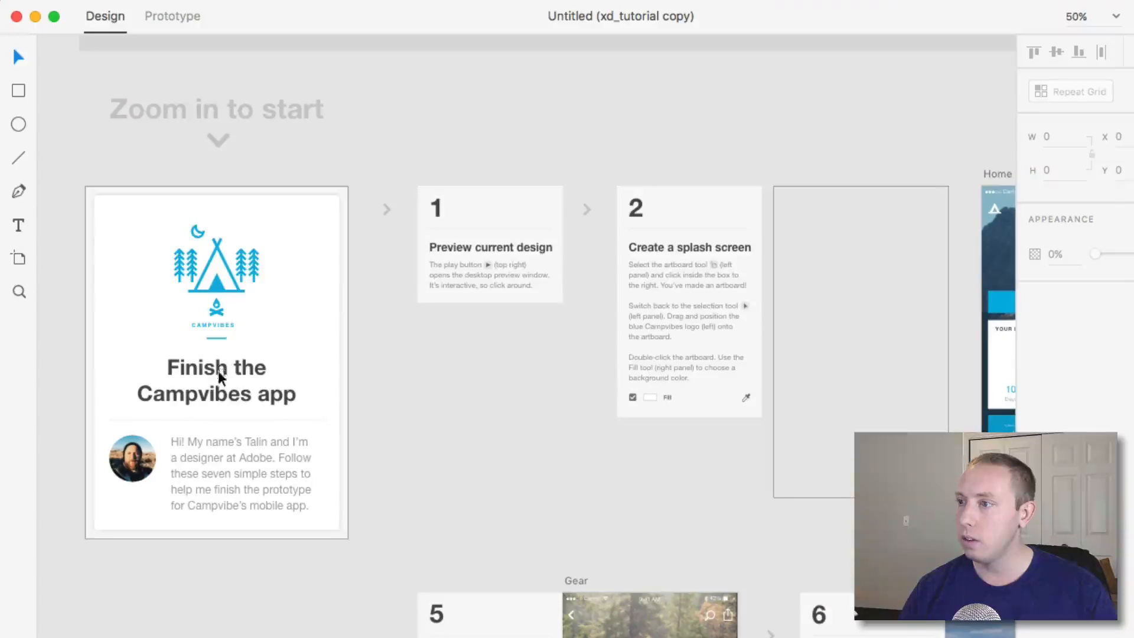
Inspect the intro artboard by selecting its Campvibes logo and the artboard itself, toggling between Prototype and Design modes.
{"action": "left_click", "coordinate": [214, 298]}
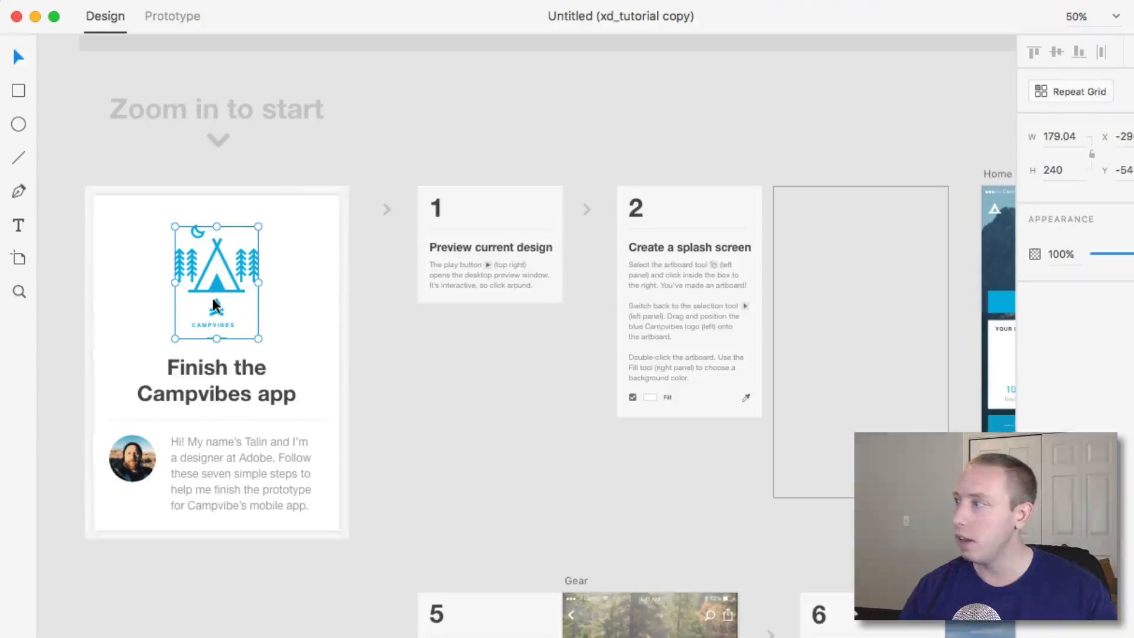
{"action": "left_click", "coordinate": [170, 21]}
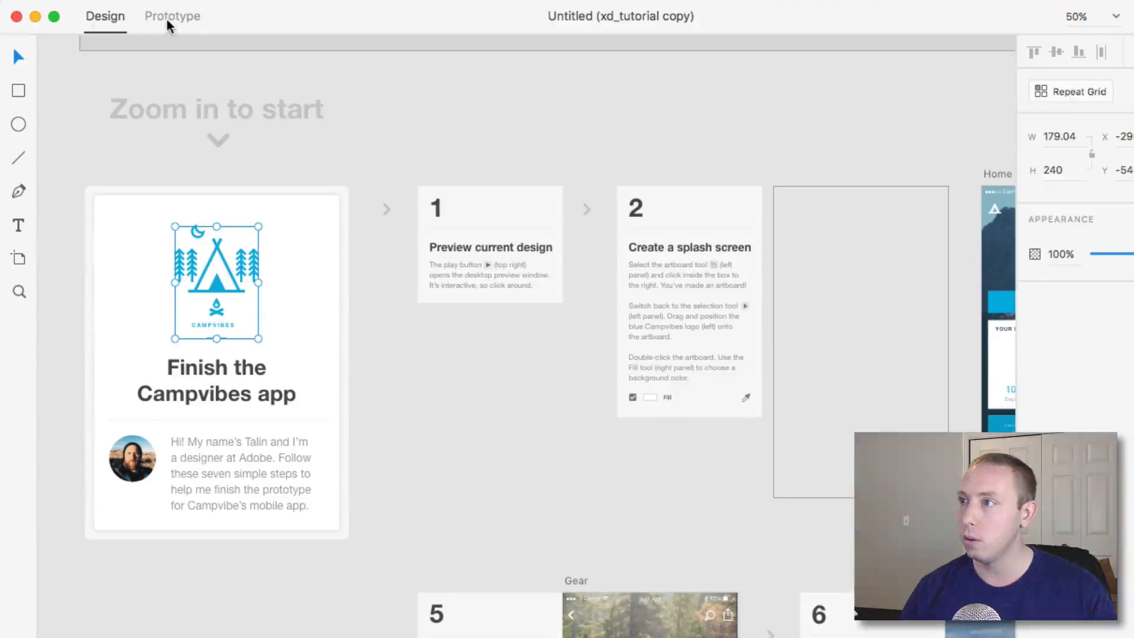
{"action": "left_click", "coordinate": [107, 16]}
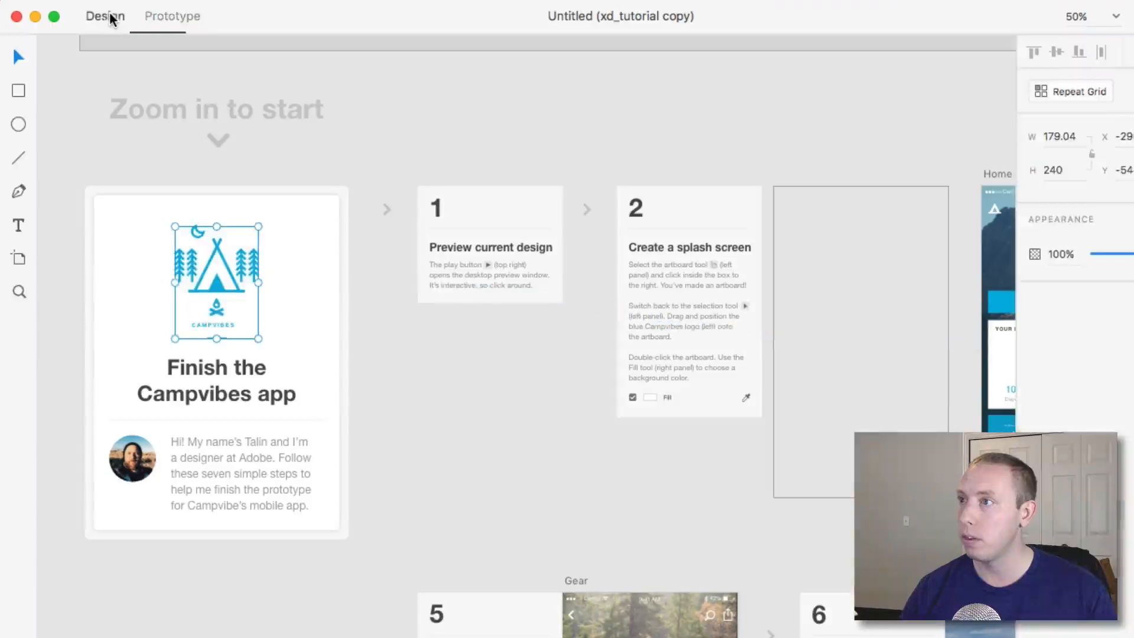
{"action": "left_click", "coordinate": [463, 417]}
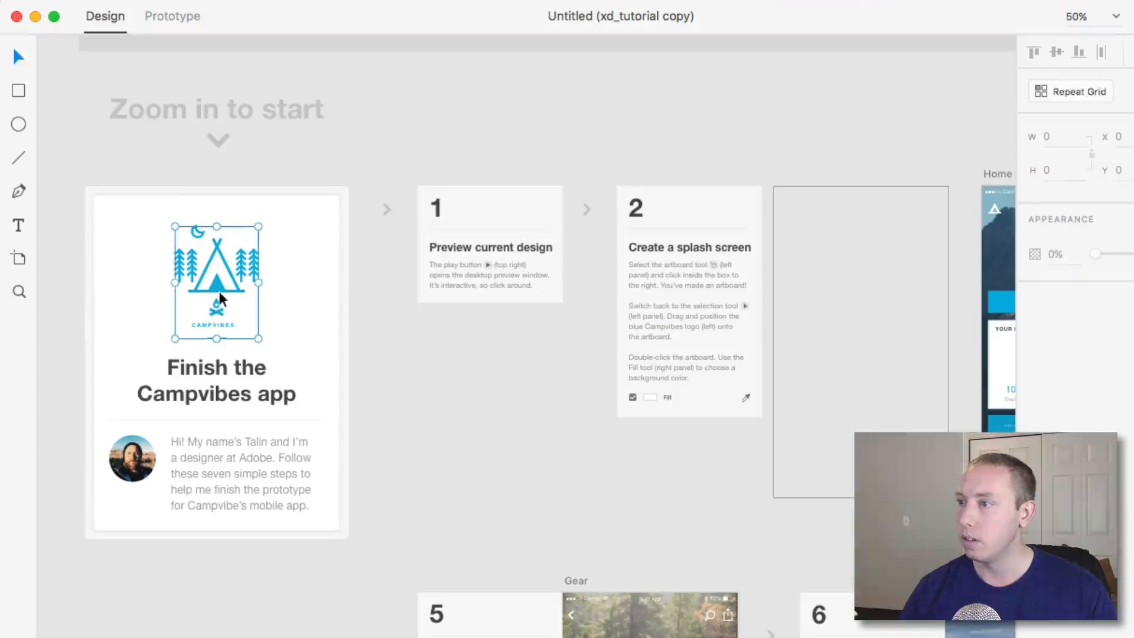
{"action": "left_click", "coordinate": [204, 327]}
{"action": "left_click_drag", "start_coordinate": [1073, 242], "coordinate": [1122, 235]}
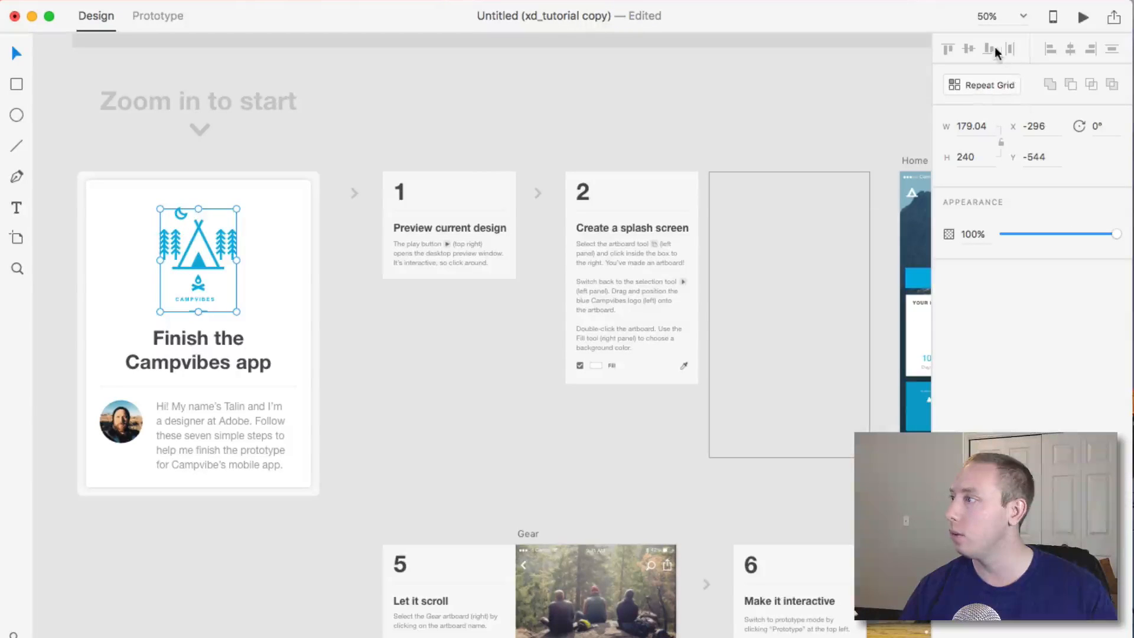
{"action": "left_click", "coordinate": [215, 339]}
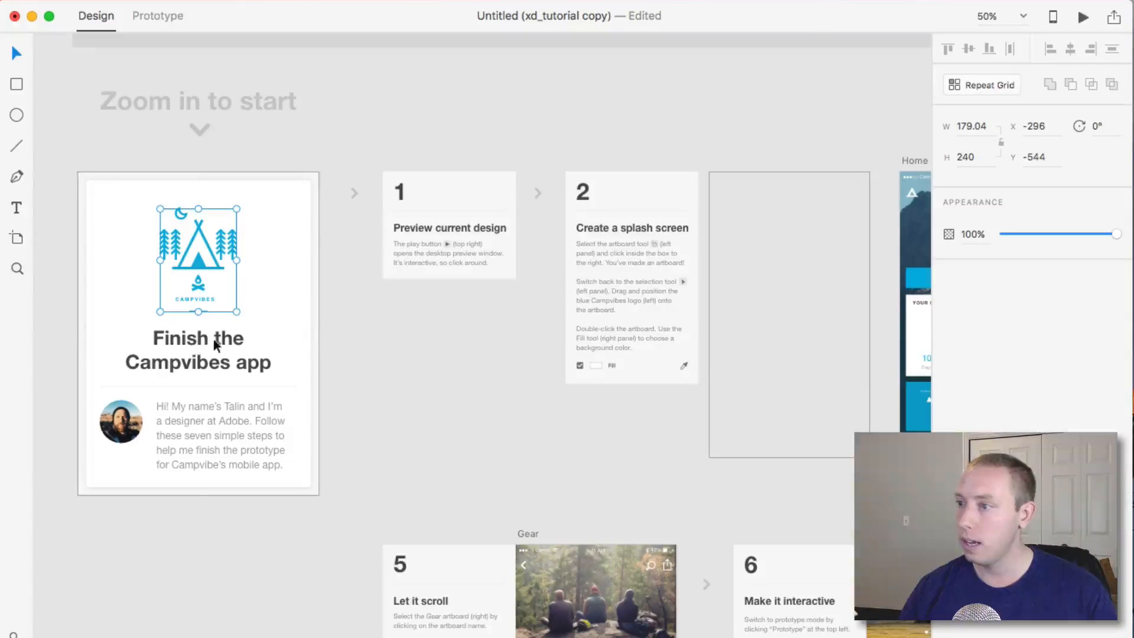
{"action": "left_click", "coordinate": [363, 441]}
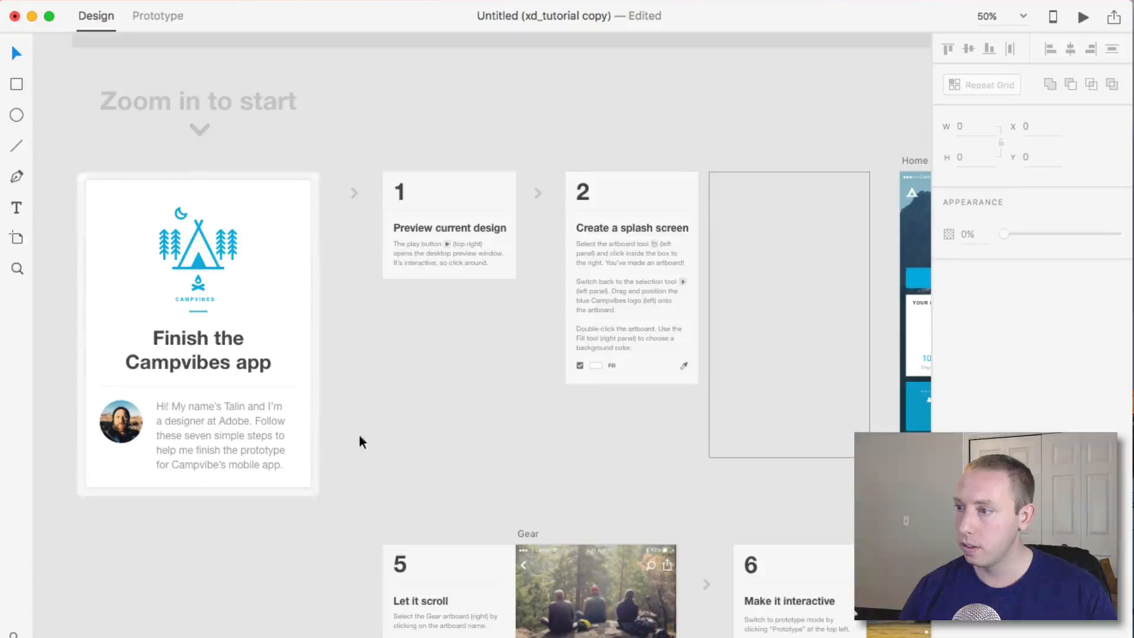
{"action": "left_click", "coordinate": [195, 454]}
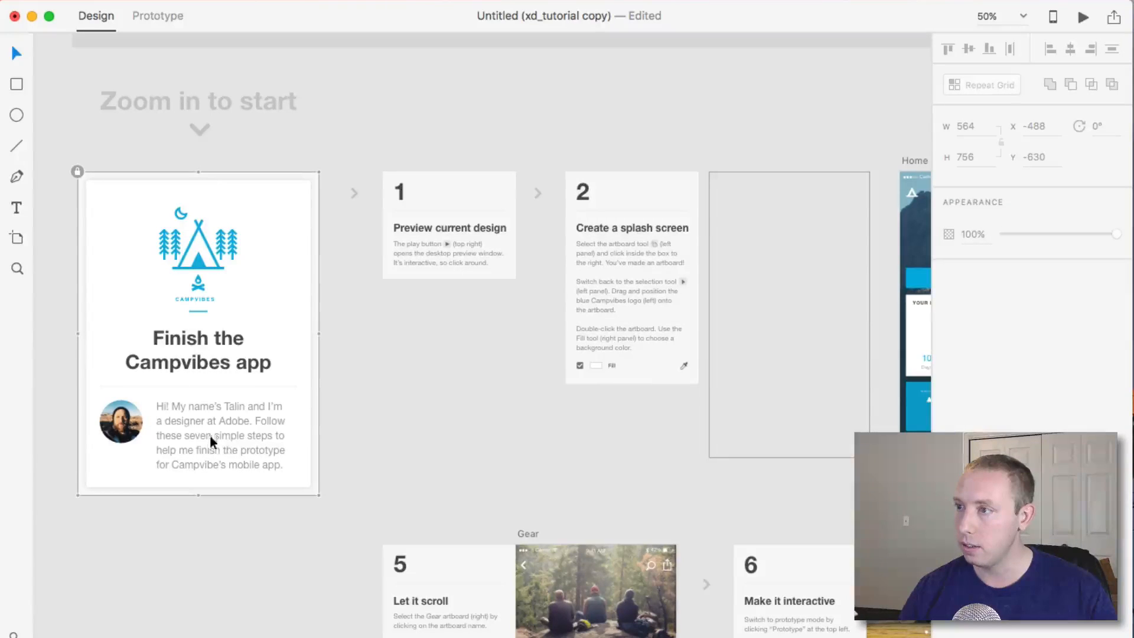
{"action": "left_click", "coordinate": [78, 171]}
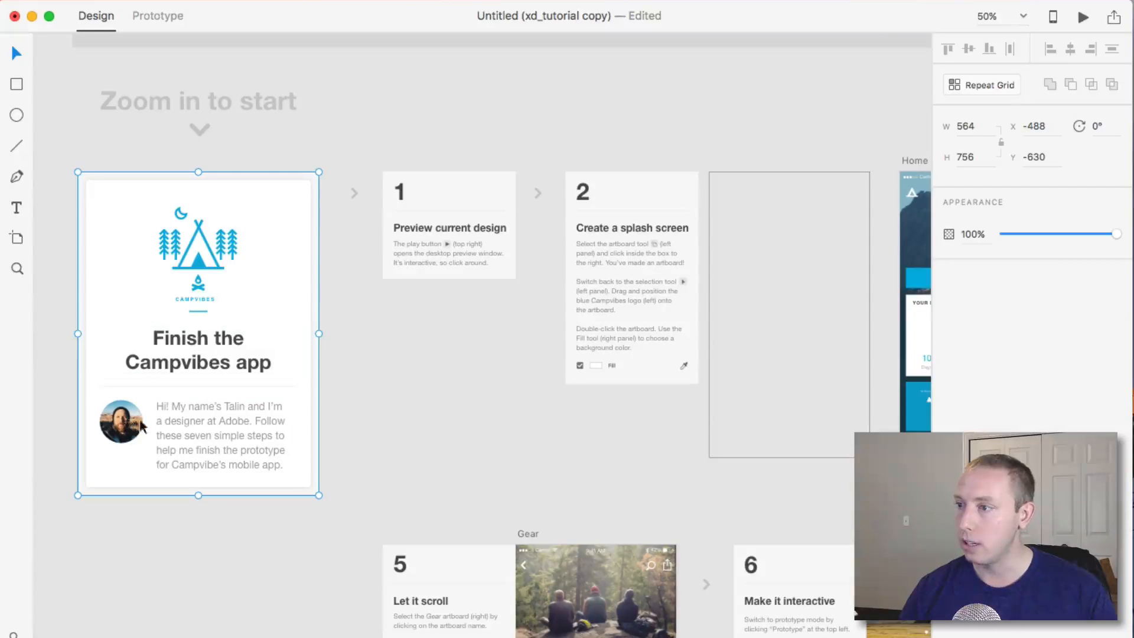
{"action": "left_click", "coordinate": [356, 217]}
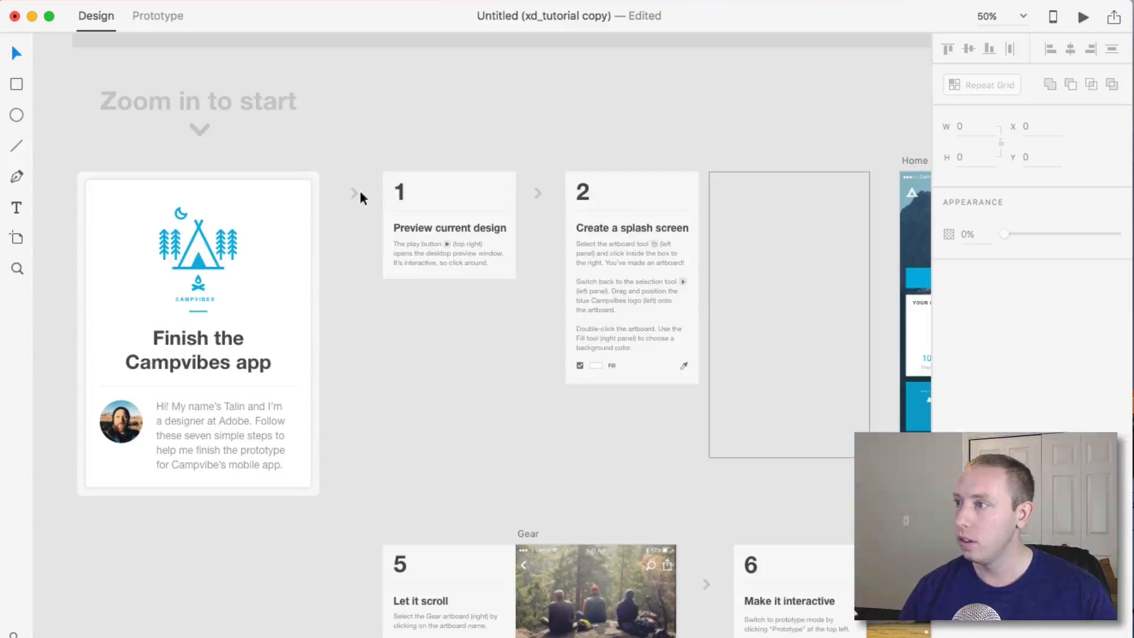
Read the instructions on the 'Preview current design' and 'Create a splash screen' step cards.
{"action": "scroll", "coordinate": [437, 257], "scroll_direction": "right", "scroll_amount": 3}
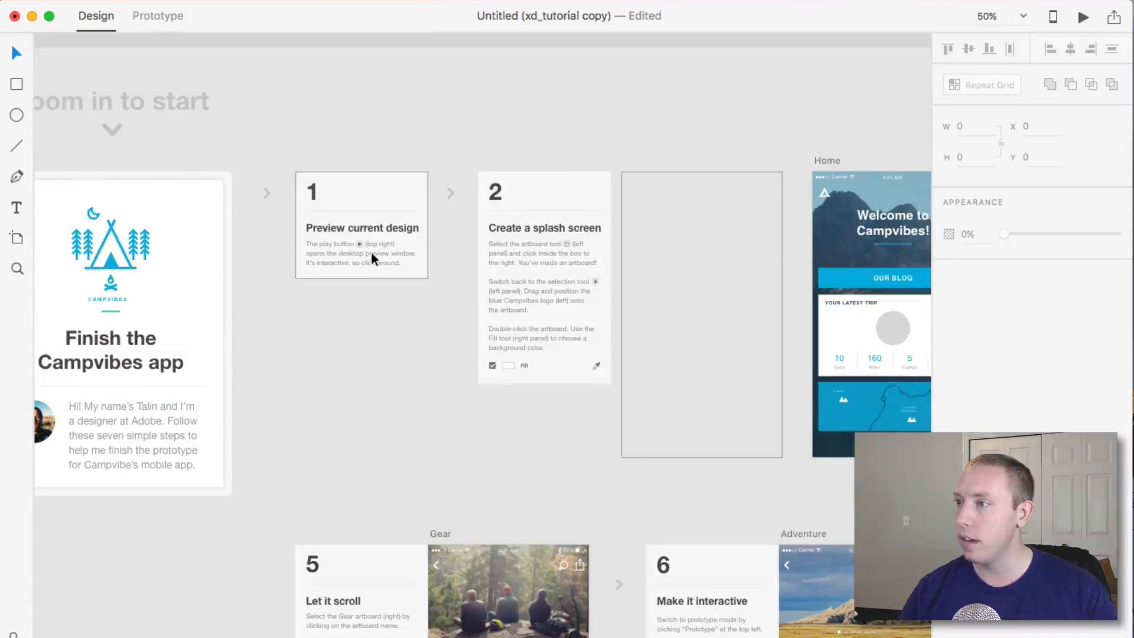
{"action": "scroll", "coordinate": [365, 240], "scroll_direction": "up", "scroll_amount": 5}
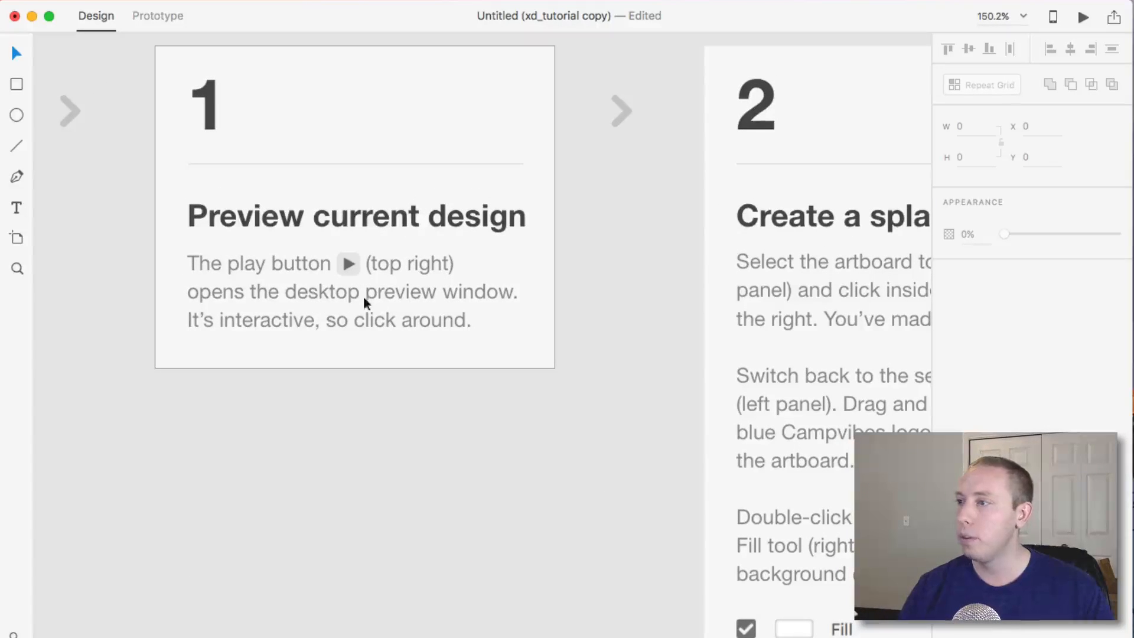
{"action": "scroll", "coordinate": [444, 334], "scroll_direction": "right", "scroll_amount": 10}
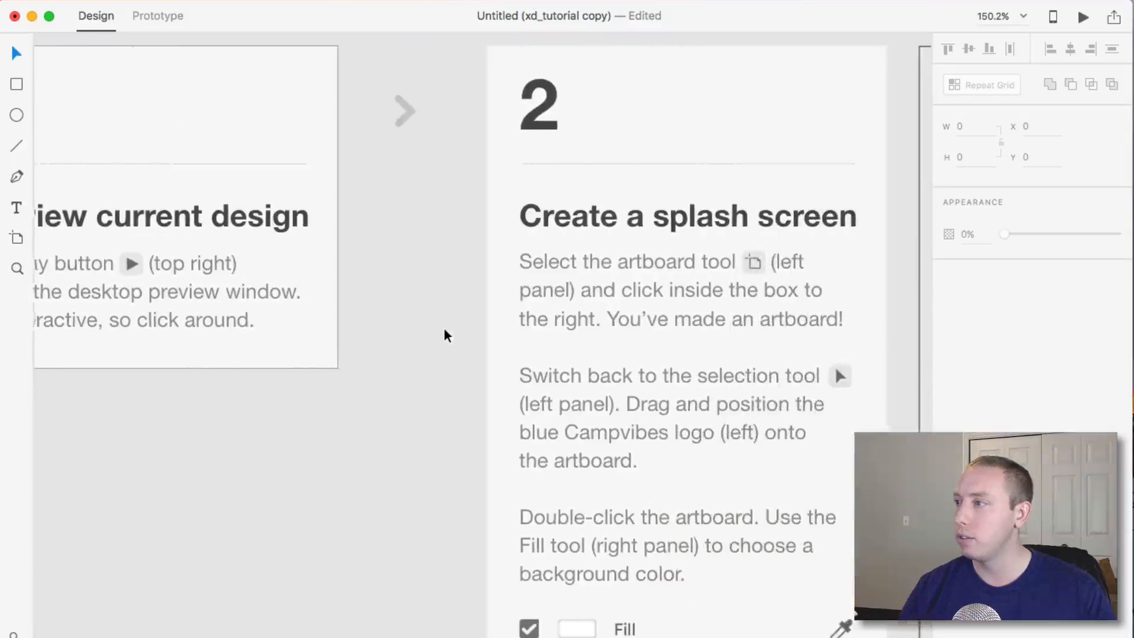
{"action": "scroll", "coordinate": [444, 334], "scroll_direction": "right", "scroll_amount": 10}
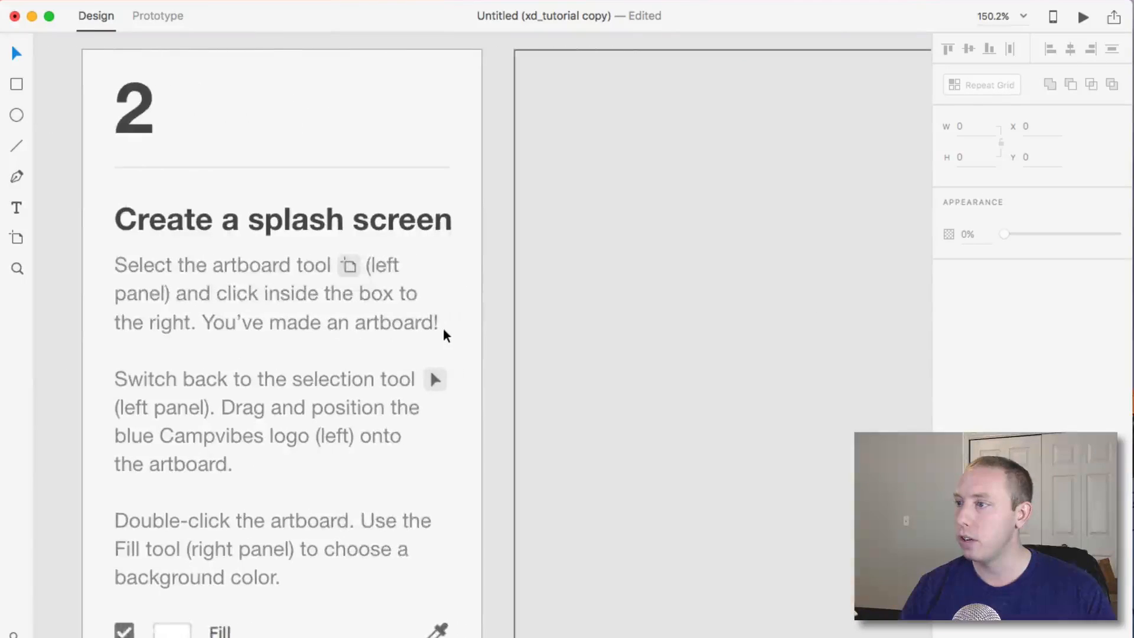
{"action": "scroll", "coordinate": [446, 336], "scroll_direction": "down", "scroll_amount": 1}
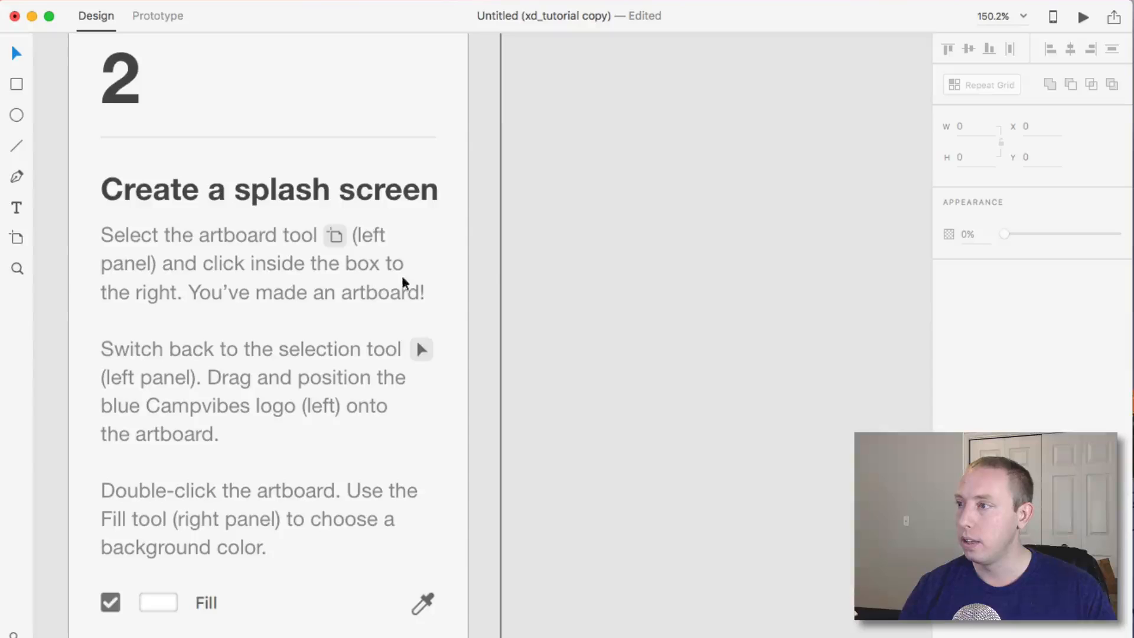
{"action": "scroll", "coordinate": [256, 304], "scroll_direction": "right", "scroll_amount": 1}
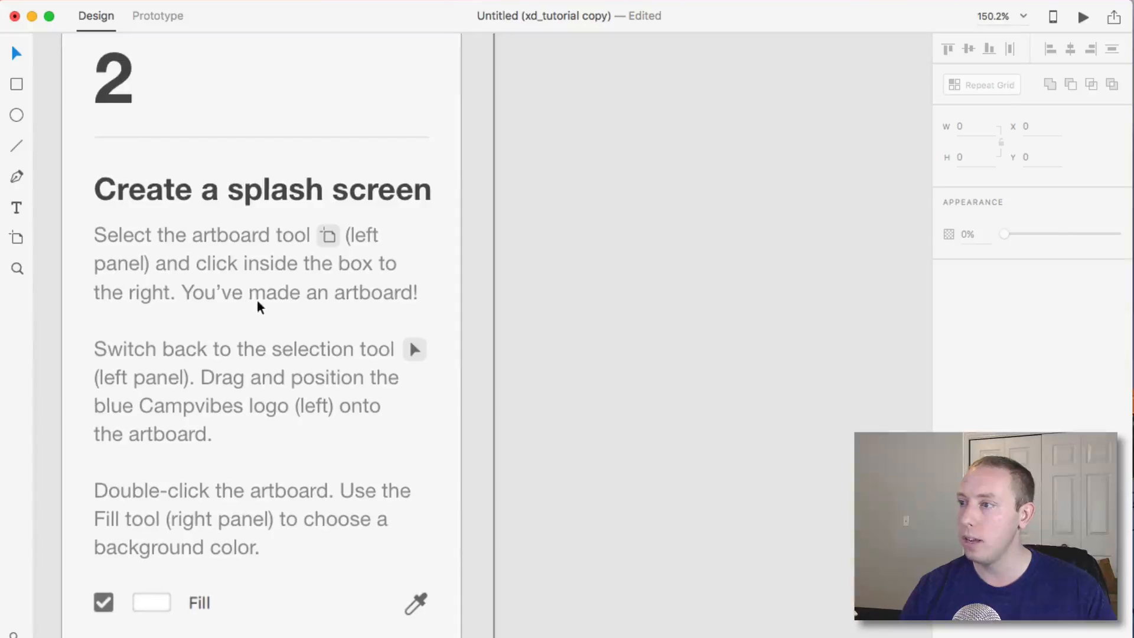
{"action": "scroll", "coordinate": [260, 307], "scroll_direction": "down", "scroll_amount": 1}
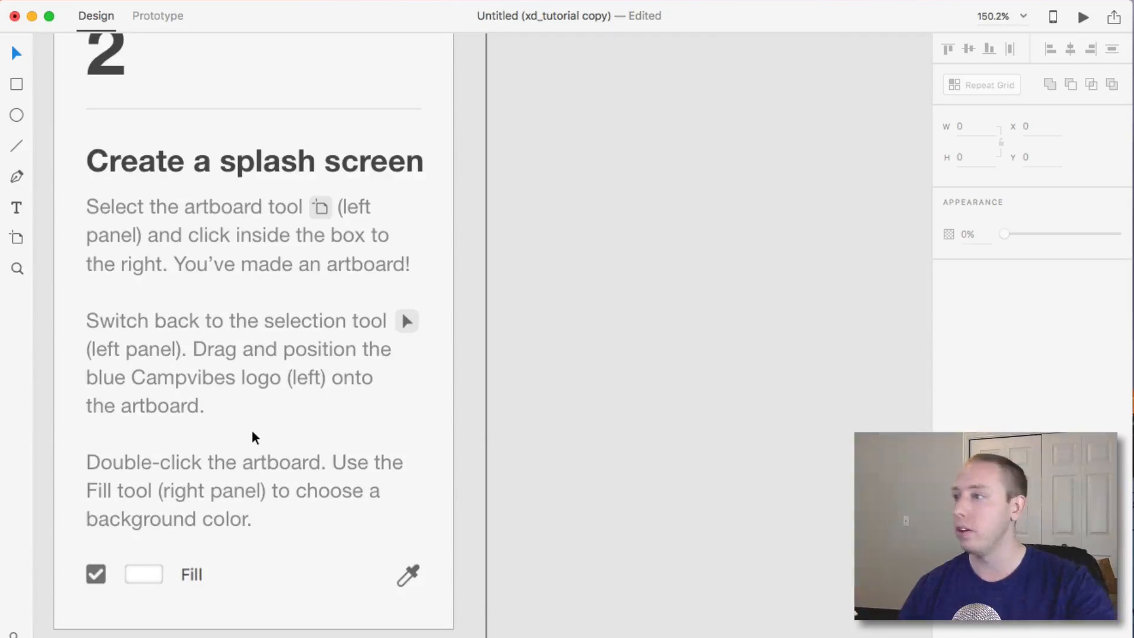
{"action": "scroll", "coordinate": [253, 433], "scroll_direction": "down", "scroll_amount": 4}
{"action": "scroll", "coordinate": [333, 442], "scroll_direction": "right", "scroll_amount": 3}
{"action": "scroll", "coordinate": [332, 447], "scroll_direction": "down", "scroll_amount": 4}
{"action": "scroll", "coordinate": [333, 448], "scroll_direction": "right", "scroll_amount": 2}
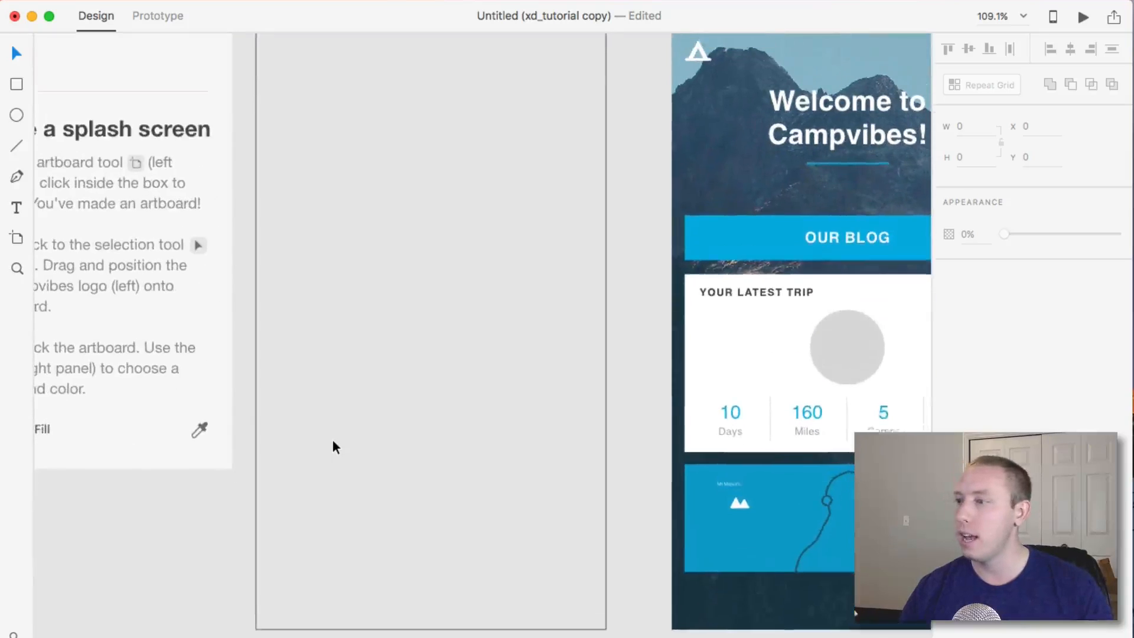
{"action": "scroll", "coordinate": [332, 448], "scroll_direction": "up", "scroll_amount": 2}
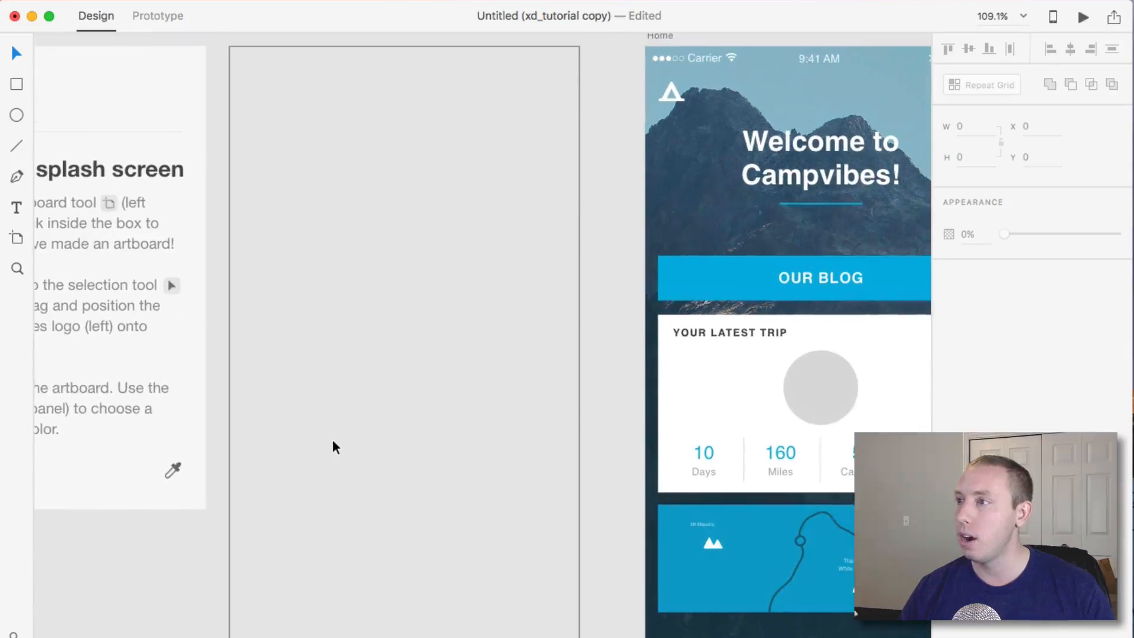
Draw a new artboard about 375 × 667 inside the empty box beside the step 2 card.
{"action": "left_click", "coordinate": [16, 238]}
{"action": "left_click_drag", "start_coordinate": [229, 46], "coordinate": [580, 637]}
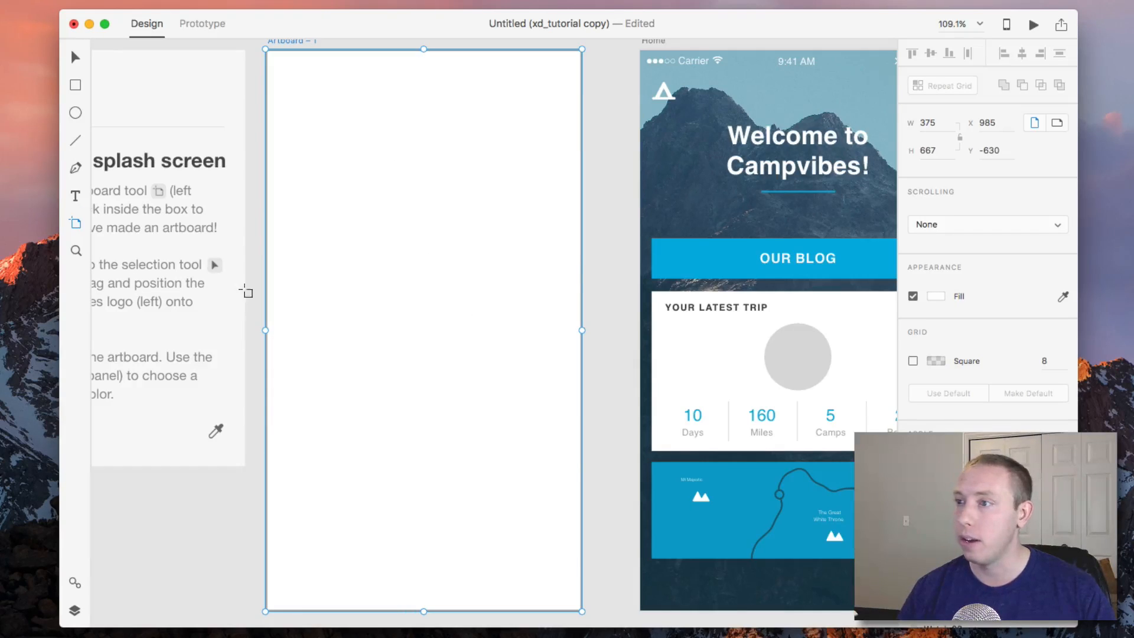
{"action": "scroll", "coordinate": [368, 368], "scroll_direction": "left", "scroll_amount": 5}
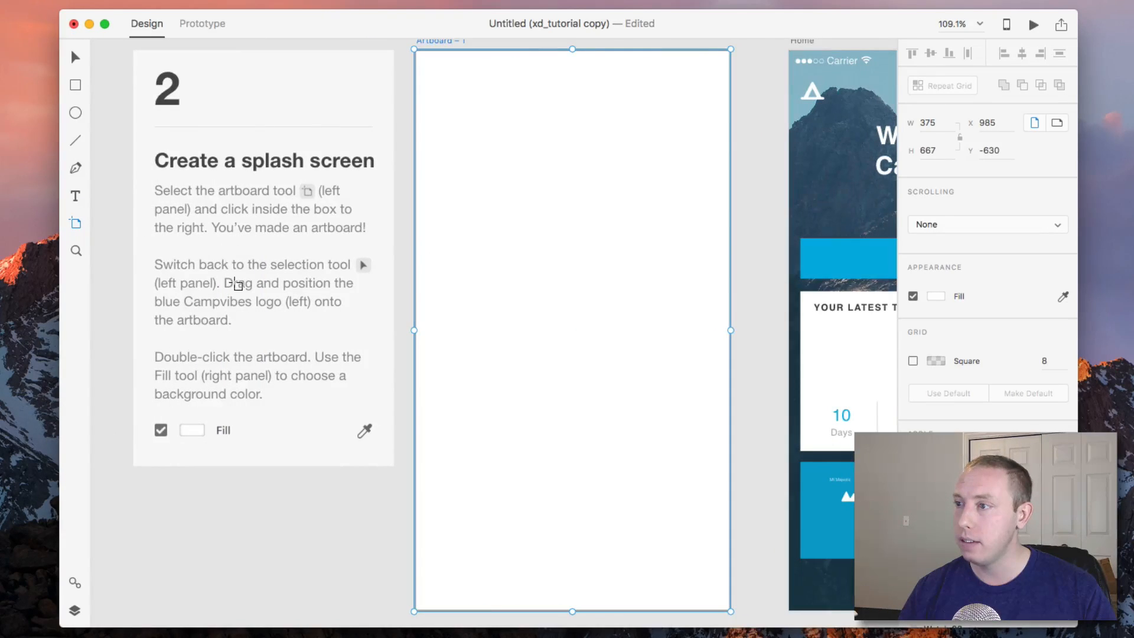
{"action": "scroll", "coordinate": [301, 267], "scroll_direction": "left", "scroll_amount": 1}
Unlock the 'Finish the Campvibes app' artboard so its Campvibes logo can be moved.
{"action": "left_click", "coordinate": [75, 58]}
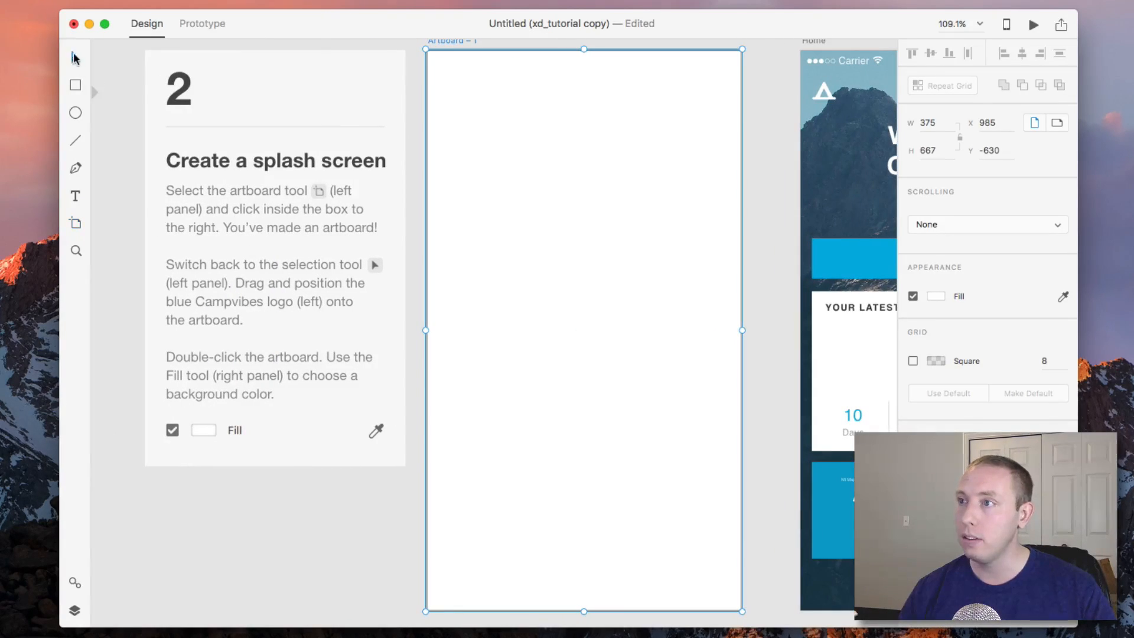
{"action": "scroll", "coordinate": [224, 112], "scroll_direction": "left", "scroll_amount": 20}
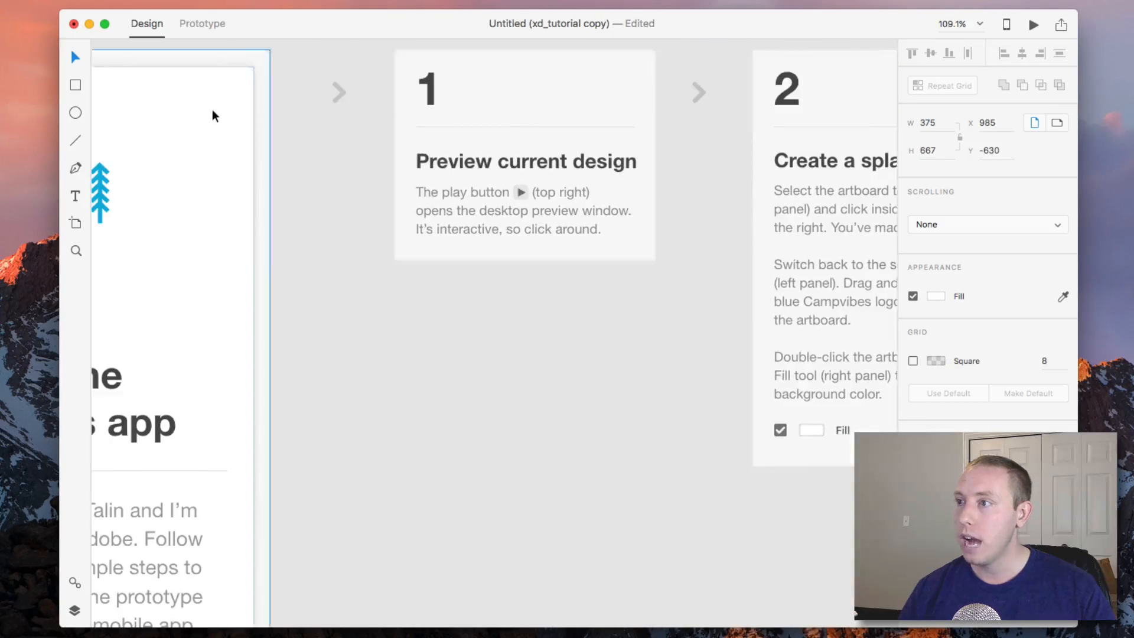
{"action": "scroll", "coordinate": [317, 243], "scroll_direction": "left", "scroll_amount": 2}
{"action": "scroll", "coordinate": [317, 243], "scroll_direction": "down", "scroll_amount": 6}
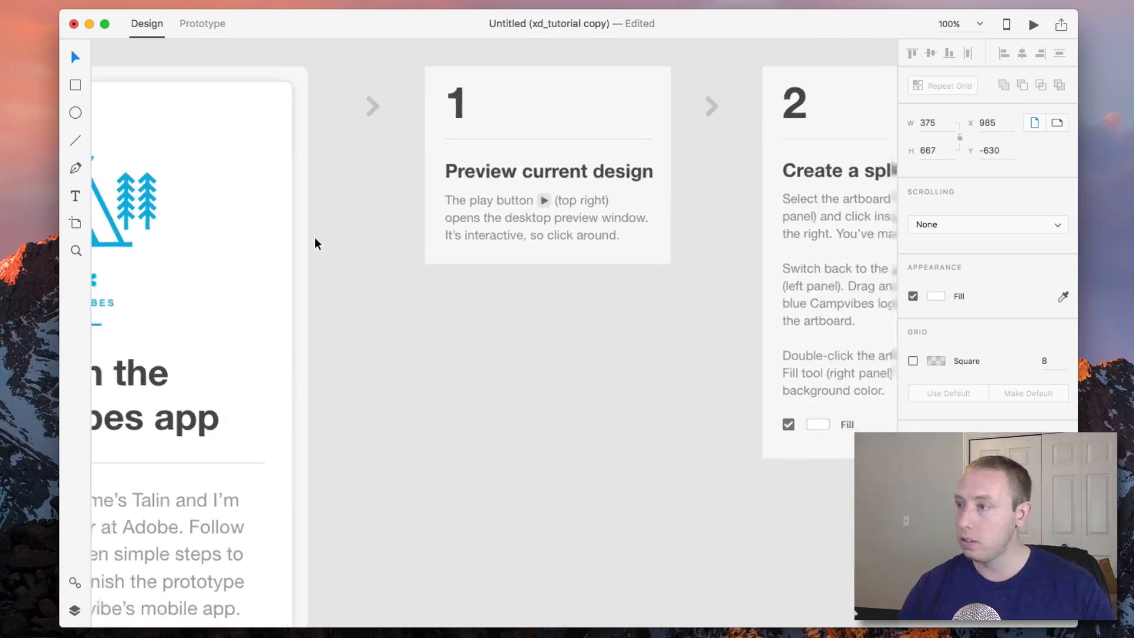
{"action": "left_click", "coordinate": [305, 281]}
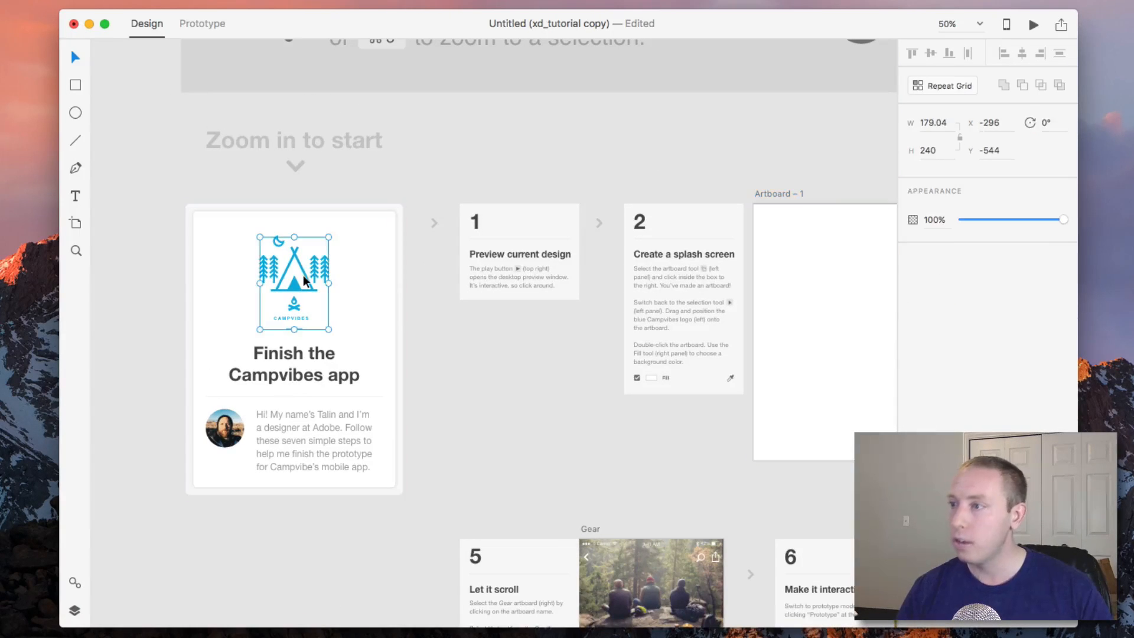
{"action": "left_click_drag", "start_coordinate": [305, 281], "coordinate": [277, 281]}
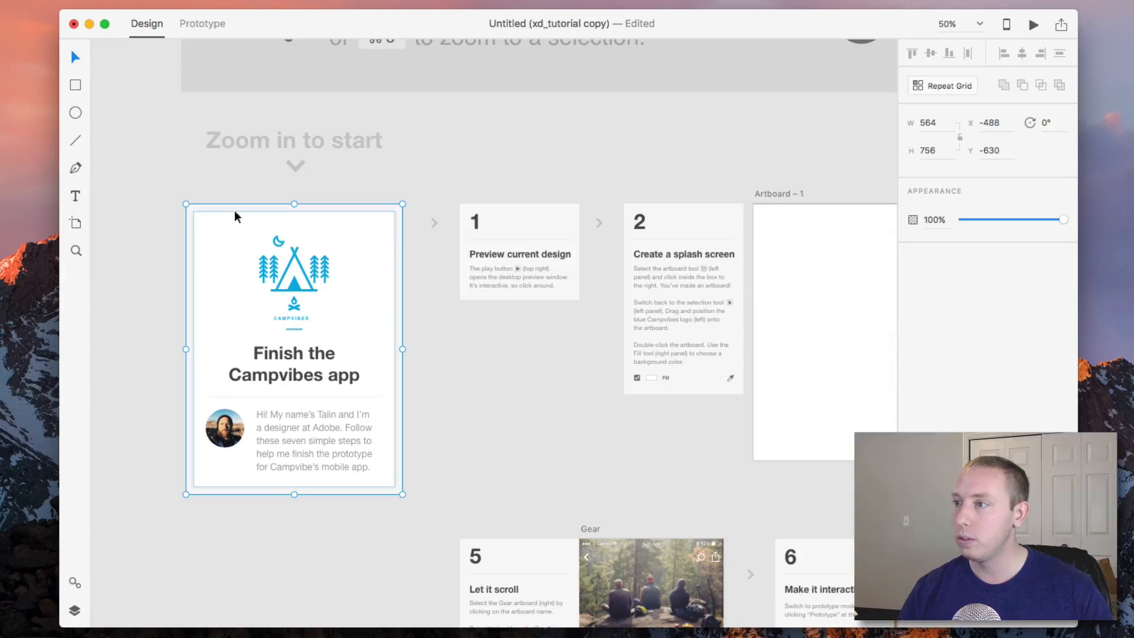
{"action": "right_click", "coordinate": [199, 220]}
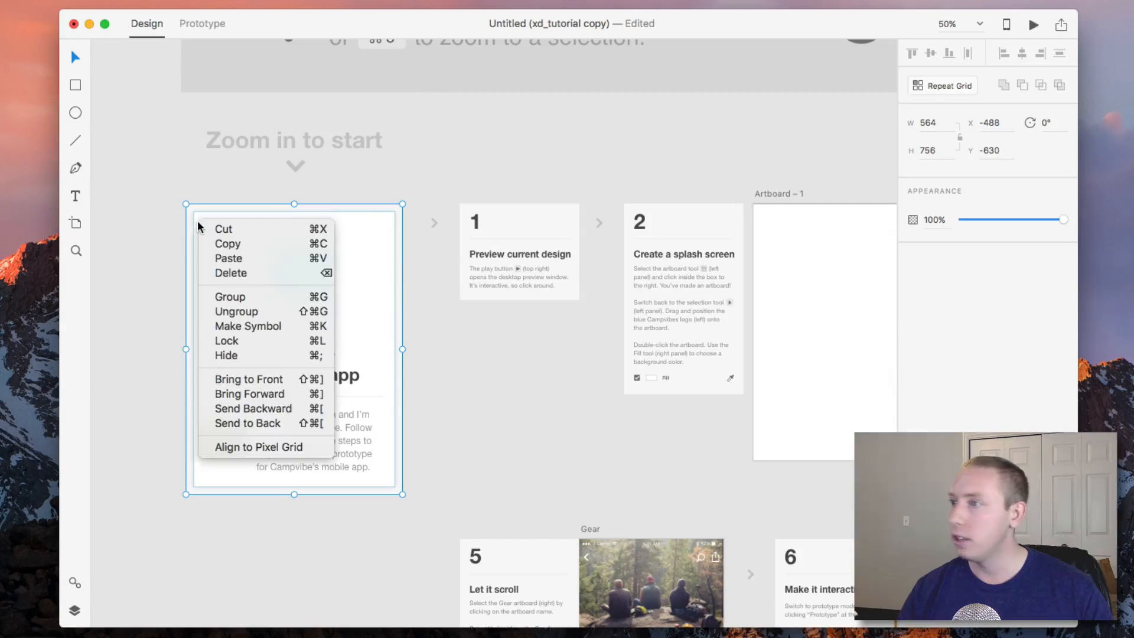
{"action": "left_click", "coordinate": [253, 340]}
Move the blue Campvibes logo onto Artboard – 1 and position it near the artboard's centre.
{"action": "left_click", "coordinate": [290, 278]}
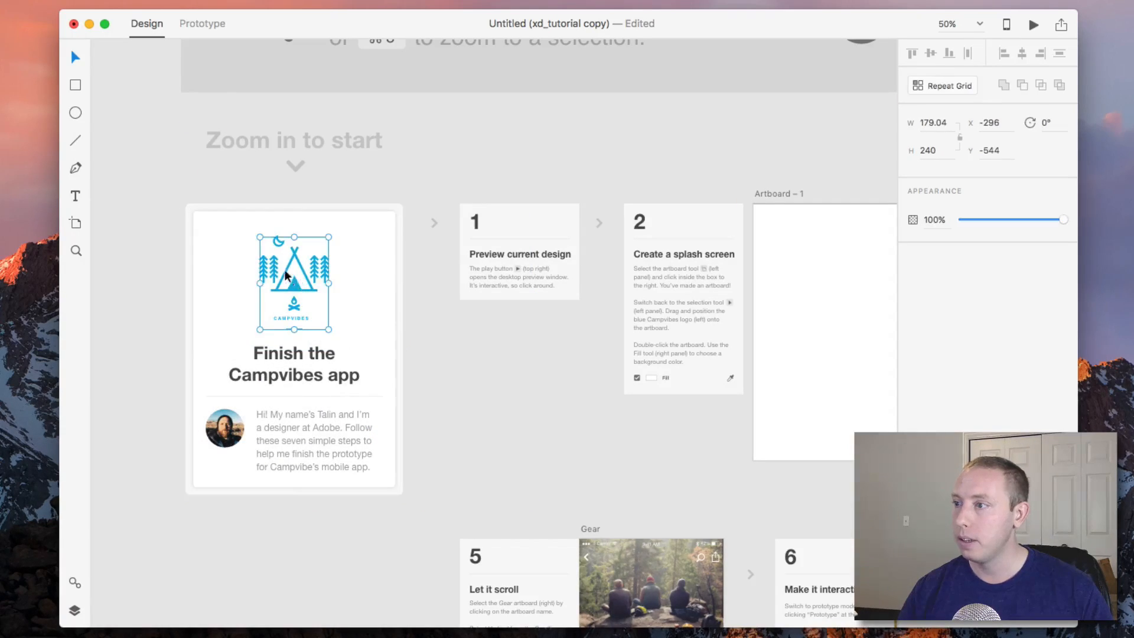
{"action": "left_click_drag", "start_coordinate": [290, 279], "coordinate": [863, 290]}
{"action": "scroll", "coordinate": [792, 307], "scroll_direction": "right", "scroll_amount": 4}
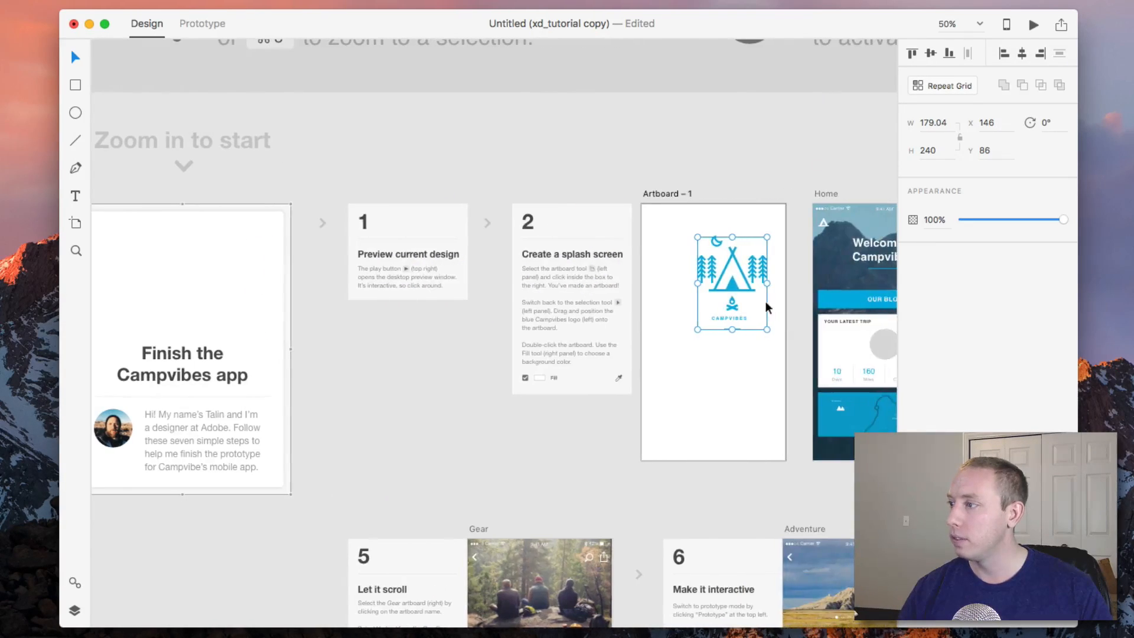
{"action": "left_click_drag", "start_coordinate": [739, 292], "coordinate": [713, 337]}
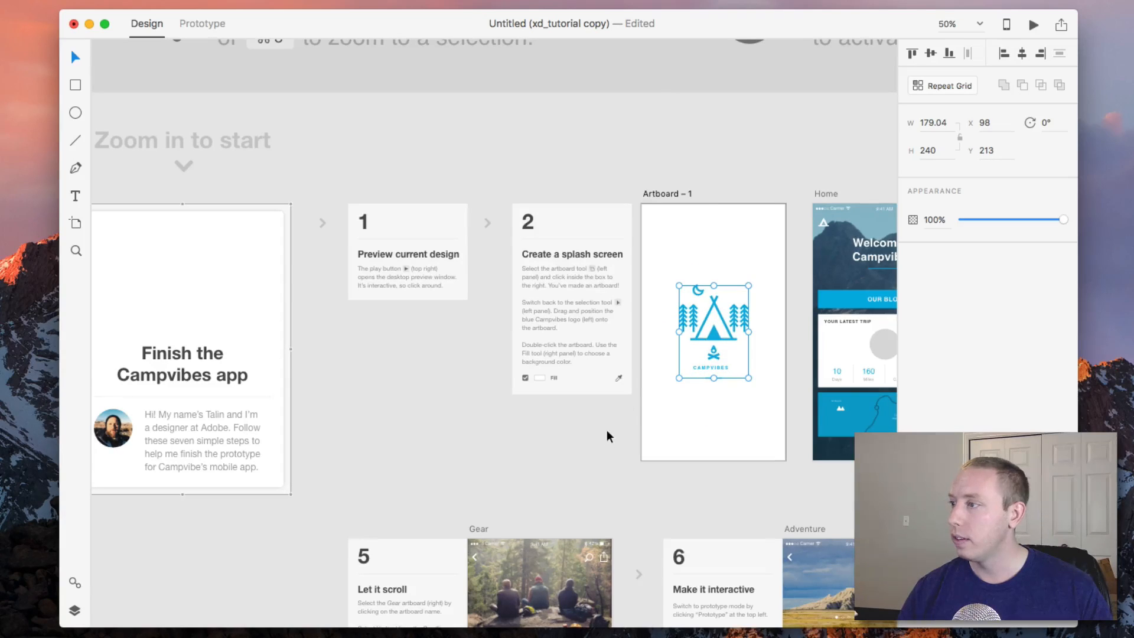
Fill Artboard – 1's background with the Campvibes logo's blue using the fill eyedropper.
{"action": "scroll", "coordinate": [603, 434], "scroll_direction": "right", "scroll_amount": 5}
{"action": "scroll", "coordinate": [567, 420], "scroll_direction": "right", "scroll_amount": 2}
{"action": "left_click", "coordinate": [370, 516]}
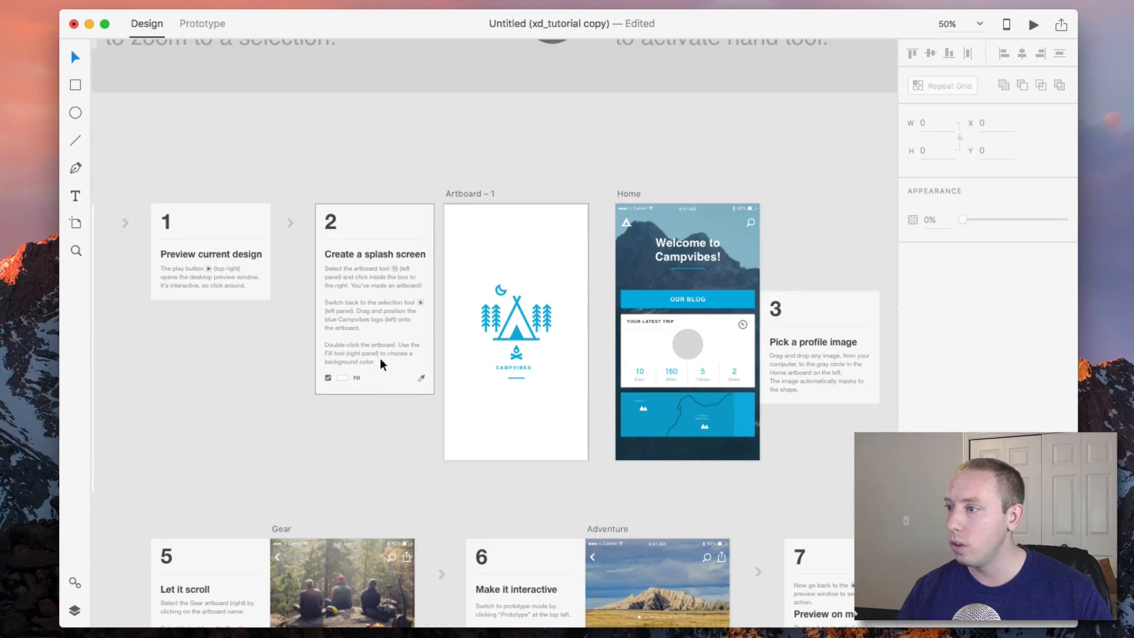
{"action": "scroll", "coordinate": [410, 424], "scroll_direction": "right", "scroll_amount": 3}
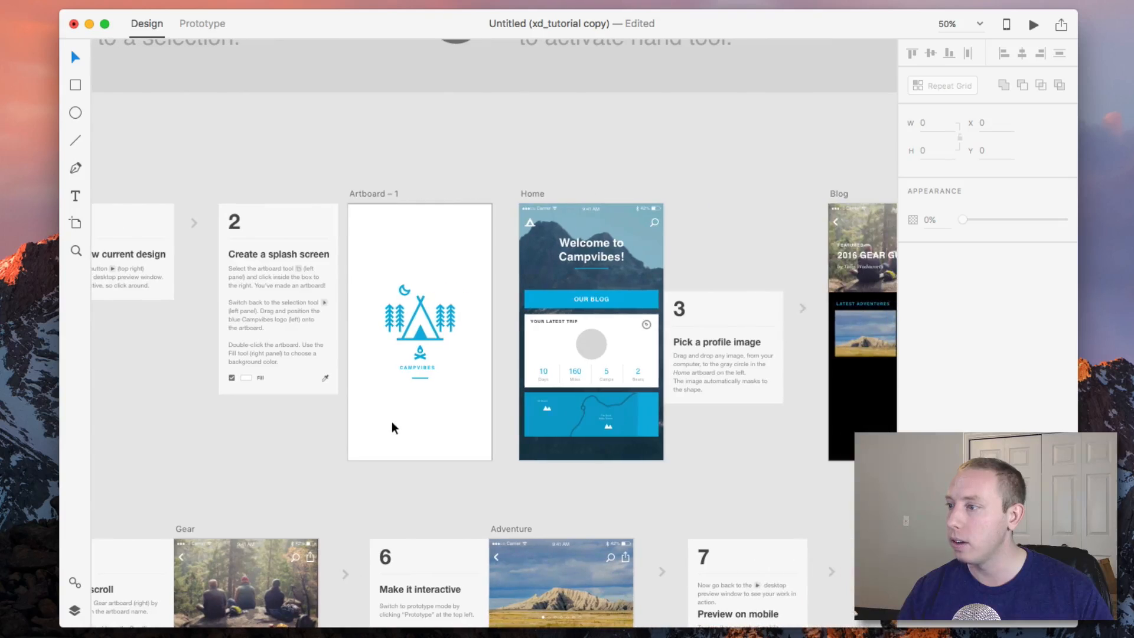
{"action": "left_click", "coordinate": [449, 431]}
{"action": "scroll", "coordinate": [448, 430], "scroll_direction": "left", "scroll_amount": 1}
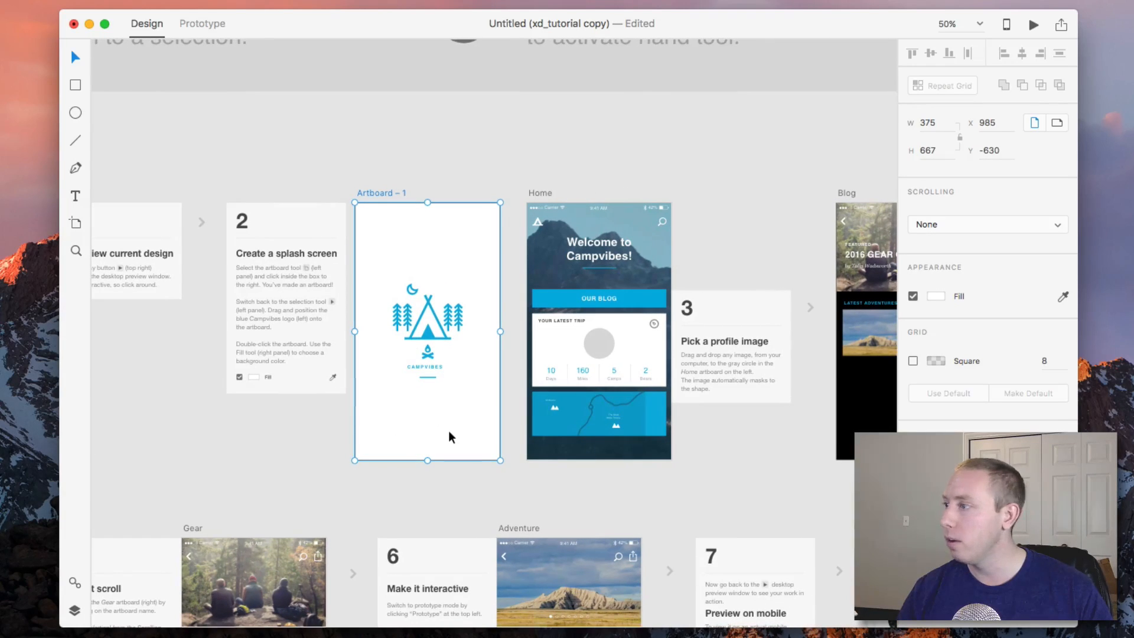
{"action": "left_click", "coordinate": [937, 296]}
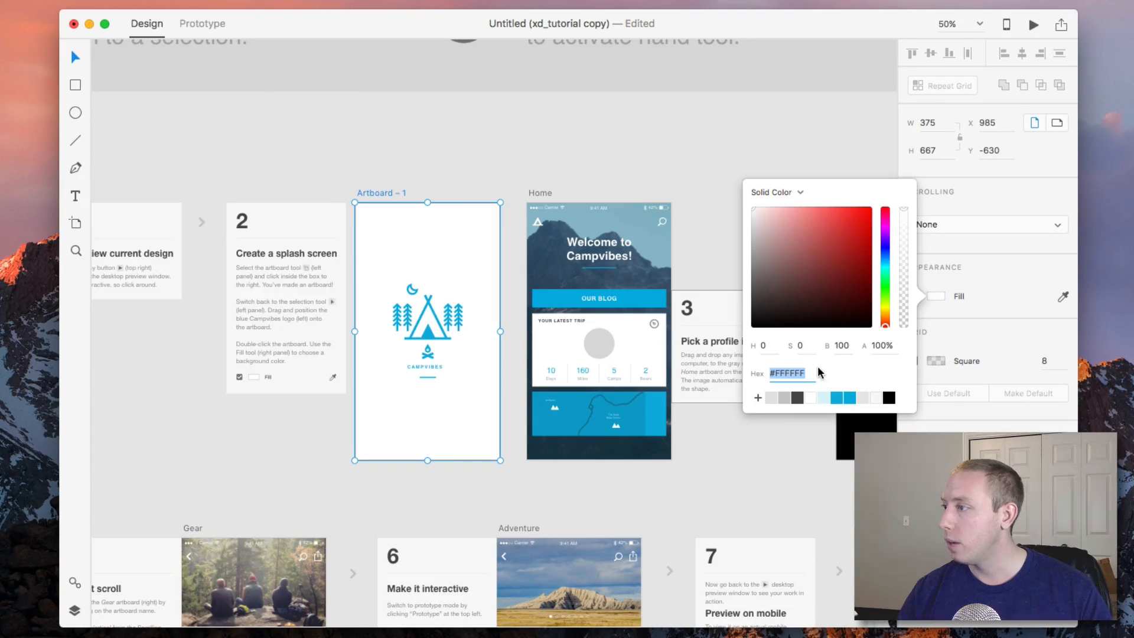
{"action": "left_click", "coordinate": [787, 194]}
{"action": "left_click", "coordinate": [847, 193]}
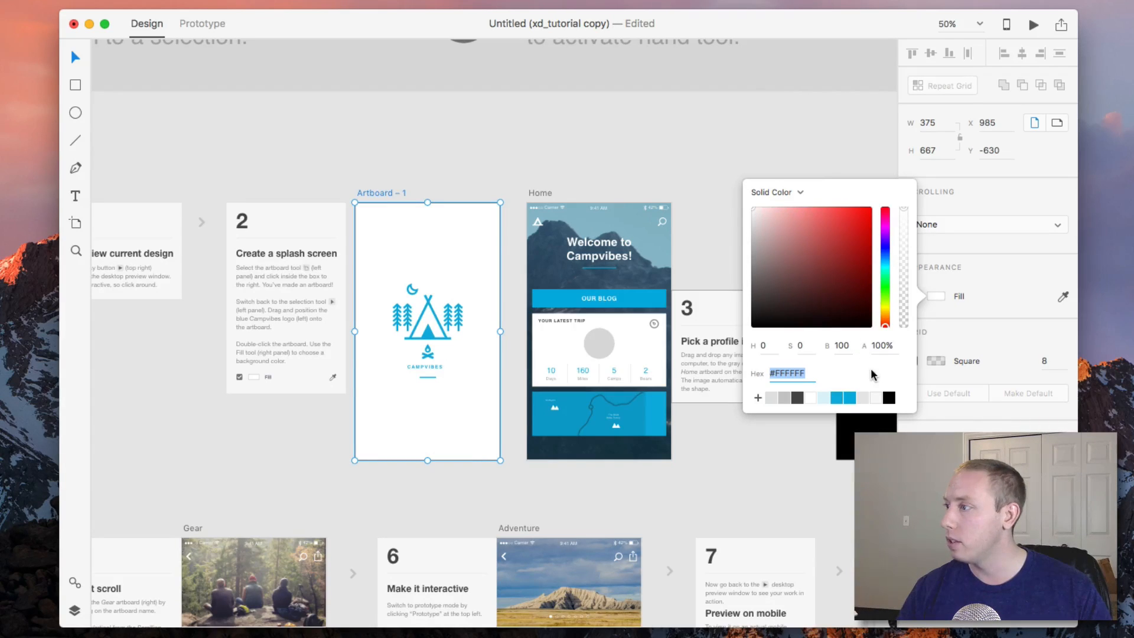
{"action": "left_click", "coordinate": [1062, 297]}
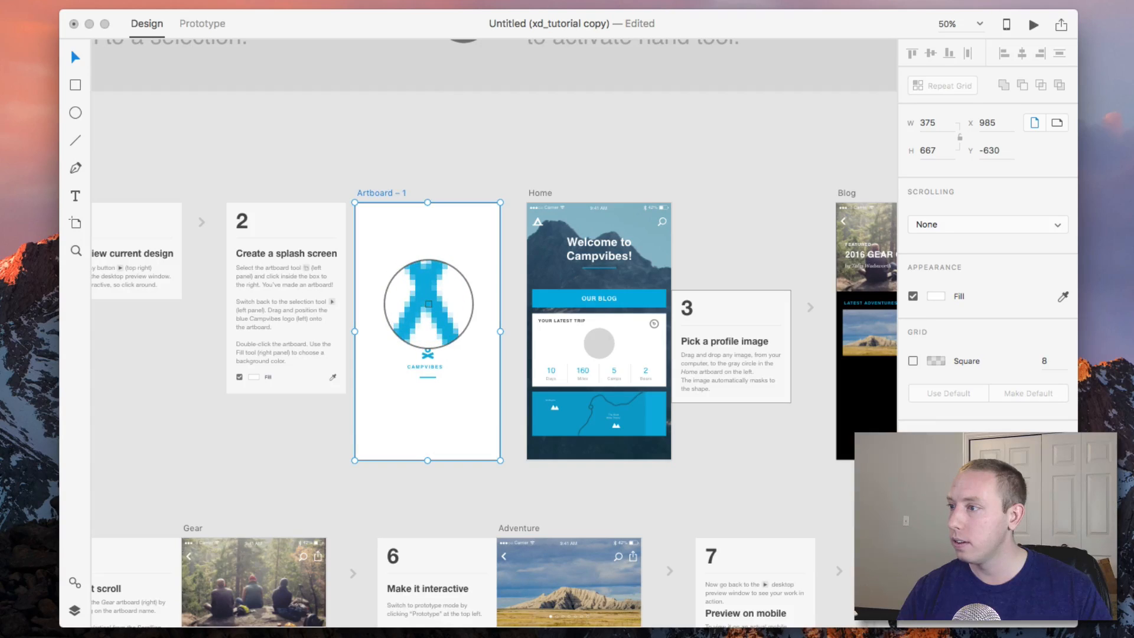
{"action": "left_click", "coordinate": [429, 304]}
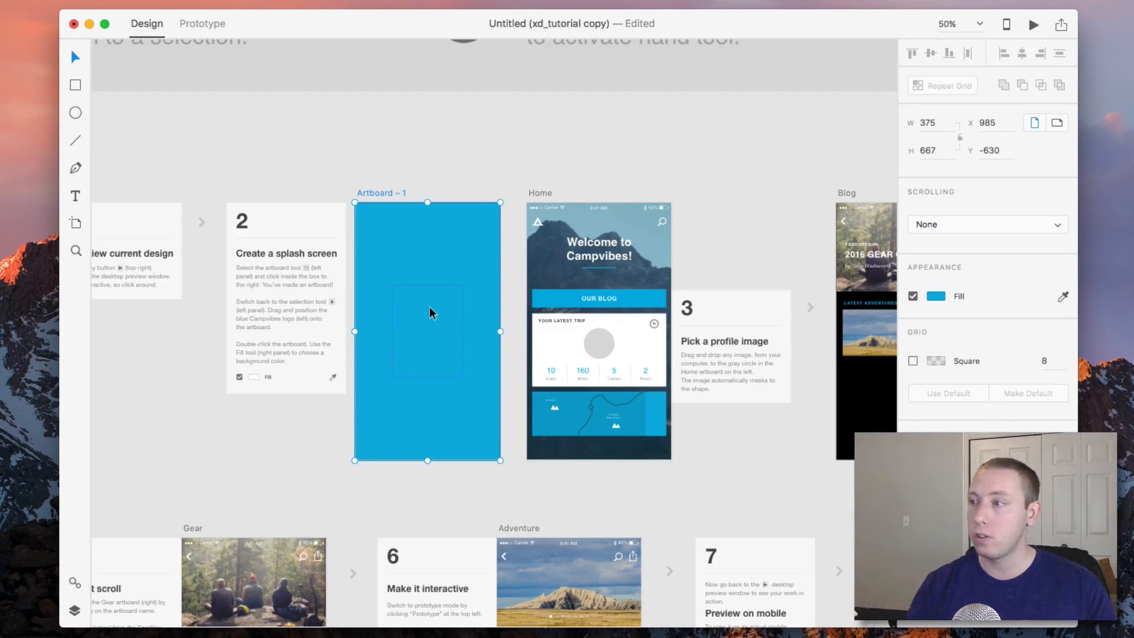
{"action": "left_click", "coordinate": [513, 331]}
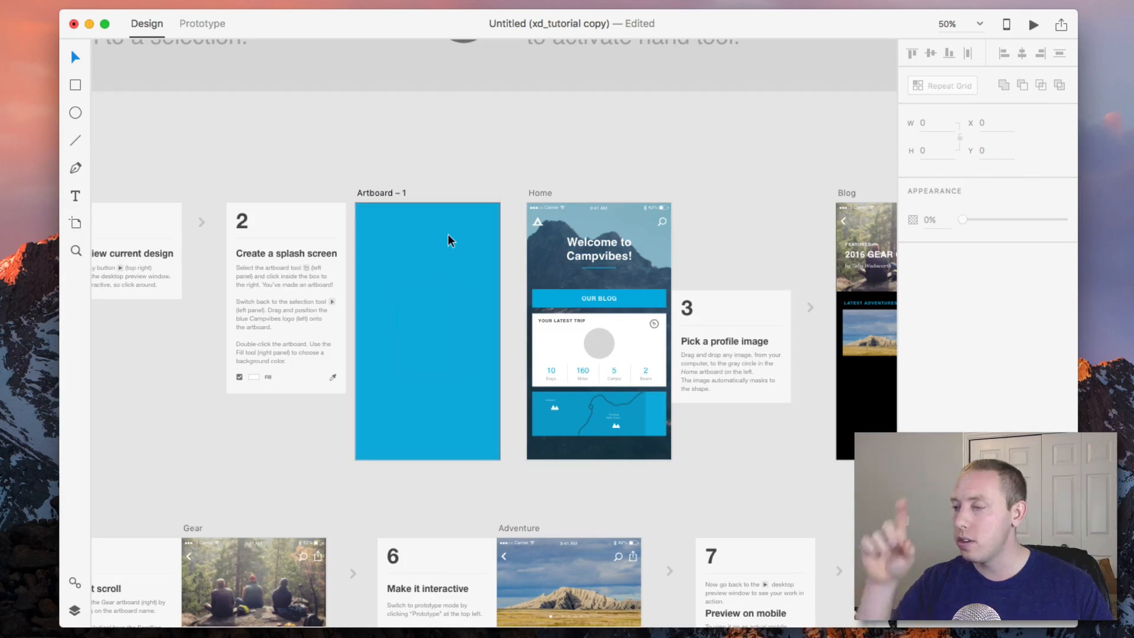
Change Artboard – 1's fill to the light blue #D7F3FC in the colour picker.
{"action": "left_click", "coordinate": [477, 438]}
{"action": "left_click", "coordinate": [938, 297]}
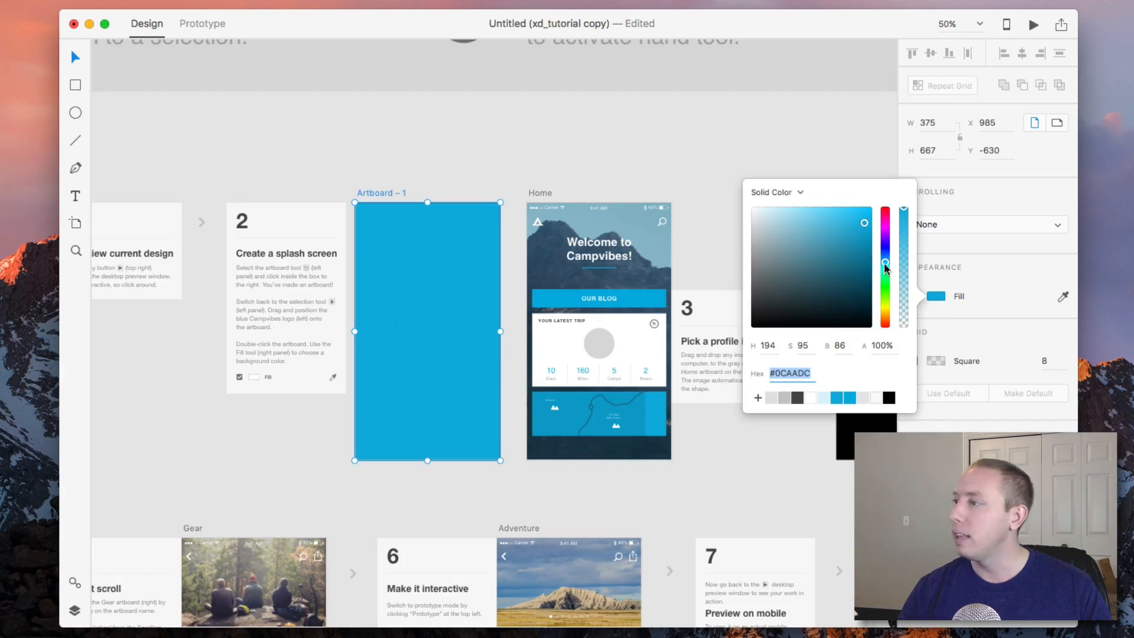
{"action": "left_click_drag", "start_coordinate": [864, 224], "coordinate": [768, 207]}
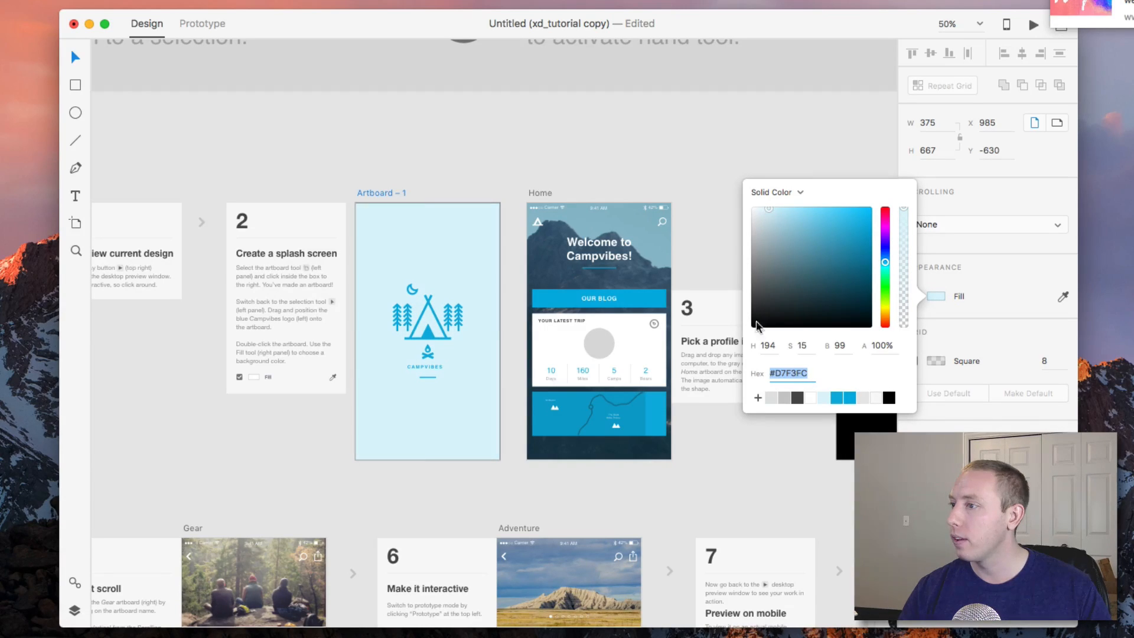
{"action": "left_click", "coordinate": [526, 155]}
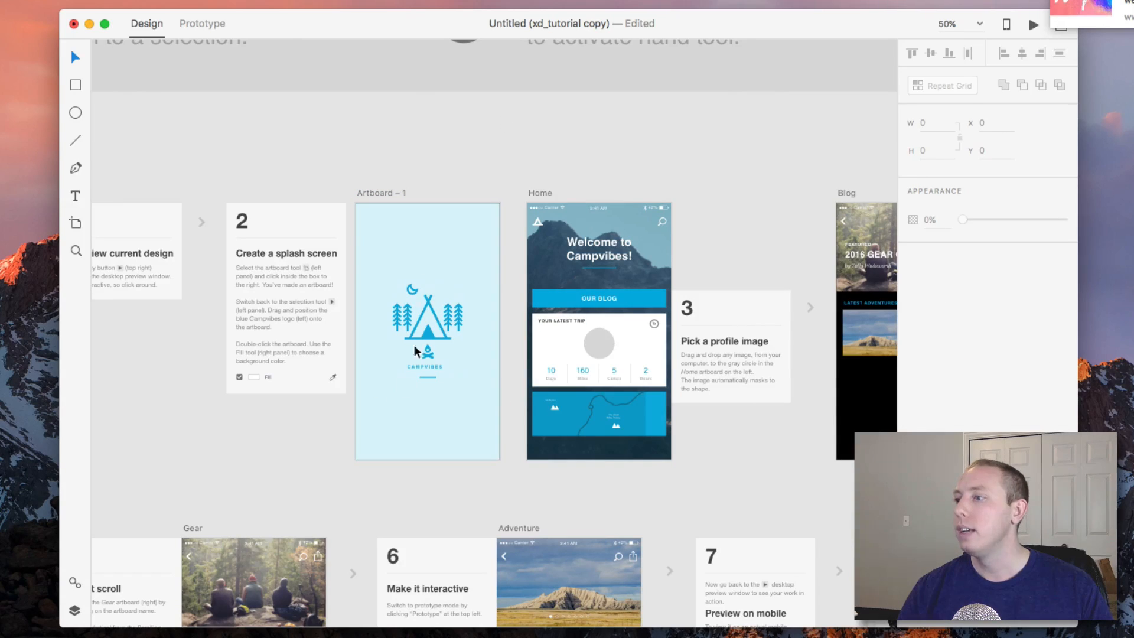
{"action": "scroll", "coordinate": [617, 345], "scroll_direction": "right", "scroll_amount": 3}
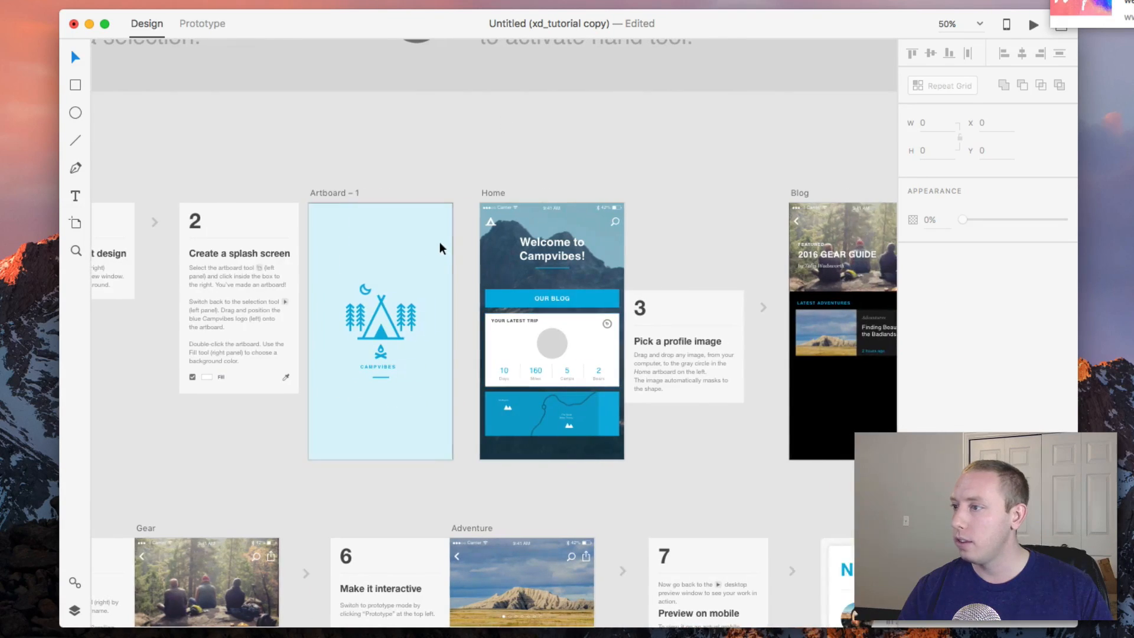
{"action": "left_click", "coordinate": [431, 253]}
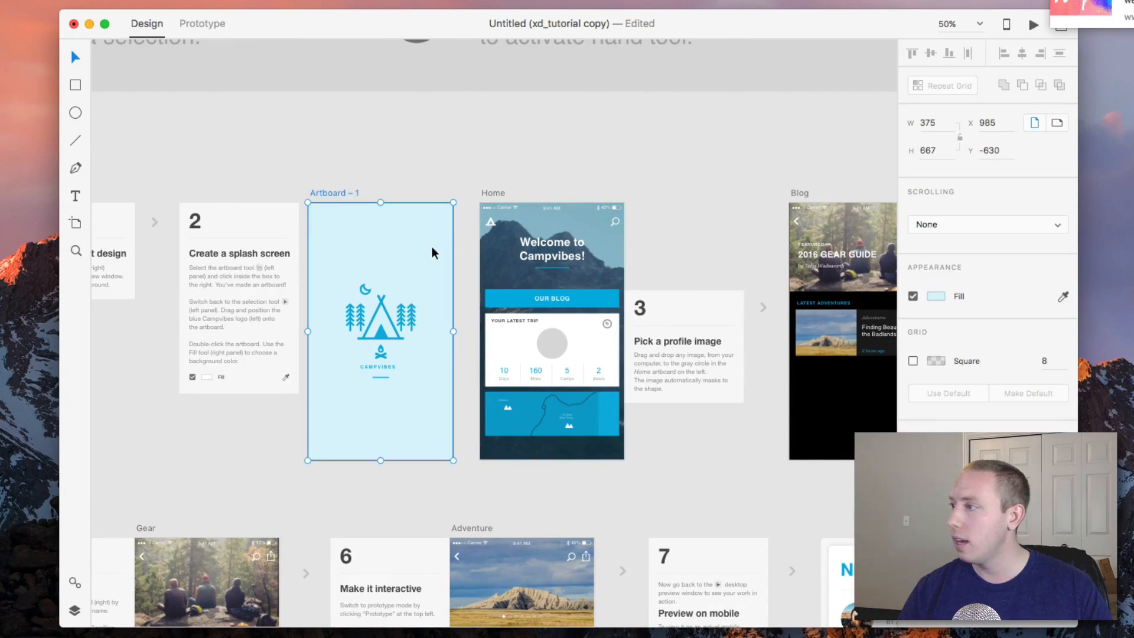
{"action": "left_click", "coordinate": [982, 219]}
{"action": "left_click", "coordinate": [972, 224]}
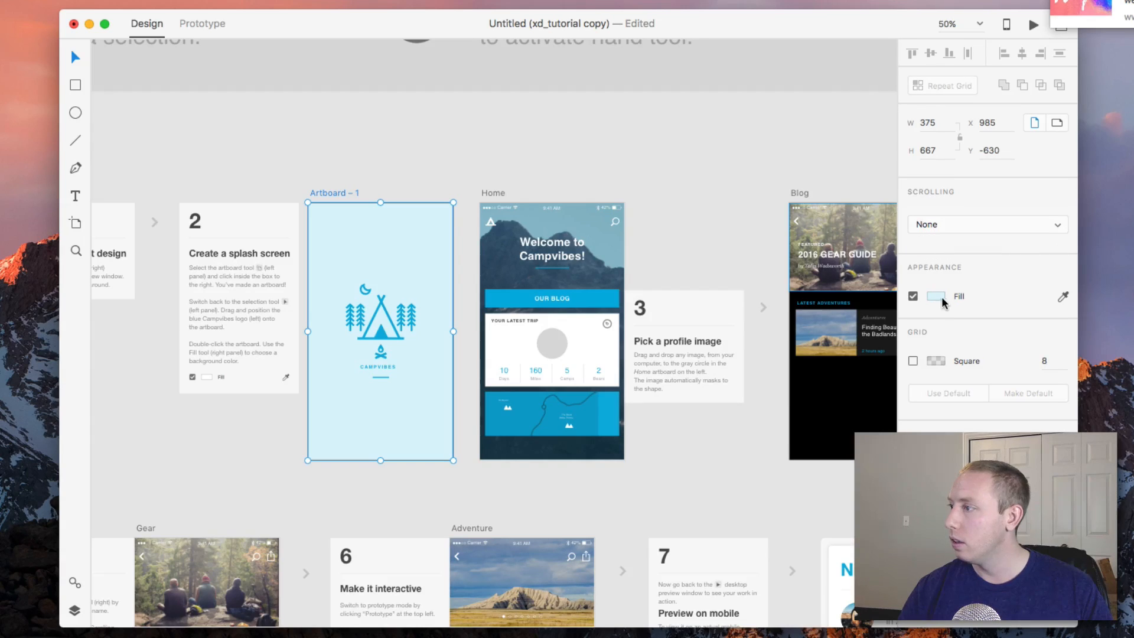
{"action": "left_click", "coordinate": [913, 361]}
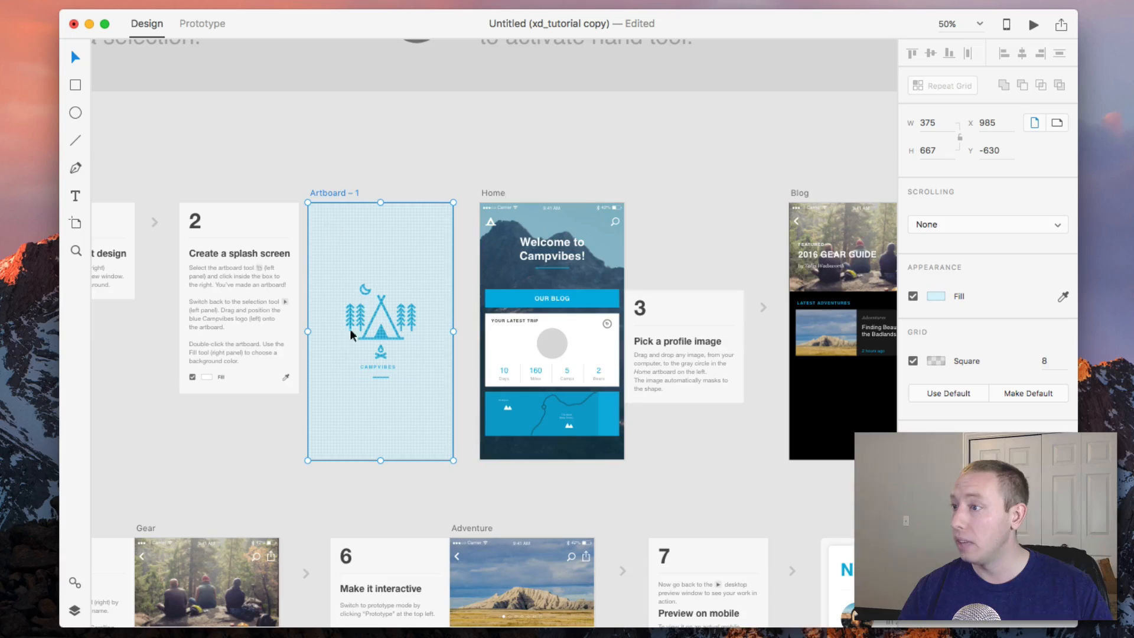
{"action": "left_click", "coordinate": [913, 361]}
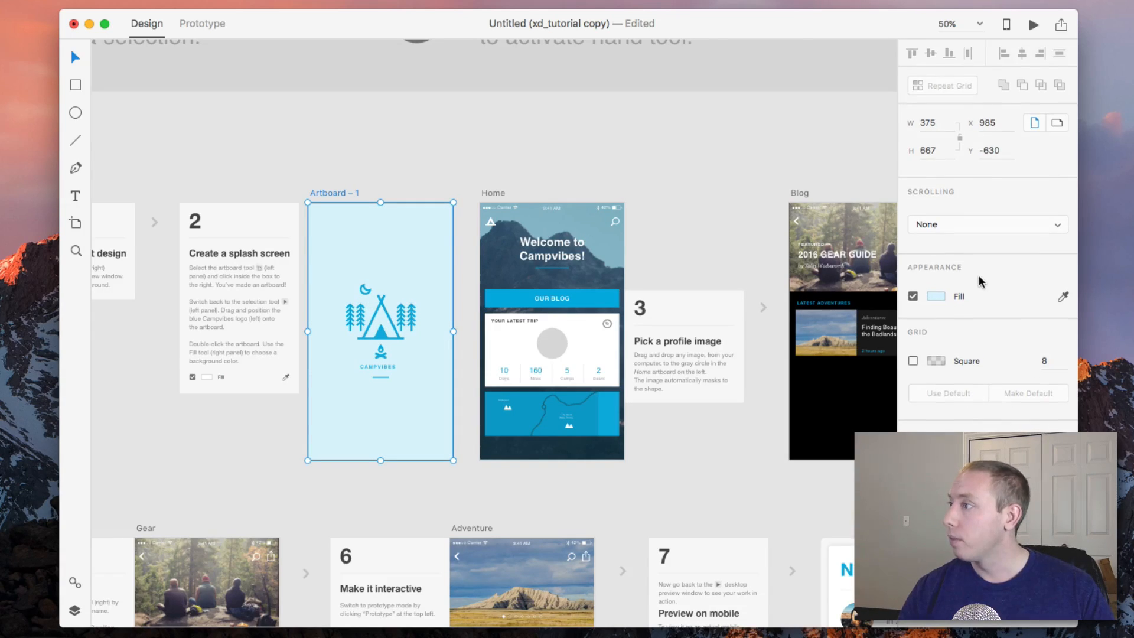
Drag a profile photo from the open web page into the gray circle on the Home artboard.
{"action": "scroll", "coordinate": [566, 289], "scroll_direction": "right", "scroll_amount": 5}
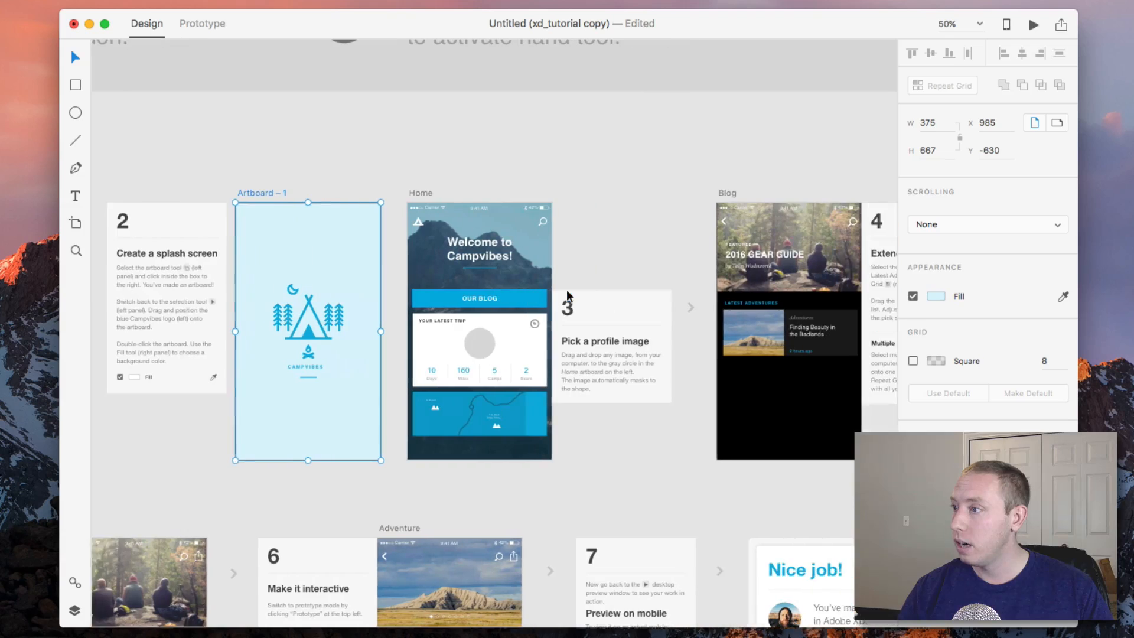
{"action": "scroll", "coordinate": [548, 339], "scroll_direction": "right", "scroll_amount": 3}
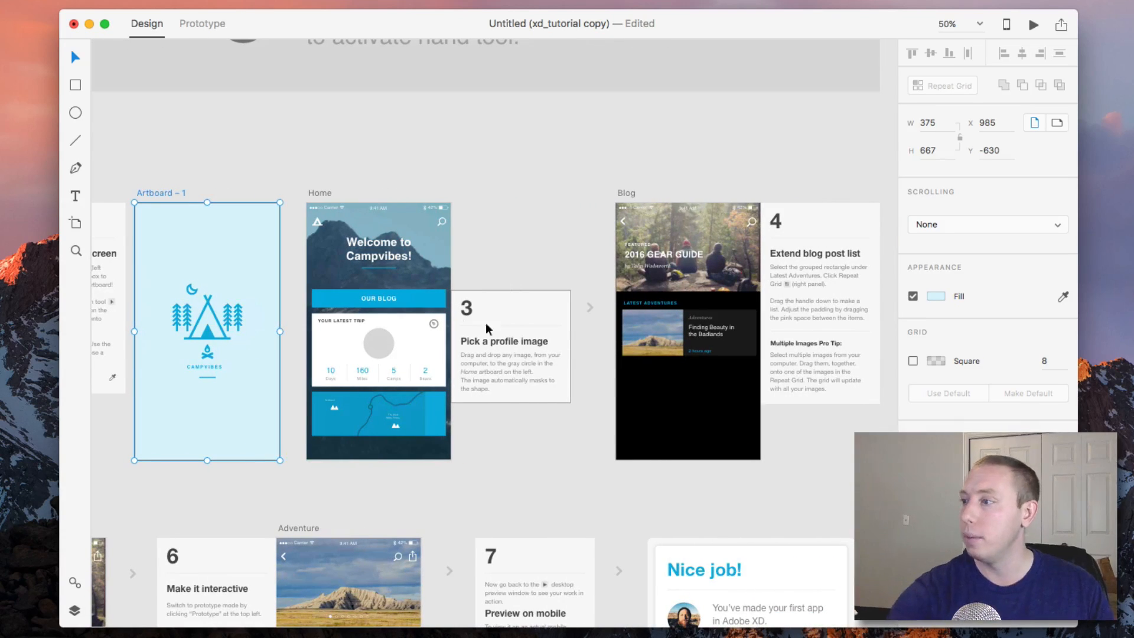
{"action": "scroll", "coordinate": [514, 336], "scroll_direction": "up", "scroll_amount": 2}
{"action": "scroll", "coordinate": [460, 316], "scroll_direction": "down", "scroll_amount": 1}
{"action": "scroll", "coordinate": [453, 306], "scroll_direction": "up", "scroll_amount": 5}
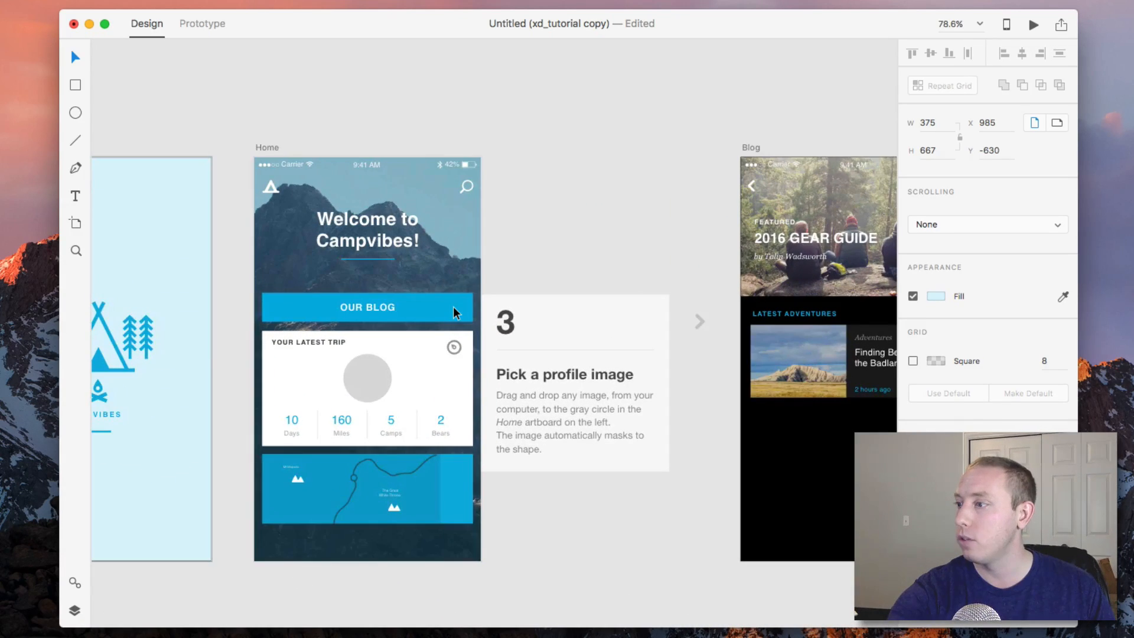
{"action": "scroll", "coordinate": [452, 307], "scroll_direction": "right", "scroll_amount": 2}
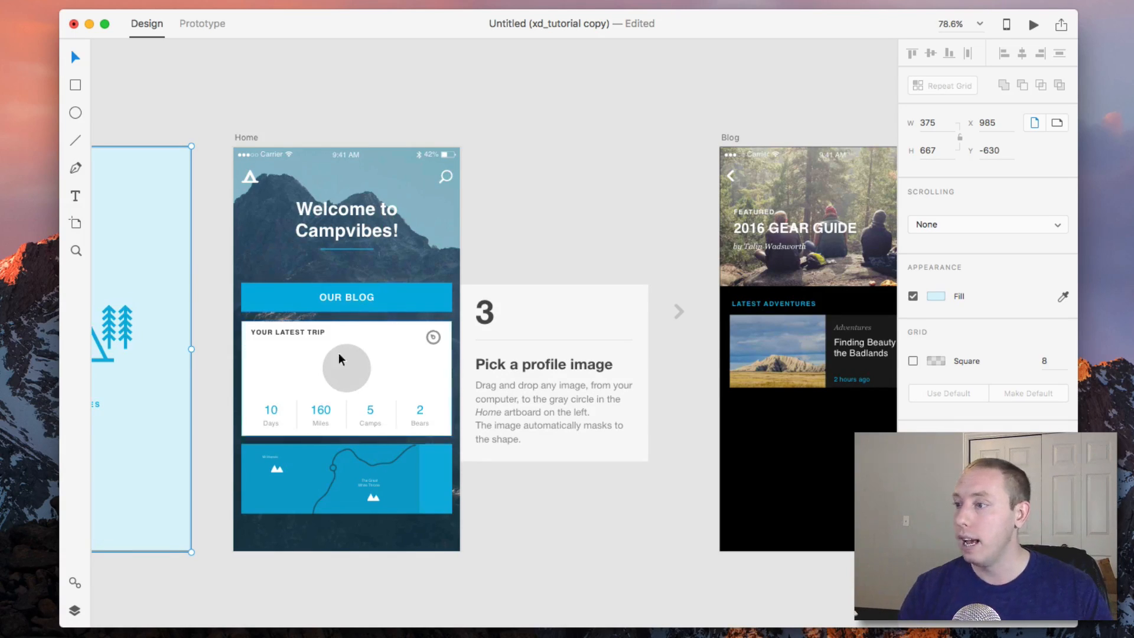
{"action": "key", "text": "super+Tab"}
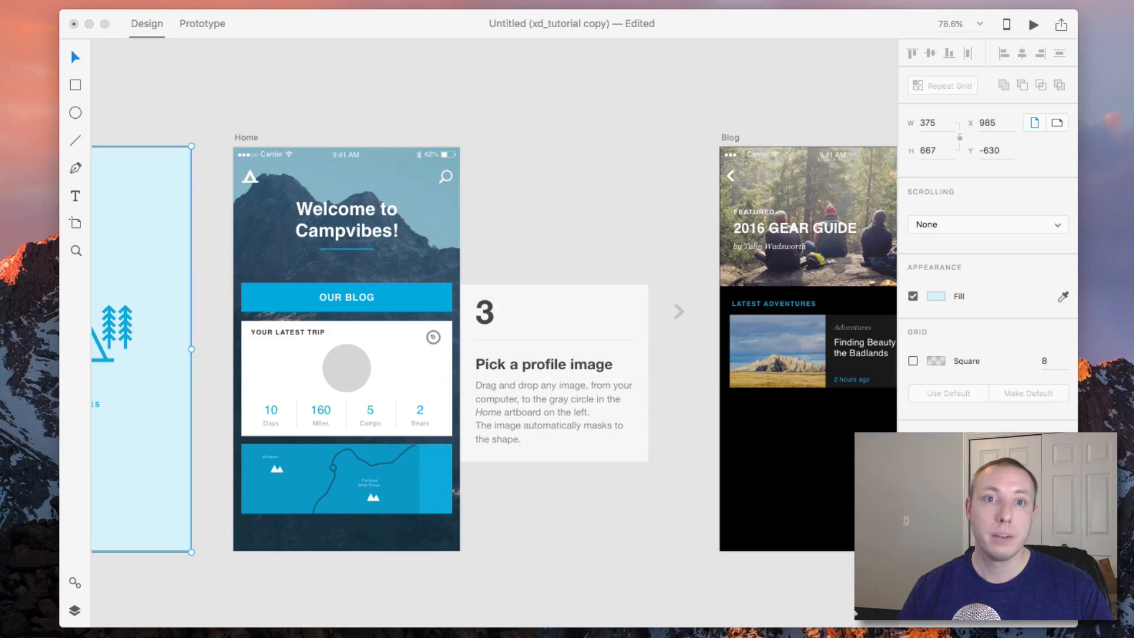
{"action": "left_click_drag", "start_coordinate": [1, 292], "coordinate": [515, 33]}
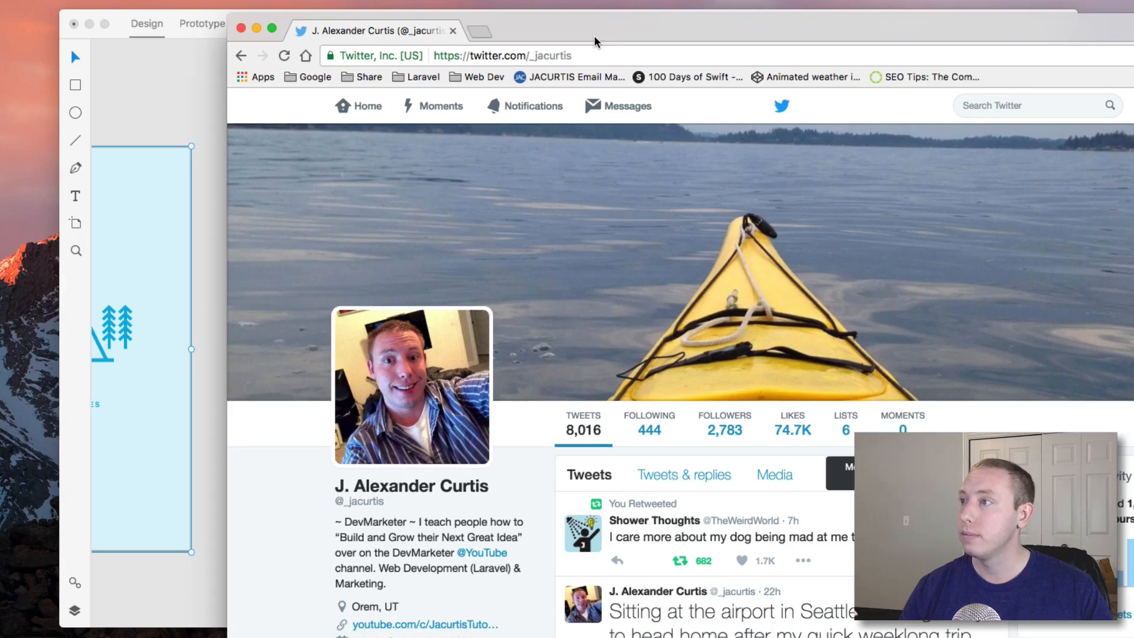
{"action": "left_click_drag", "start_coordinate": [593, 37], "coordinate": [549, 49]}
{"action": "left_click_drag", "start_coordinate": [373, 383], "coordinate": [346, 369]}
{"action": "left_click", "coordinate": [215, 29]}
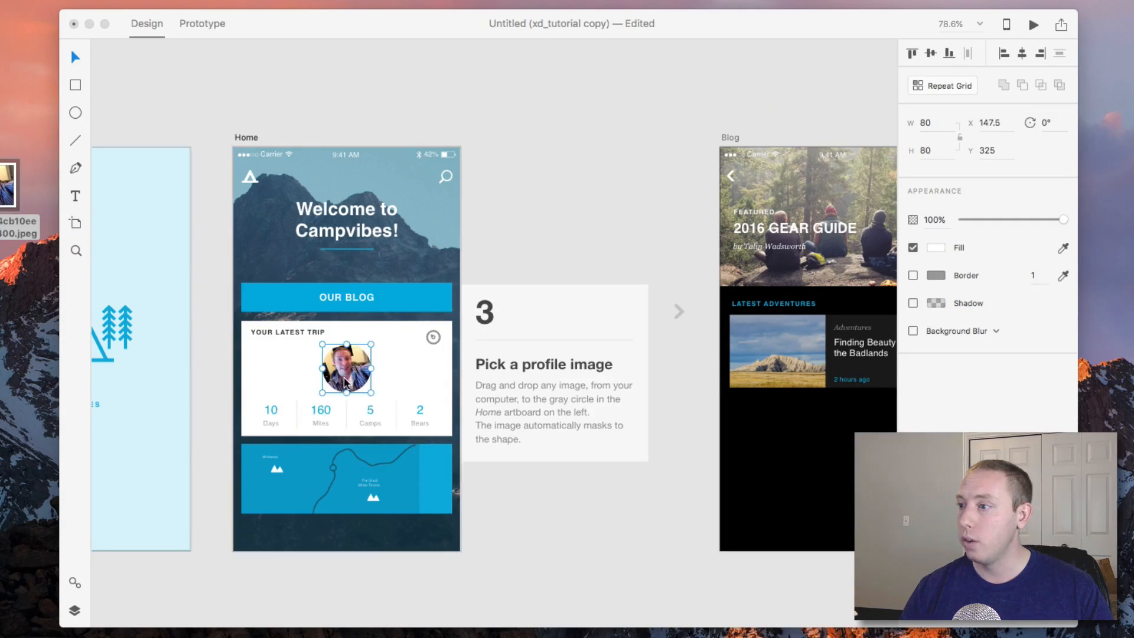
Zoom in to inspect the profile photo masked inside the Home artboard's circle.
{"action": "left_click", "coordinate": [506, 240]}
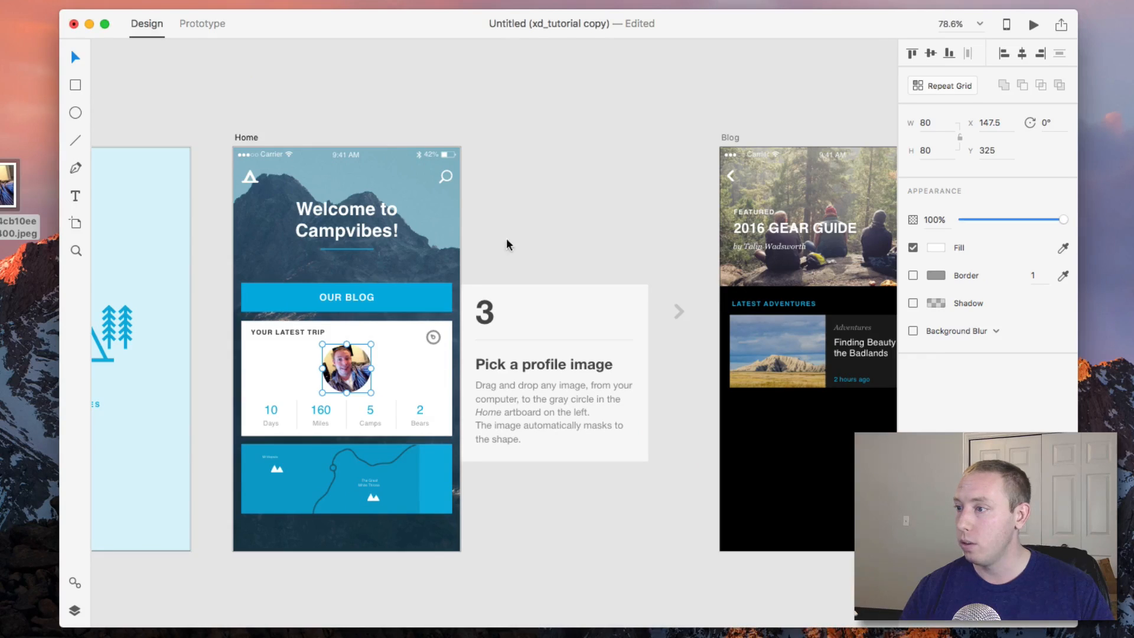
{"action": "left_click", "coordinate": [550, 232]}
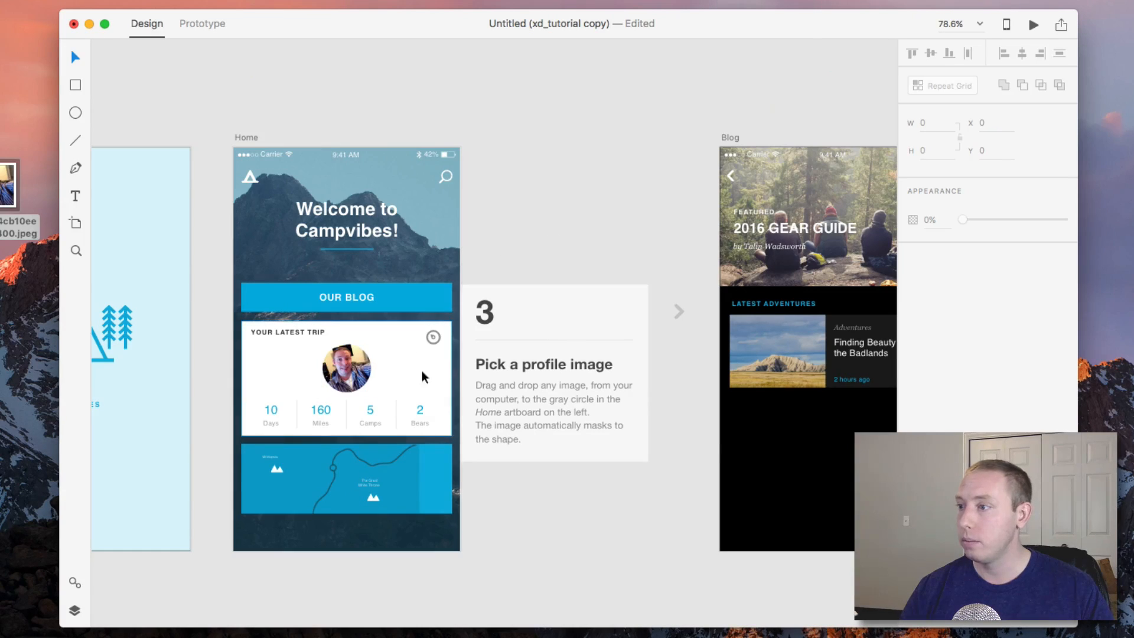
{"action": "double_click", "coordinate": [331, 371]}
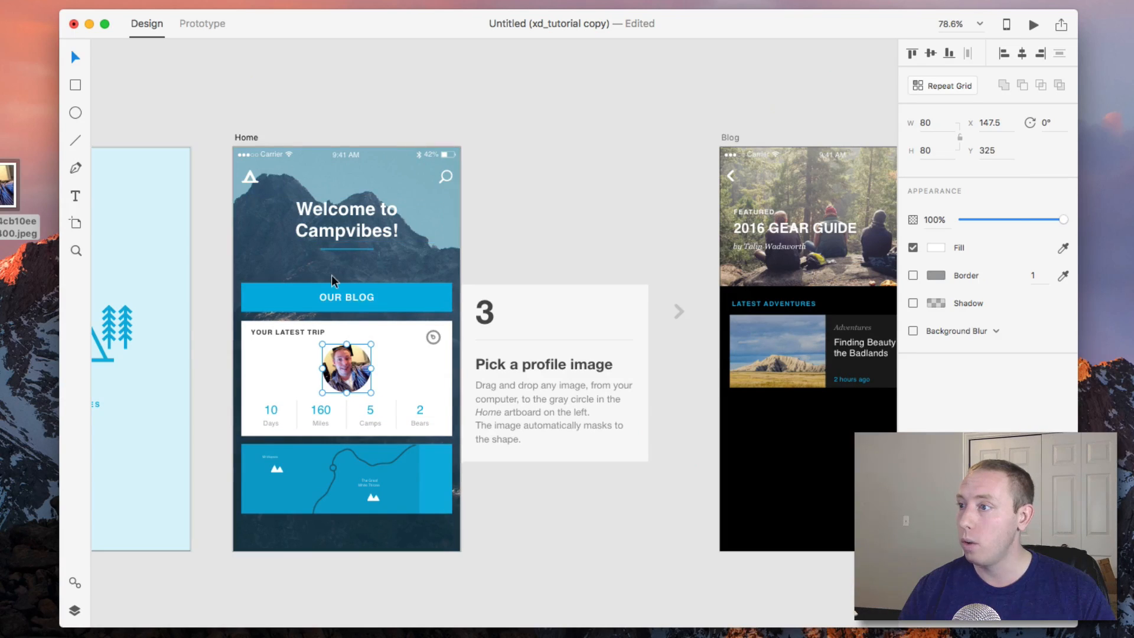
{"action": "scroll", "coordinate": [537, 434], "scroll_direction": "right", "scroll_amount": 3}
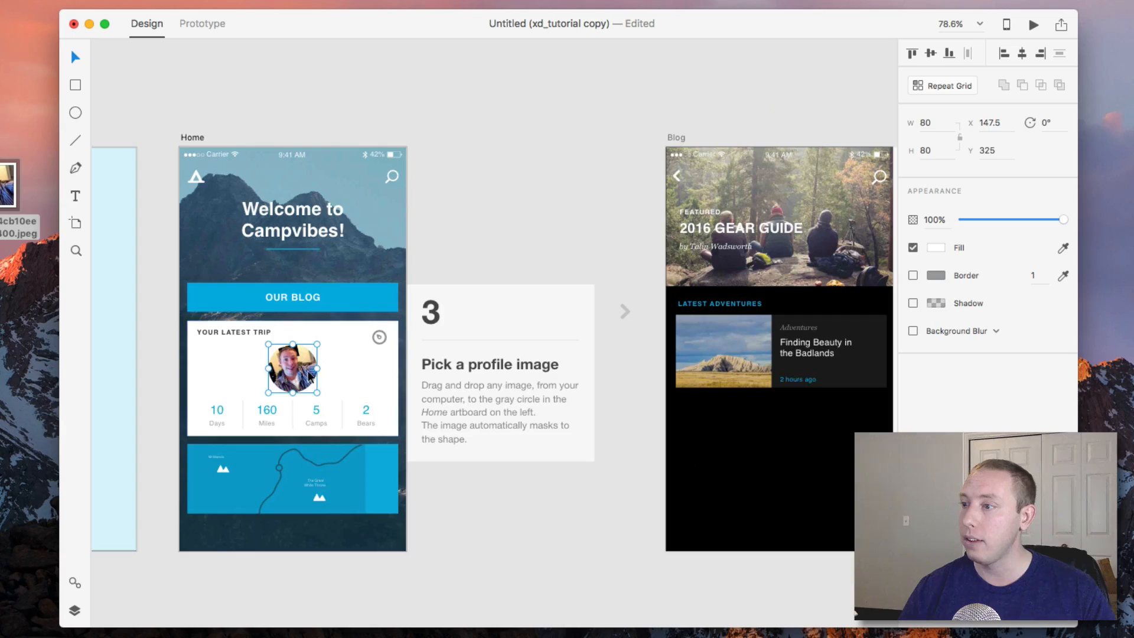
{"action": "double_click", "coordinate": [301, 372]}
{"action": "left_click", "coordinate": [351, 375]}
{"action": "left_click", "coordinate": [283, 372]}
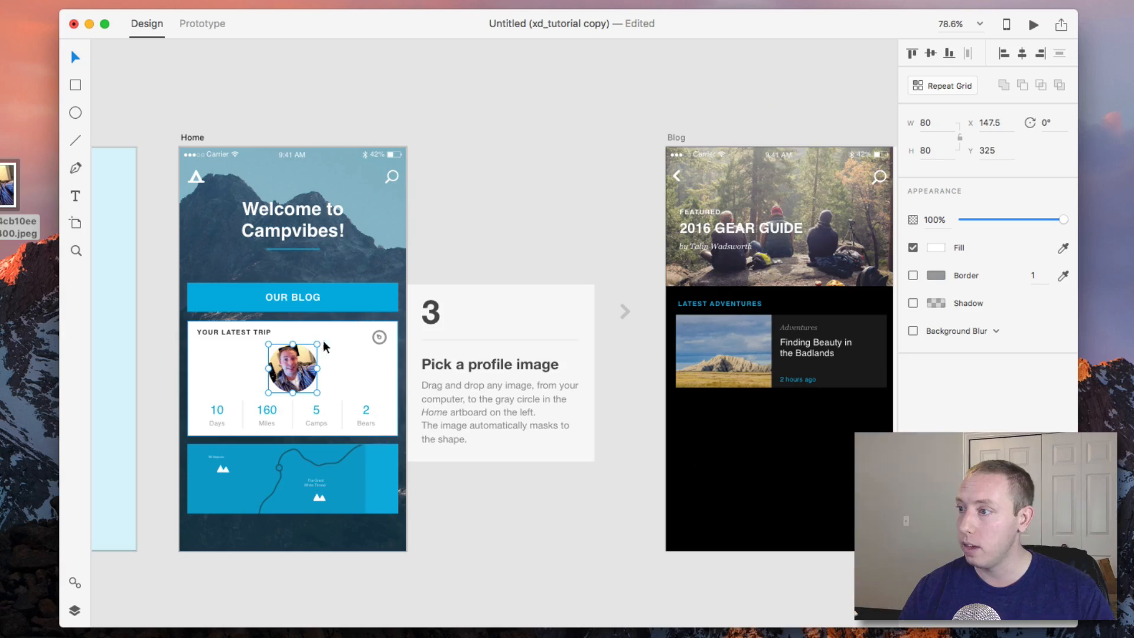
{"action": "scroll", "coordinate": [294, 358], "scroll_direction": "up", "scroll_amount": 3}
{"action": "scroll", "coordinate": [293, 356], "scroll_direction": "up", "scroll_amount": 5}
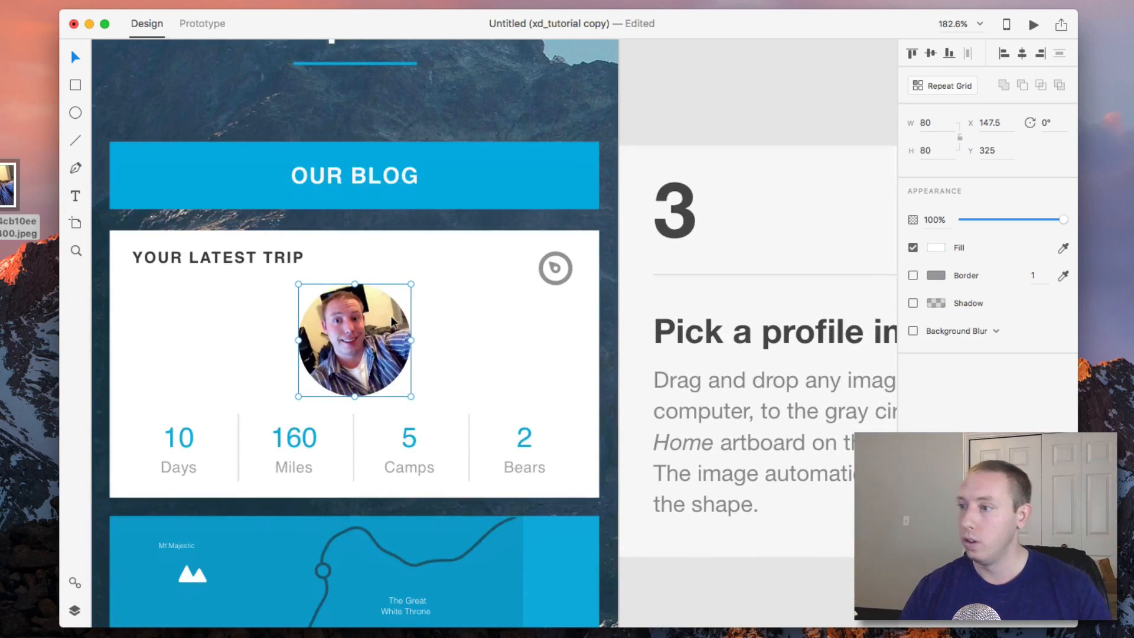
Try reshaping the circular mask by moving its top anchor handle, then undo the change.
{"action": "double_click", "coordinate": [356, 345]}
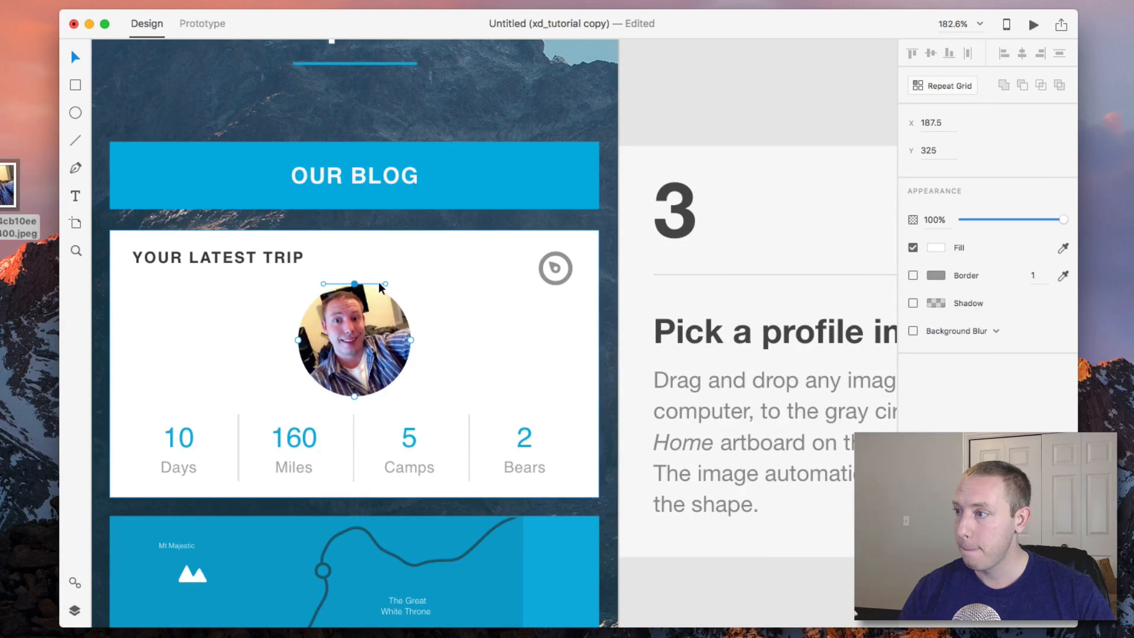
{"action": "left_click_drag", "start_coordinate": [385, 283], "coordinate": [448, 283]}
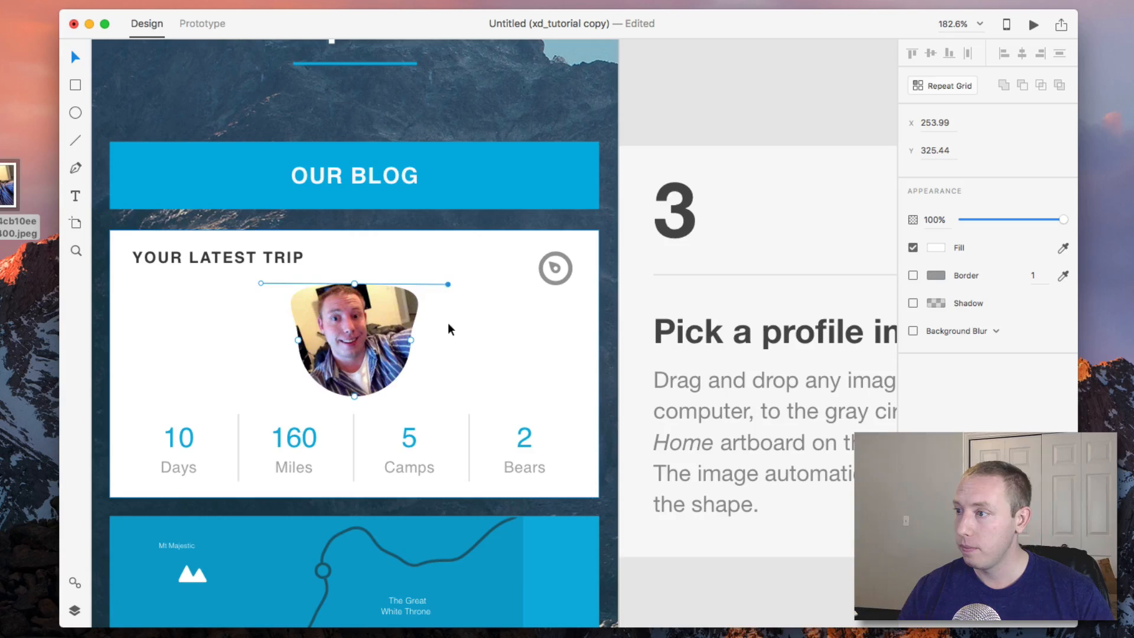
{"action": "key", "text": "super+z"}
{"action": "left_click", "coordinate": [479, 325]}
{"action": "left_click", "coordinate": [354, 341]}
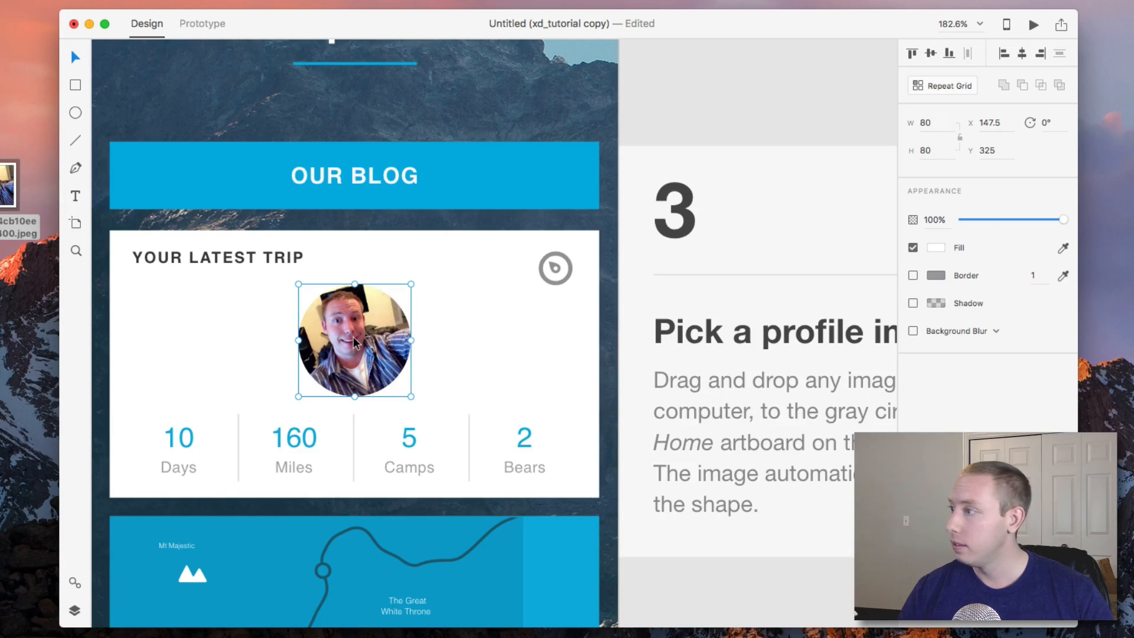
{"action": "right_click", "coordinate": [353, 337]}
{"action": "left_click", "coordinate": [248, 374]}
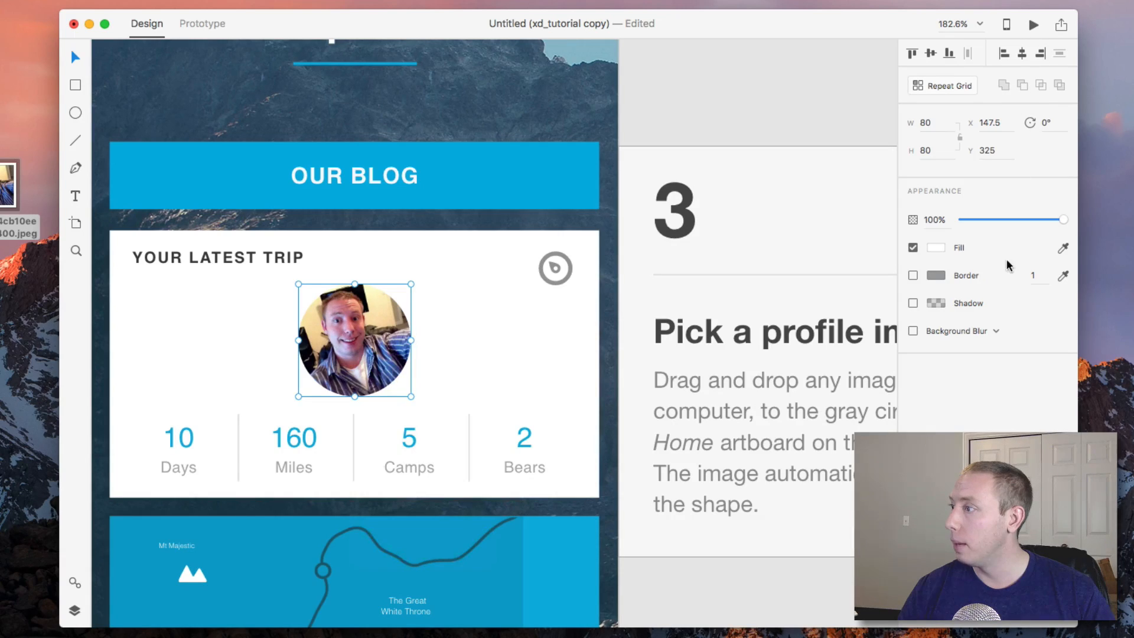
{"action": "left_click", "coordinate": [480, 343]}
{"action": "double_click", "coordinate": [392, 344]}
{"action": "scroll", "coordinate": [526, 290], "scroll_direction": "right", "scroll_amount": 10}
{"action": "scroll", "coordinate": [524, 284], "scroll_direction": "right", "scroll_amount": 3}
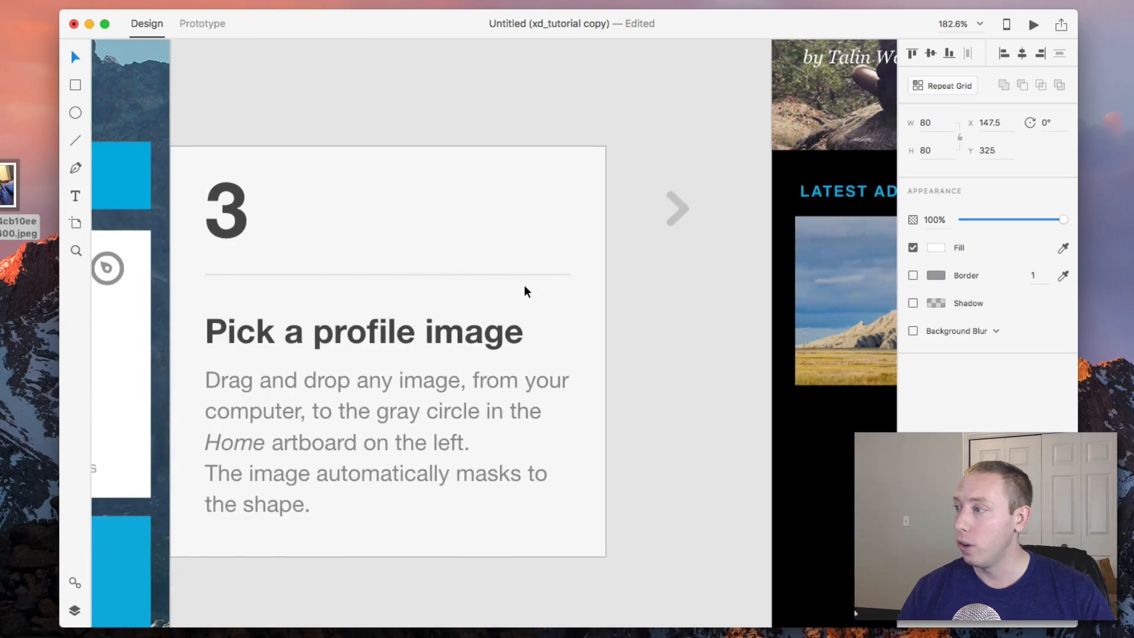
{"action": "scroll", "coordinate": [523, 285], "scroll_direction": "down", "scroll_amount": 5}
{"action": "scroll", "coordinate": [524, 285], "scroll_direction": "right", "scroll_amount": 10}
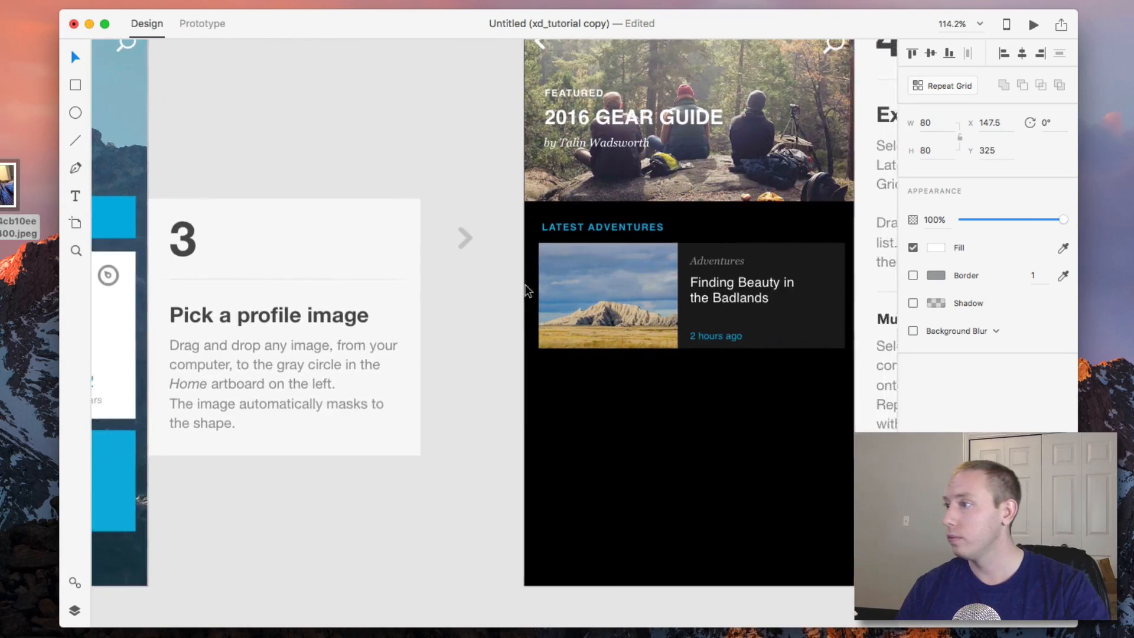
Turn the blog post card under Latest Adventures into a Repeat Grid and extend it downward to three items.
{"action": "scroll", "coordinate": [528, 284], "scroll_direction": "down", "scroll_amount": 2}
{"action": "scroll", "coordinate": [529, 285], "scroll_direction": "right", "scroll_amount": 2}
{"action": "scroll", "coordinate": [528, 285], "scroll_direction": "up", "scroll_amount": 1}
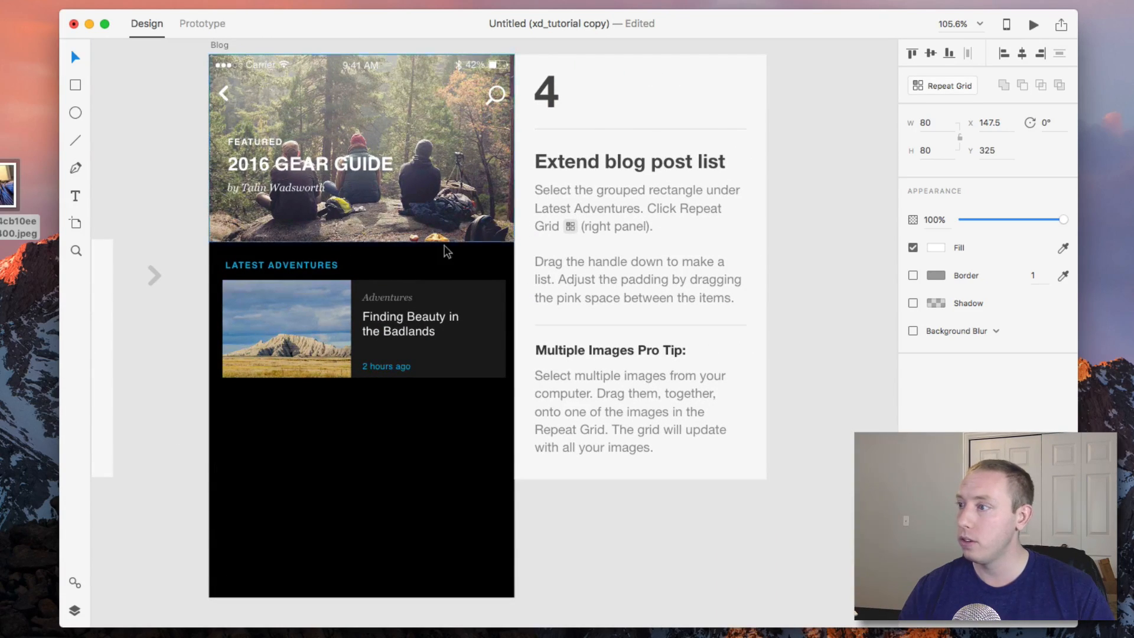
{"action": "left_click", "coordinate": [313, 328]}
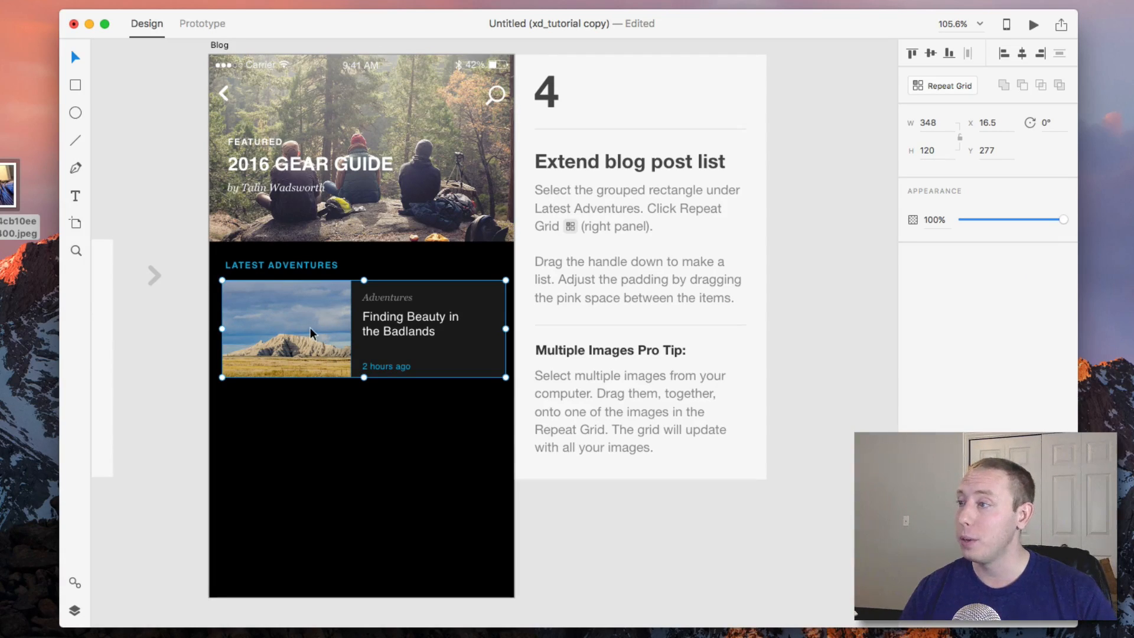
{"action": "left_click", "coordinate": [939, 85]}
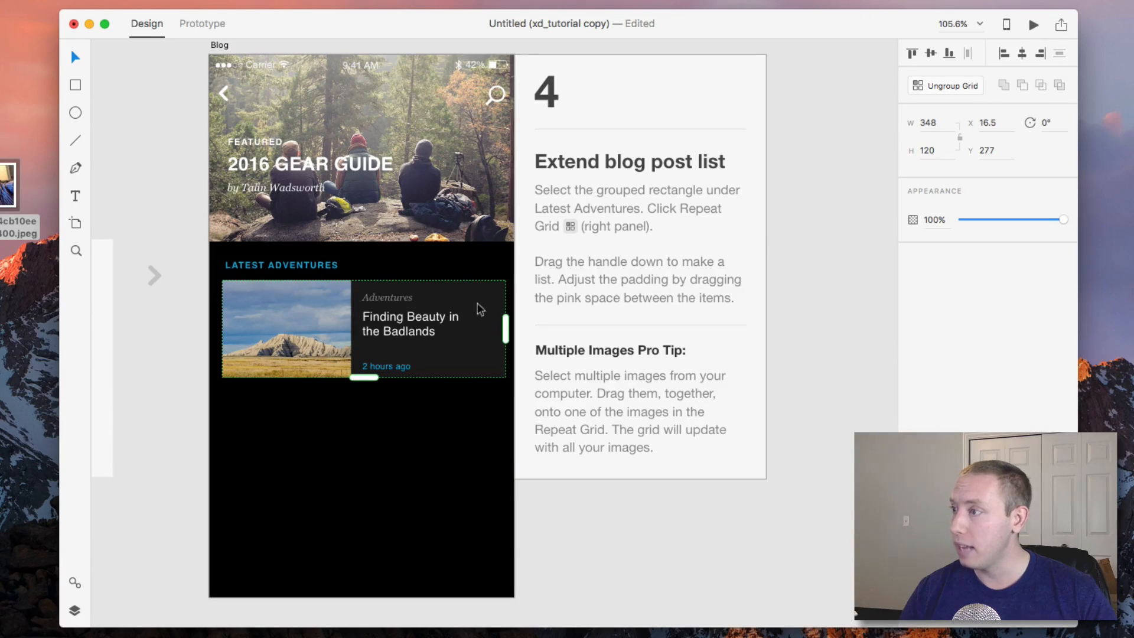
{"action": "scroll", "coordinate": [374, 380], "scroll_direction": "right", "scroll_amount": 1}
{"action": "scroll", "coordinate": [373, 380], "scroll_direction": "left", "scroll_amount": 2}
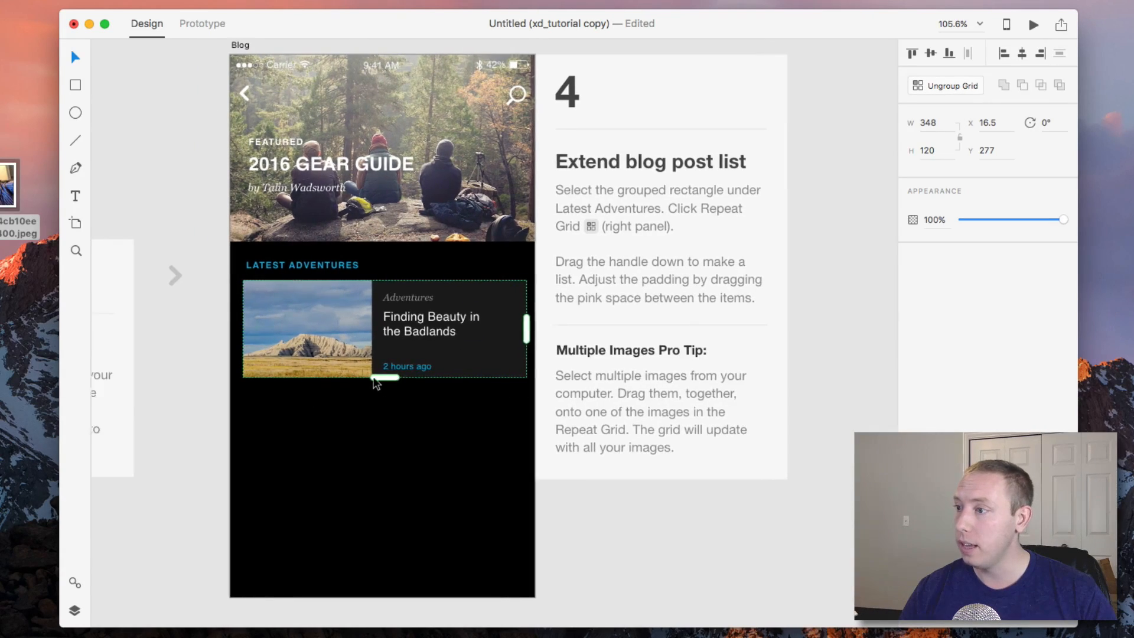
{"action": "left_click_drag", "start_coordinate": [373, 381], "coordinate": [359, 593]}
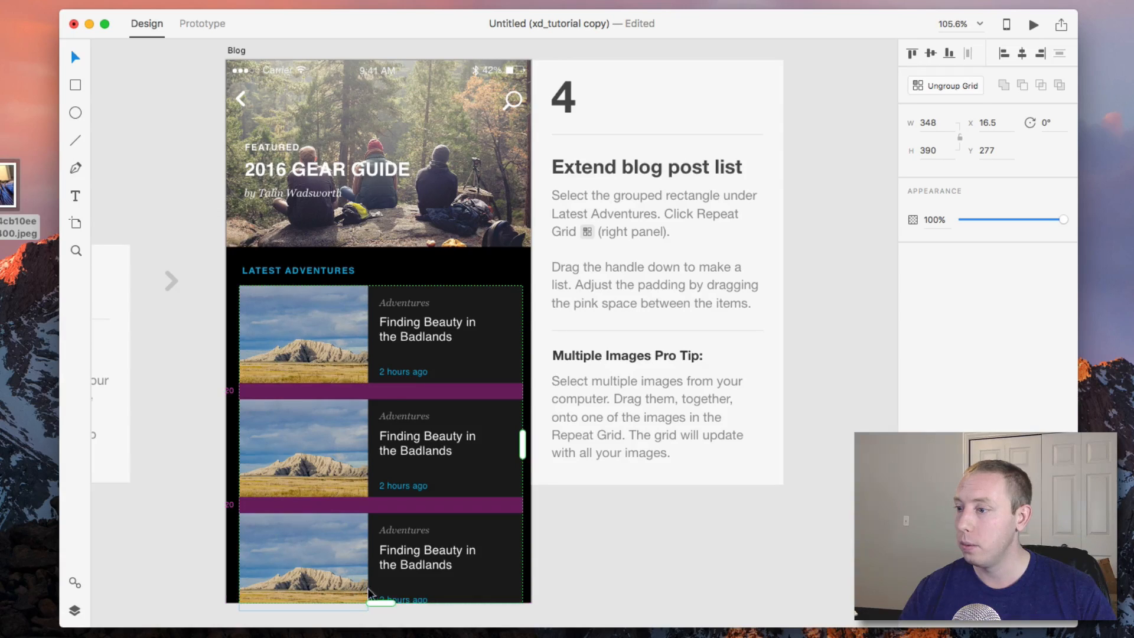
Select individual elements inside the blog post Repeat Grid to examine how they are grouped.
{"action": "left_click", "coordinate": [579, 536]}
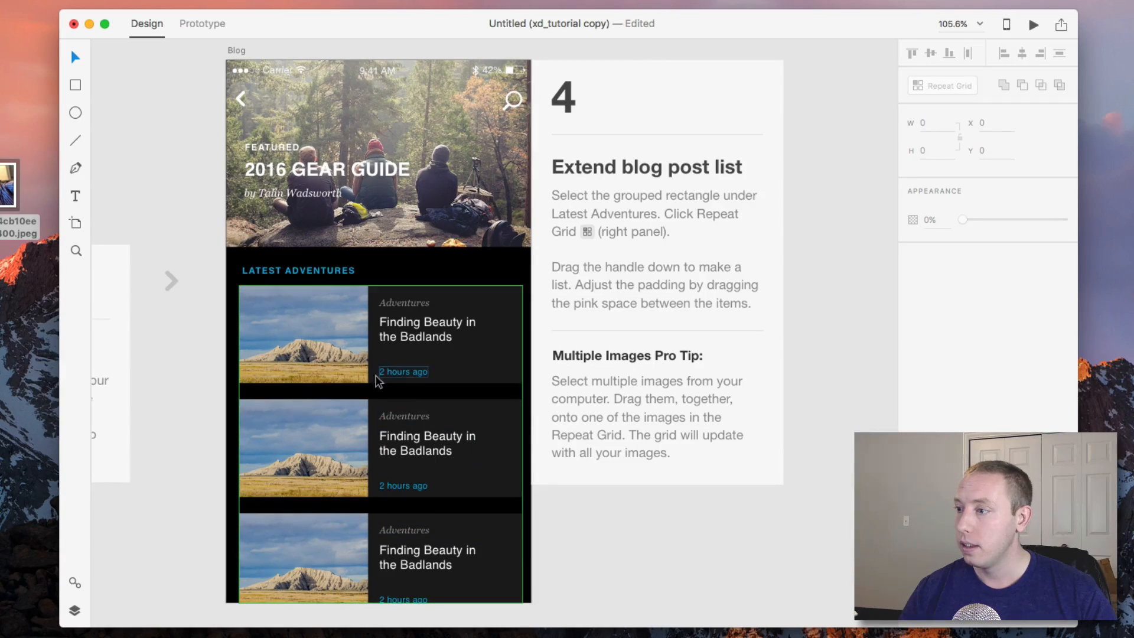
{"action": "double_click", "coordinate": [350, 355]}
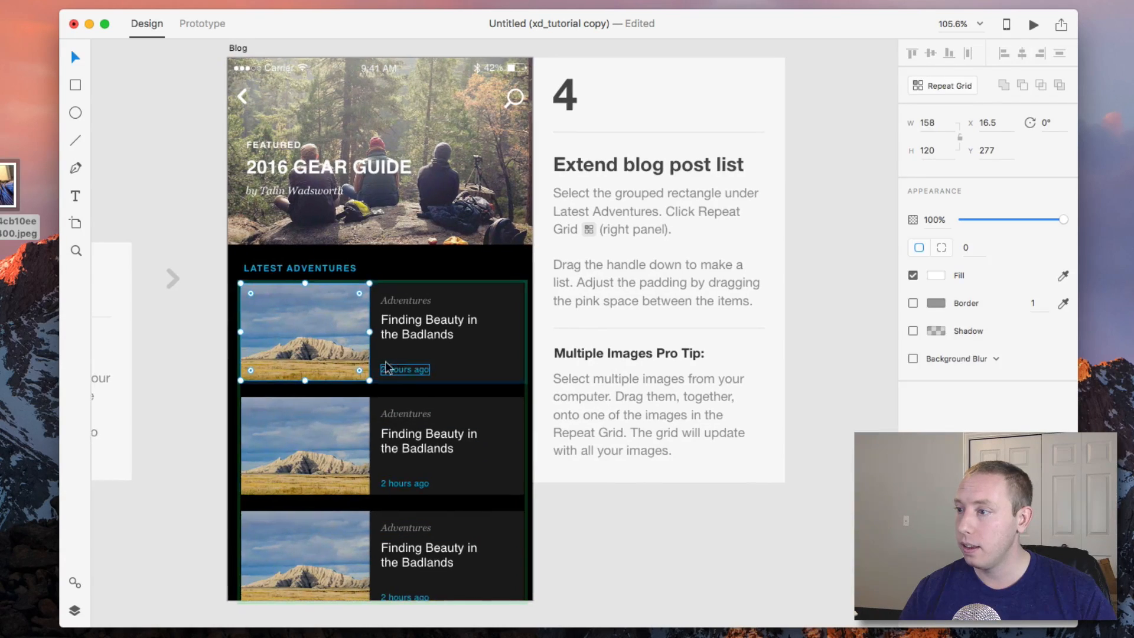
{"action": "left_click", "coordinate": [414, 378]}
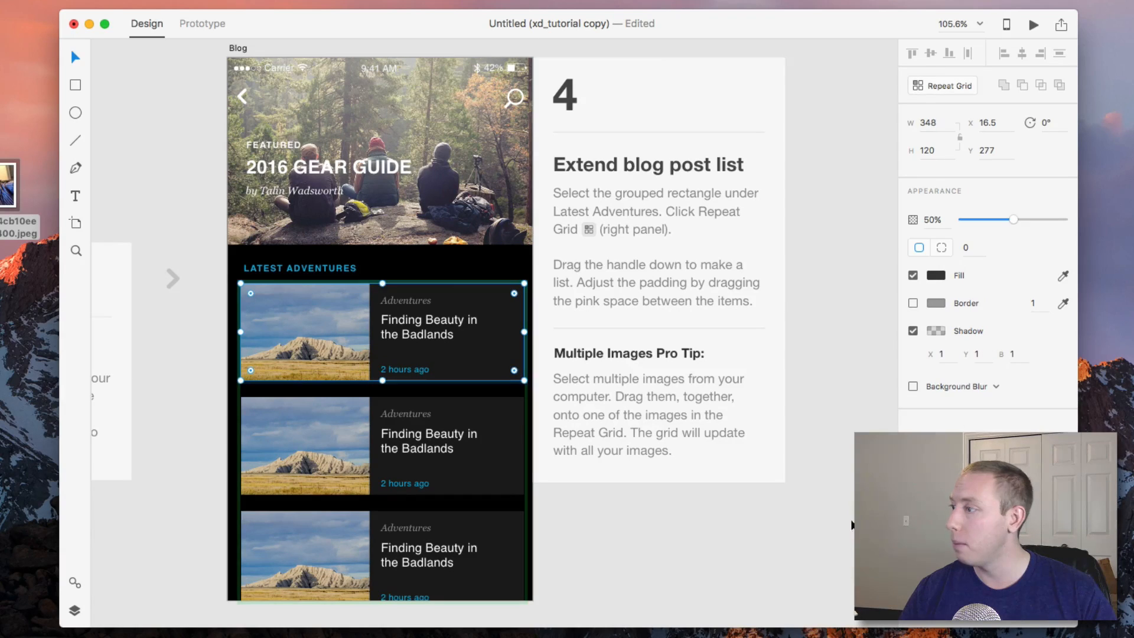
{"action": "left_click", "coordinate": [815, 512]}
{"action": "left_click", "coordinate": [428, 480]}
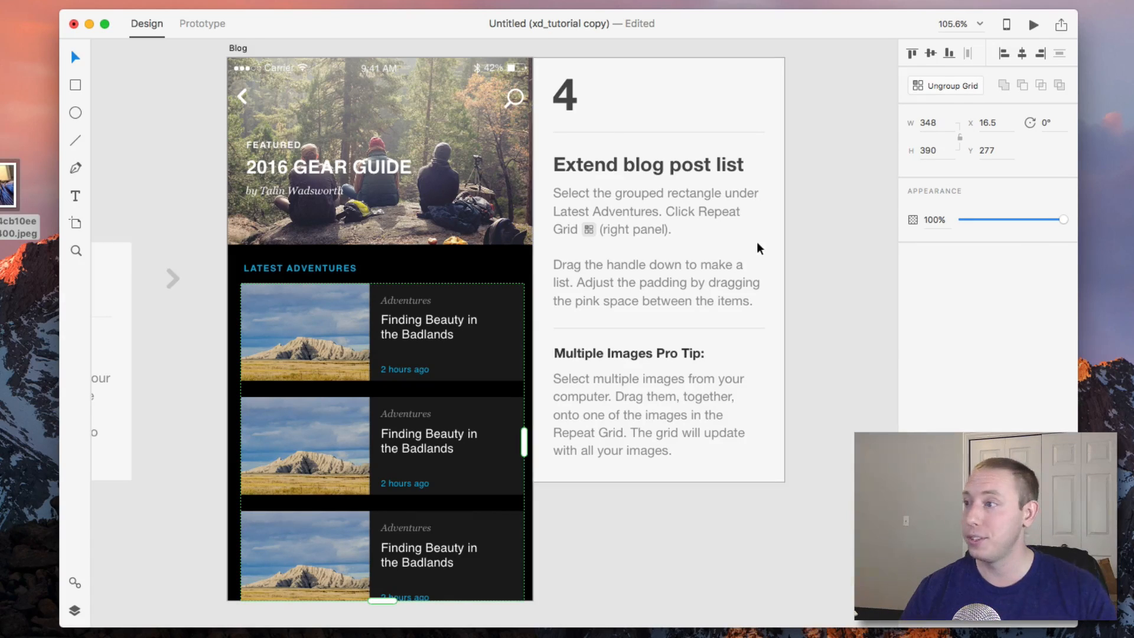
{"action": "scroll", "coordinate": [722, 498], "scroll_direction": "down", "scroll_amount": 3}
{"action": "scroll", "coordinate": [722, 498], "scroll_direction": "left", "scroll_amount": 3}
{"action": "left_click", "coordinate": [722, 498]}
{"action": "left_click", "coordinate": [513, 363]}
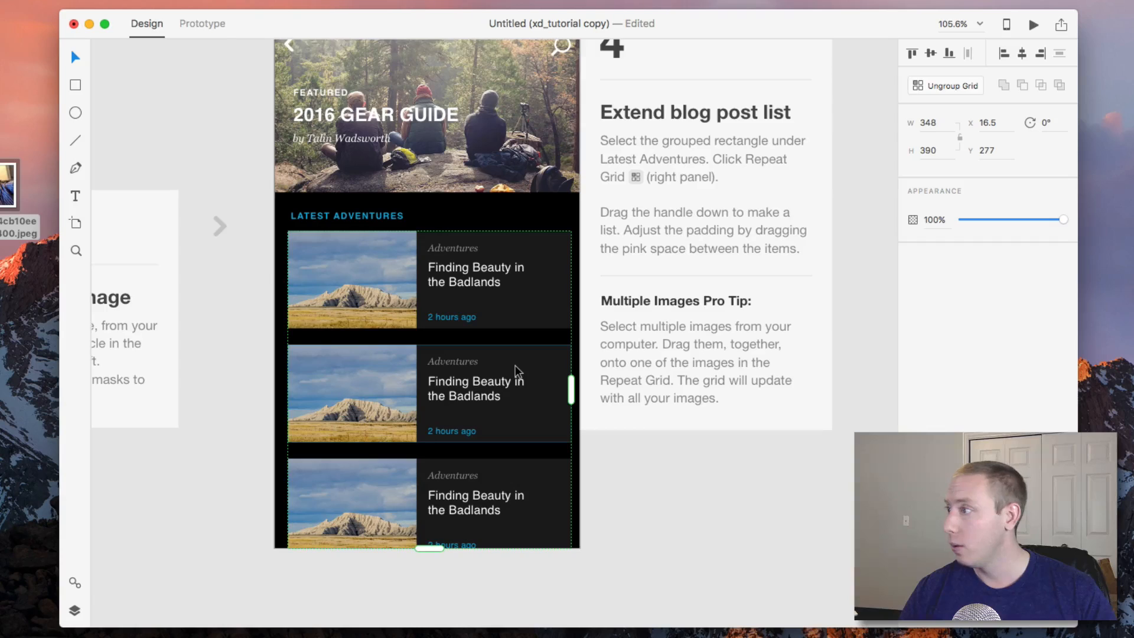
Examine the Repeat Grid's resize handles and its context menu options.
{"action": "scroll", "coordinate": [515, 365], "scroll_direction": "down", "scroll_amount": 1}
{"action": "scroll", "coordinate": [515, 365], "scroll_direction": "right", "scroll_amount": 1}
{"action": "mouse_move", "coordinate": [564, 380]}
{"action": "left_mouse_down"}
{"action": "mouse_move", "coordinate": [889, 387]}
{"action": "mouse_move", "coordinate": [564, 384]}
{"action": "left_mouse_up"}
{"action": "scroll", "coordinate": [643, 444], "scroll_direction": "up", "scroll_amount": 3}
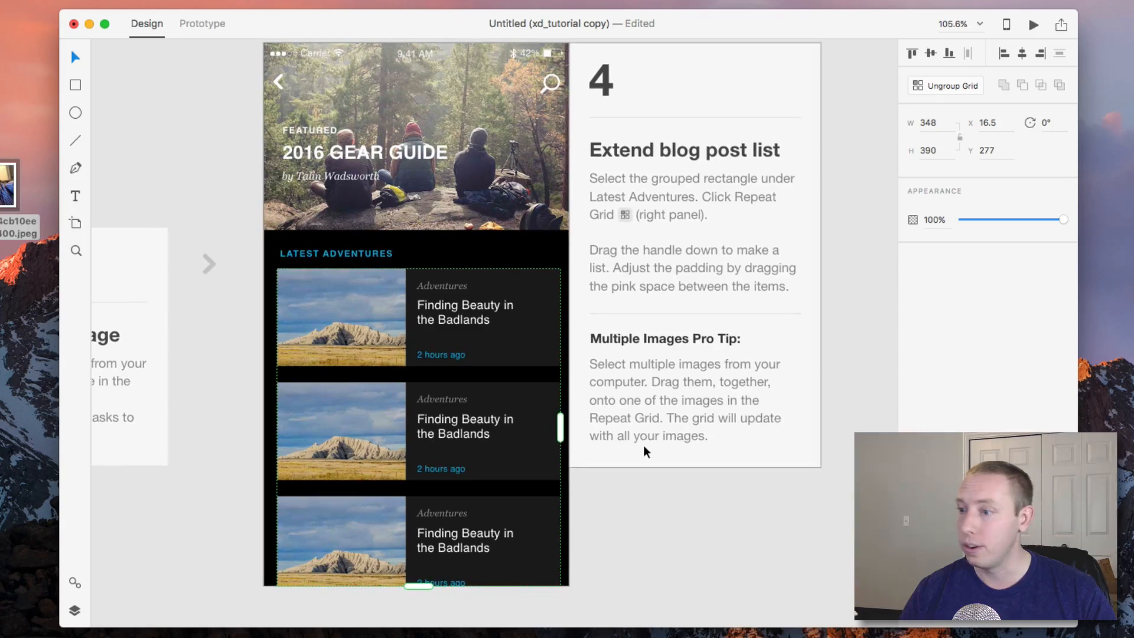
{"action": "right_click", "coordinate": [529, 270]}
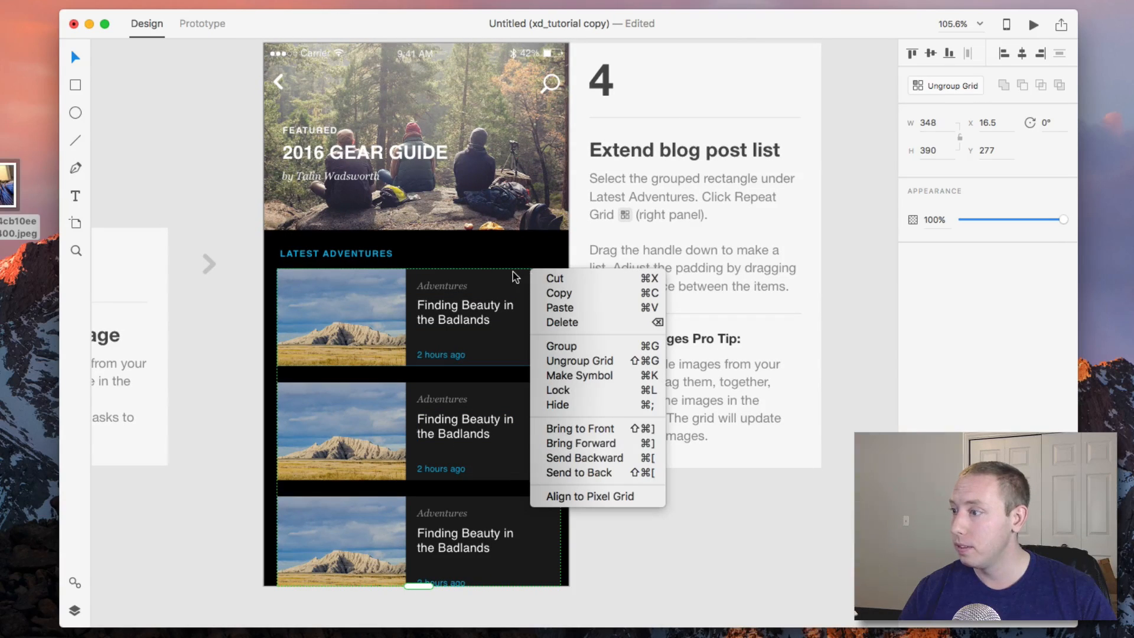
{"action": "left_click", "coordinate": [679, 562]}
{"action": "scroll", "coordinate": [459, 342], "scroll_direction": "down", "scroll_amount": 2}
{"action": "scroll", "coordinate": [459, 342], "scroll_direction": "up", "scroll_amount": 3}
{"action": "scroll", "coordinate": [830, 431], "scroll_direction": "right", "scroll_amount": 2}
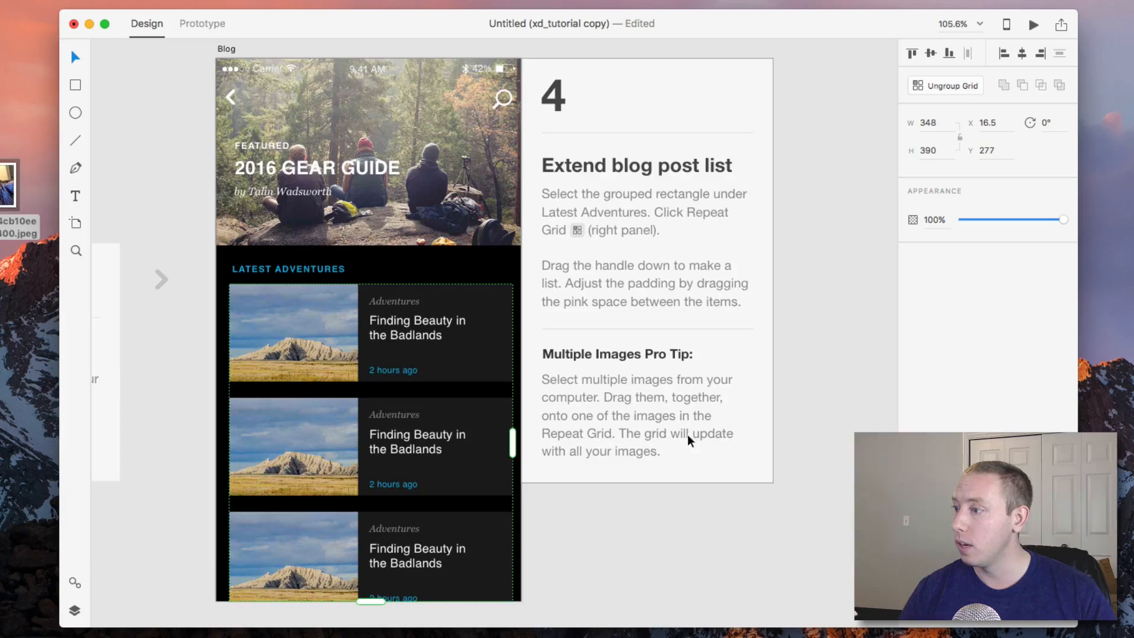
Try dropping the desktop photo onto the grid's post images, undoing each attempt.
{"action": "left_click", "coordinate": [603, 510]}
{"action": "left_click_drag", "start_coordinate": [7, 195], "coordinate": [262, 352]}
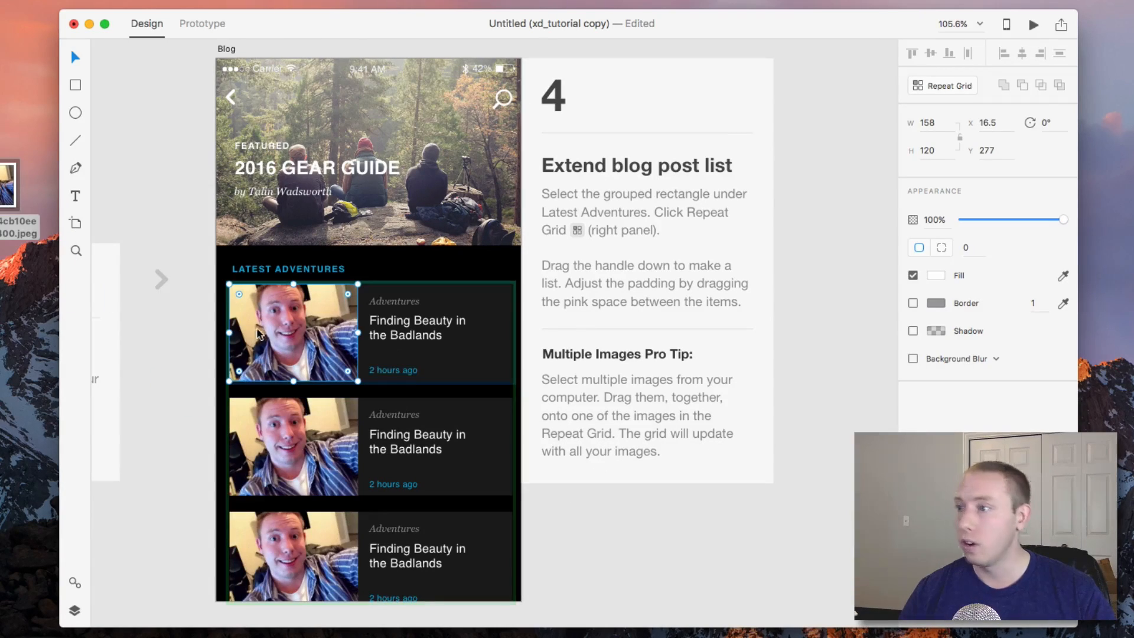
{"action": "key", "text": "super+z"}
{"action": "scroll", "coordinate": [490, 414], "scroll_direction": "down", "scroll_amount": 2}
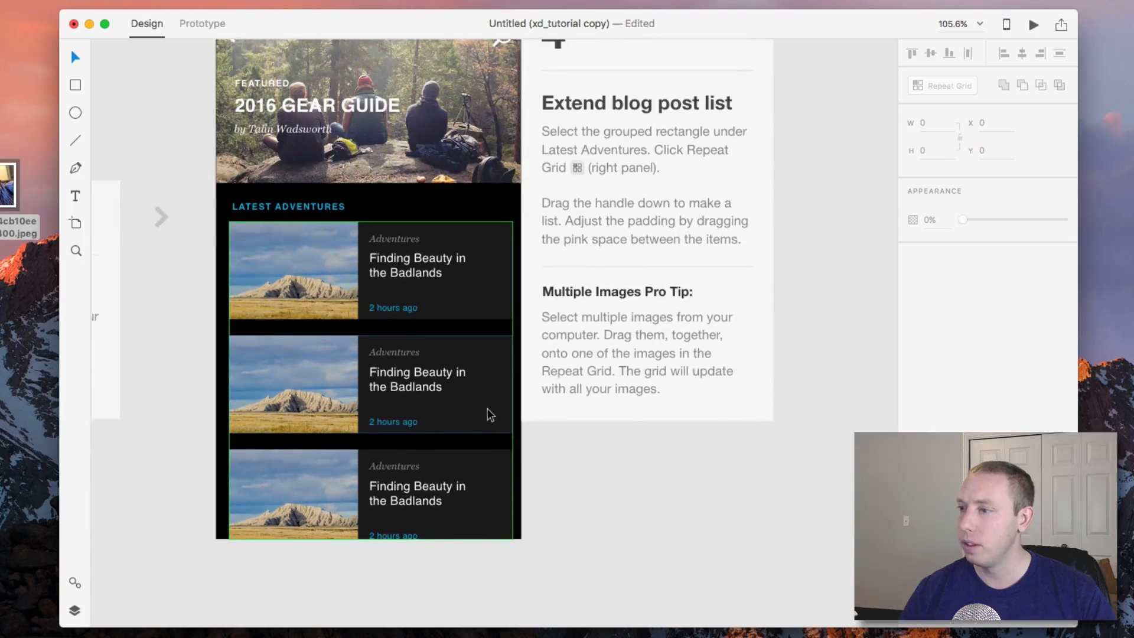
{"action": "double_click", "coordinate": [284, 367]}
{"action": "left_click_drag", "start_coordinate": [7, 189], "coordinate": [248, 372]}
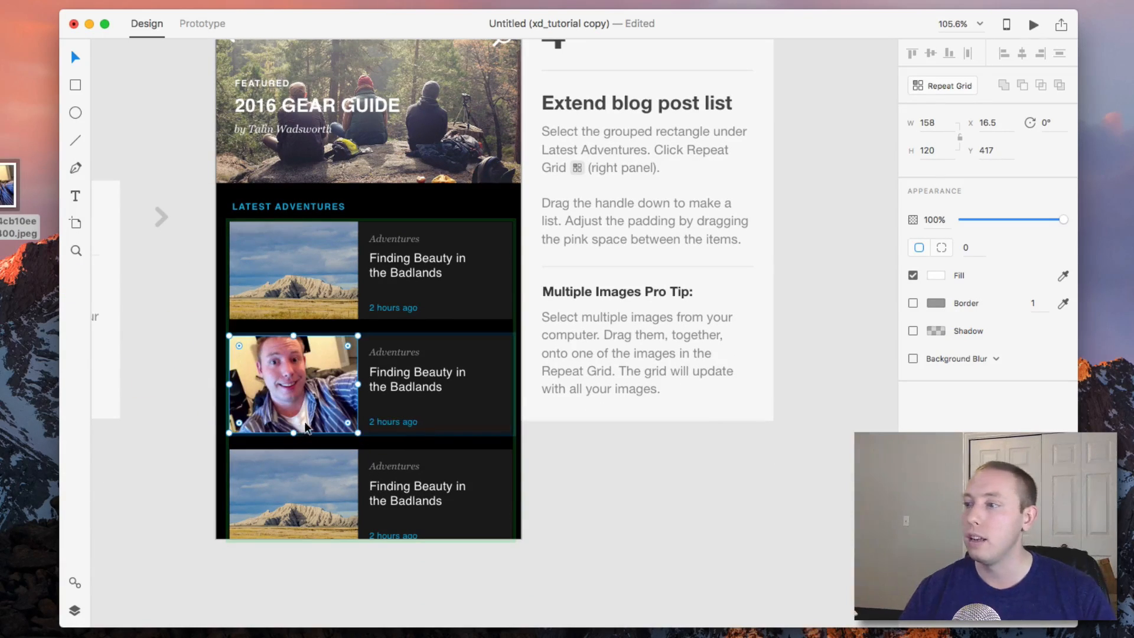
{"action": "key", "text": "super+z"}
{"action": "left_click", "coordinate": [583, 480]}
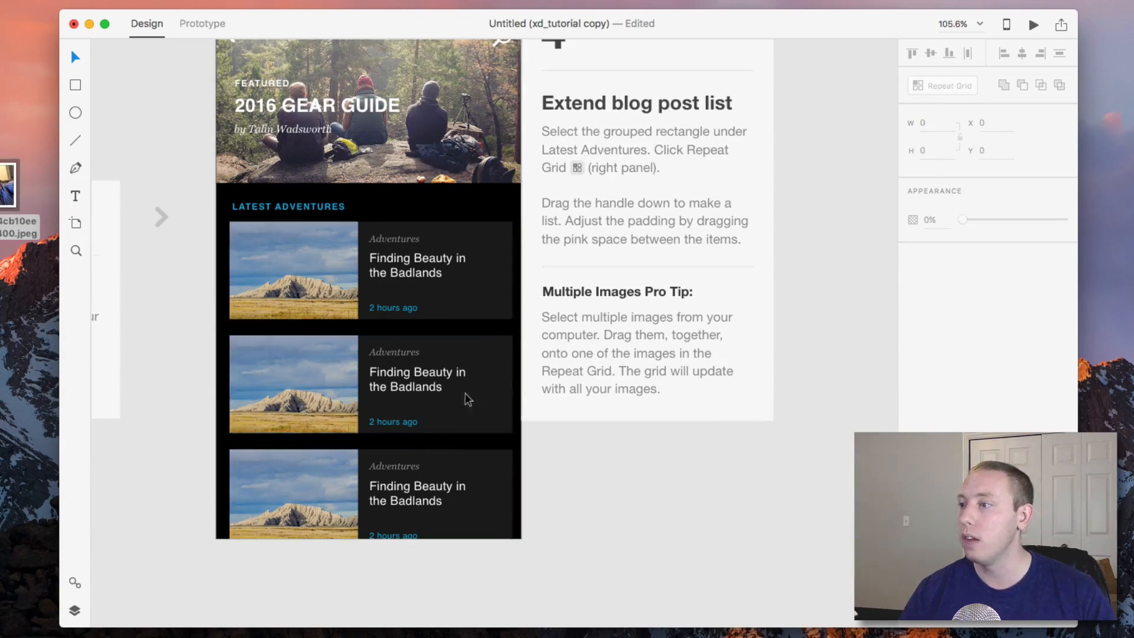
Change the second post's title text to "Found the beauty".
{"action": "double_click", "coordinate": [392, 378]}
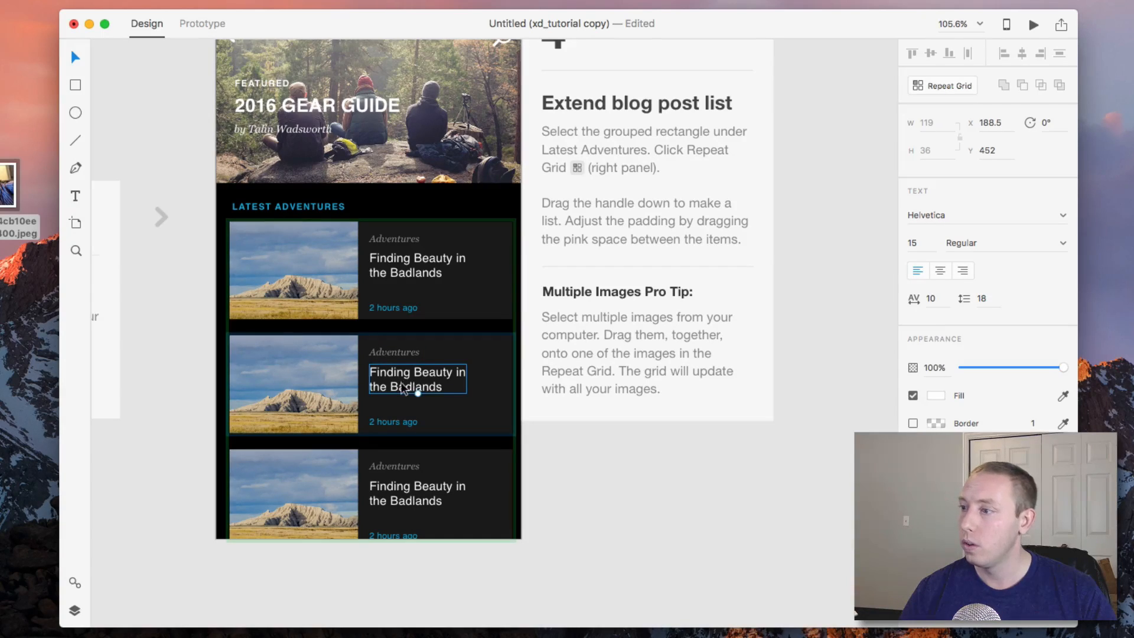
{"action": "double_click", "coordinate": [446, 387]}
{"action": "type", "text": "Found the beauty"}
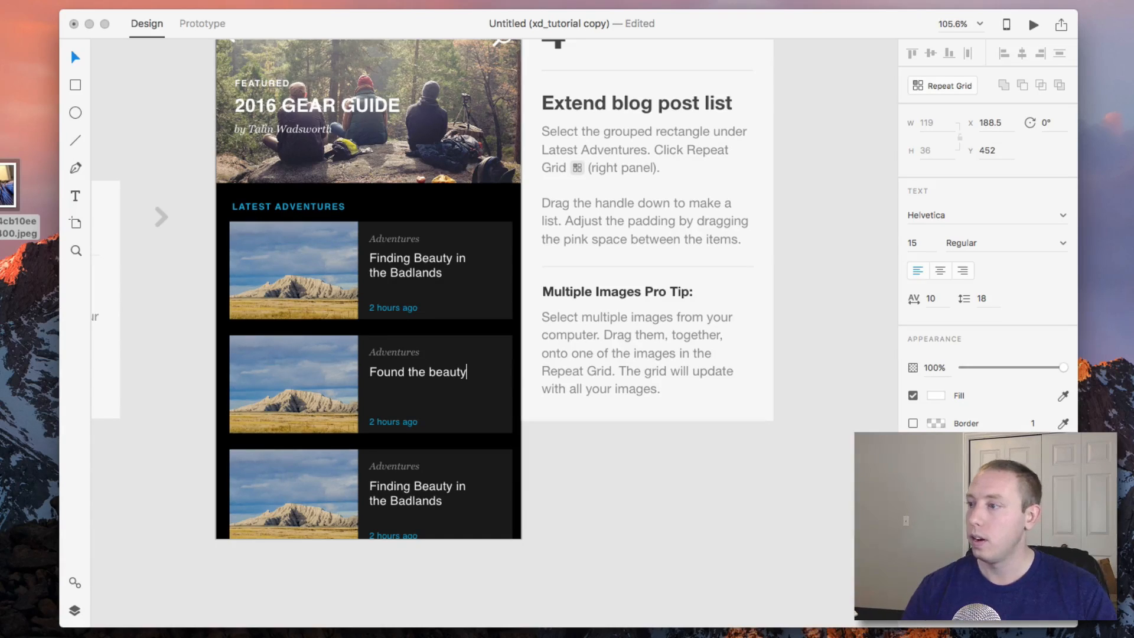
{"action": "key", "text": "Escape"}
Extend the blog post Repeat Grid slightly further down to about 402 px tall.
{"action": "scroll", "coordinate": [435, 413], "scroll_direction": "down", "scroll_amount": 2}
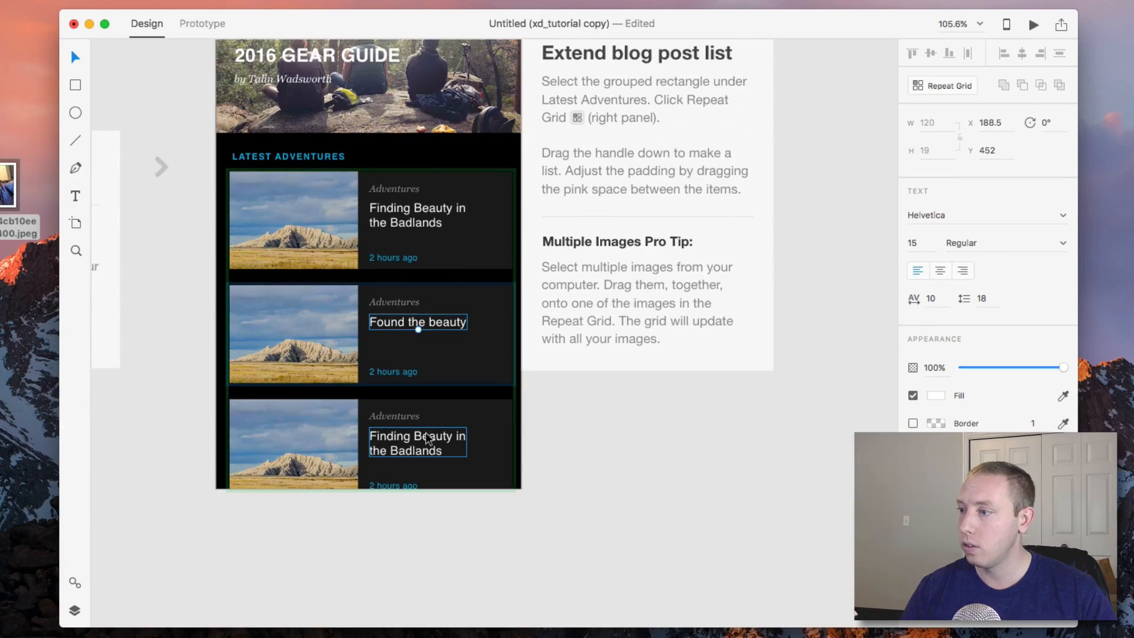
{"action": "left_click", "coordinate": [511, 423]}
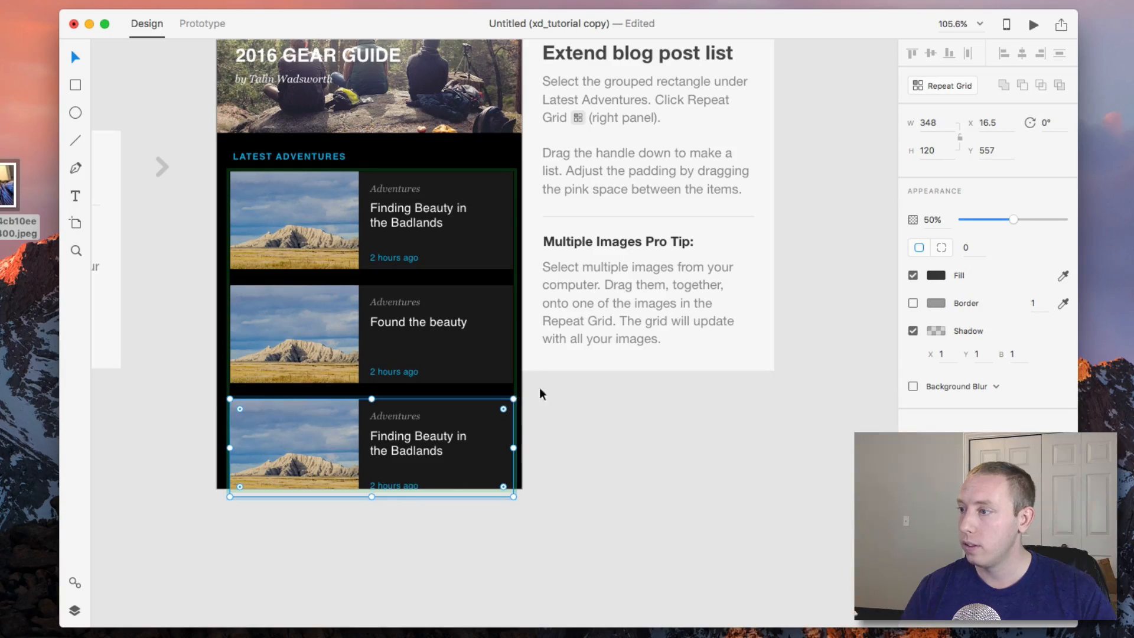
{"action": "left_click", "coordinate": [511, 392]}
{"action": "key", "text": "cmd+r"}
{"action": "mouse_move", "coordinate": [372, 490]}
{"action": "left_mouse_down"}
{"action": "mouse_move", "coordinate": [370, 620]}
{"action": "mouse_move", "coordinate": [370, 499]}
{"action": "left_mouse_up"}
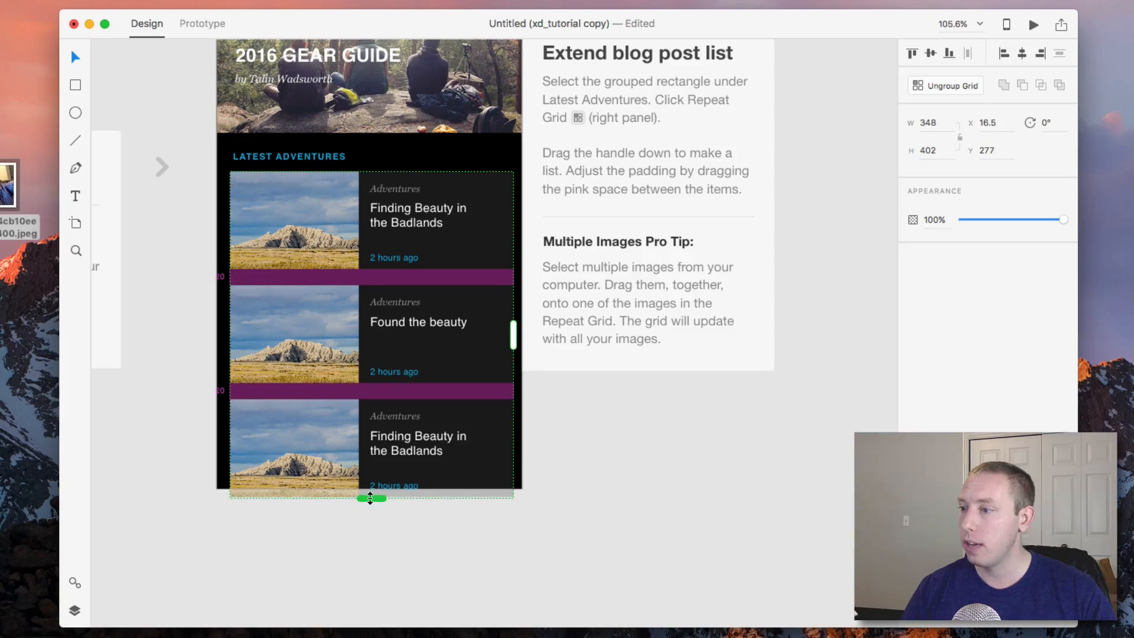
{"action": "left_click", "coordinate": [638, 489]}
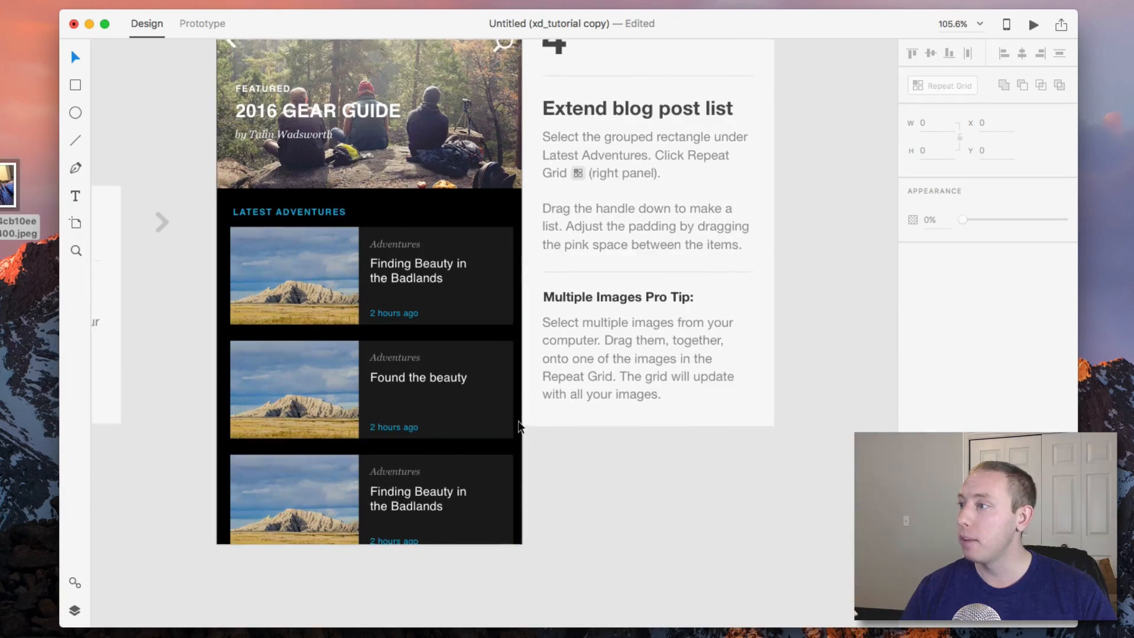
Set the Gear artboard's scrolling to Vertical.
{"action": "scroll", "coordinate": [561, 332], "scroll_direction": "up", "scroll_amount": 3}
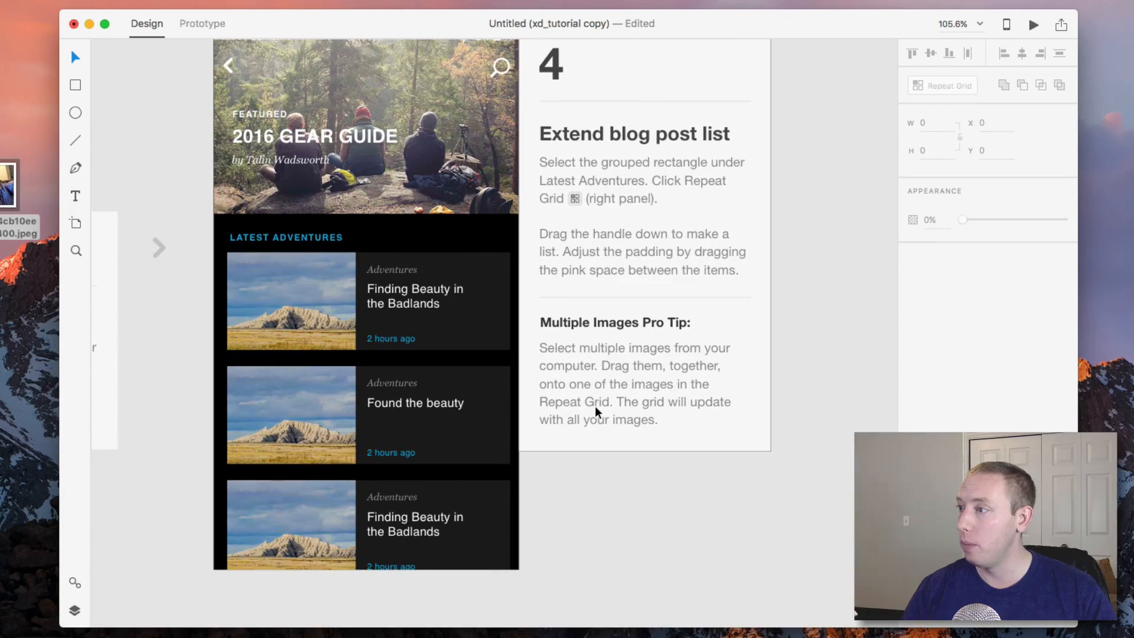
{"action": "scroll", "coordinate": [596, 407], "scroll_direction": "right", "scroll_amount": 1}
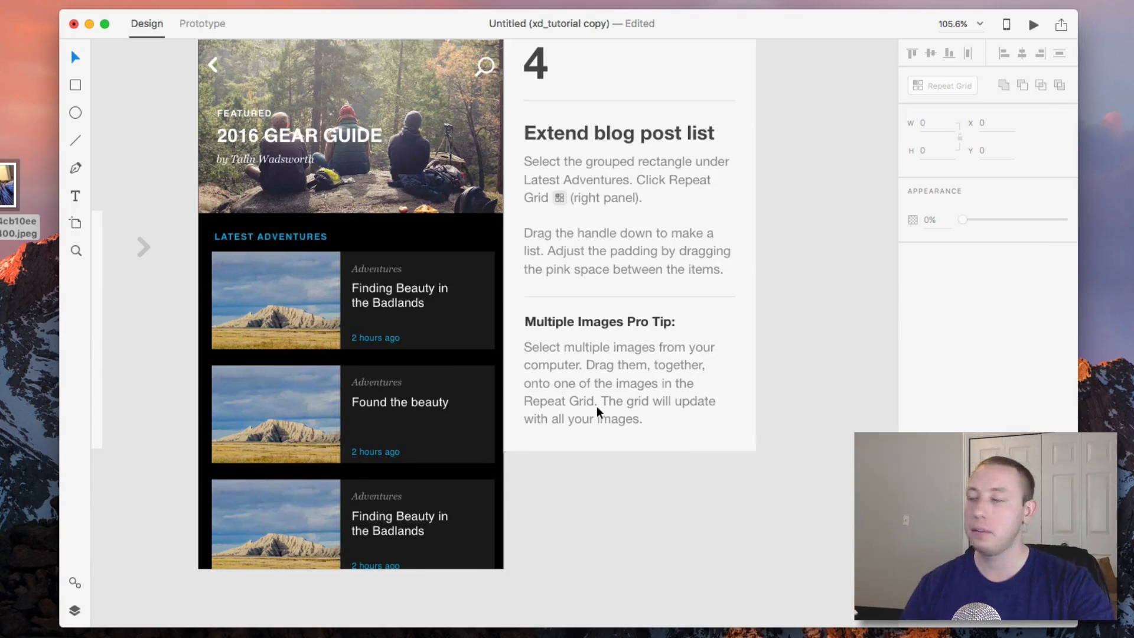
{"action": "scroll", "coordinate": [597, 406], "scroll_direction": "down", "scroll_amount": 5}
{"action": "scroll", "coordinate": [597, 406], "scroll_direction": "down", "scroll_amount": 8}
{"action": "scroll", "coordinate": [597, 407], "scroll_direction": "left", "scroll_amount": 10}
{"action": "scroll", "coordinate": [595, 407], "scroll_direction": "down", "scroll_amount": 4}
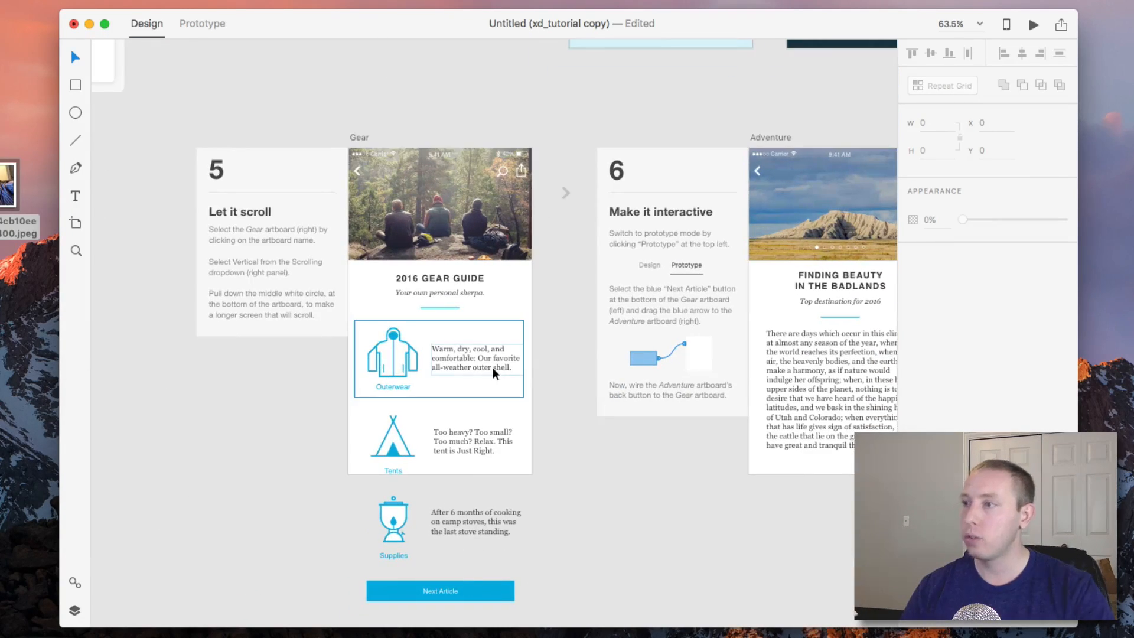
{"action": "scroll", "coordinate": [490, 368], "scroll_direction": "up", "scroll_amount": 2}
{"action": "scroll", "coordinate": [490, 368], "scroll_direction": "up", "scroll_amount": 3}
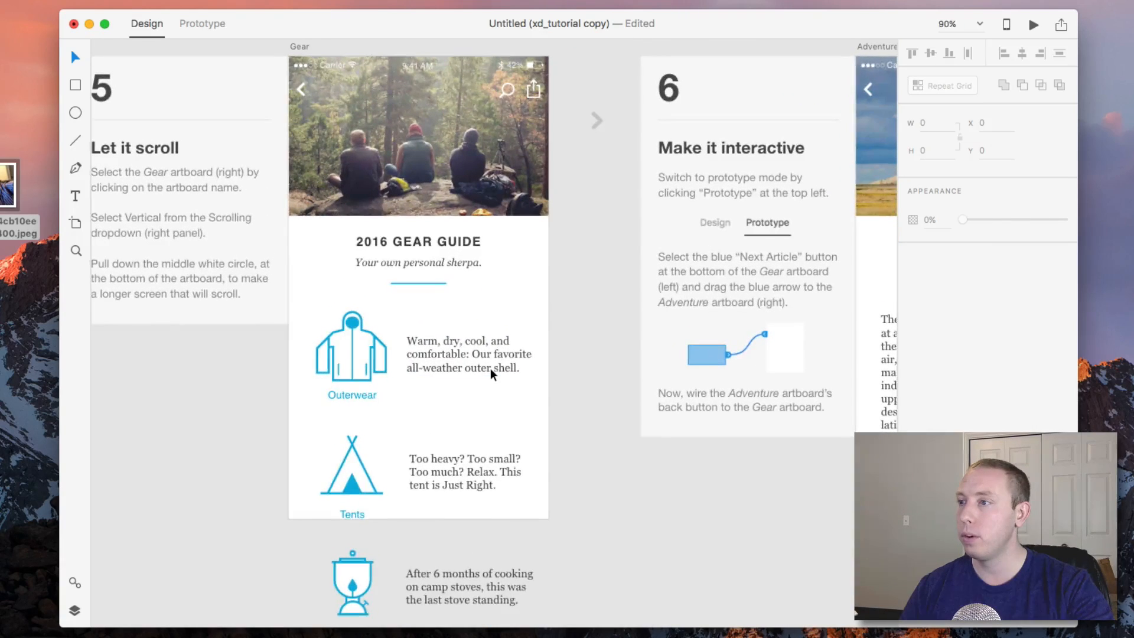
{"action": "scroll", "coordinate": [491, 367], "scroll_direction": "up", "scroll_amount": 2}
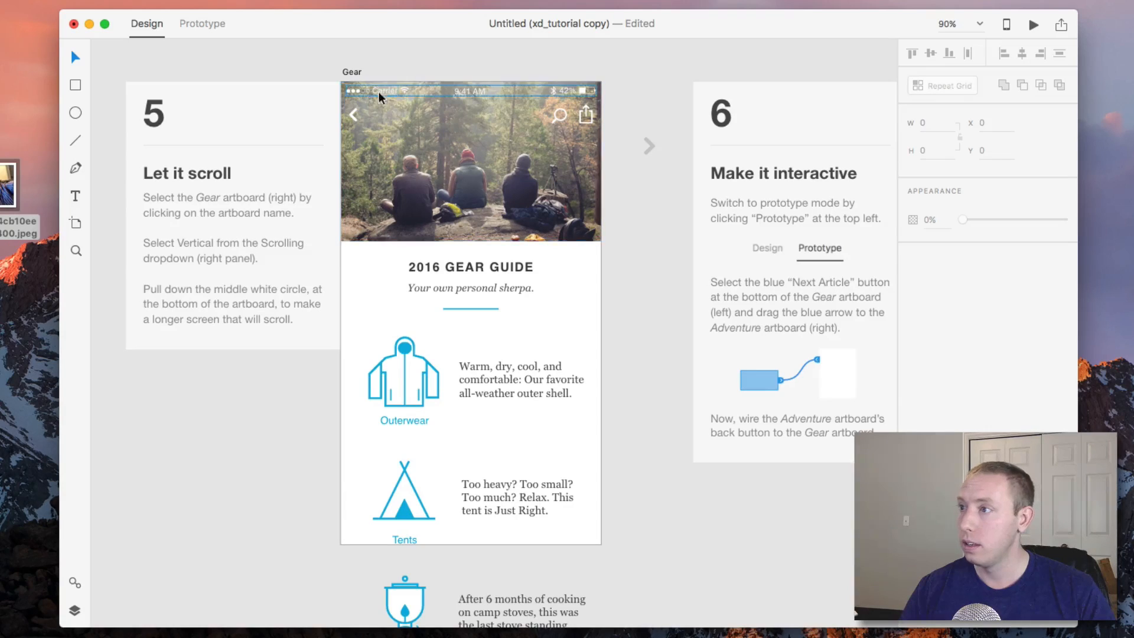
{"action": "left_click", "coordinate": [350, 72]}
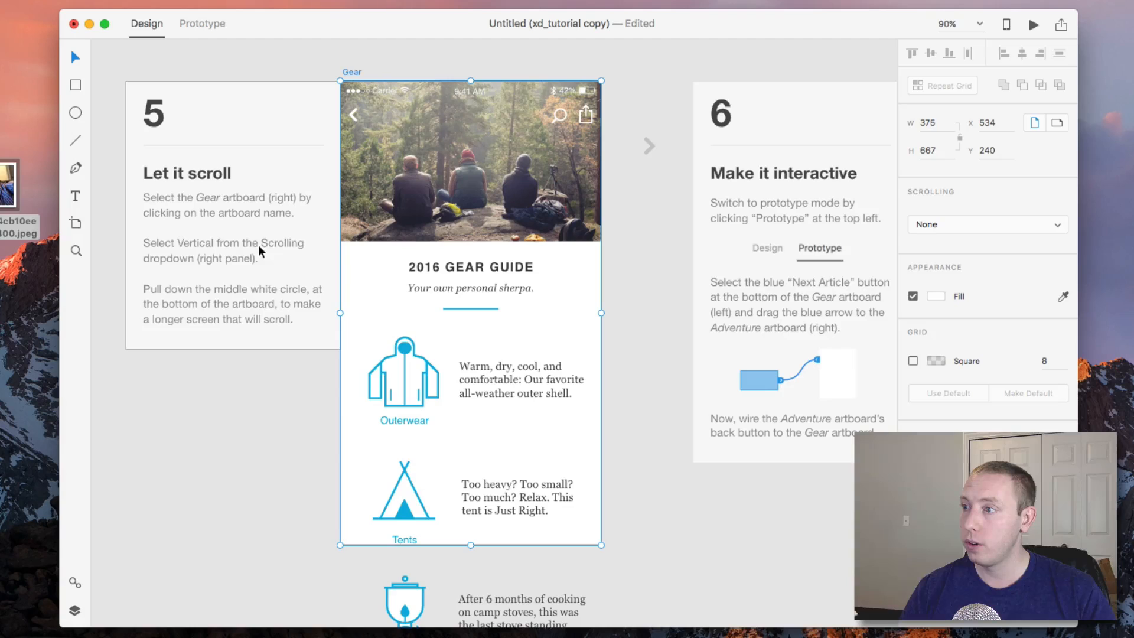
{"action": "left_click", "coordinate": [939, 225]}
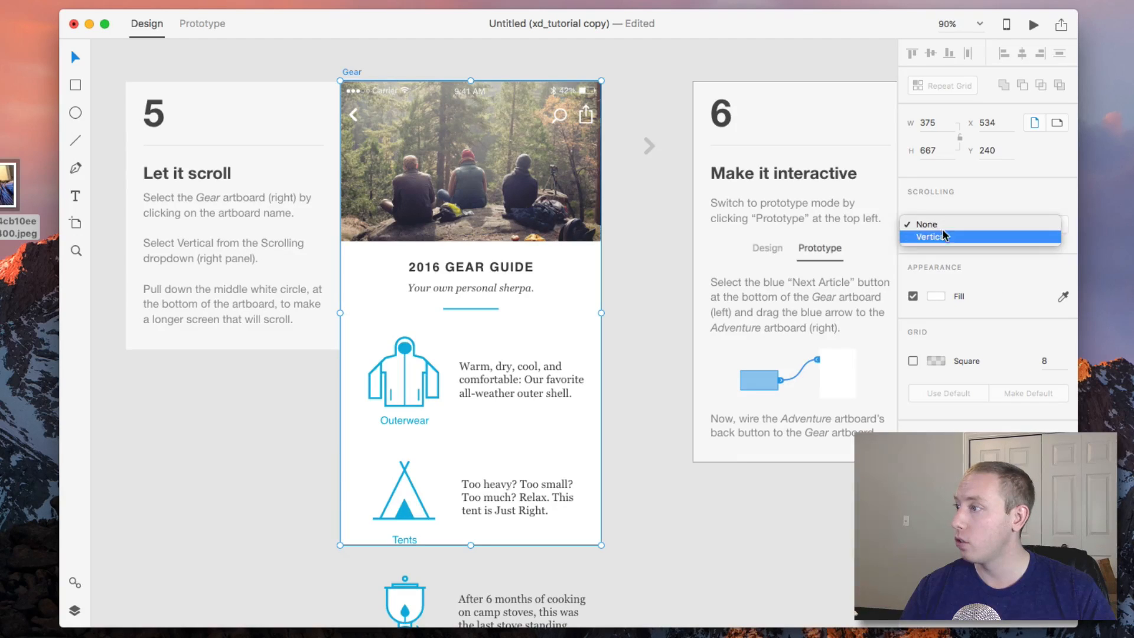
{"action": "left_click", "coordinate": [944, 238]}
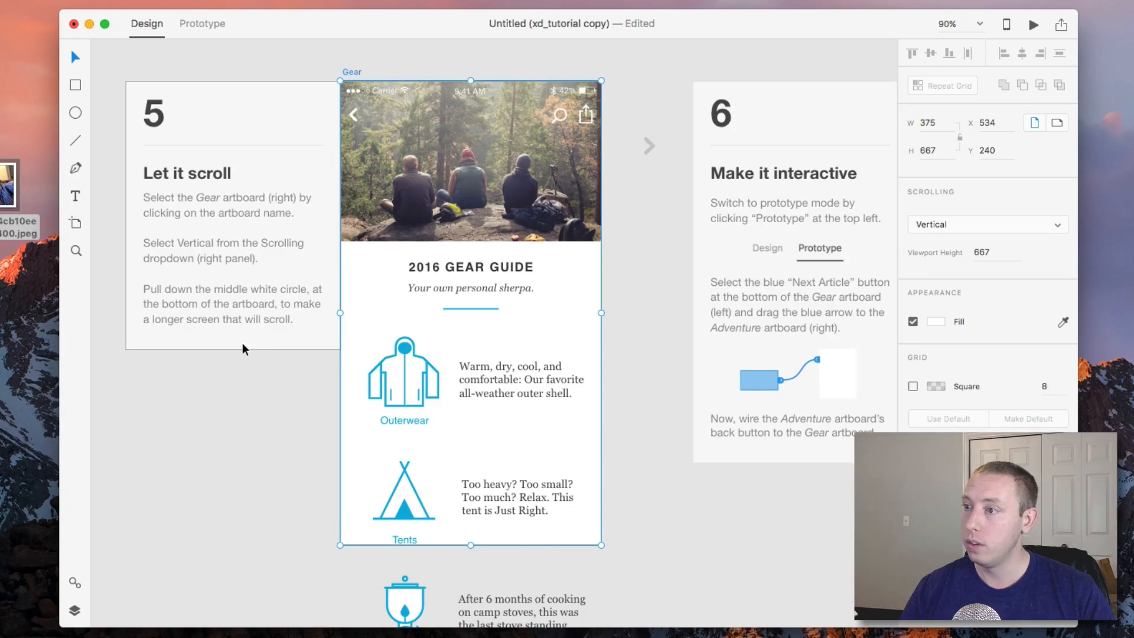
Lengthen the Gear artboard downward to about 856 px so the page scrolls.
{"action": "scroll", "coordinate": [243, 343], "scroll_direction": "down", "scroll_amount": 3}
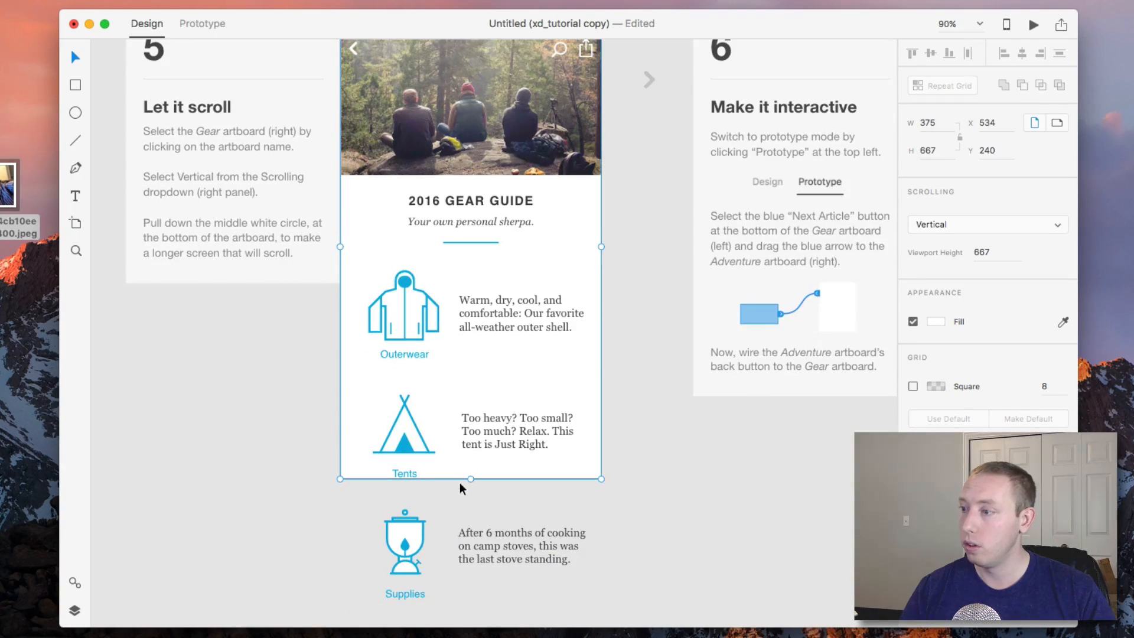
{"action": "left_click_drag", "start_coordinate": [471, 478], "coordinate": [476, 611]}
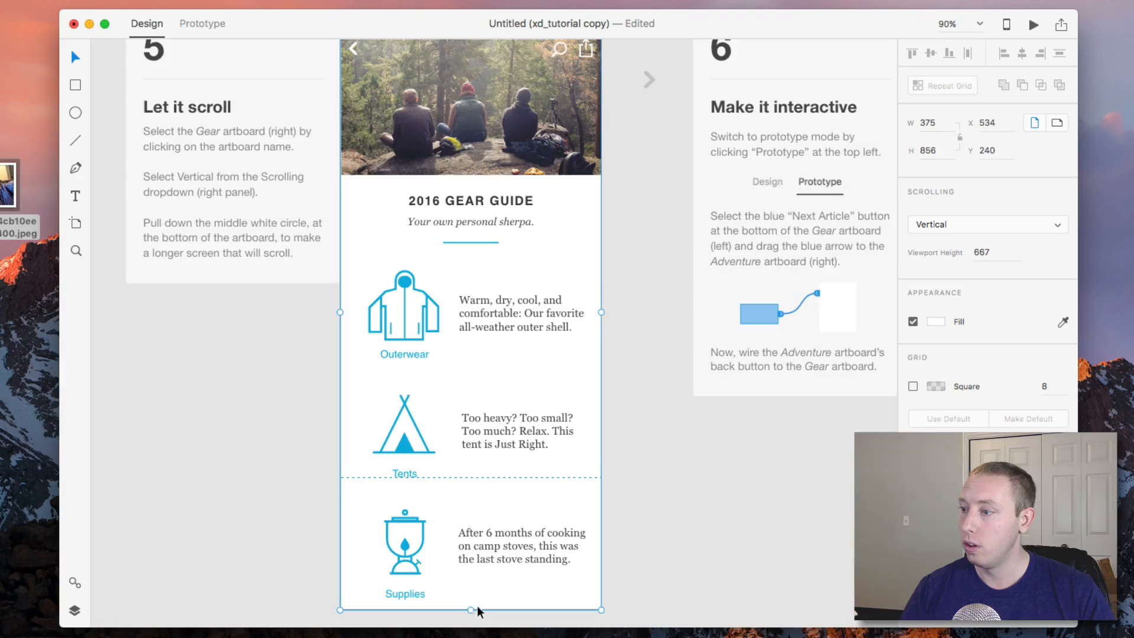
{"action": "scroll", "coordinate": [478, 579], "scroll_direction": "down", "scroll_amount": 2}
{"action": "left_click", "coordinate": [721, 470]}
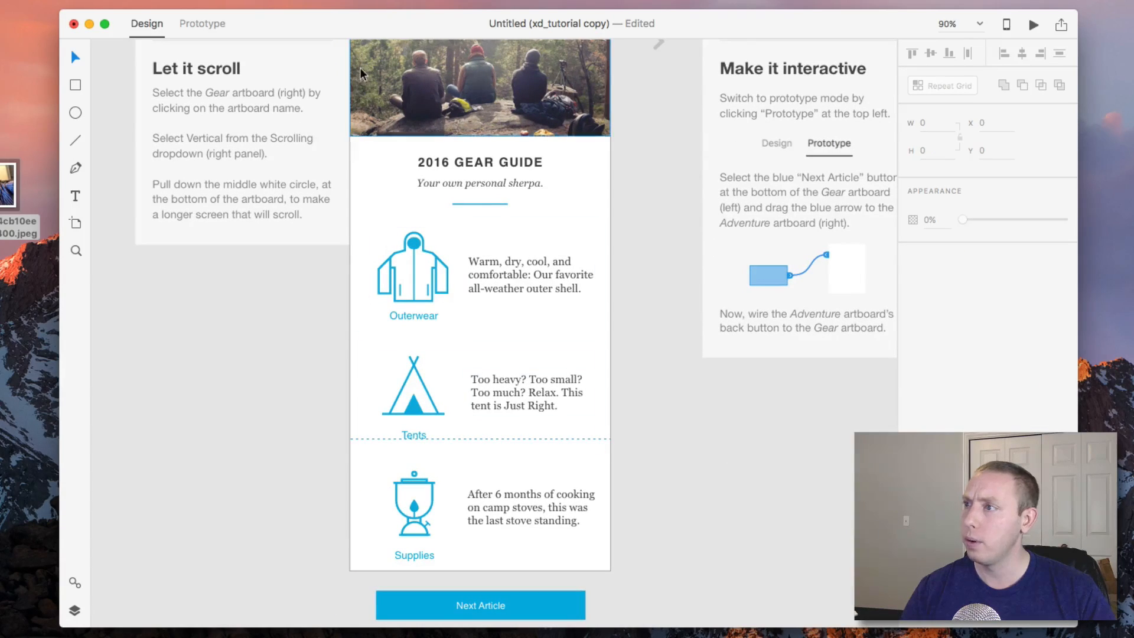
{"action": "scroll", "coordinate": [359, 67], "scroll_direction": "up", "scroll_amount": 5}
{"action": "left_click", "coordinate": [361, 118]}
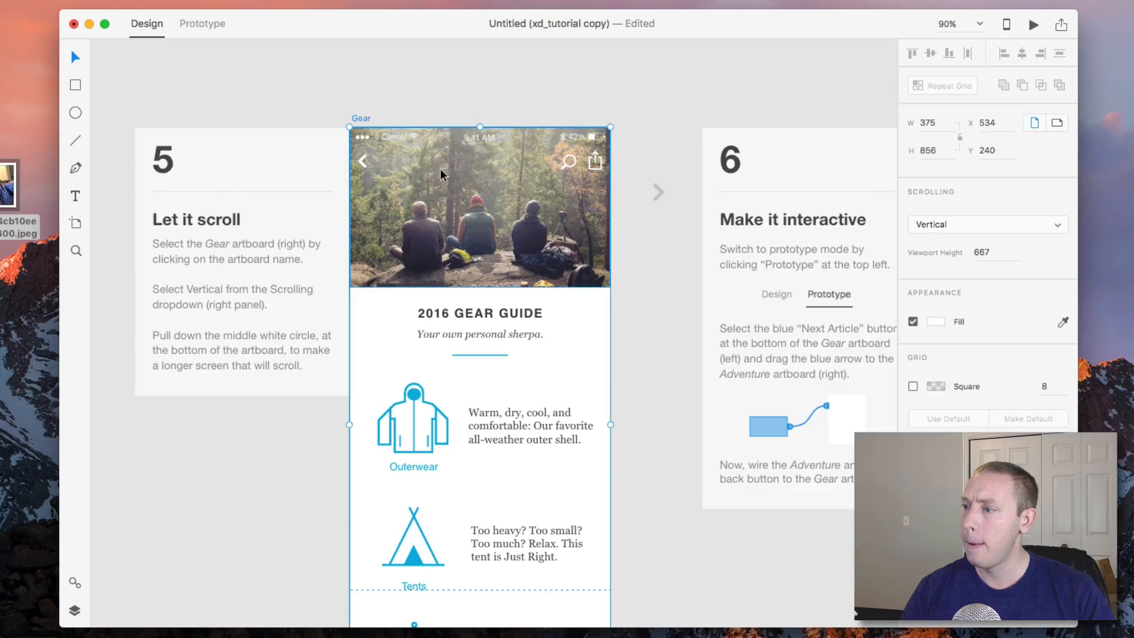
Extend the Gear artboard further down so the Next Article button sits inside it.
{"action": "scroll", "coordinate": [416, 146], "scroll_direction": "down", "scroll_amount": 5}
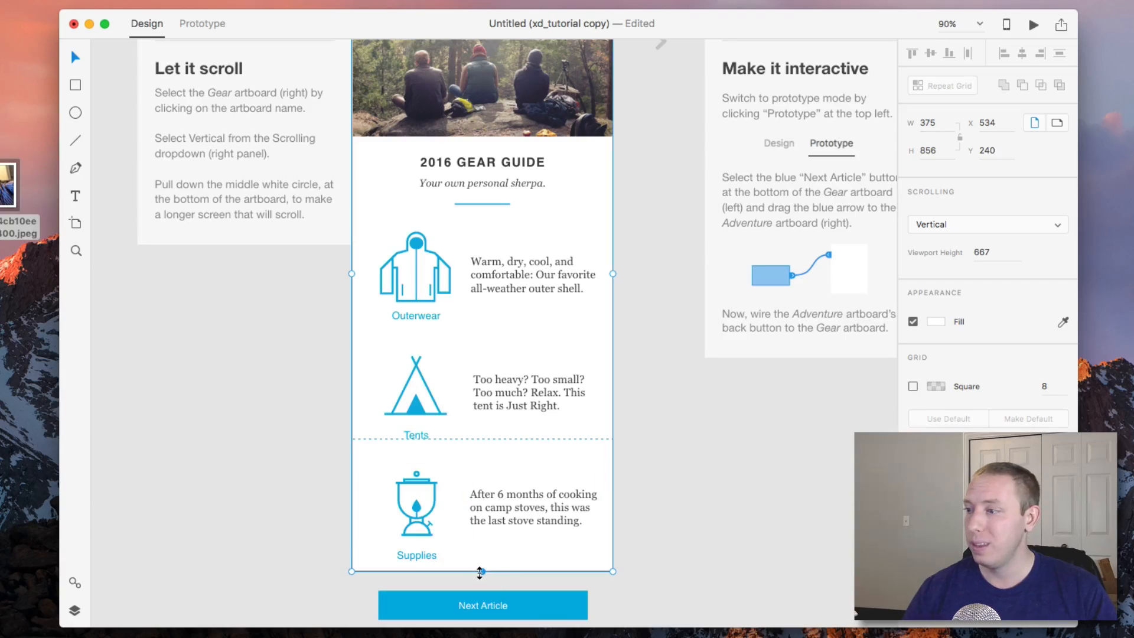
{"action": "left_click", "coordinate": [680, 549]}
{"action": "scroll", "coordinate": [512, 428], "scroll_direction": "down", "scroll_amount": 3}
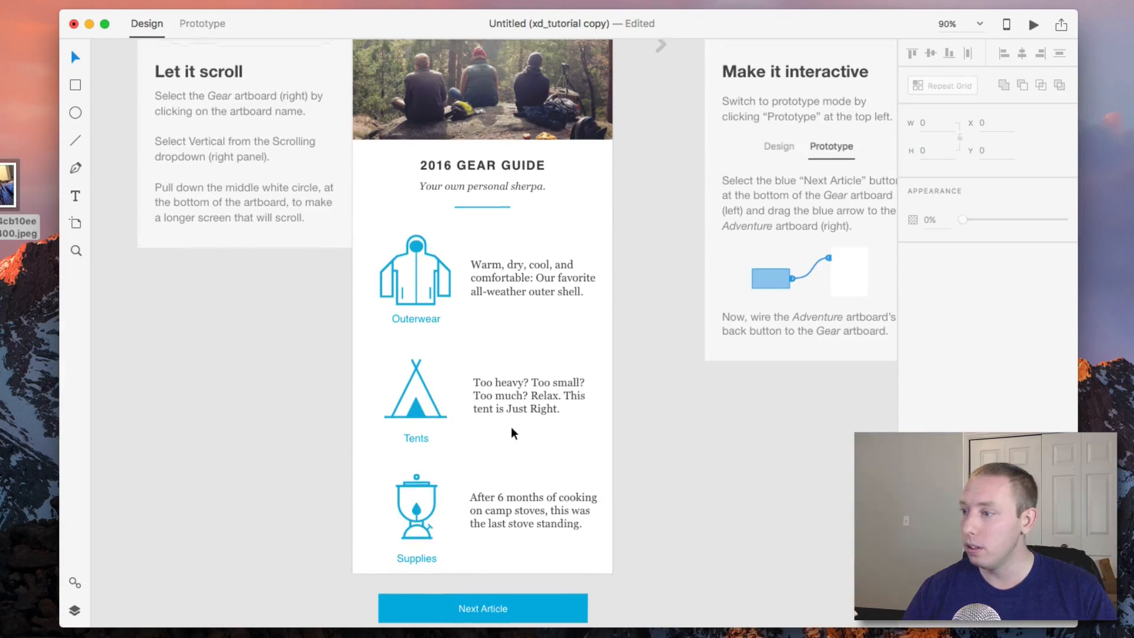
{"action": "scroll", "coordinate": [512, 429], "scroll_direction": "down", "scroll_amount": 3}
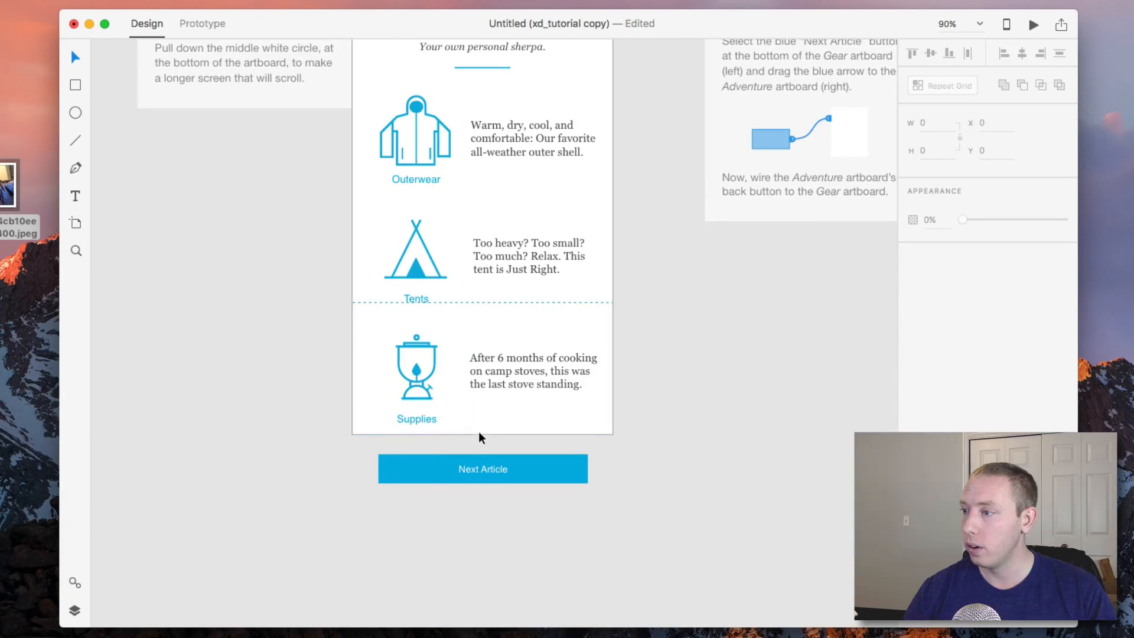
{"action": "scroll", "coordinate": [352, 429], "scroll_direction": "up", "scroll_amount": 15}
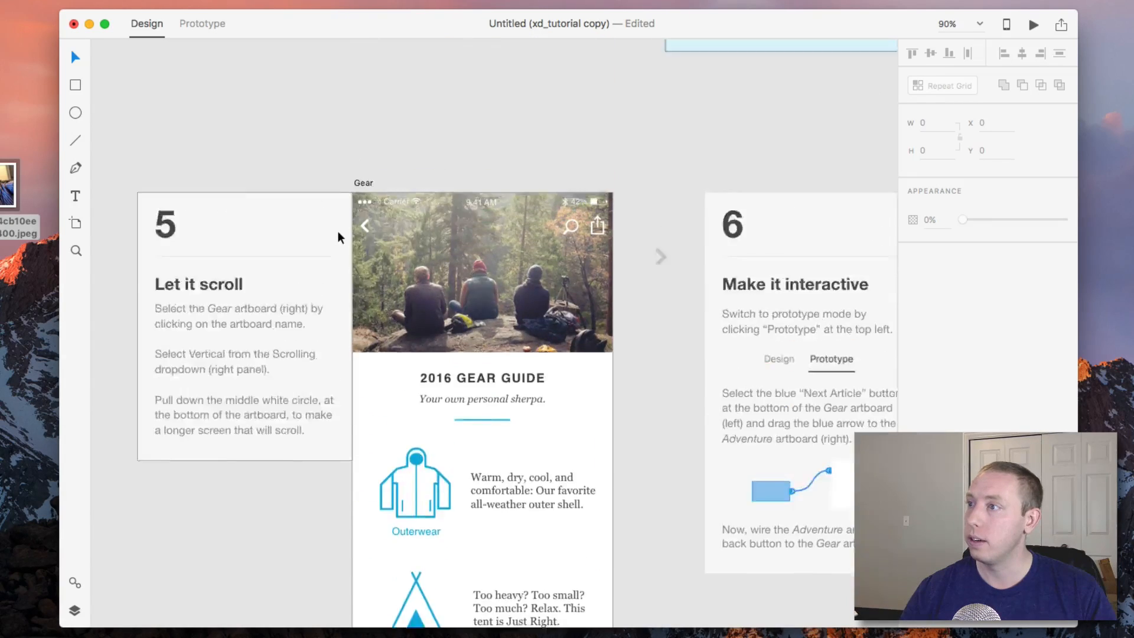
{"action": "scroll", "coordinate": [338, 232], "scroll_direction": "up", "scroll_amount": 6}
{"action": "left_click", "coordinate": [374, 316]}
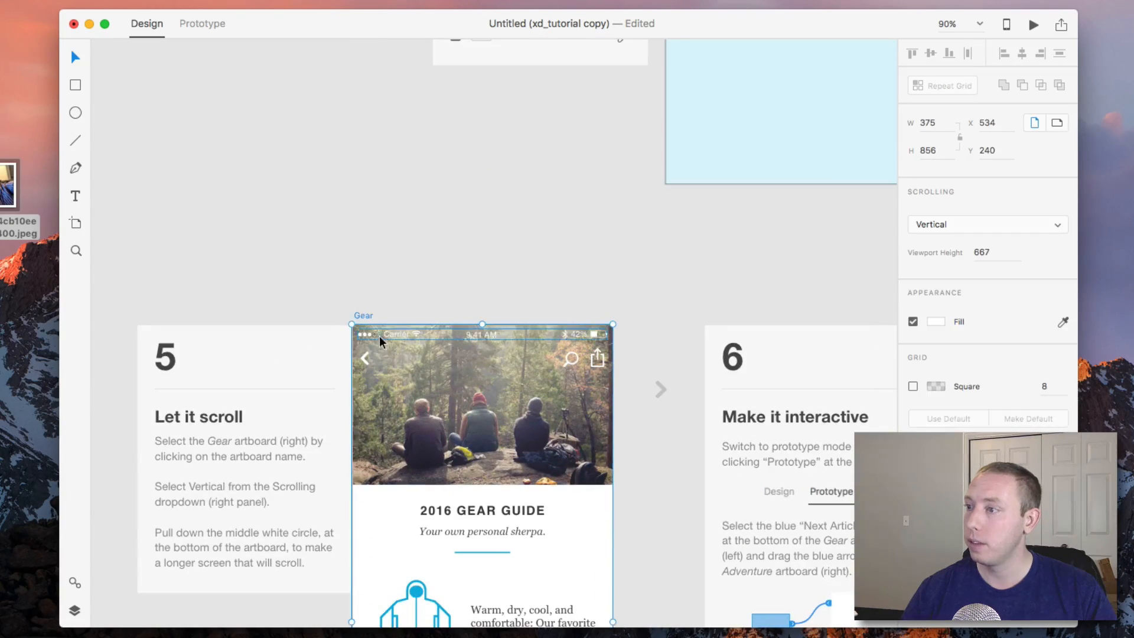
{"action": "scroll", "coordinate": [380, 336], "scroll_direction": "down", "scroll_amount": 20}
{"action": "left_click_drag", "start_coordinate": [482, 361], "coordinate": [482, 425]}
{"action": "left_click", "coordinate": [591, 409]}
{"action": "scroll", "coordinate": [590, 403], "scroll_direction": "up", "scroll_amount": 10}
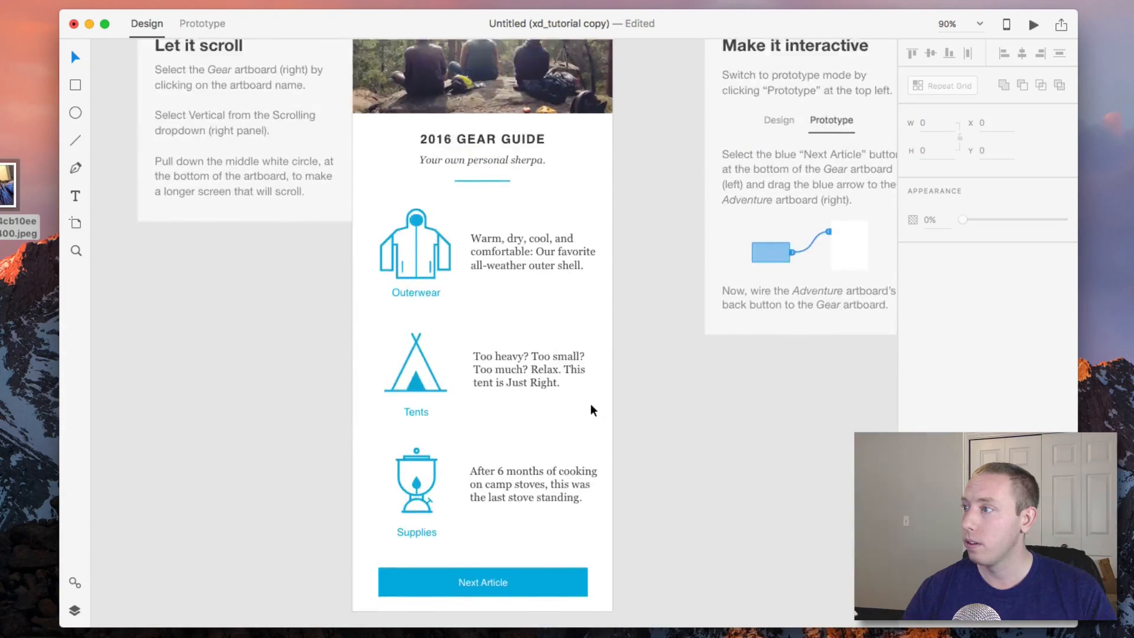
Switch to Prototype mode and link the Gear artboard's Next Article button to the Adventure artboard.
{"action": "scroll", "coordinate": [591, 403], "scroll_direction": "right", "scroll_amount": 14}
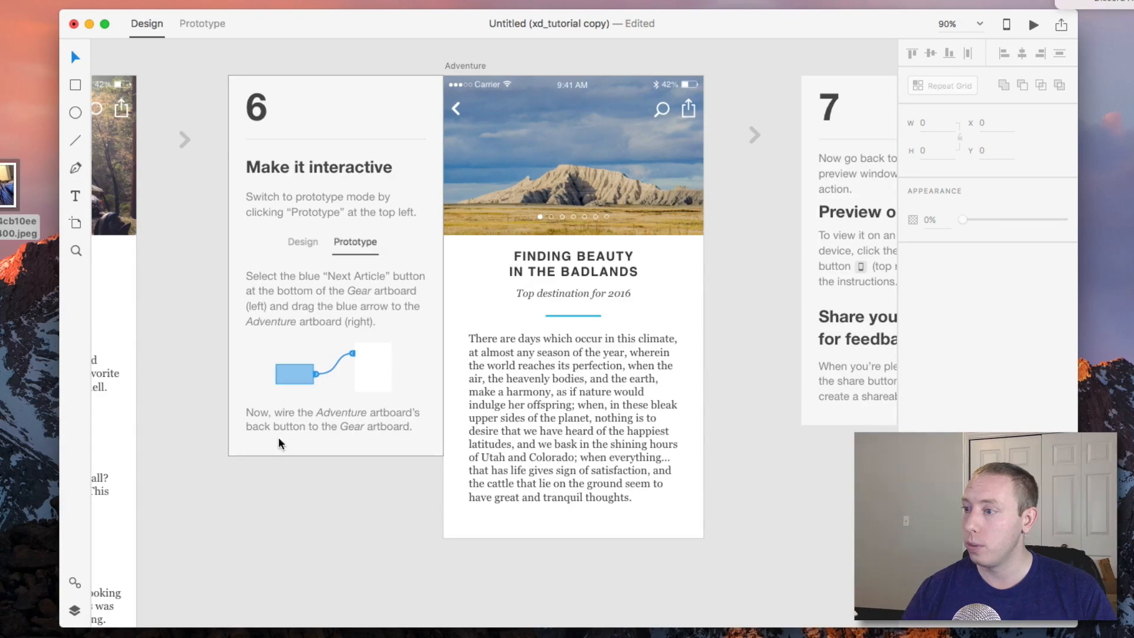
{"action": "scroll", "coordinate": [424, 430], "scroll_direction": "right", "scroll_amount": 3}
{"action": "scroll", "coordinate": [424, 431], "scroll_direction": "up", "scroll_amount": 1}
{"action": "scroll", "coordinate": [424, 430], "scroll_direction": "left", "scroll_amount": 5}
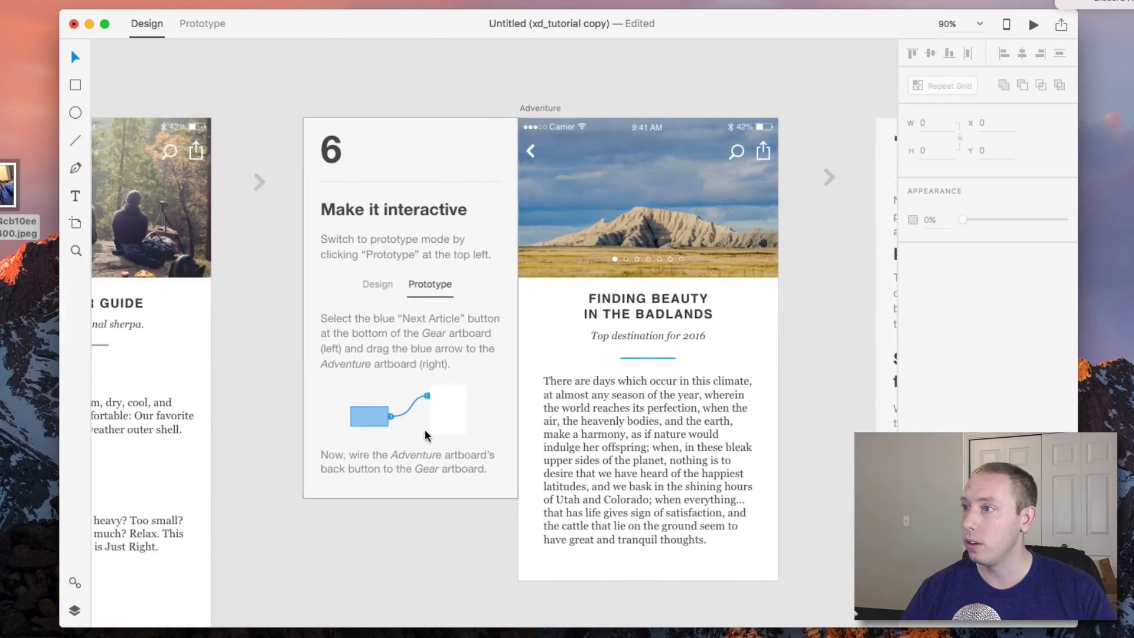
{"action": "scroll", "coordinate": [424, 429], "scroll_direction": "down", "scroll_amount": 4}
{"action": "scroll", "coordinate": [424, 429], "scroll_direction": "left", "scroll_amount": 4}
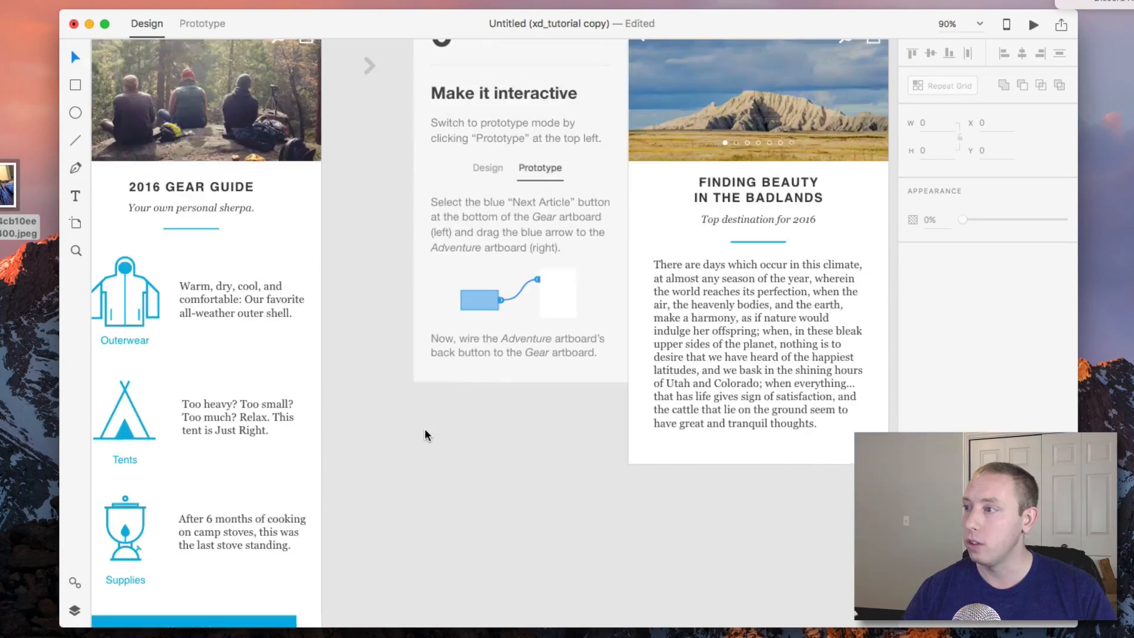
{"action": "scroll", "coordinate": [470, 395], "scroll_direction": "up", "scroll_amount": 4}
{"action": "left_click", "coordinate": [217, 23]}
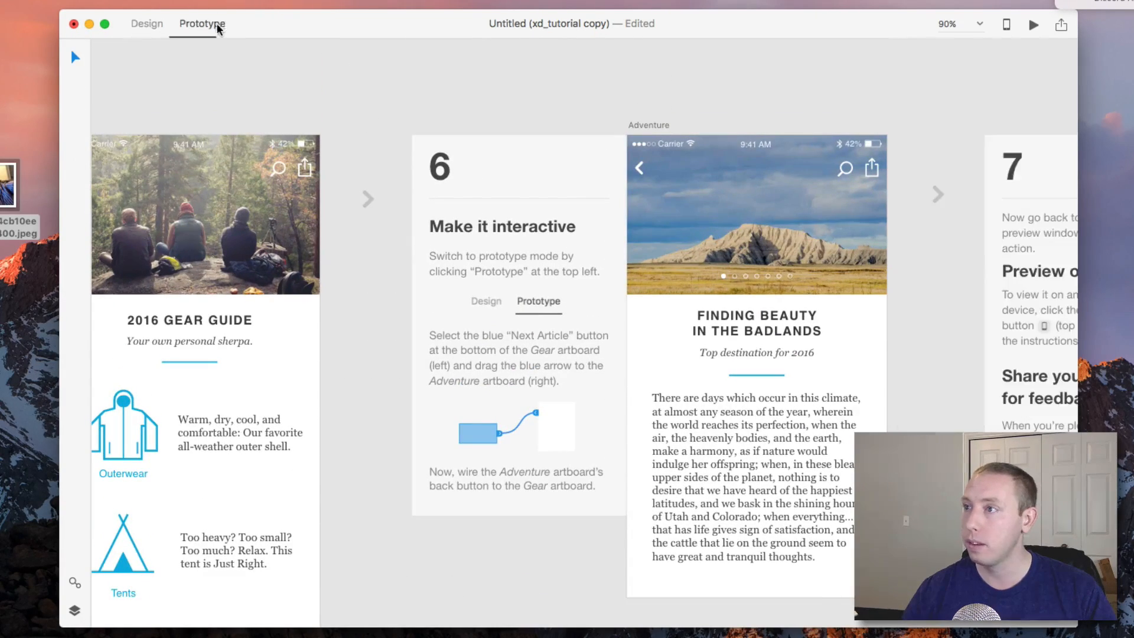
{"action": "scroll", "coordinate": [310, 178], "scroll_direction": "down", "scroll_amount": 10}
{"action": "scroll", "coordinate": [257, 480], "scroll_direction": "up", "scroll_amount": 3}
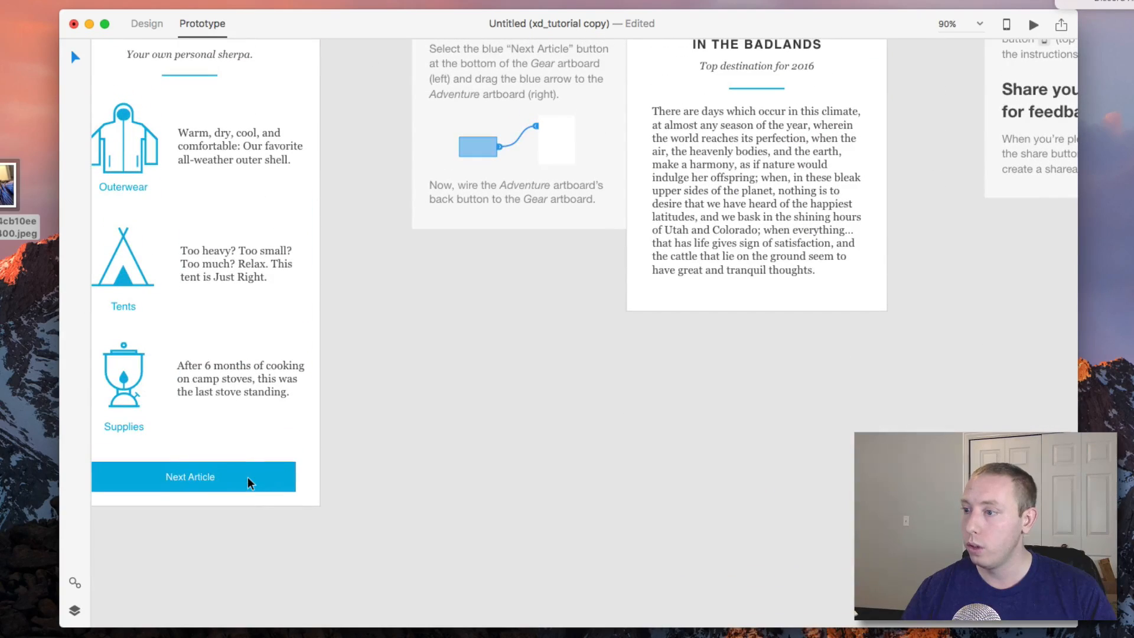
{"action": "left_click", "coordinate": [300, 475]}
{"action": "key", "text": "super+z"}
{"action": "left_click_drag", "start_coordinate": [299, 477], "coordinate": [644, 118]}
{"action": "scroll", "coordinate": [739, 214], "scroll_direction": "up", "scroll_amount": 3}
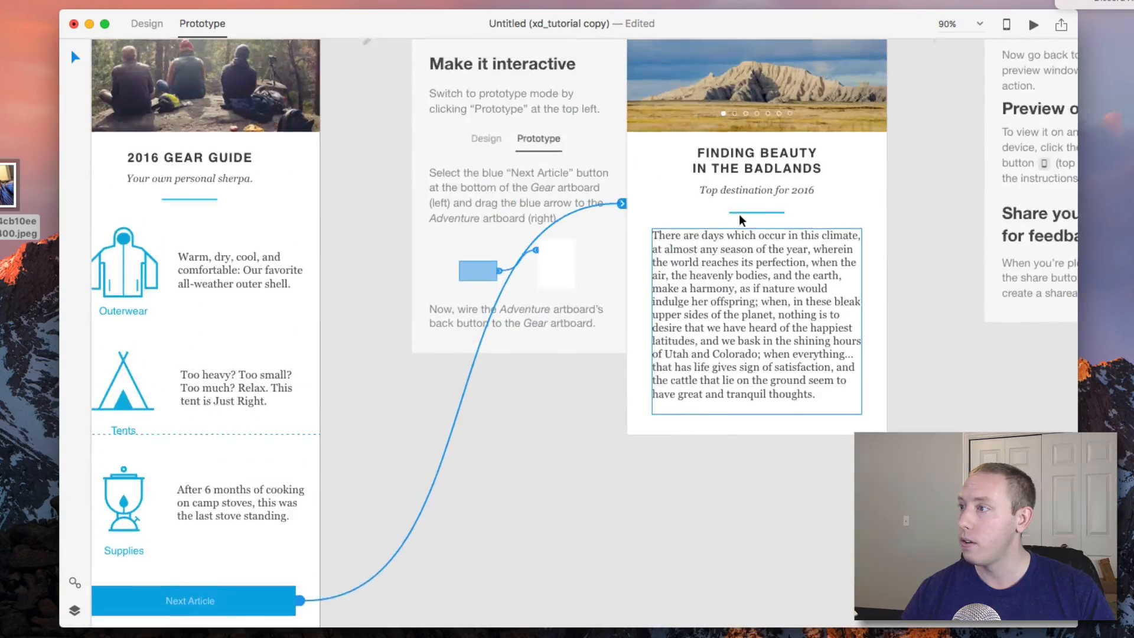
{"action": "scroll", "coordinate": [739, 214], "scroll_direction": "up", "scroll_amount": 5}
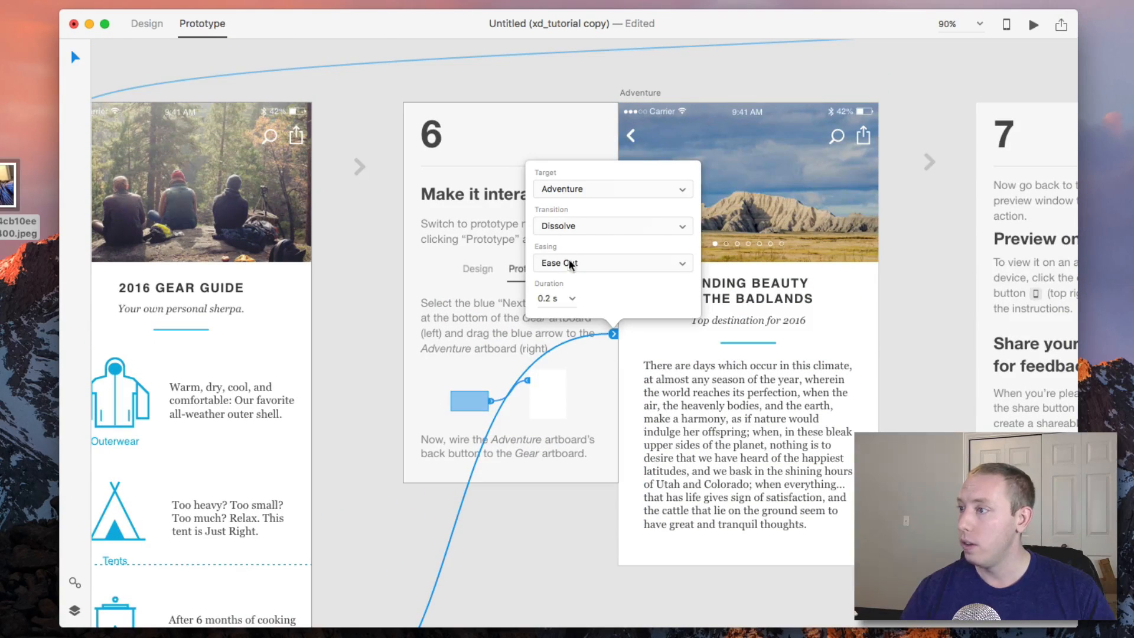
{"action": "left_click", "coordinate": [562, 193]}
{"action": "left_click", "coordinate": [566, 189]}
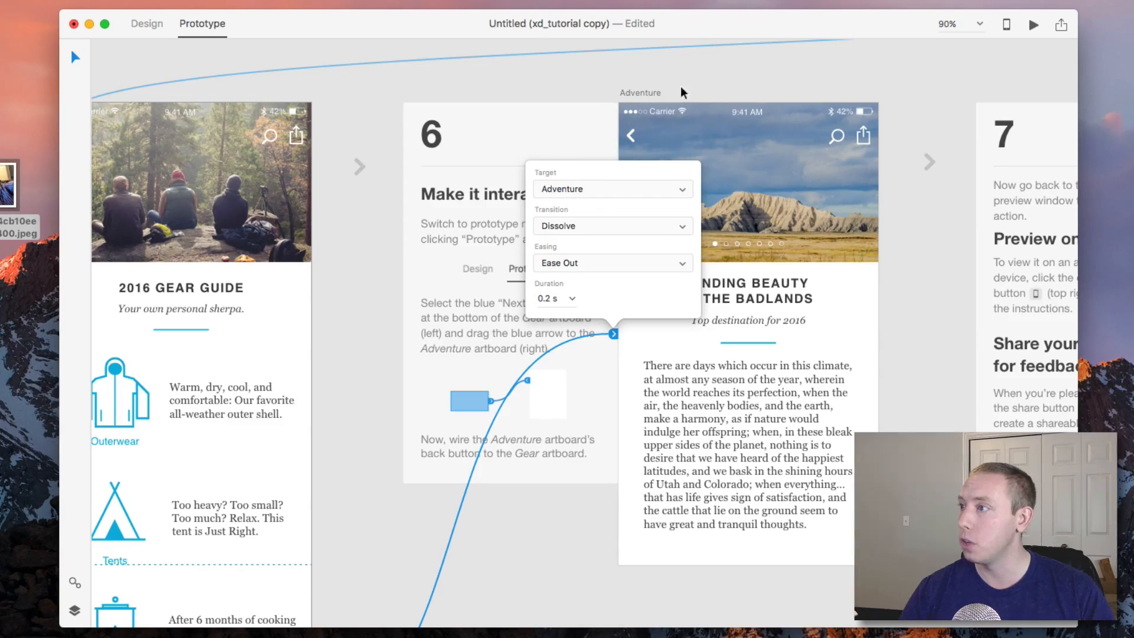
{"action": "left_click", "coordinate": [585, 509]}
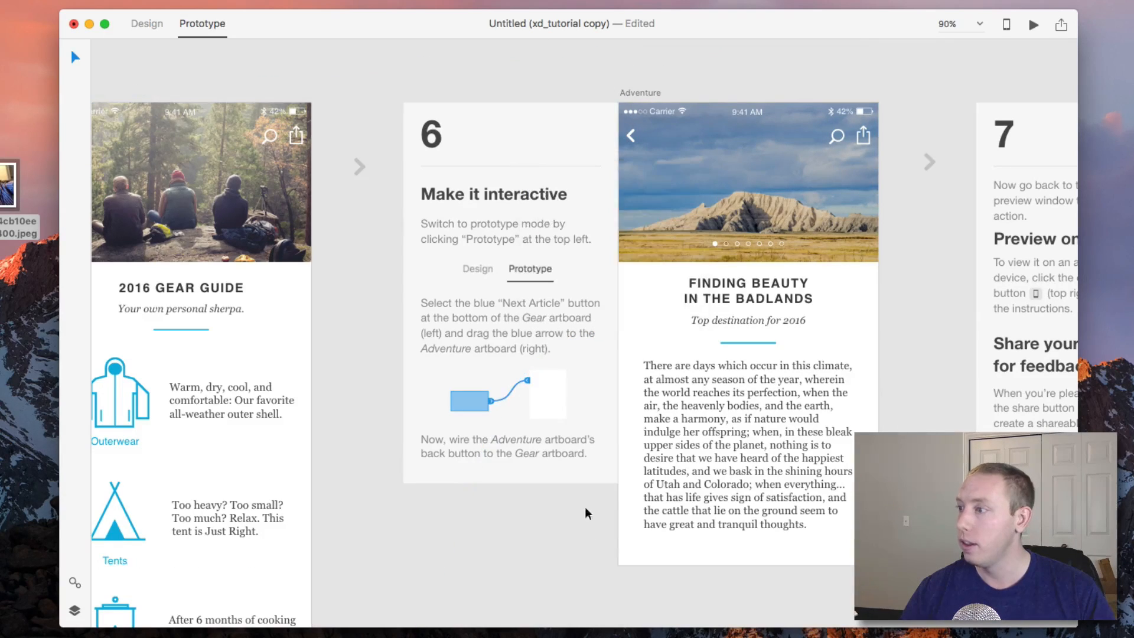
Link the Adventure artboard's back button to the Gear artboard.
{"action": "left_click", "coordinate": [632, 136]}
{"action": "left_click_drag", "start_coordinate": [640, 140], "coordinate": [169, 142]}
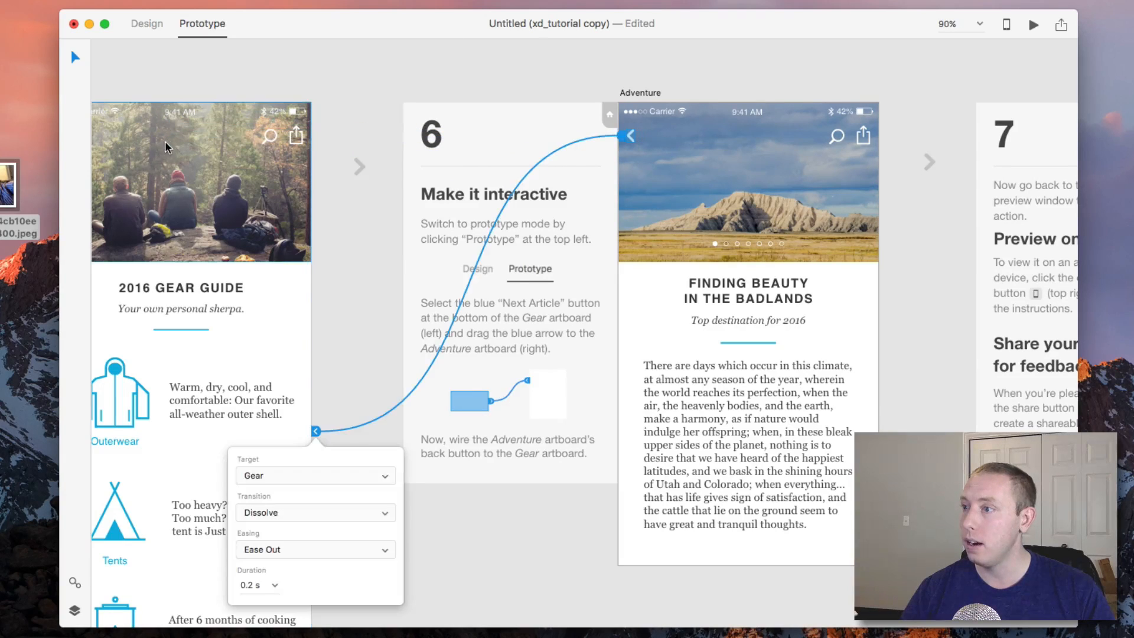
{"action": "scroll", "coordinate": [349, 334], "scroll_direction": "down", "scroll_amount": 3}
{"action": "left_click", "coordinate": [345, 340]}
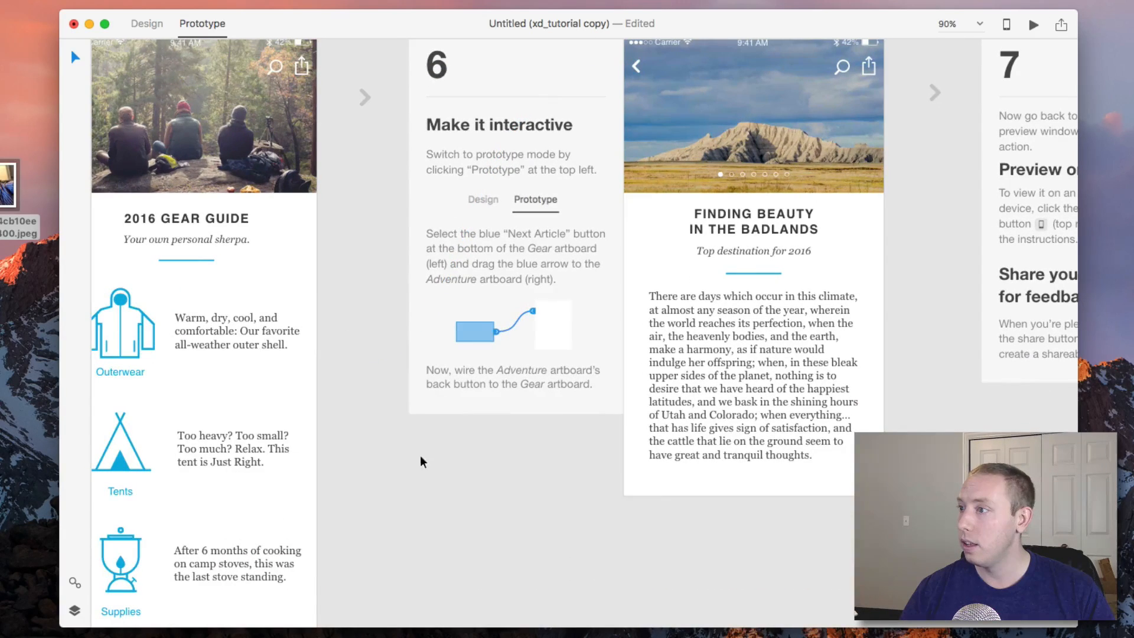
{"action": "scroll", "coordinate": [603, 413], "scroll_direction": "up", "scroll_amount": 5}
Open the desktop preview and test the Our Blog button and its back navigation, then close it.
{"action": "scroll", "coordinate": [724, 348], "scroll_direction": "right", "scroll_amount": 10}
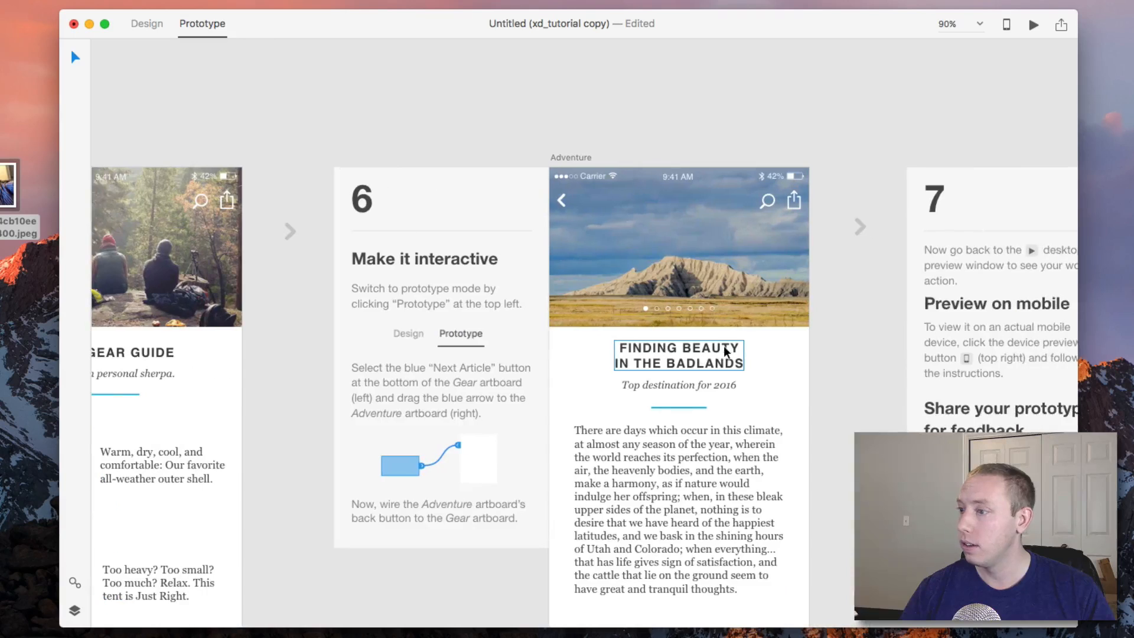
{"action": "scroll", "coordinate": [724, 349], "scroll_direction": "down", "scroll_amount": 2}
{"action": "scroll", "coordinate": [726, 352], "scroll_direction": "right", "scroll_amount": 10}
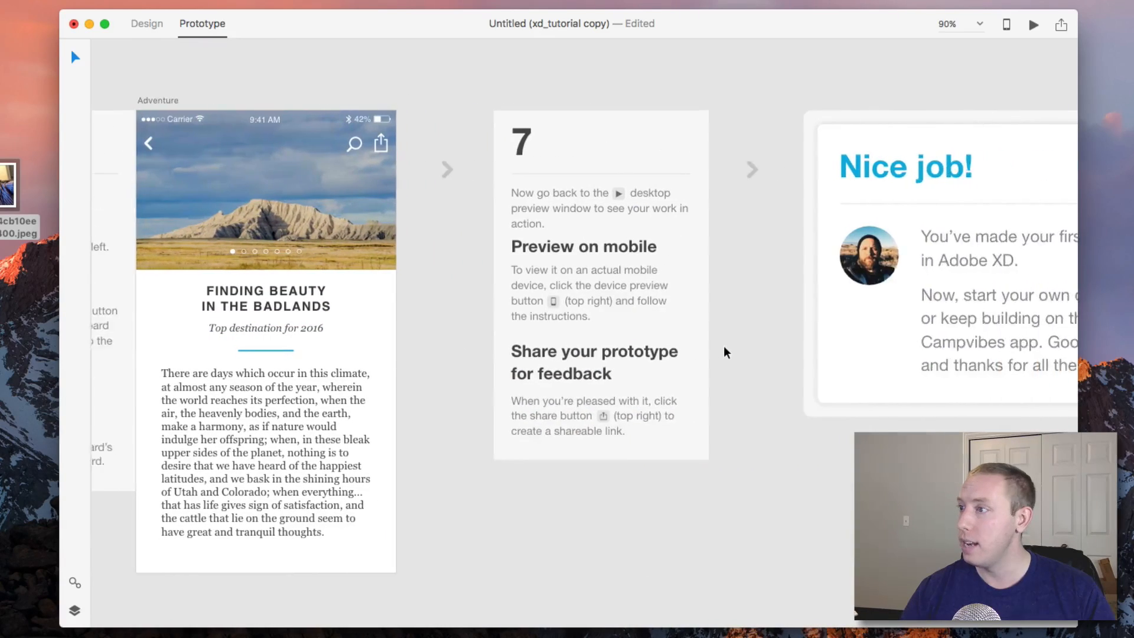
{"action": "scroll", "coordinate": [725, 349], "scroll_direction": "right", "scroll_amount": 1}
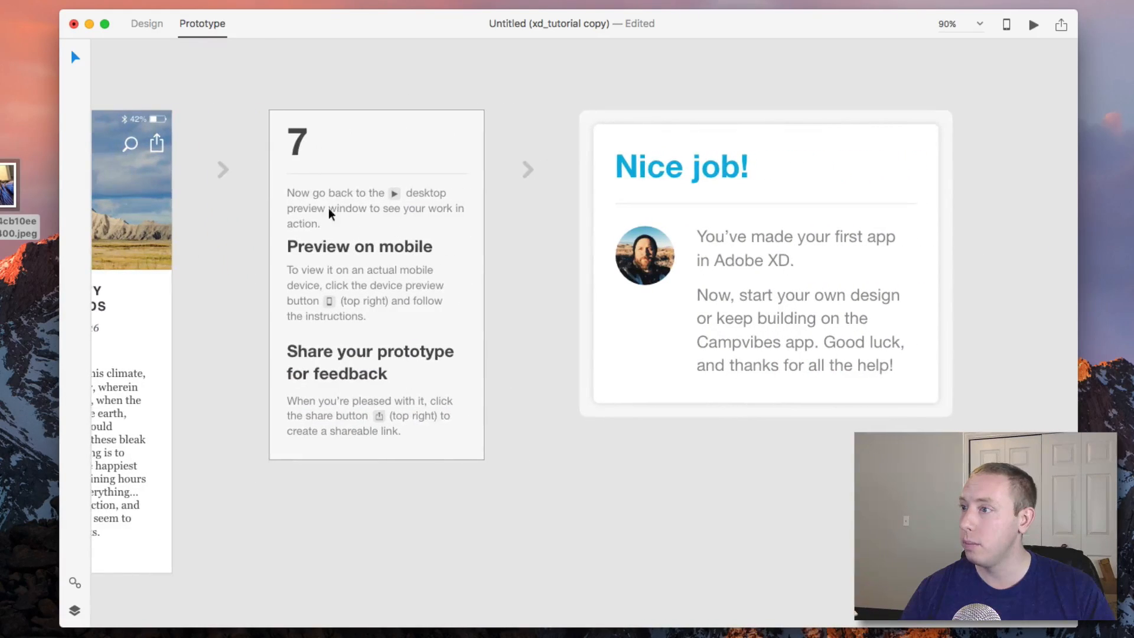
{"action": "left_click", "coordinate": [1034, 25]}
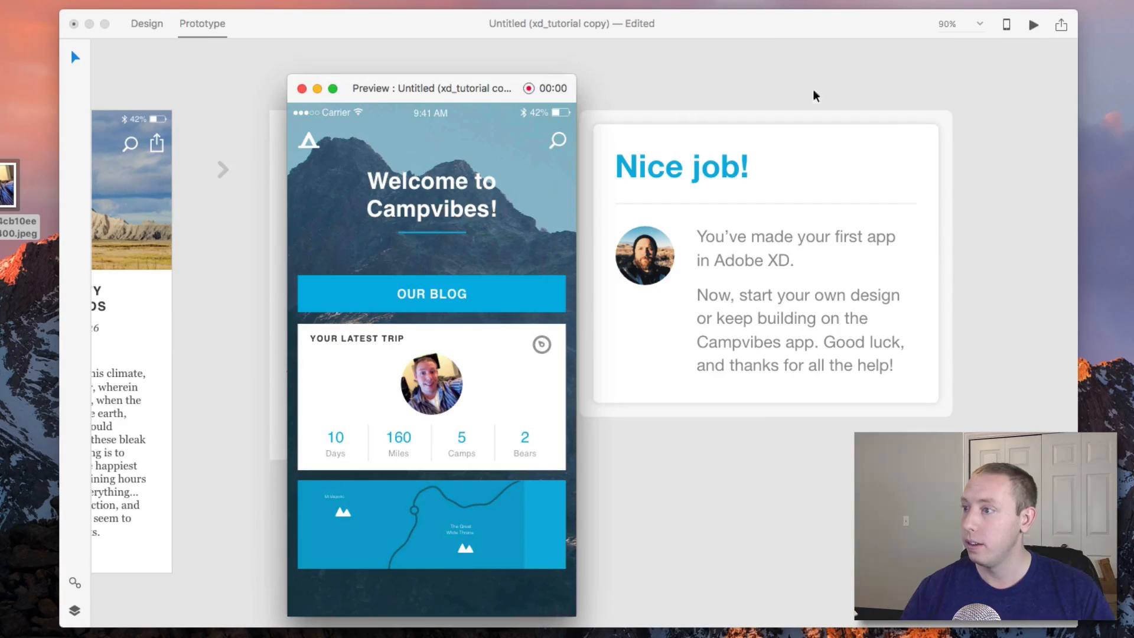
{"action": "left_click", "coordinate": [407, 297]}
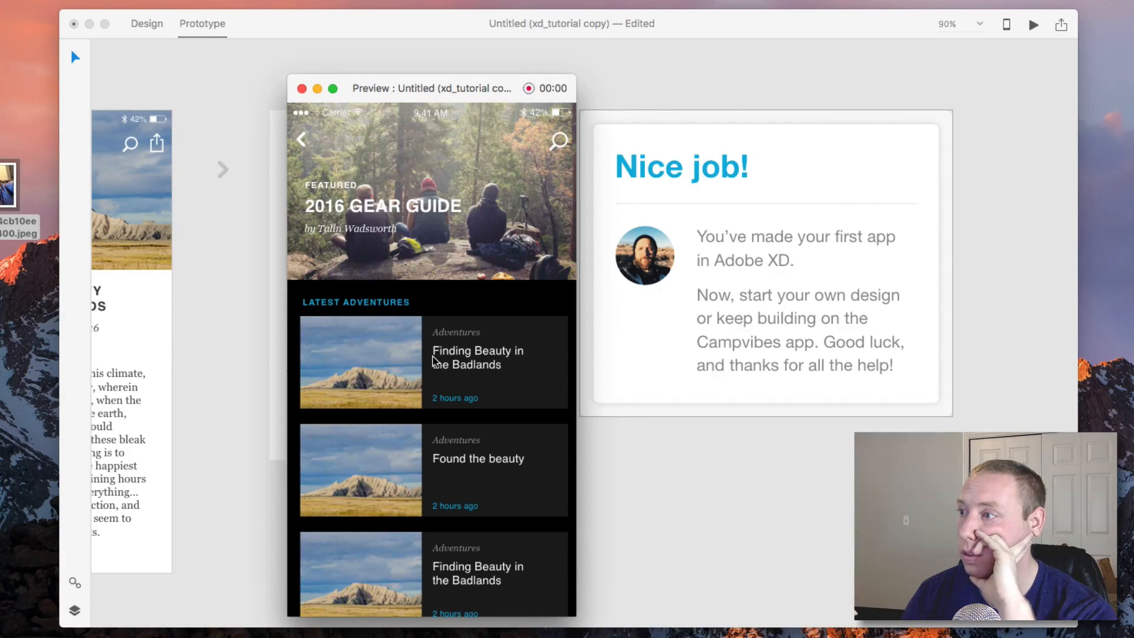
{"action": "left_click", "coordinate": [316, 152]}
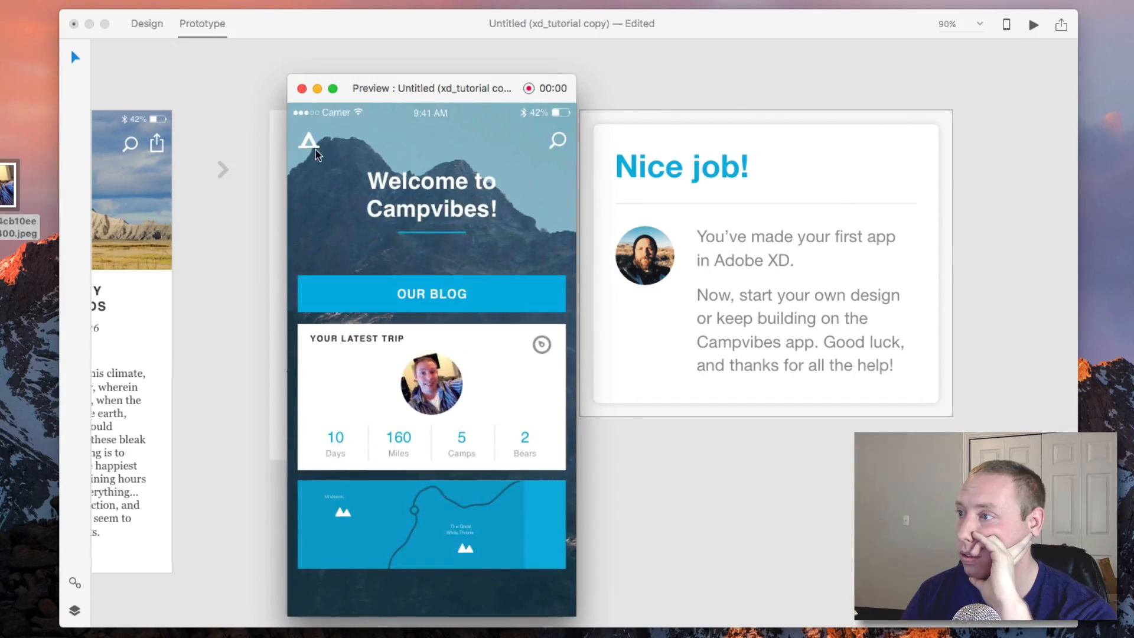
{"action": "left_click", "coordinate": [301, 89]}
Preview the Gear artboard, scroll through it, and test the Next Article and back links.
{"action": "scroll", "coordinate": [240, 141], "scroll_direction": "left", "scroll_amount": 15}
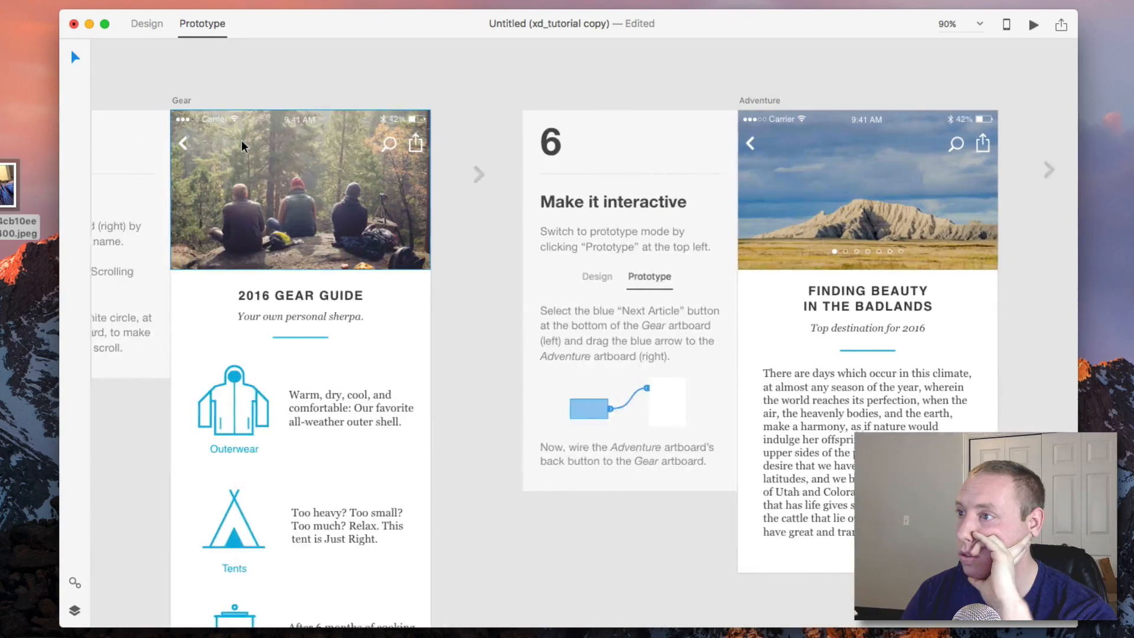
{"action": "scroll", "coordinate": [241, 140], "scroll_direction": "left", "scroll_amount": 2}
{"action": "left_click", "coordinate": [221, 101]}
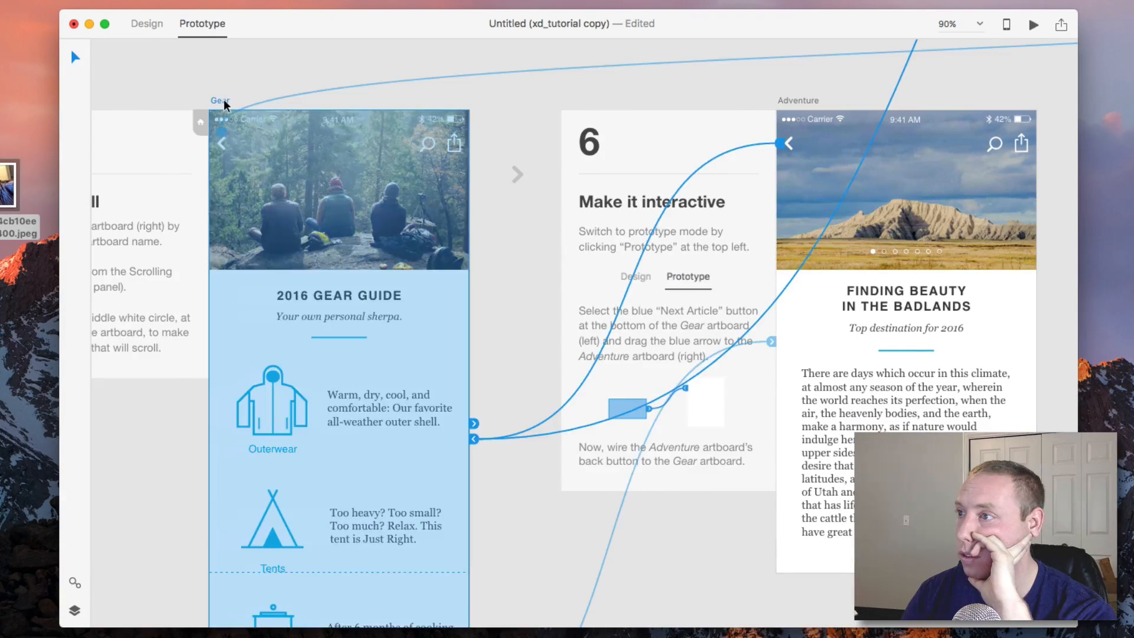
{"action": "left_click", "coordinate": [1033, 26]}
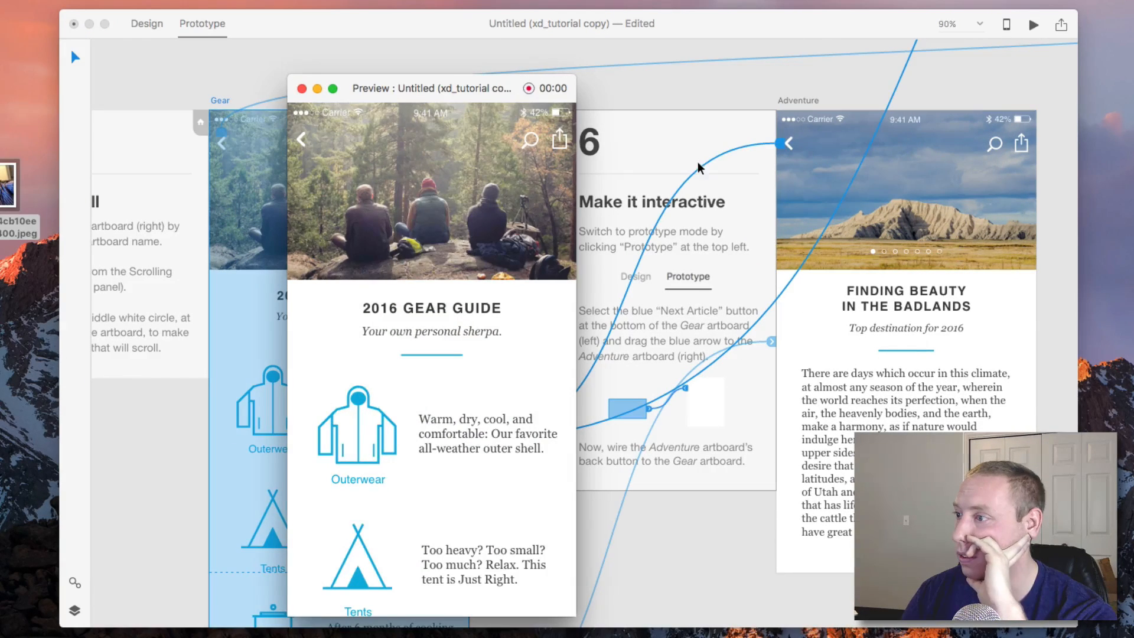
{"action": "scroll", "coordinate": [493, 231], "scroll_direction": "down", "scroll_amount": 3}
{"action": "scroll", "coordinate": [491, 230], "scroll_direction": "up", "scroll_amount": 5}
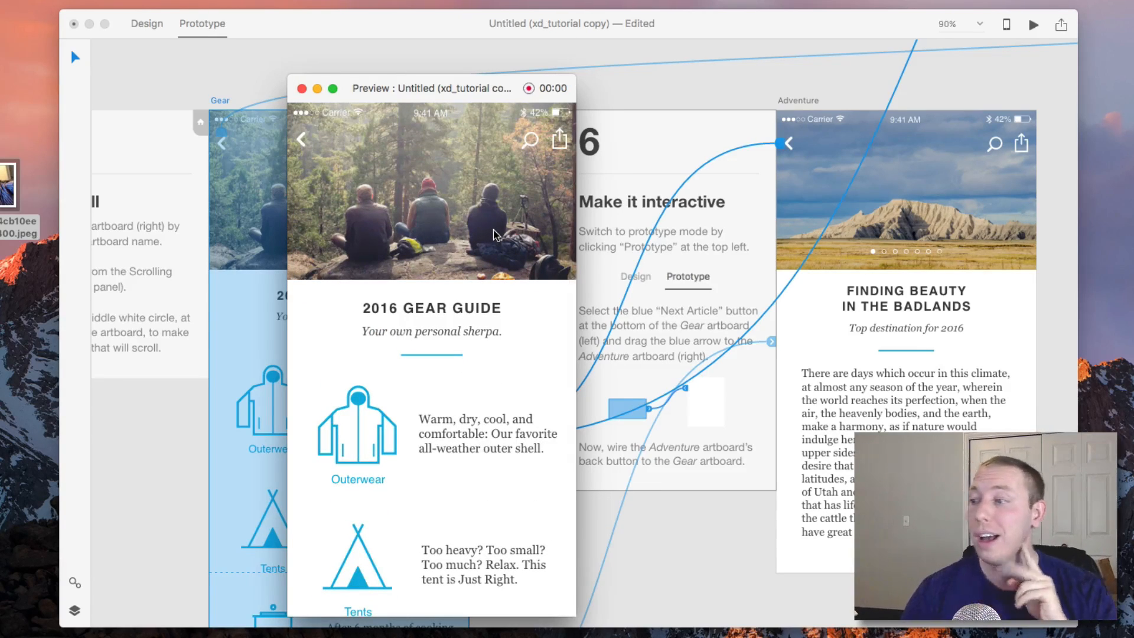
{"action": "scroll", "coordinate": [494, 234], "scroll_direction": "down", "scroll_amount": 5}
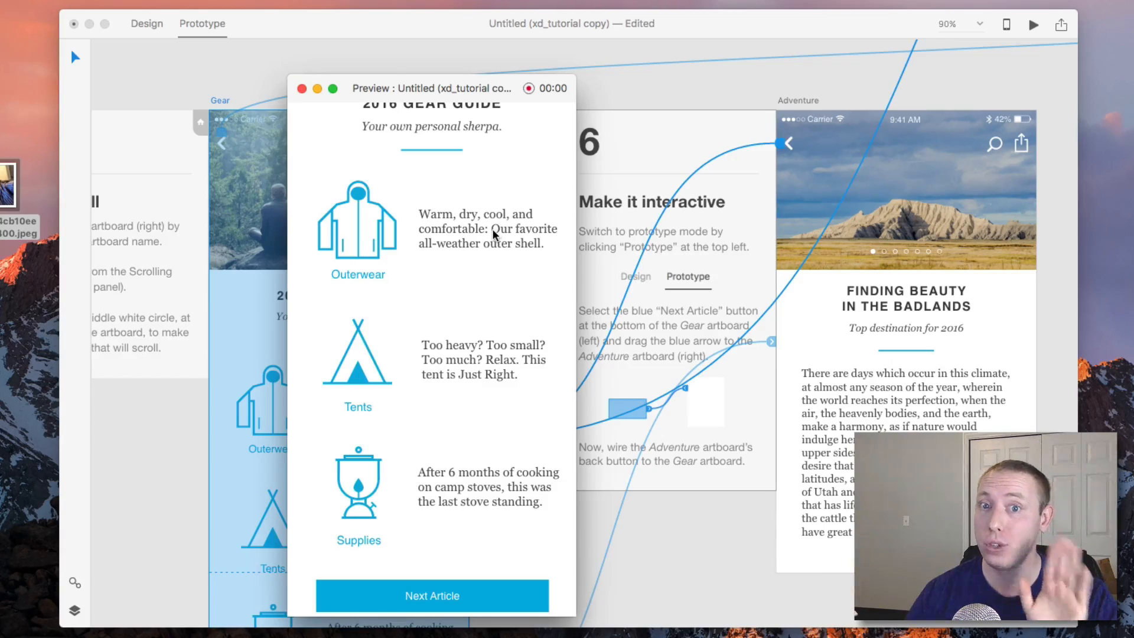
{"action": "scroll", "coordinate": [492, 229], "scroll_direction": "down", "scroll_amount": 1}
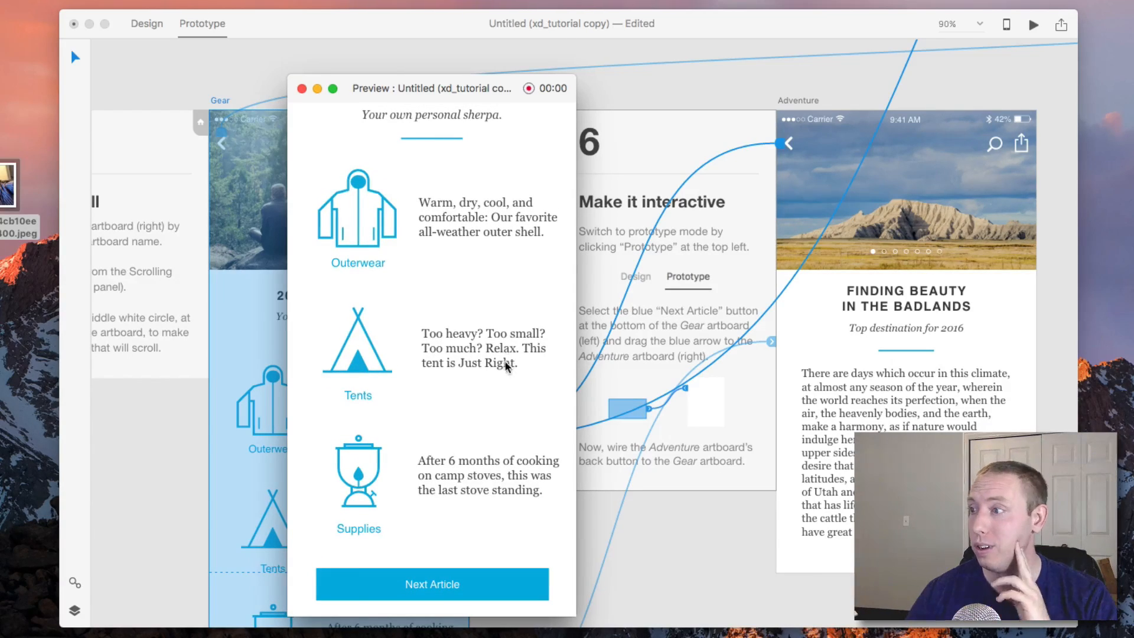
{"action": "scroll", "coordinate": [506, 364], "scroll_direction": "up", "scroll_amount": 5}
{"action": "scroll", "coordinate": [504, 359], "scroll_direction": "down", "scroll_amount": 4}
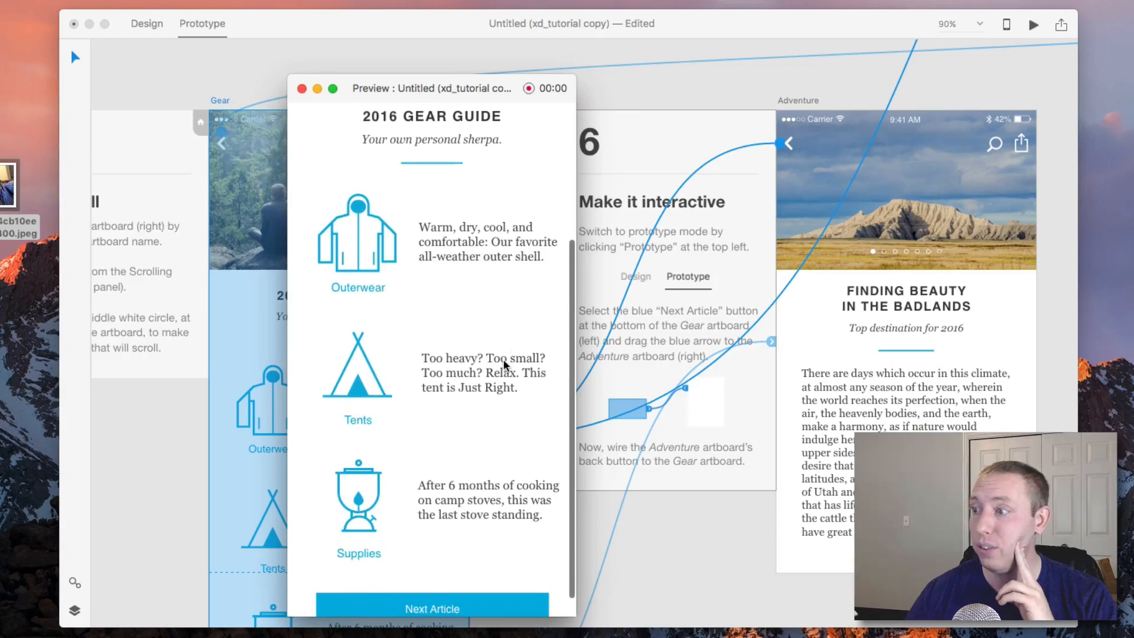
{"action": "scroll", "coordinate": [504, 363], "scroll_direction": "up", "scroll_amount": 5}
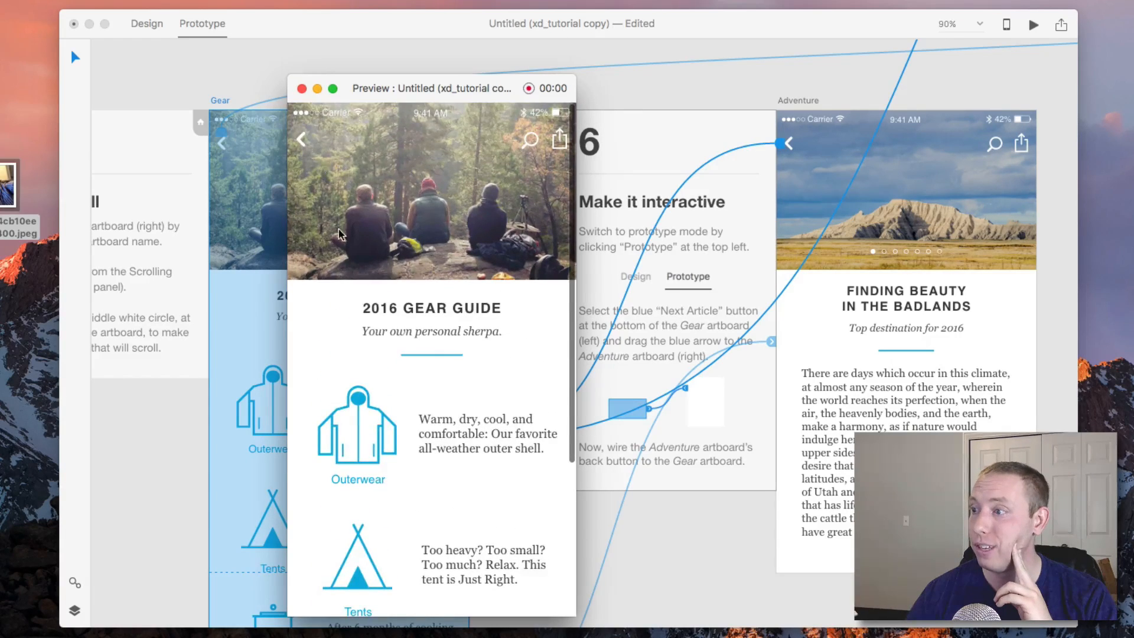
{"action": "scroll", "coordinate": [338, 229], "scroll_direction": "down", "scroll_amount": 6}
{"action": "left_click", "coordinate": [499, 585]}
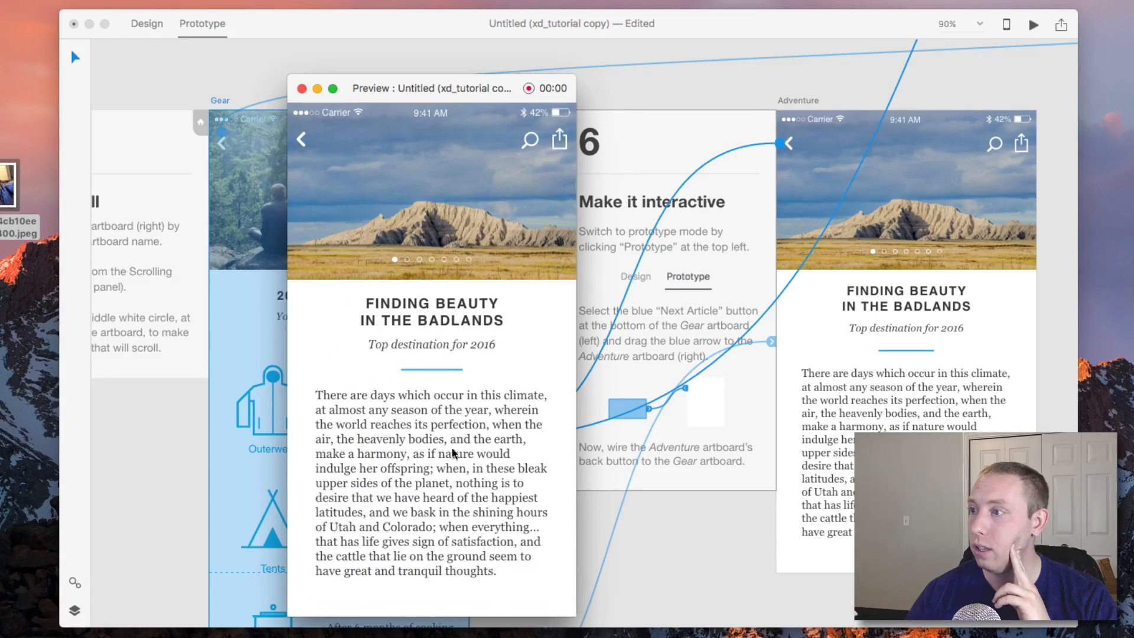
{"action": "left_click", "coordinate": [302, 142]}
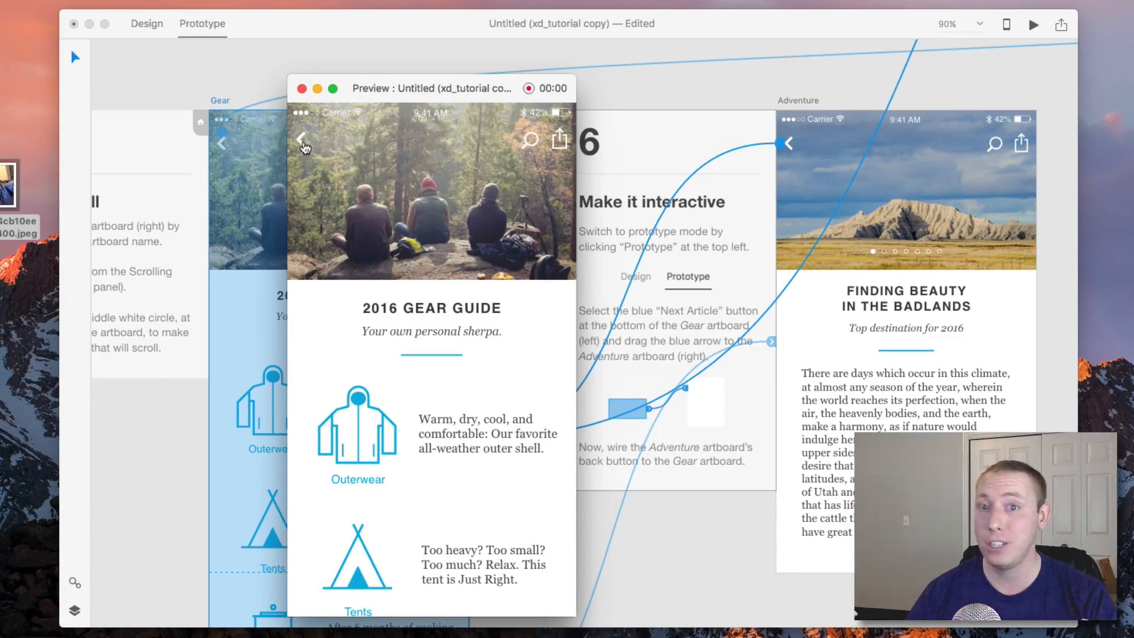
{"action": "left_click", "coordinate": [301, 88]}
{"action": "left_click", "coordinate": [518, 378]}
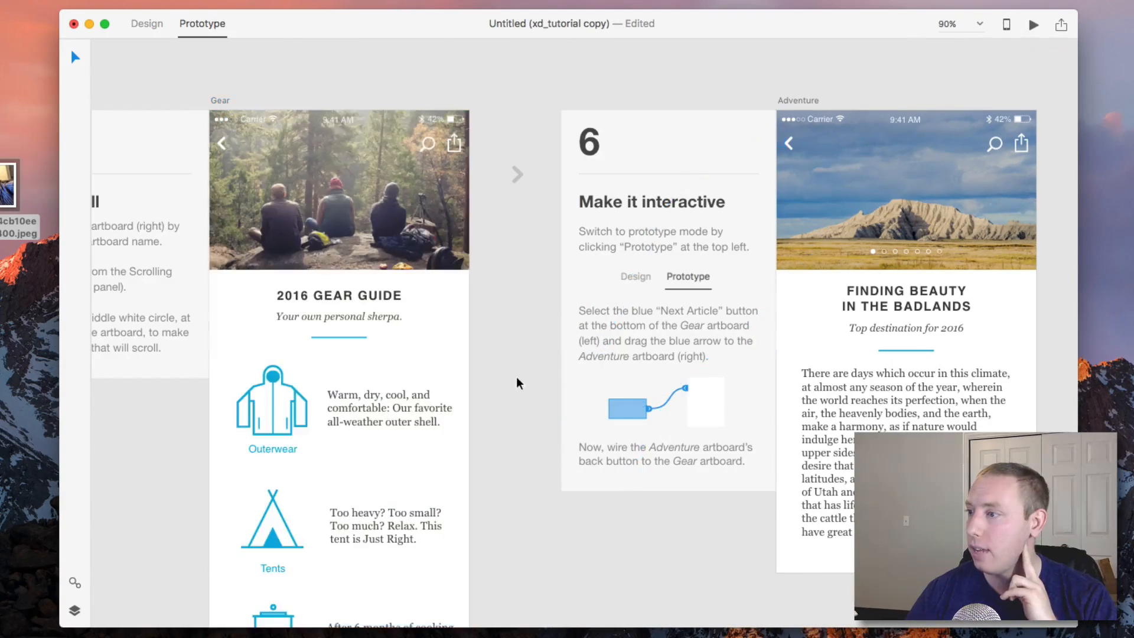
Set the Adventure artboard back button link's transition to Push Left.
{"action": "left_click", "coordinate": [789, 144]}
{"action": "left_click", "coordinate": [475, 440]}
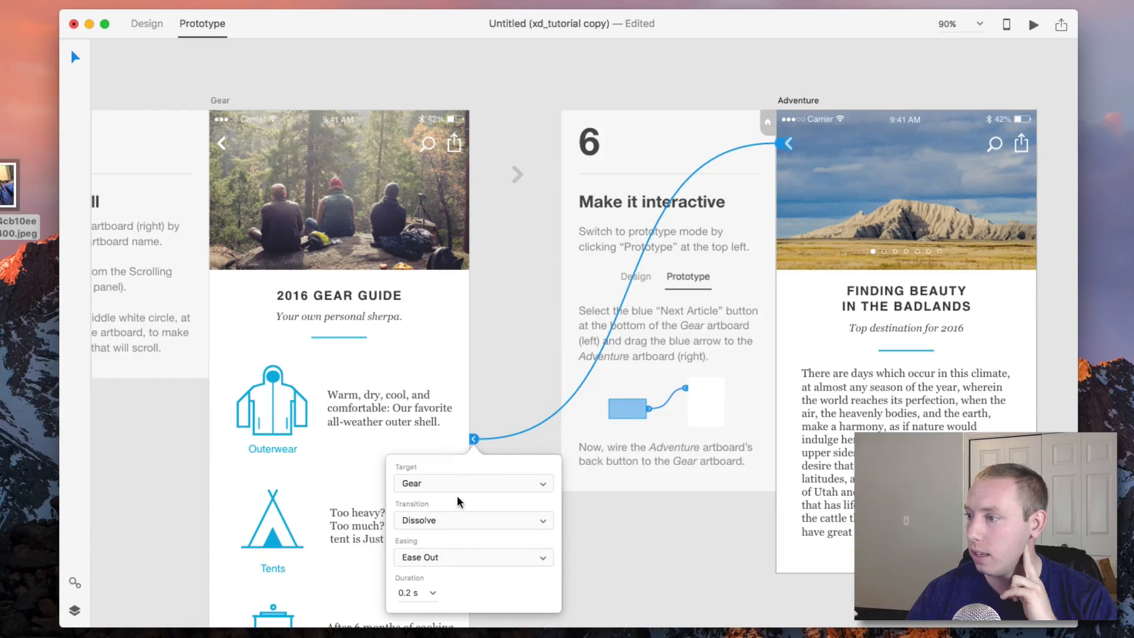
{"action": "left_click", "coordinate": [451, 519]}
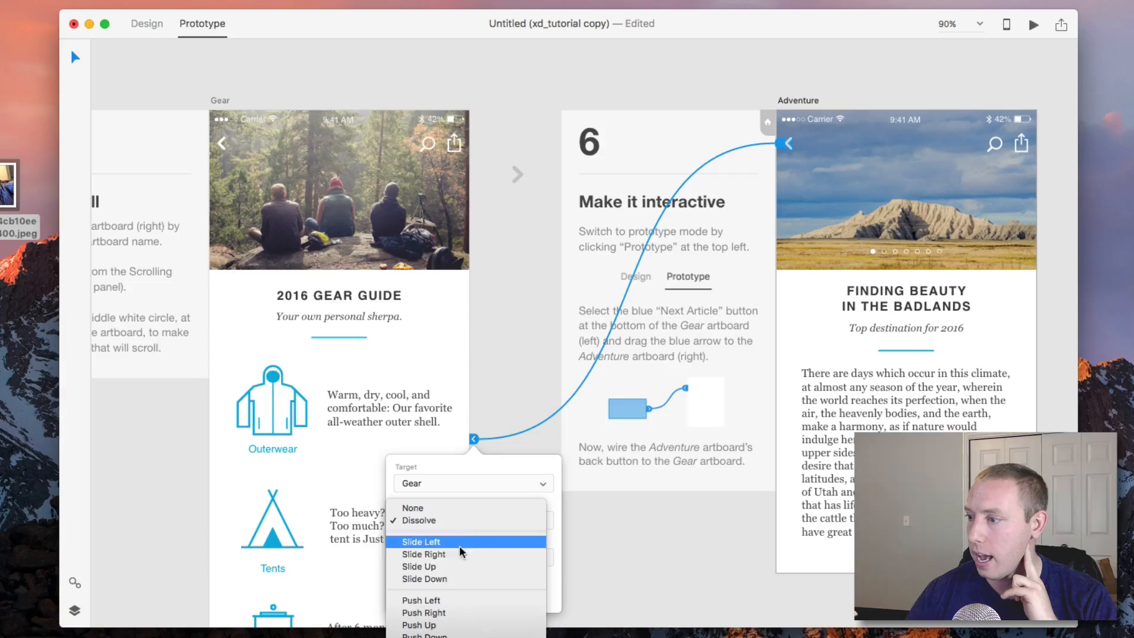
{"action": "left_click", "coordinate": [459, 598]}
{"action": "left_click", "coordinate": [605, 564]}
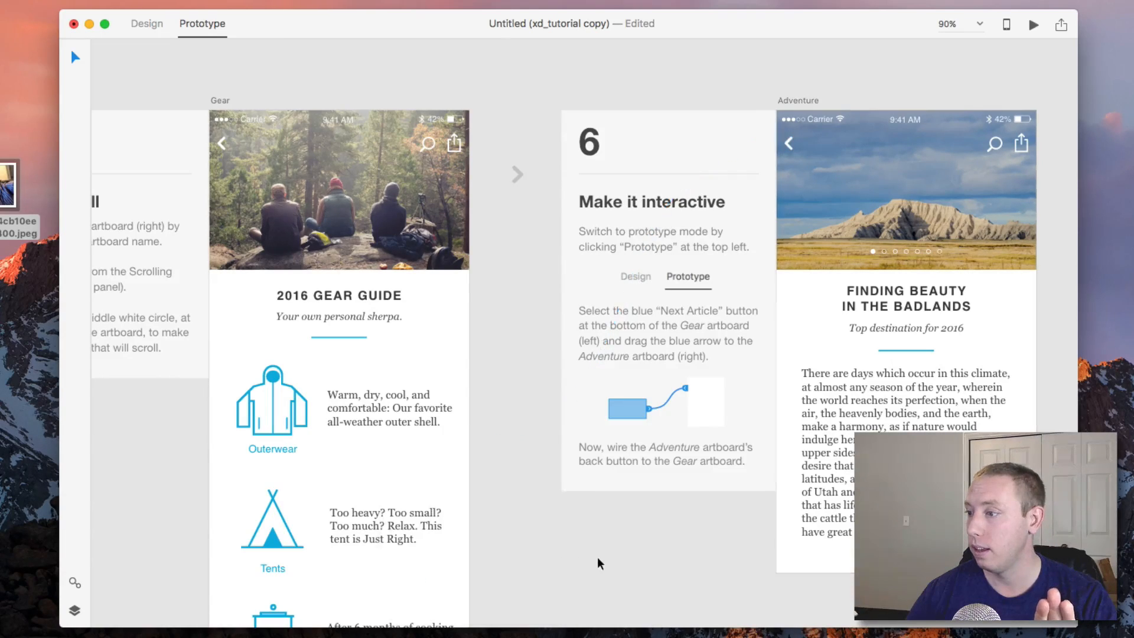
Set the Gear artboard's Next Article link transition to Push Right.
{"action": "scroll", "coordinate": [478, 514], "scroll_direction": "down", "scroll_amount": 6}
{"action": "left_click", "coordinate": [397, 415]}
{"action": "left_click", "coordinate": [448, 413]}
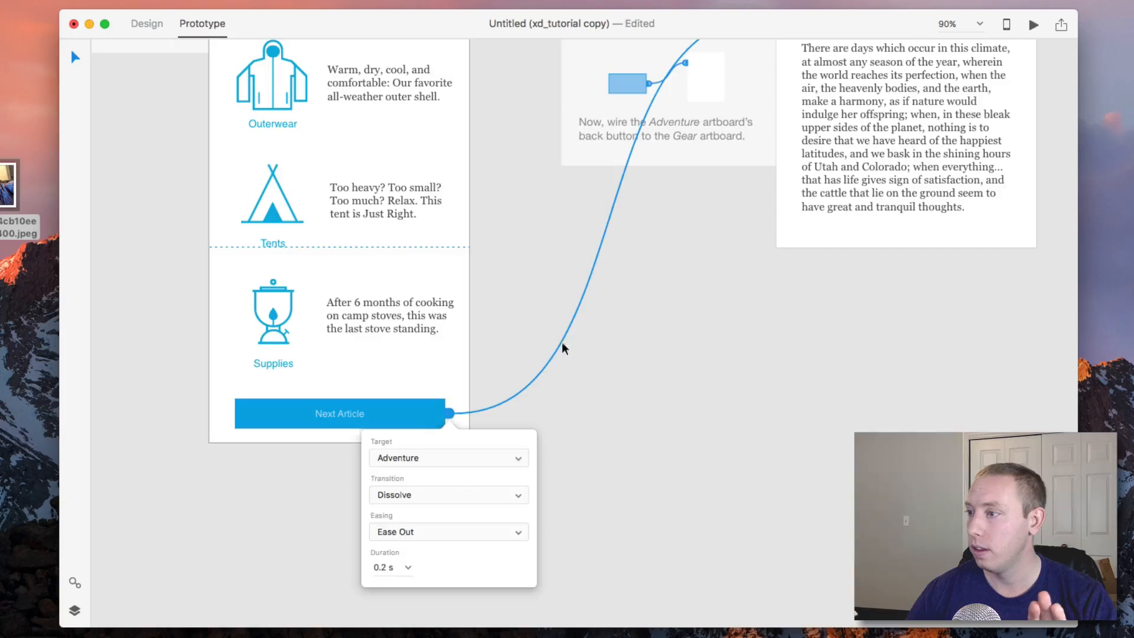
{"action": "scroll", "coordinate": [662, 325], "scroll_direction": "up", "scroll_amount": 6}
{"action": "left_click", "coordinate": [764, 171]}
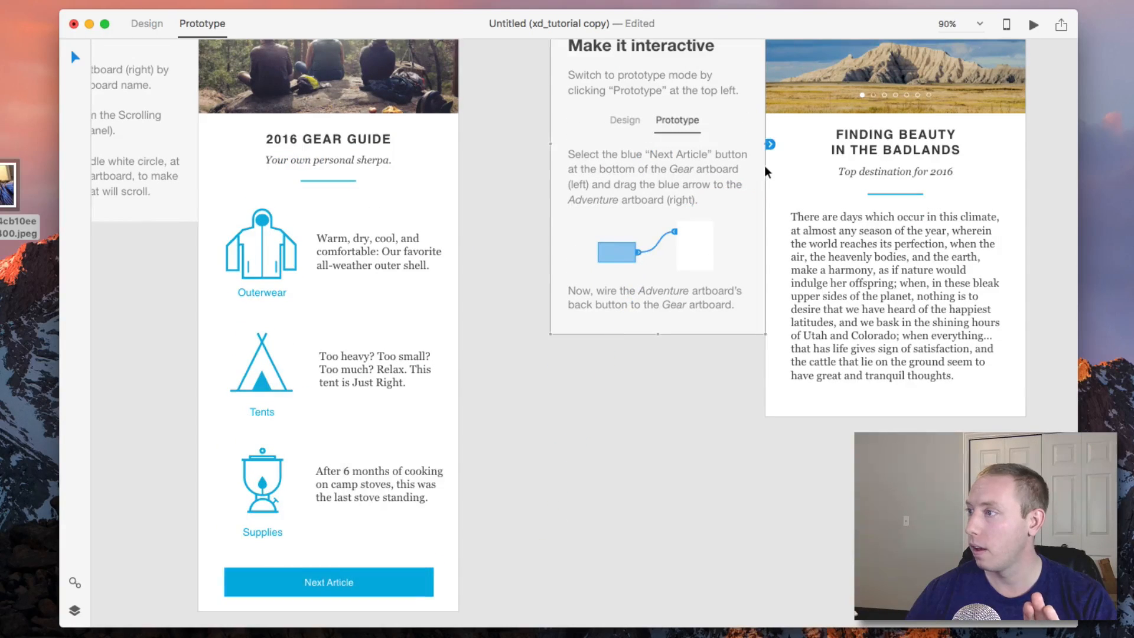
{"action": "left_click", "coordinate": [428, 583]}
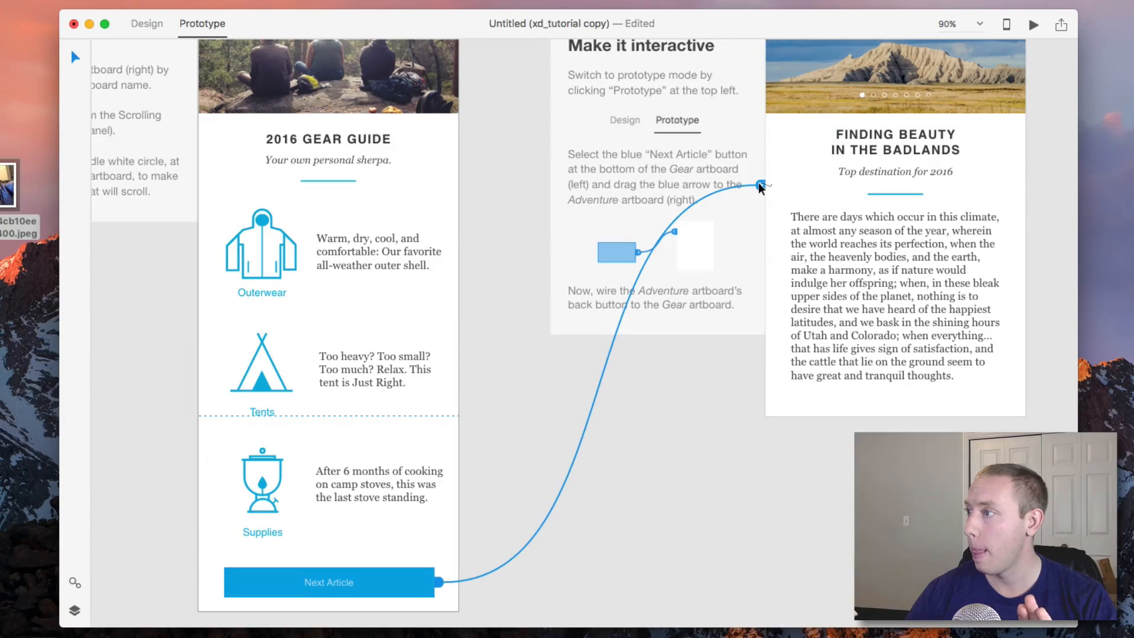
{"action": "left_click", "coordinate": [761, 185]}
{"action": "left_click", "coordinate": [728, 114]}
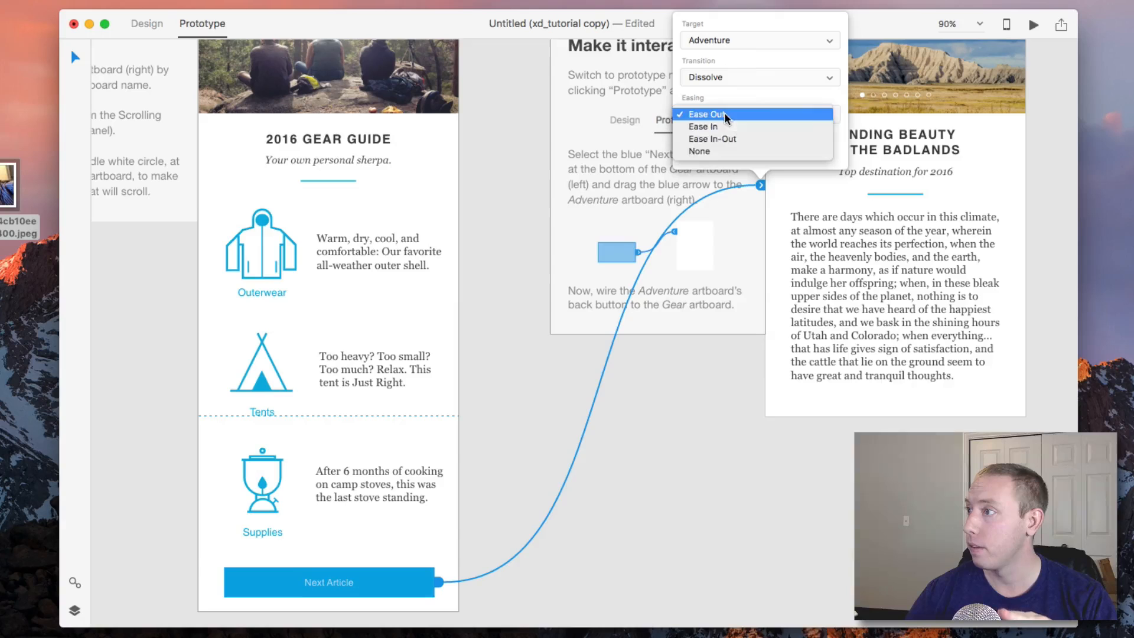
{"action": "left_click", "coordinate": [699, 75]}
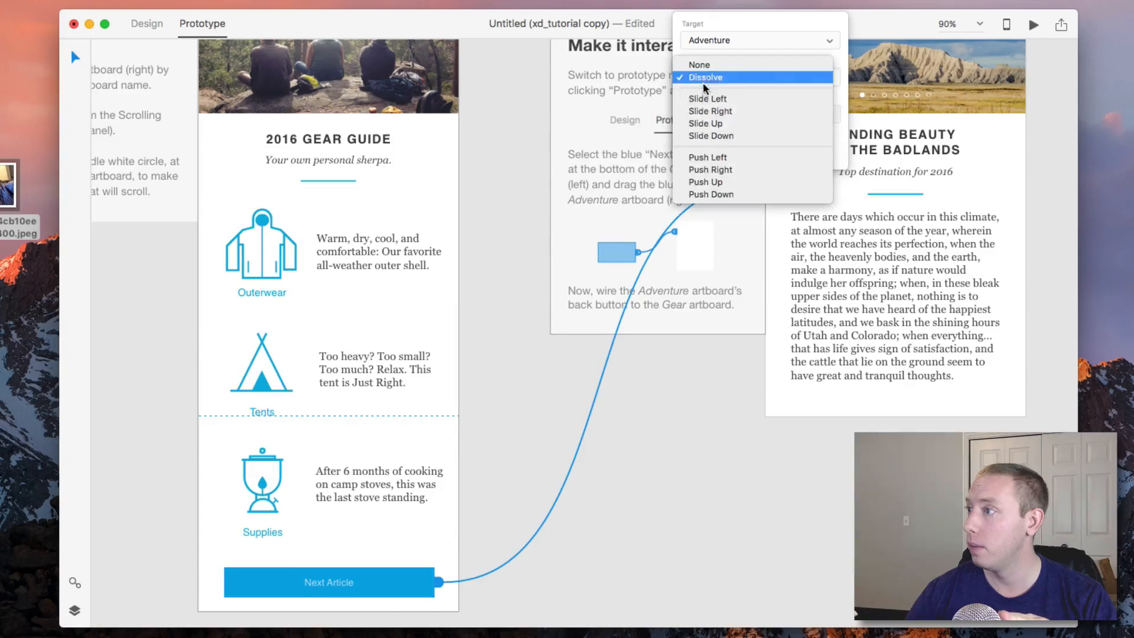
{"action": "left_click", "coordinate": [724, 167]}
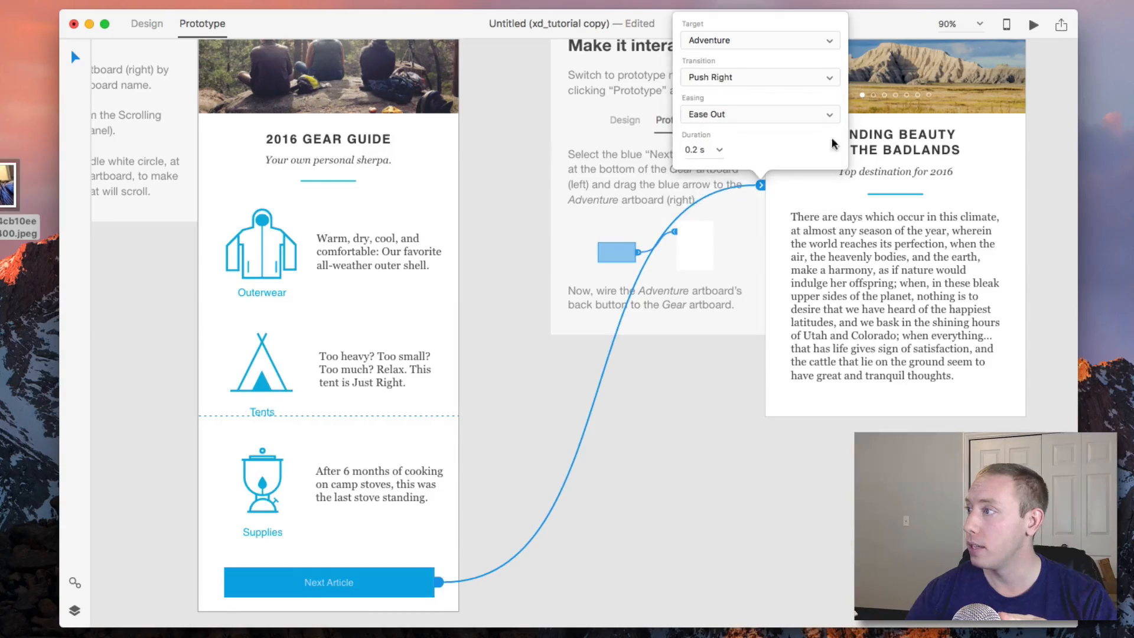
{"action": "left_click", "coordinate": [788, 348]}
Preview the Gear artboard, test the Next Article and back transitions, then close the preview.
{"action": "scroll", "coordinate": [417, 190], "scroll_direction": "up", "scroll_amount": 5}
{"action": "left_click", "coordinate": [210, 188]}
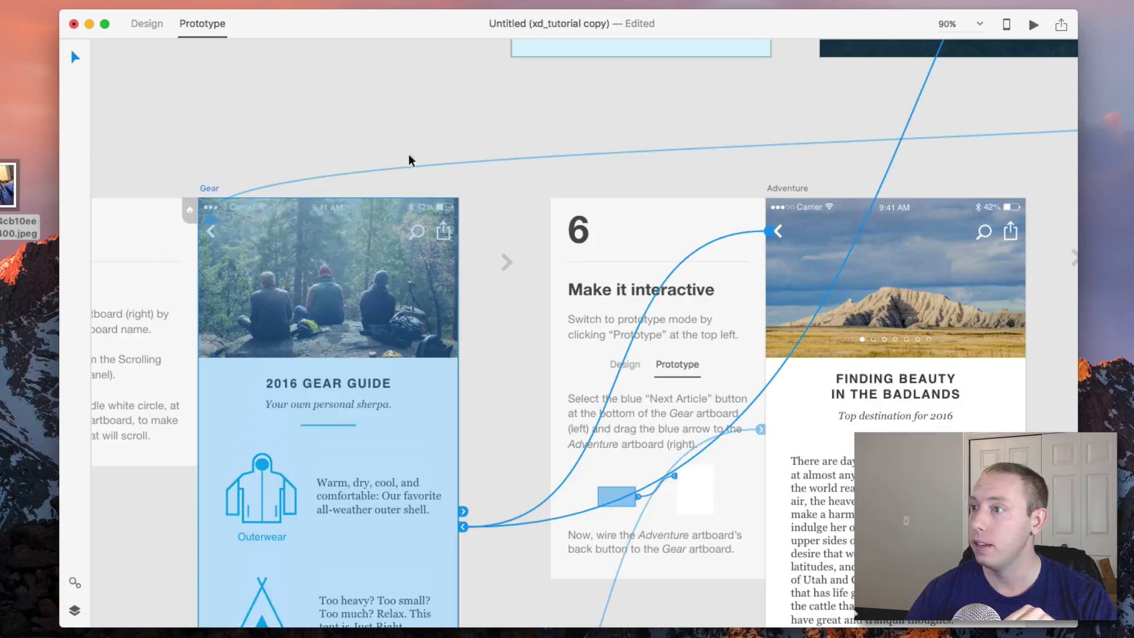
{"action": "left_click", "coordinate": [1033, 25]}
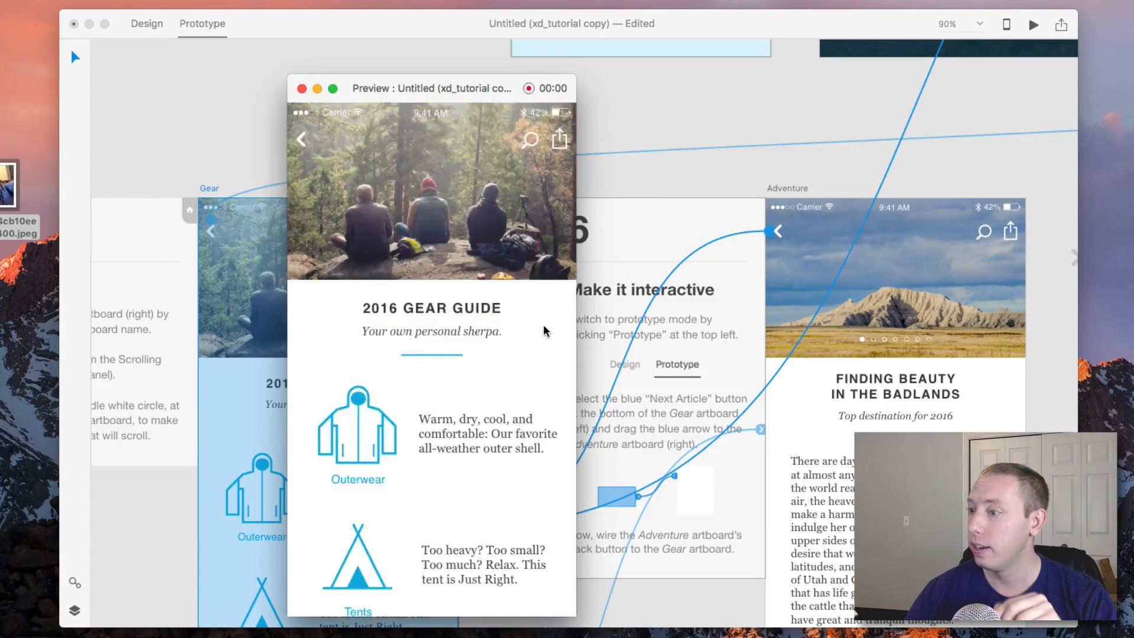
{"action": "scroll", "coordinate": [473, 443], "scroll_direction": "down", "scroll_amount": 5}
{"action": "left_click", "coordinate": [418, 578]}
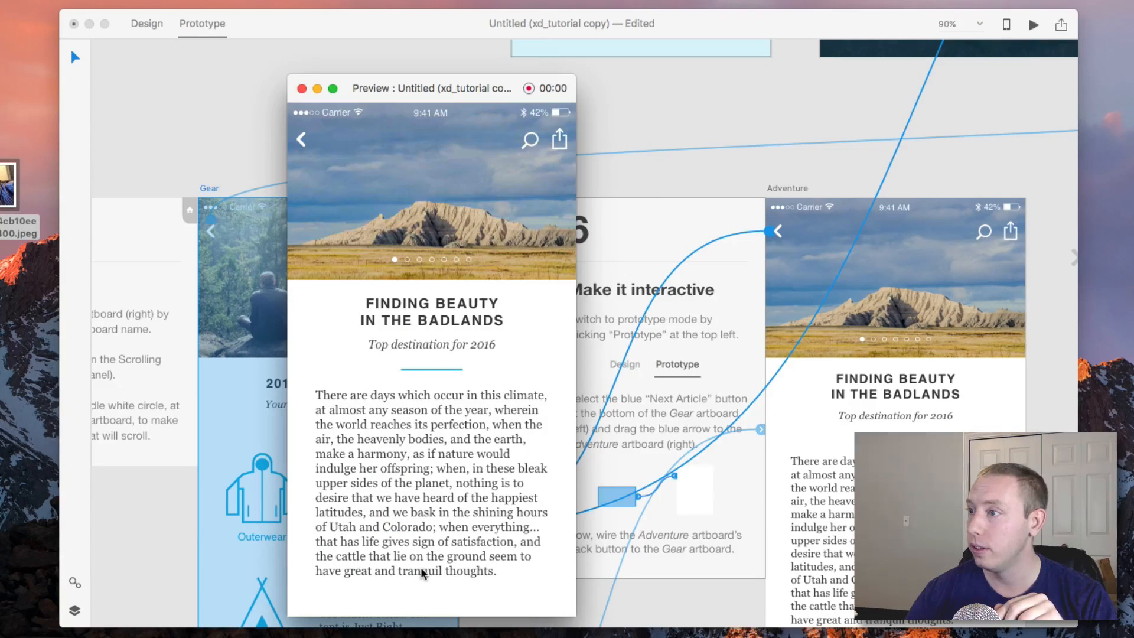
{"action": "left_click", "coordinate": [303, 141]}
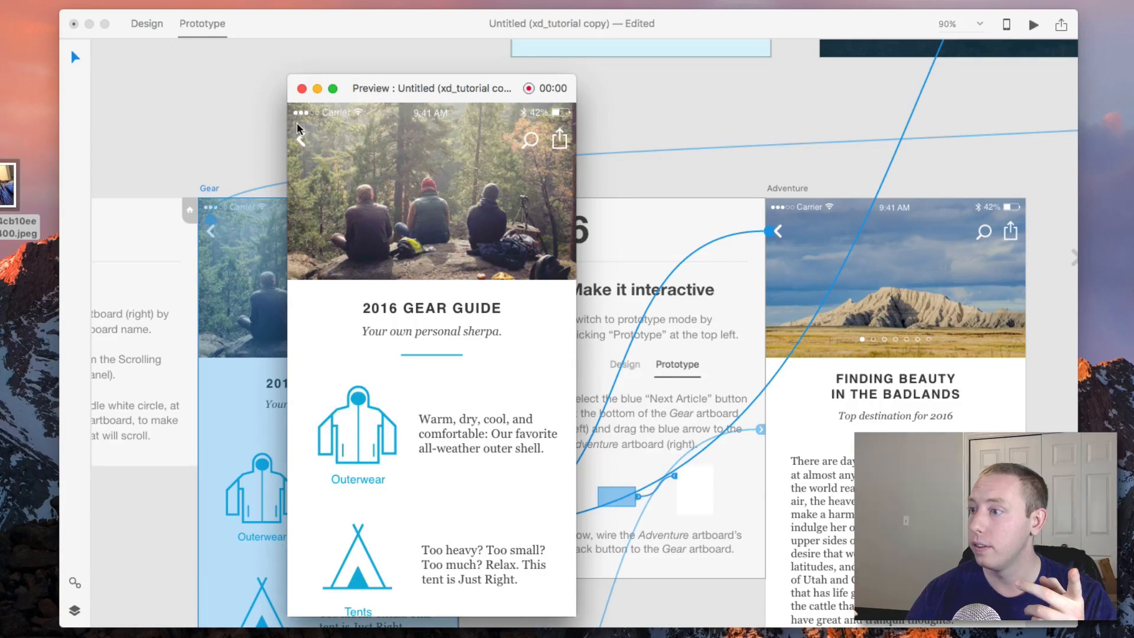
{"action": "left_click", "coordinate": [302, 89]}
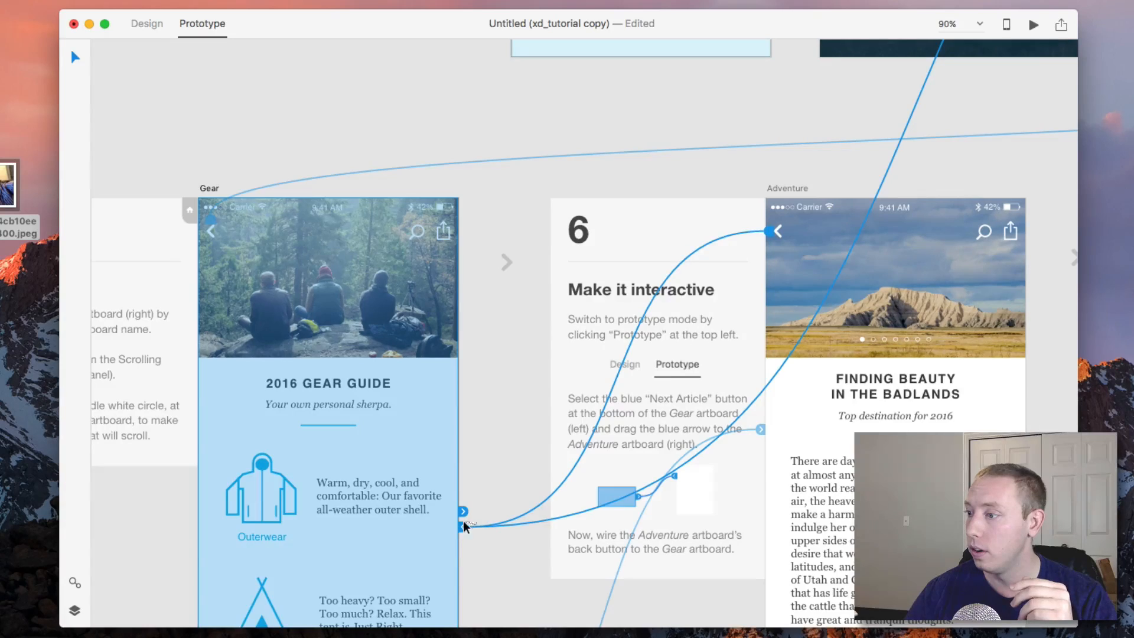
Change the Next Article link's transition to Push Left.
{"action": "scroll", "coordinate": [467, 528], "scroll_direction": "down", "scroll_amount": 5}
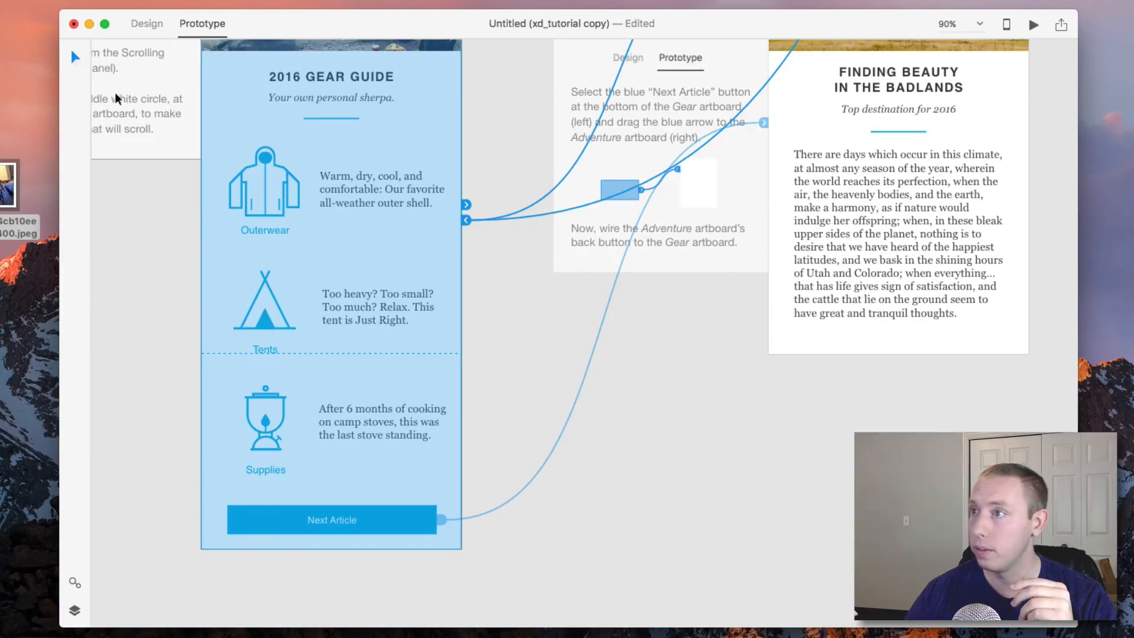
{"action": "left_click", "coordinate": [444, 520]}
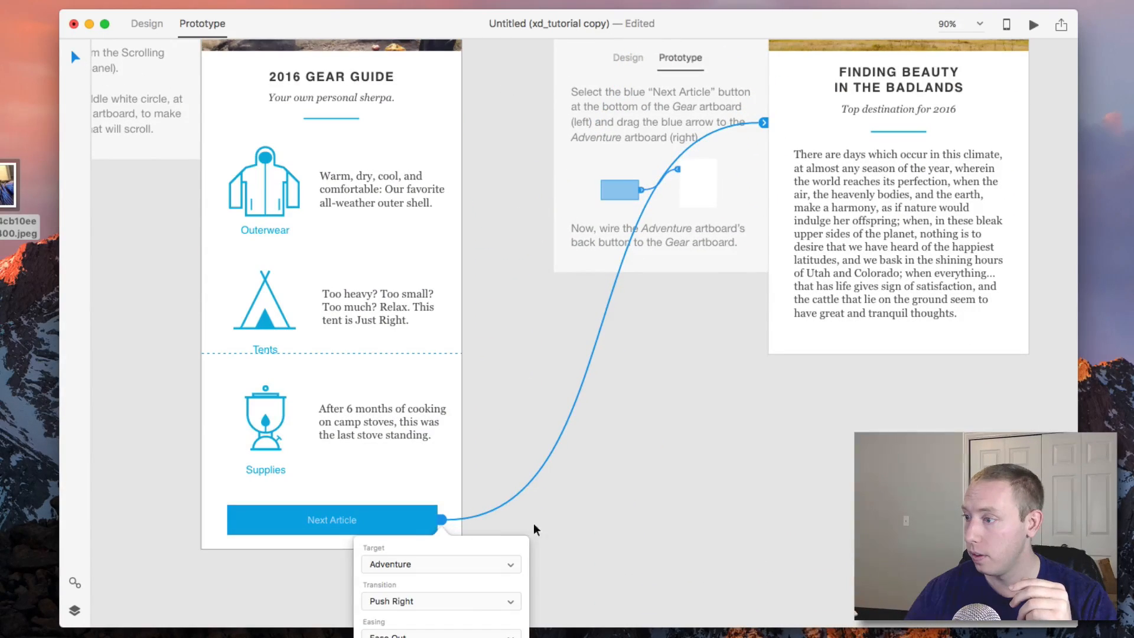
{"action": "left_click", "coordinate": [470, 602]}
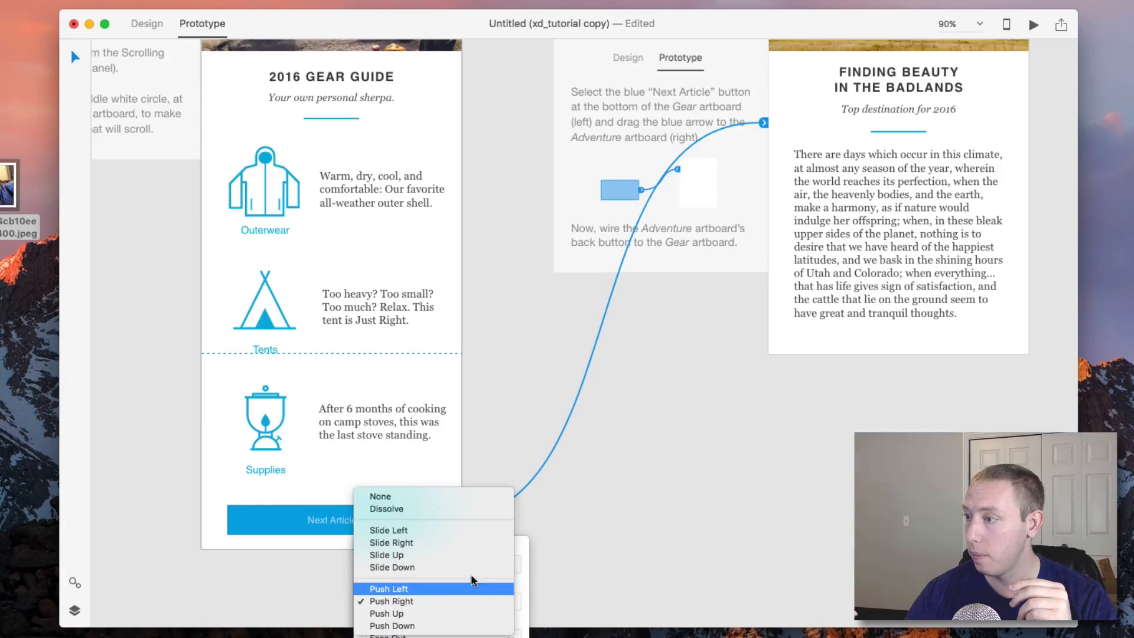
{"action": "left_click", "coordinate": [463, 588]}
{"action": "left_click", "coordinate": [681, 388]}
Open the Adventure back button link's transition settings and its transition list.
{"action": "scroll", "coordinate": [784, 183], "scroll_direction": "up", "scroll_amount": 4}
{"action": "left_click", "coordinate": [781, 145]}
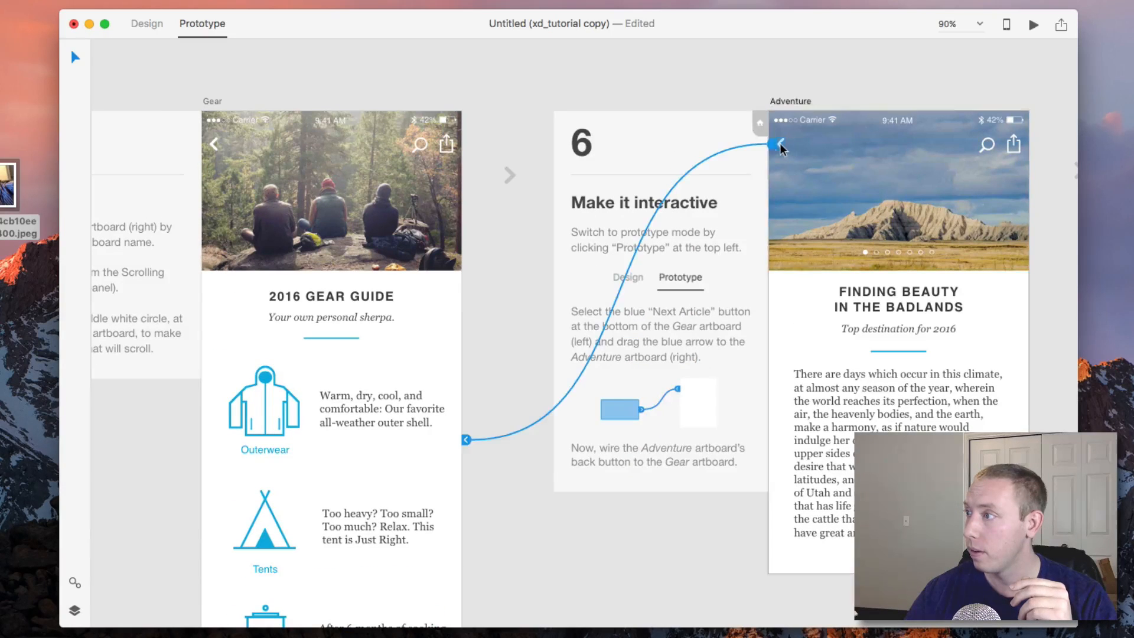
{"action": "left_click", "coordinate": [466, 442]}
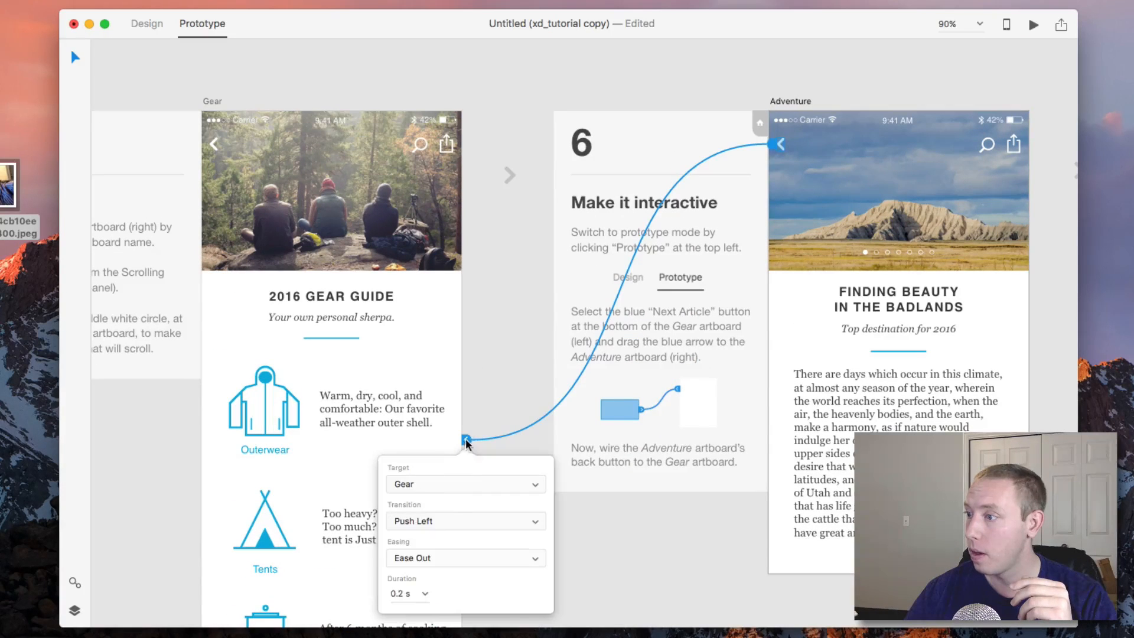
{"action": "left_click", "coordinate": [452, 522]}
{"action": "left_click", "coordinate": [630, 558]}
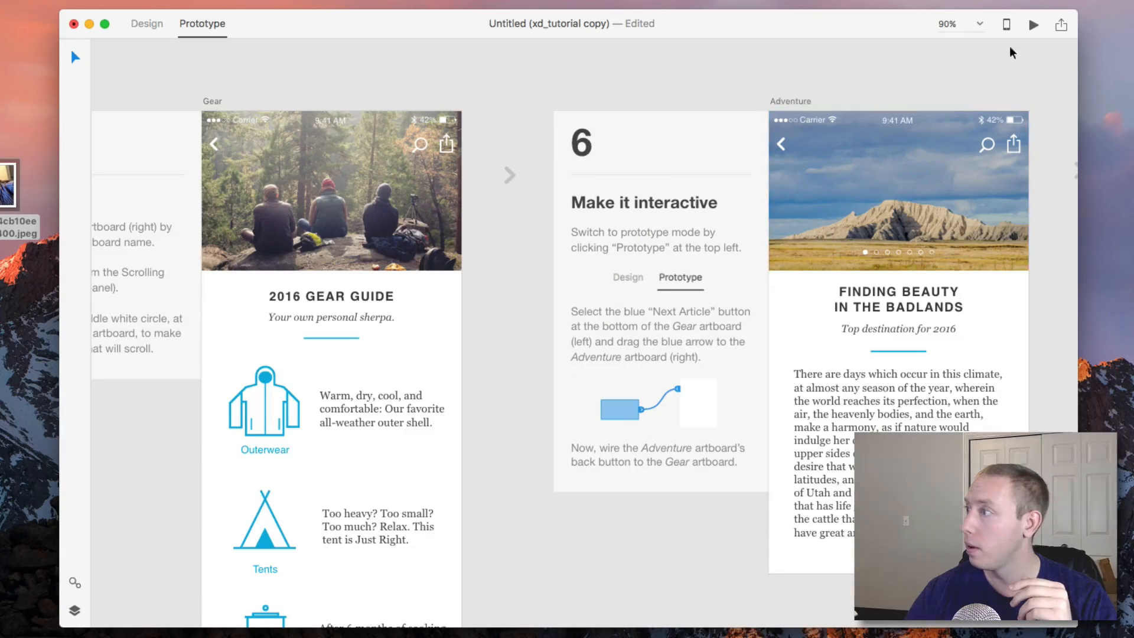
Preview the Gear artboard again, test Next Article and back navigation, then close the preview.
{"action": "left_click", "coordinate": [208, 102]}
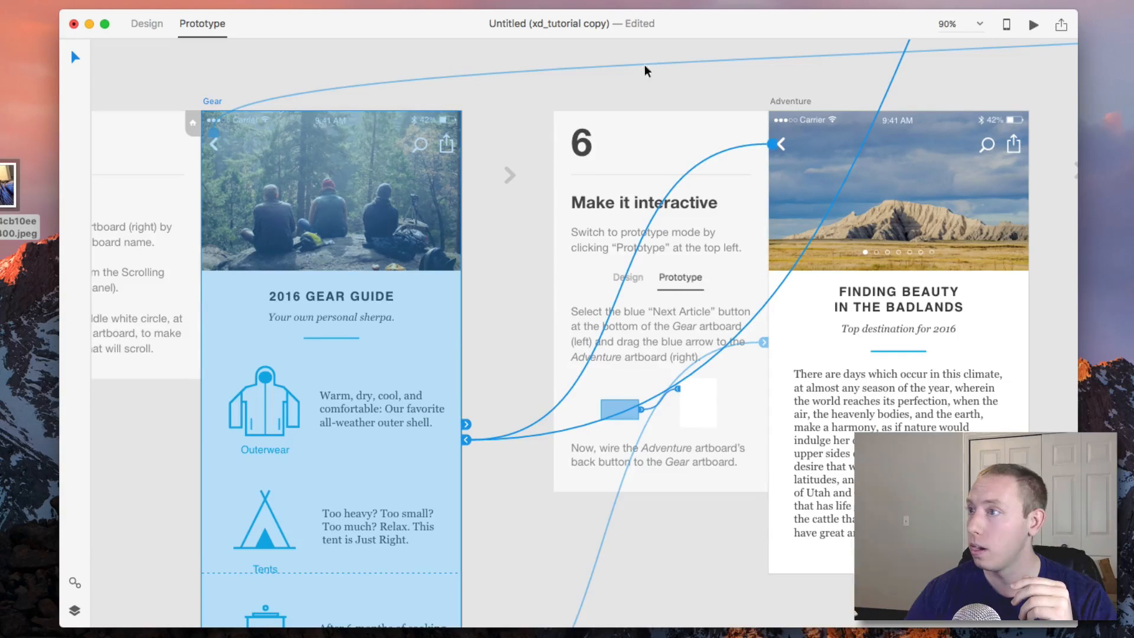
{"action": "left_click", "coordinate": [1034, 24]}
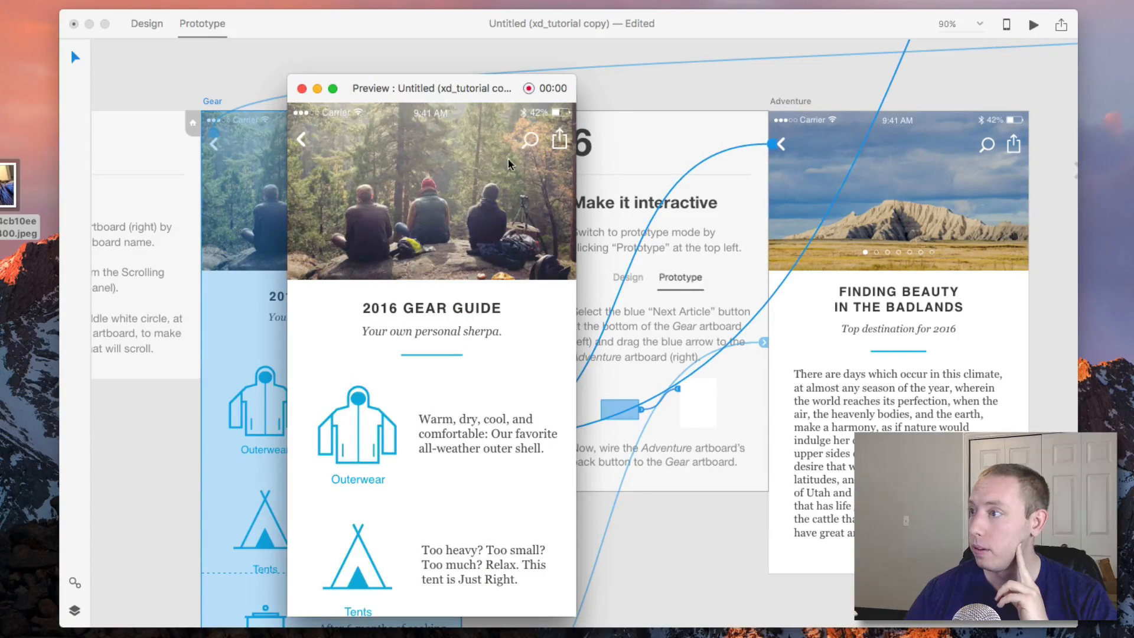
{"action": "scroll", "coordinate": [428, 263], "scroll_direction": "down", "scroll_amount": 3}
{"action": "left_click", "coordinate": [440, 580]}
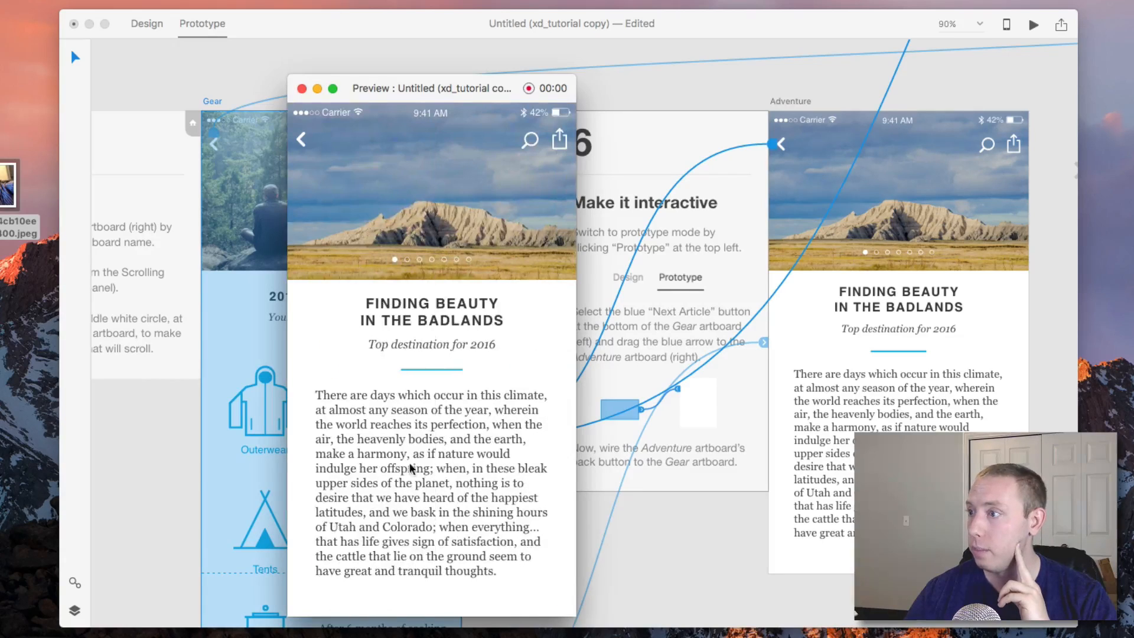
{"action": "left_click", "coordinate": [301, 140]}
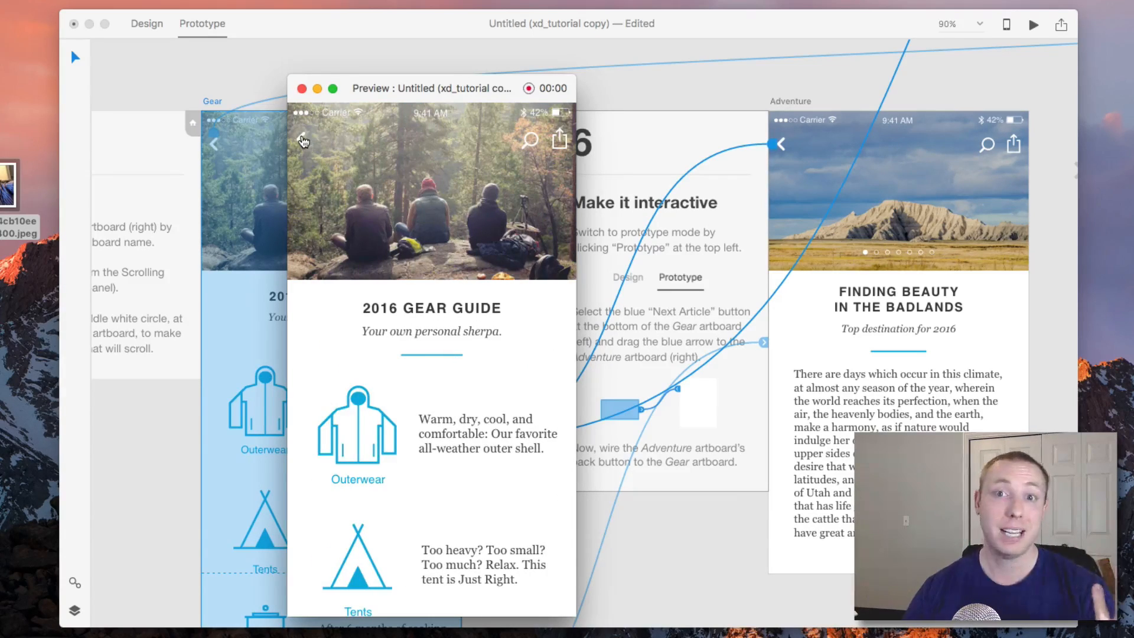
{"action": "left_click", "coordinate": [302, 88]}
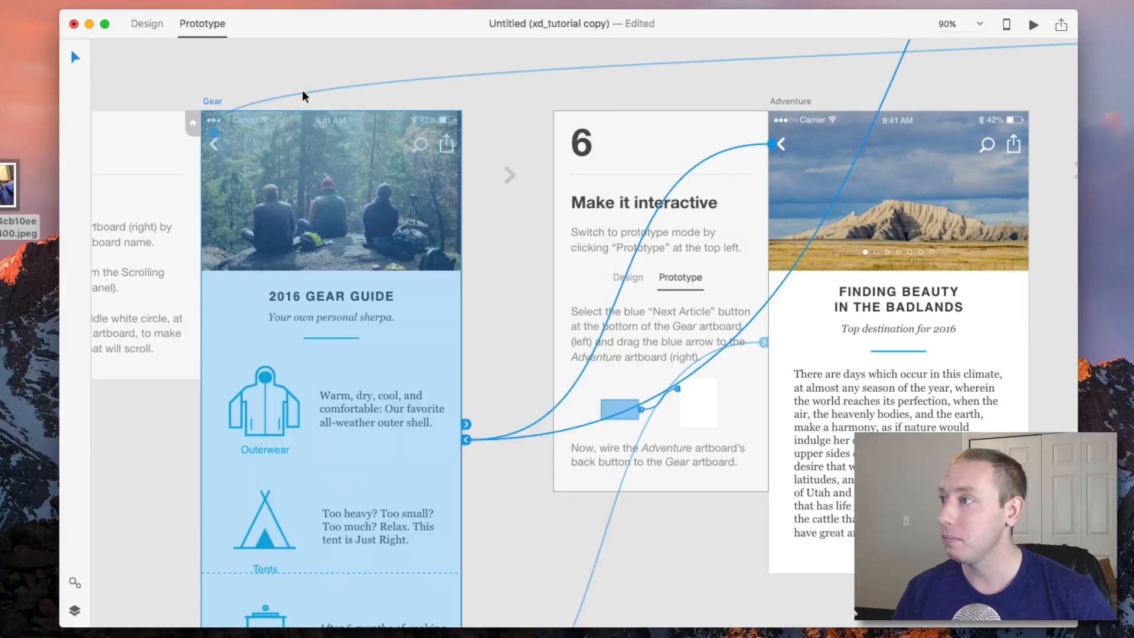
Record a preview session that scrolls the Gear artboard and tests the Next Article and back links.
{"action": "left_click", "coordinate": [1034, 24]}
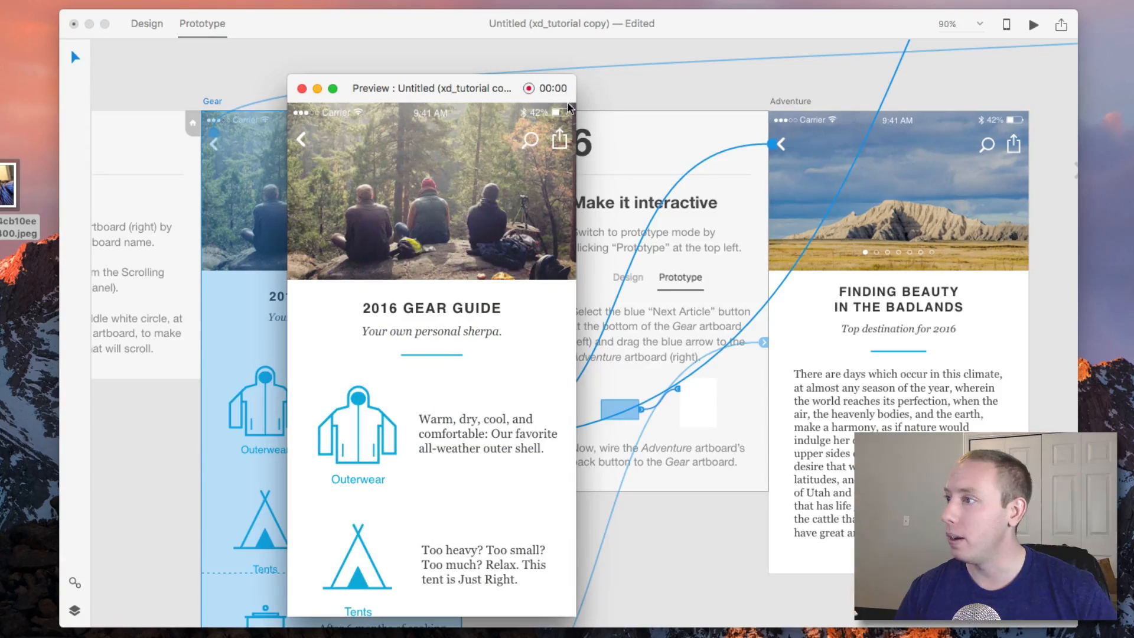
{"action": "left_click", "coordinate": [529, 89]}
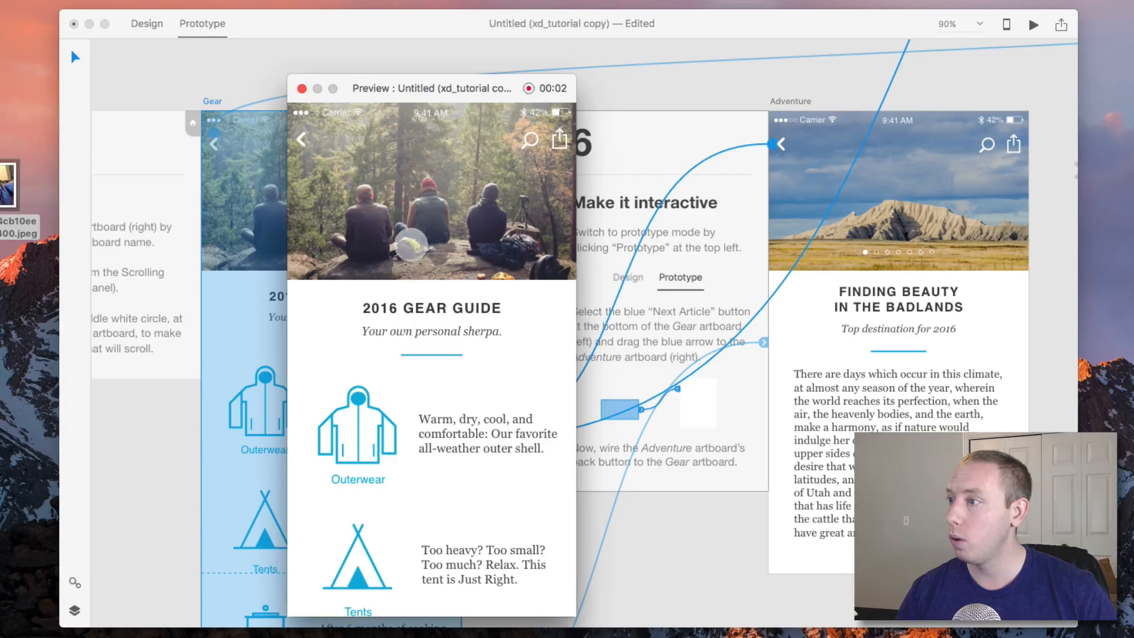
{"action": "scroll", "coordinate": [390, 307], "scroll_direction": "down", "scroll_amount": 5}
{"action": "left_click", "coordinate": [444, 583]}
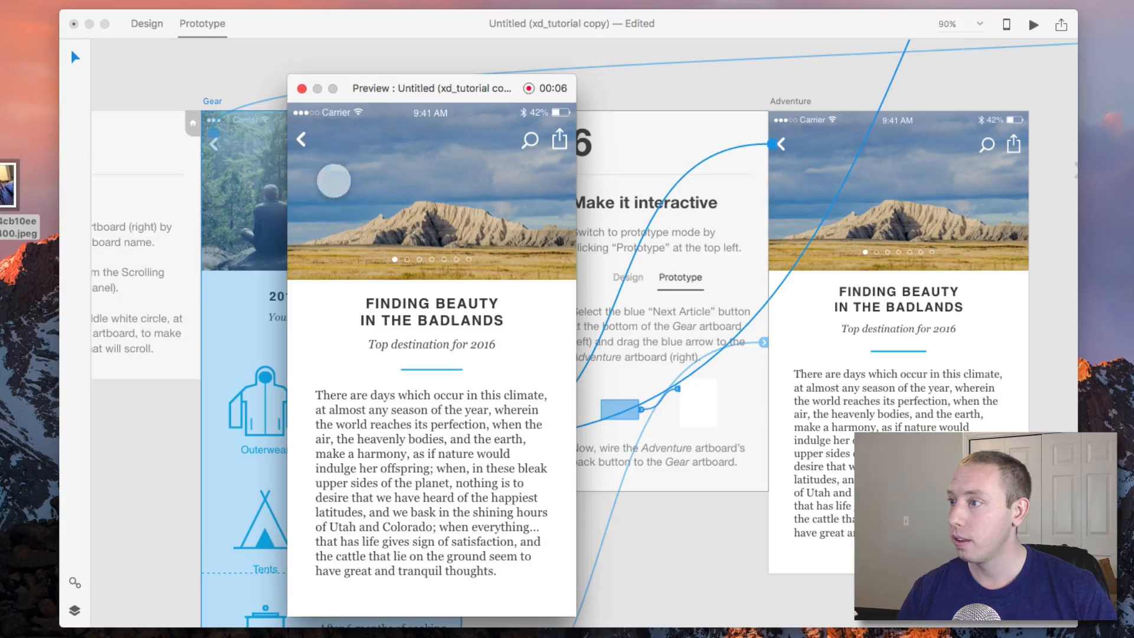
{"action": "left_click", "coordinate": [304, 140]}
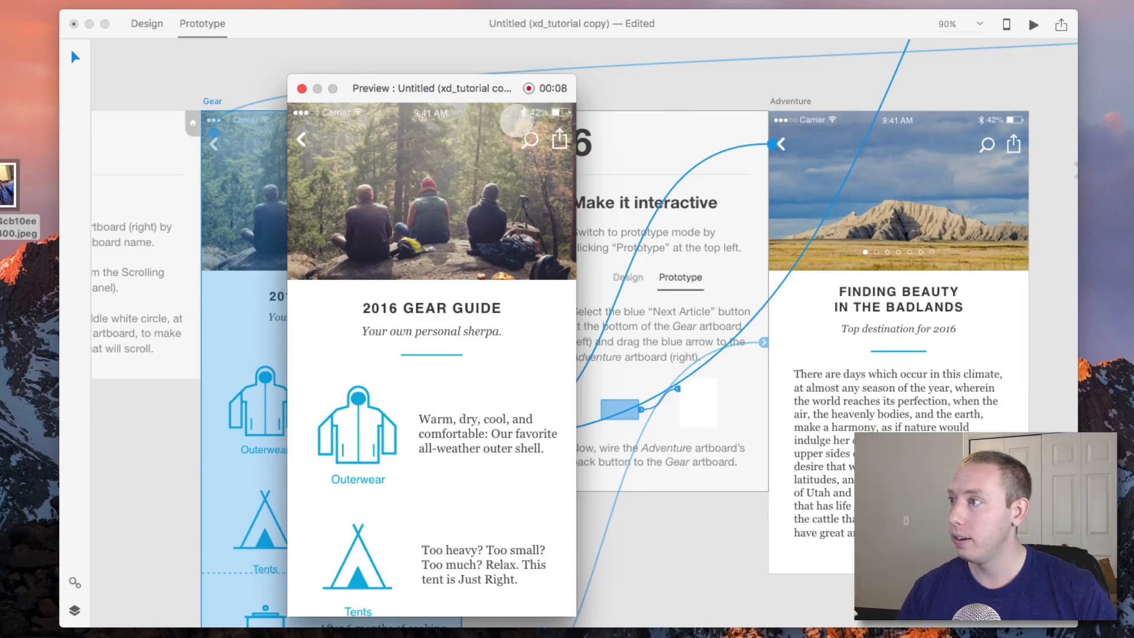
{"action": "left_click", "coordinate": [529, 88]}
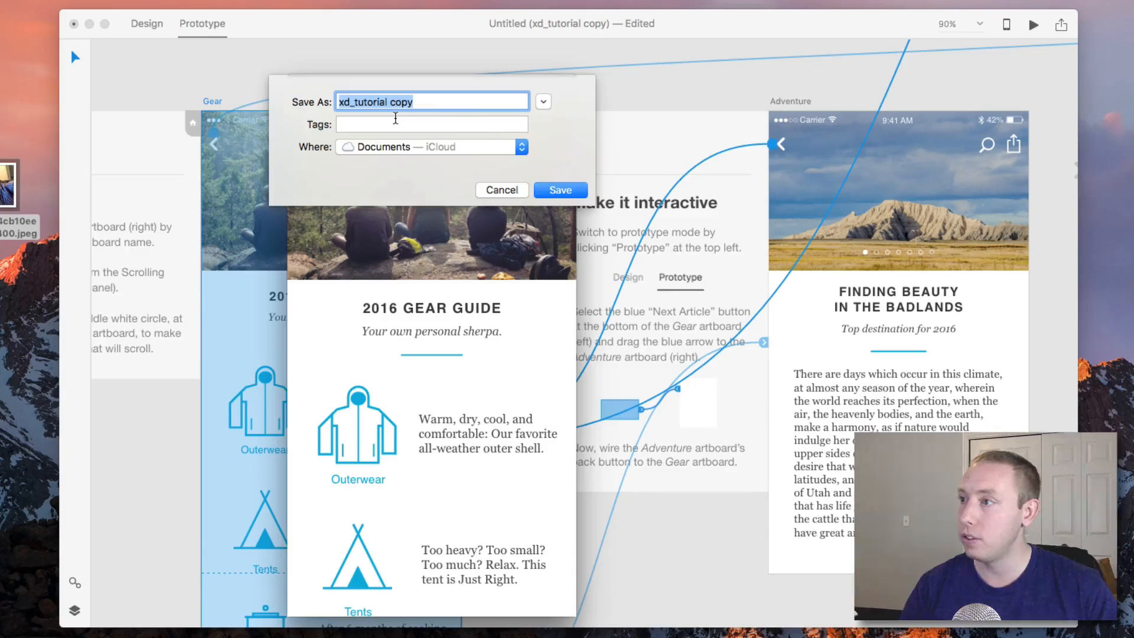
Save the recording as testing on the Desktop.
{"action": "left_click", "coordinate": [398, 149]}
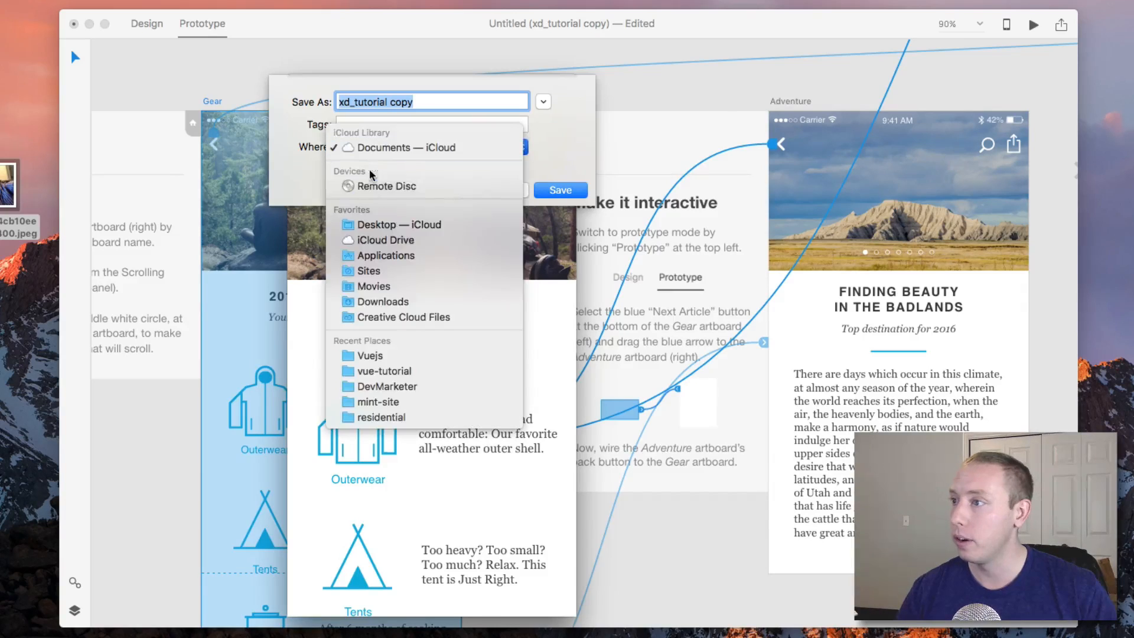
{"action": "left_click", "coordinate": [390, 224]}
{"action": "type", "text": "testing"}
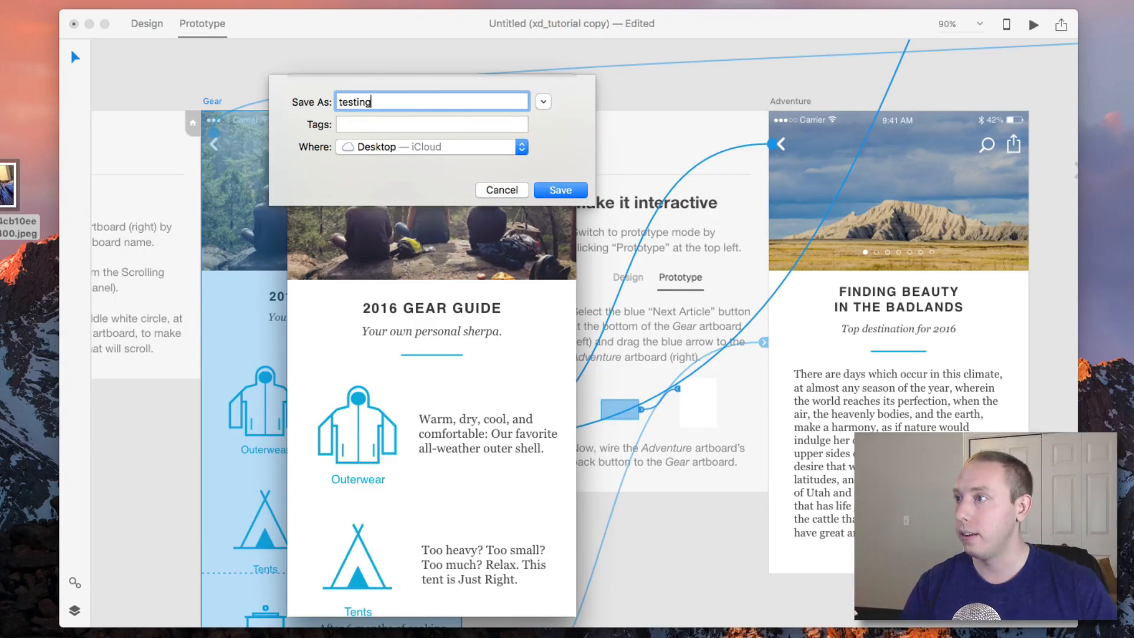
{"action": "key", "text": "Return"}
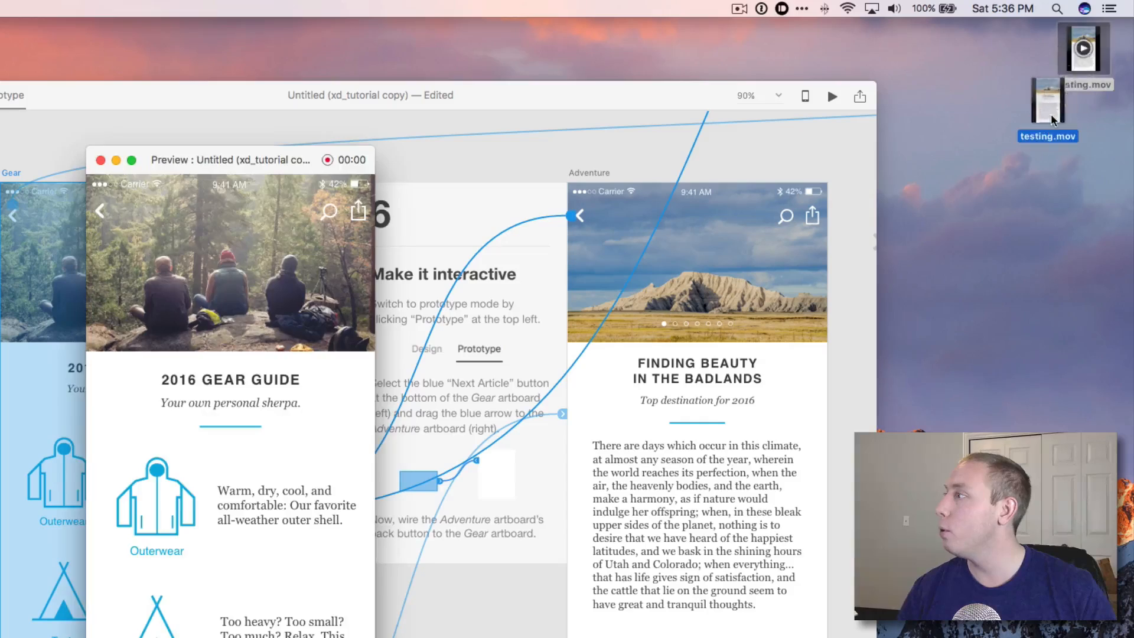
Play back testing.mov in Quick Look, close it, and reopen the desktop preview.
{"action": "left_click", "coordinate": [1112, 99]}
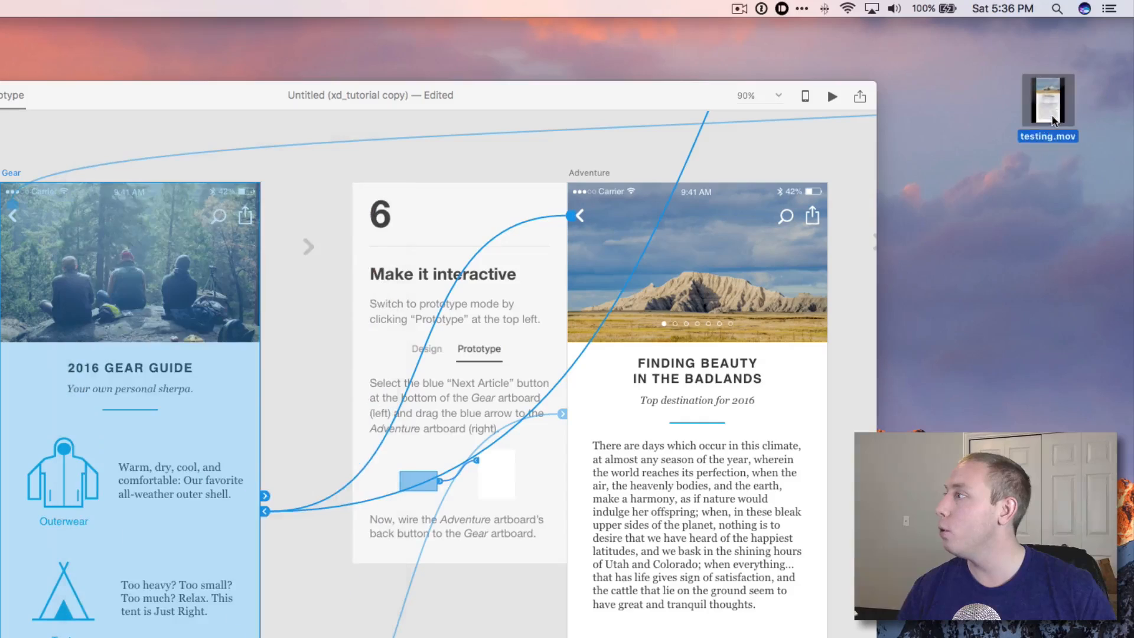
{"action": "key", "text": "space"}
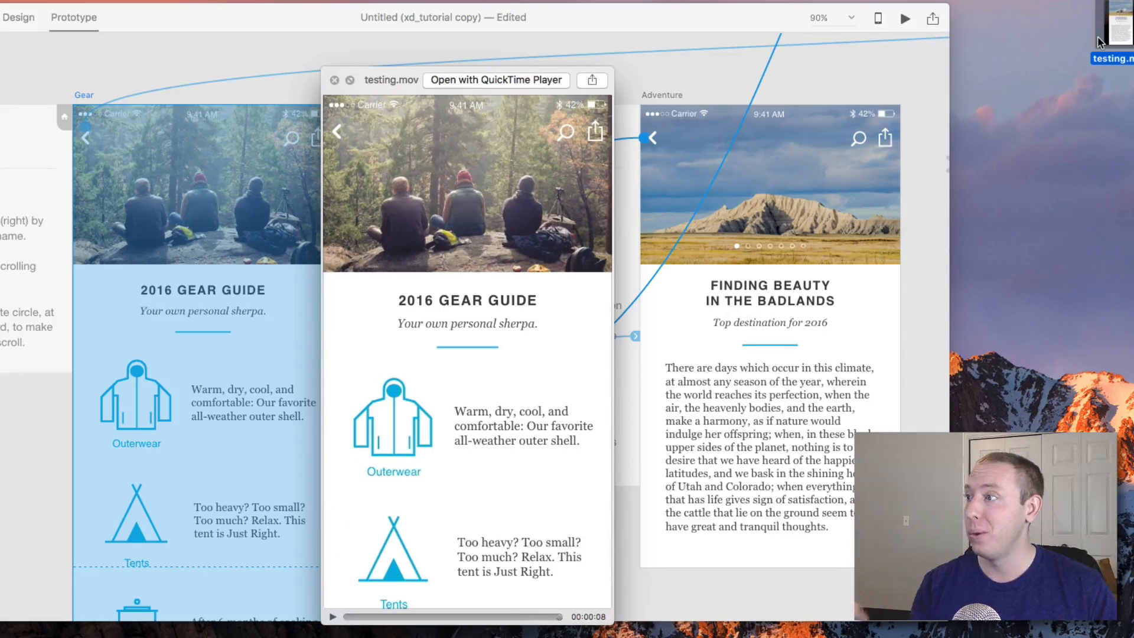
{"action": "left_click", "coordinate": [335, 81]}
{"action": "key", "text": "super+Return"}
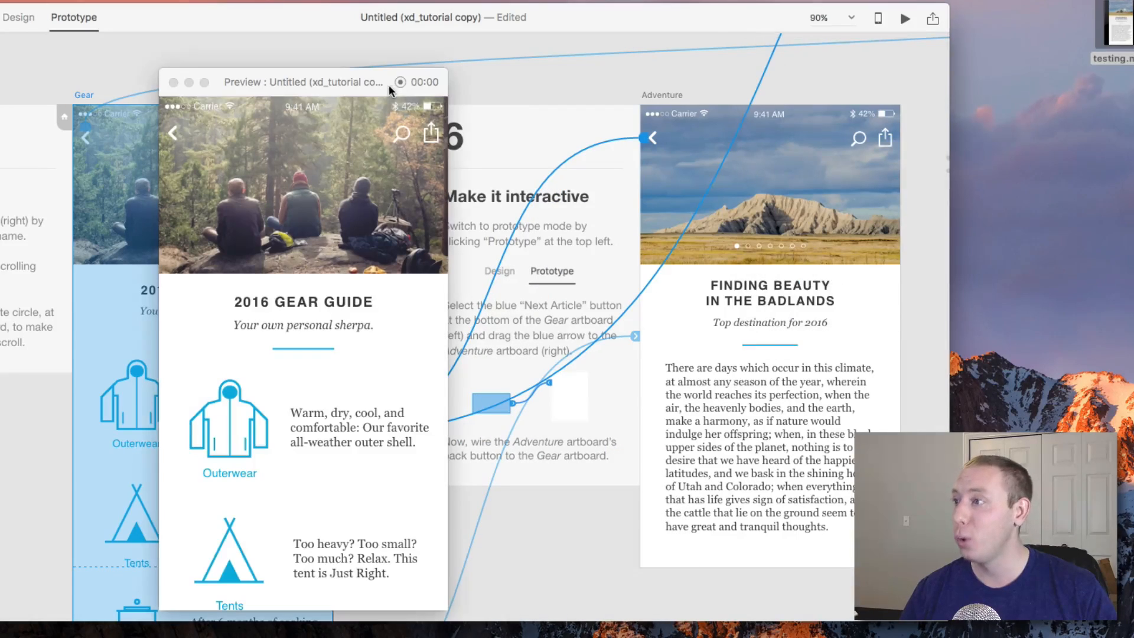
Close the desktop preview, then pan and zoom out to review the whole Campvibes tutorial canvas and its artboards.
{"action": "left_click", "coordinate": [173, 83]}
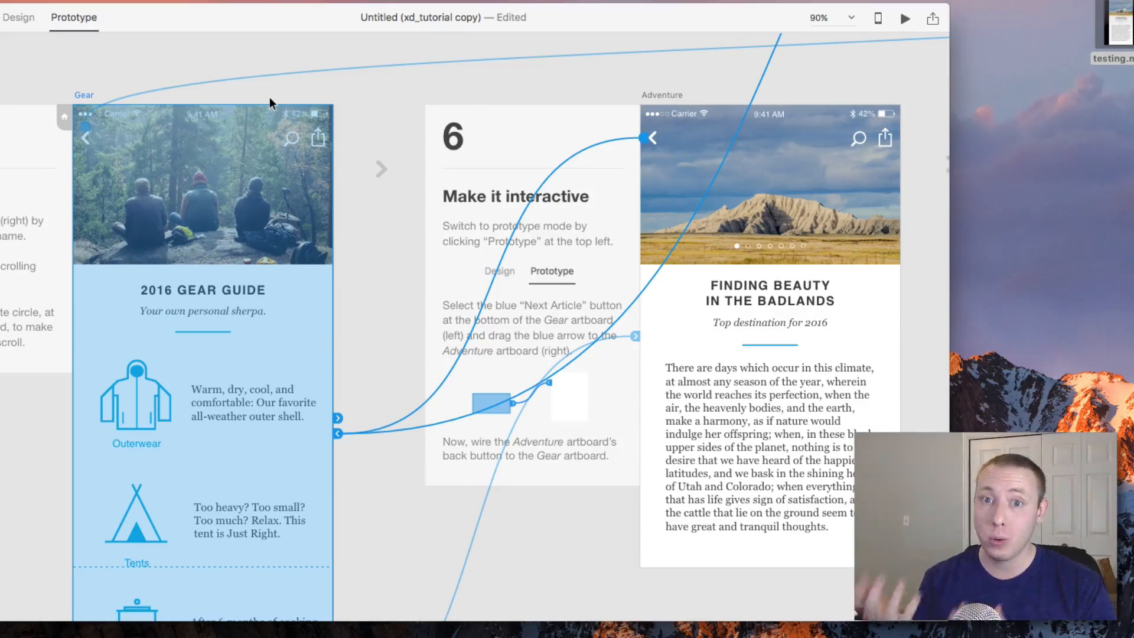
{"action": "left_click", "coordinate": [521, 94]}
{"action": "scroll", "coordinate": [523, 84], "scroll_direction": "right", "scroll_amount": 10}
{"action": "scroll", "coordinate": [526, 88], "scroll_direction": "right", "scroll_amount": 10}
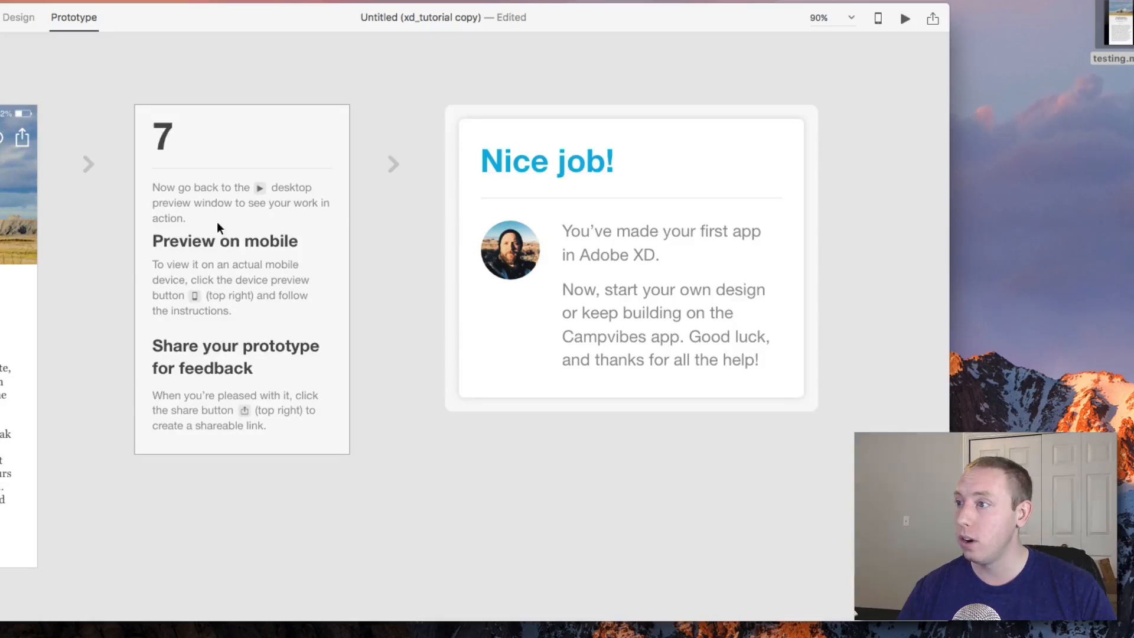
{"action": "scroll", "coordinate": [271, 271], "scroll_direction": "right", "scroll_amount": 6}
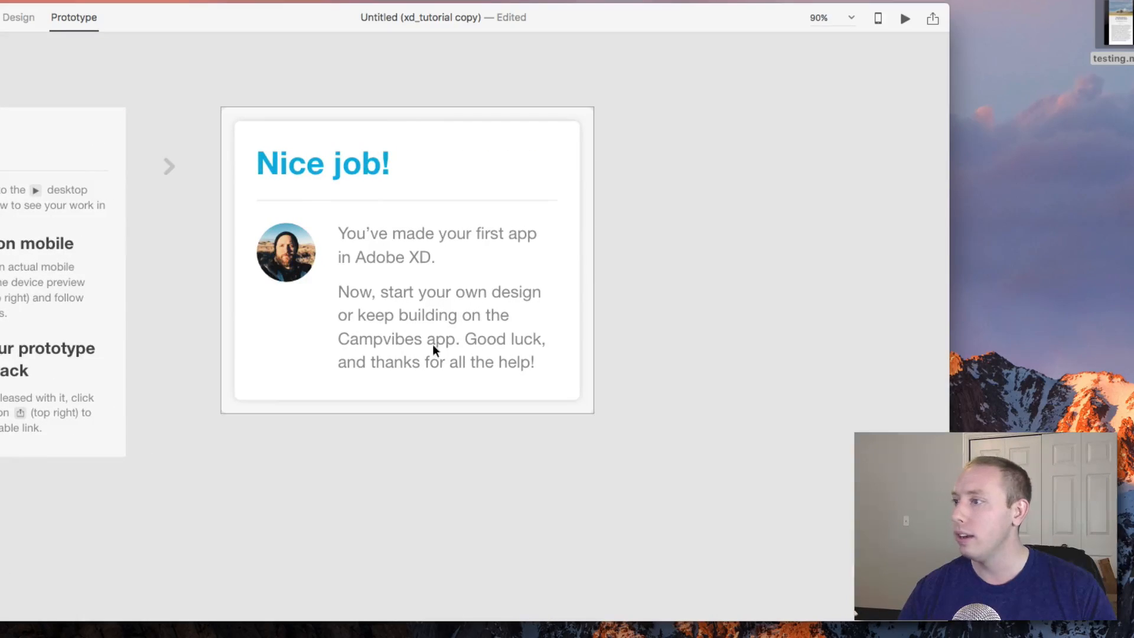
{"action": "scroll", "coordinate": [480, 314], "scroll_direction": "down", "scroll_amount": 8}
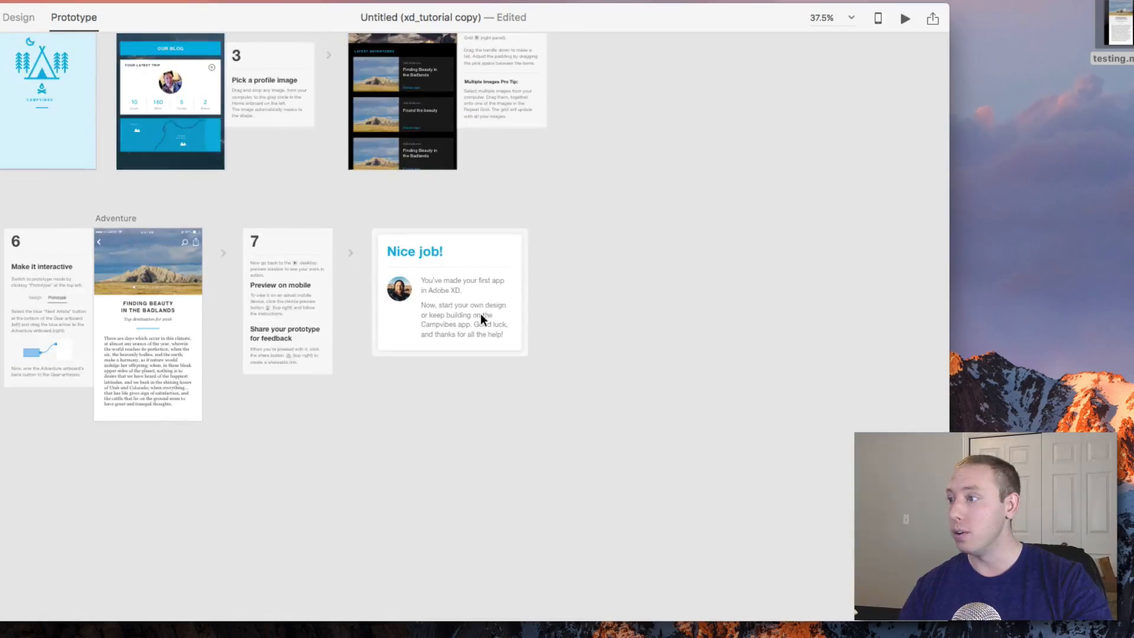
{"action": "scroll", "coordinate": [480, 295], "scroll_direction": "left", "scroll_amount": 6}
{"action": "scroll", "coordinate": [477, 291], "scroll_direction": "up", "scroll_amount": 5}
{"action": "scroll", "coordinate": [476, 292], "scroll_direction": "down", "scroll_amount": 2}
{"action": "scroll", "coordinate": [476, 292], "scroll_direction": "left", "scroll_amount": 6}
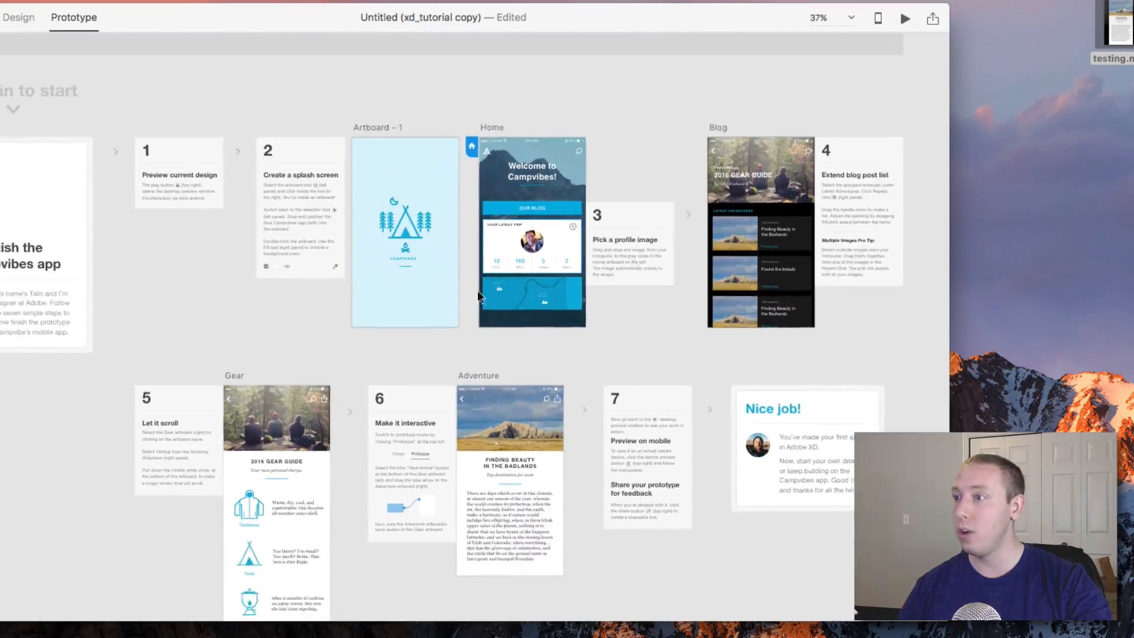
{"action": "scroll", "coordinate": [477, 288], "scroll_direction": "down", "scroll_amount": 3}
{"action": "scroll", "coordinate": [477, 288], "scroll_direction": "up", "scroll_amount": 3}
{"action": "scroll", "coordinate": [478, 288], "scroll_direction": "right", "scroll_amount": 2}
{"action": "scroll", "coordinate": [478, 288], "scroll_direction": "down", "scroll_amount": 2}
{"action": "scroll", "coordinate": [477, 288], "scroll_direction": "right", "scroll_amount": 1}
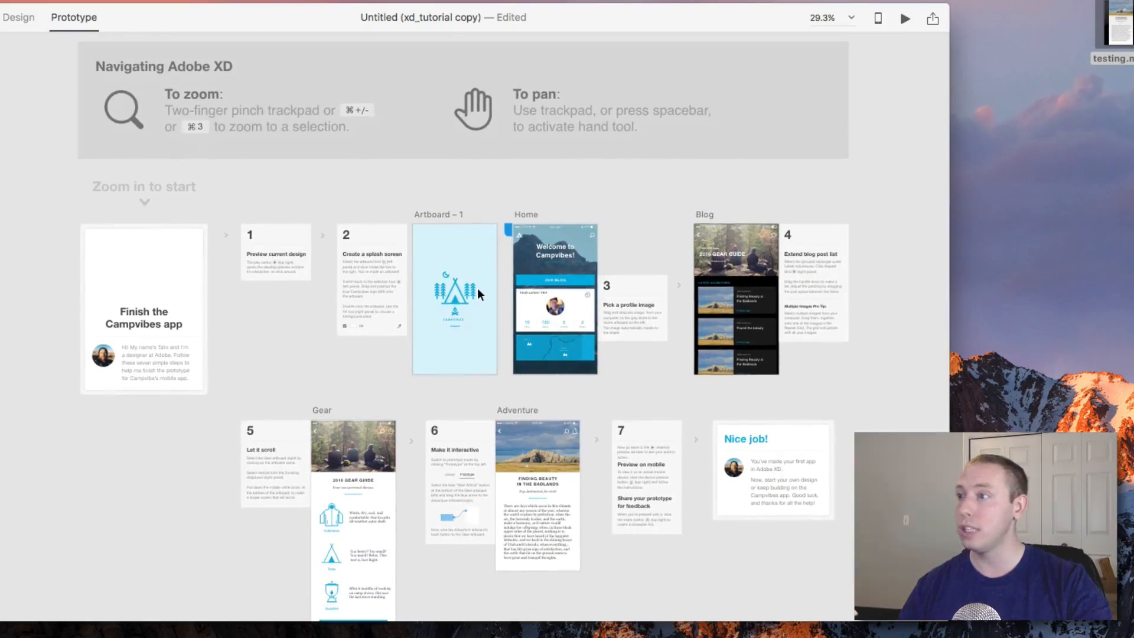
{"action": "scroll", "coordinate": [393, 266], "scroll_direction": "up", "scroll_amount": 6}
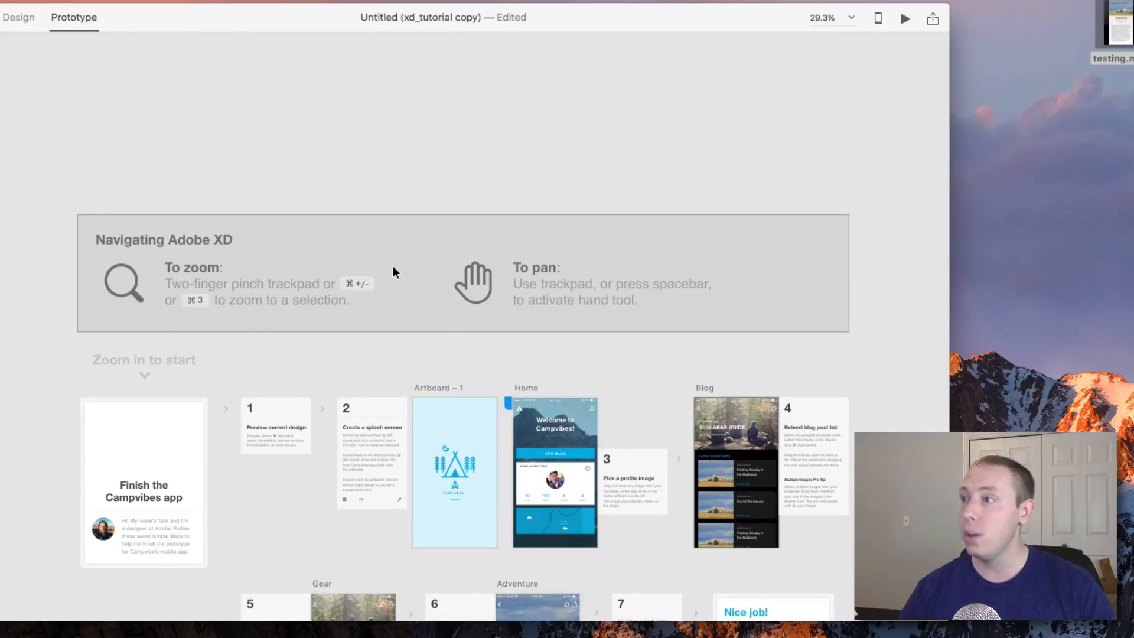
{"action": "scroll", "coordinate": [392, 266], "scroll_direction": "down", "scroll_amount": 3}
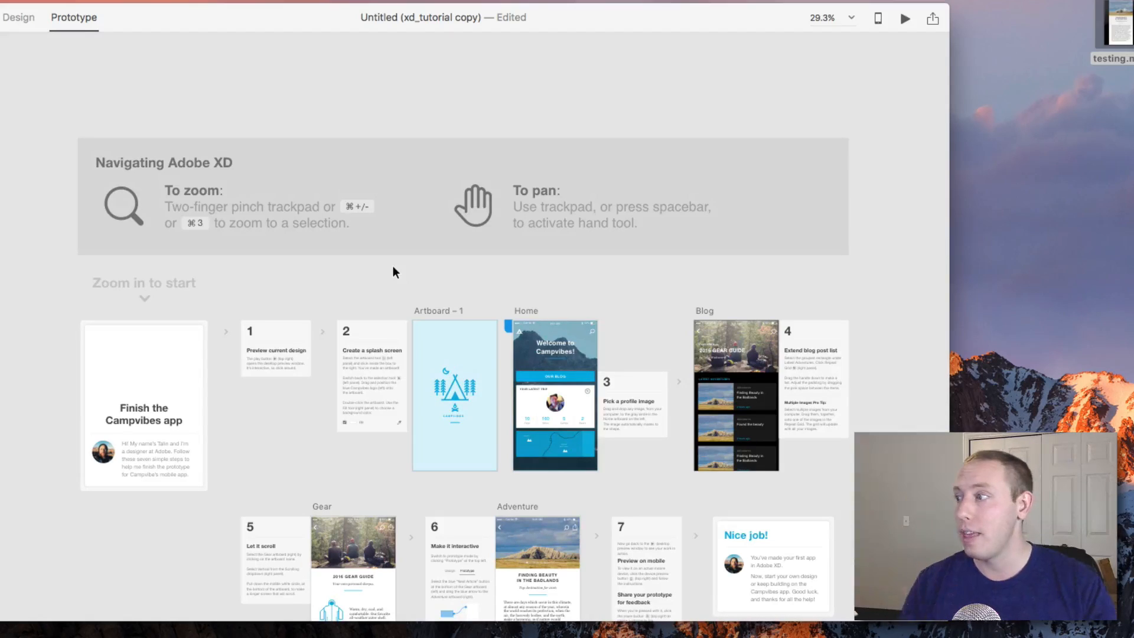
{"action": "scroll", "coordinate": [491, 284], "scroll_direction": "down", "scroll_amount": 3}
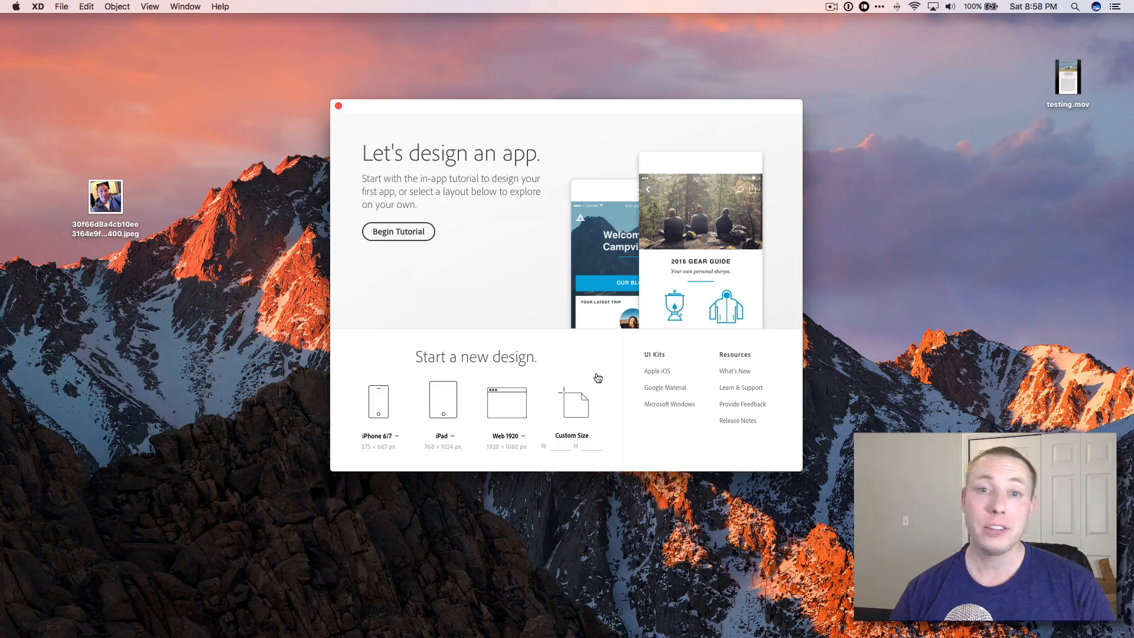
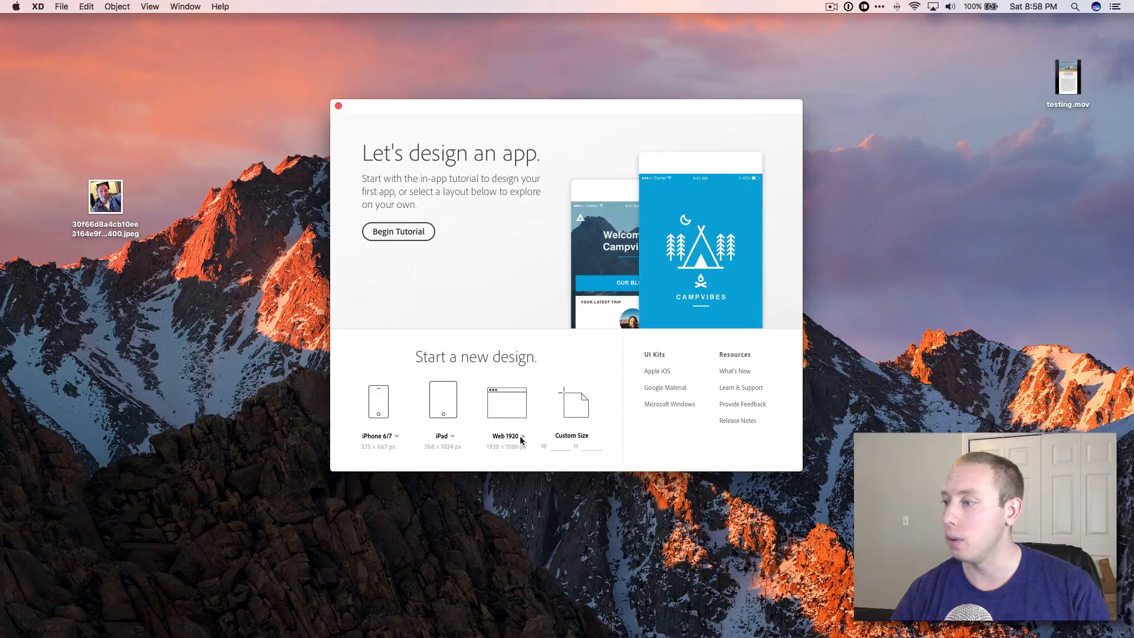
Start a new Web 1920 design and enlarge the app window.
{"action": "left_click", "coordinate": [513, 410]}
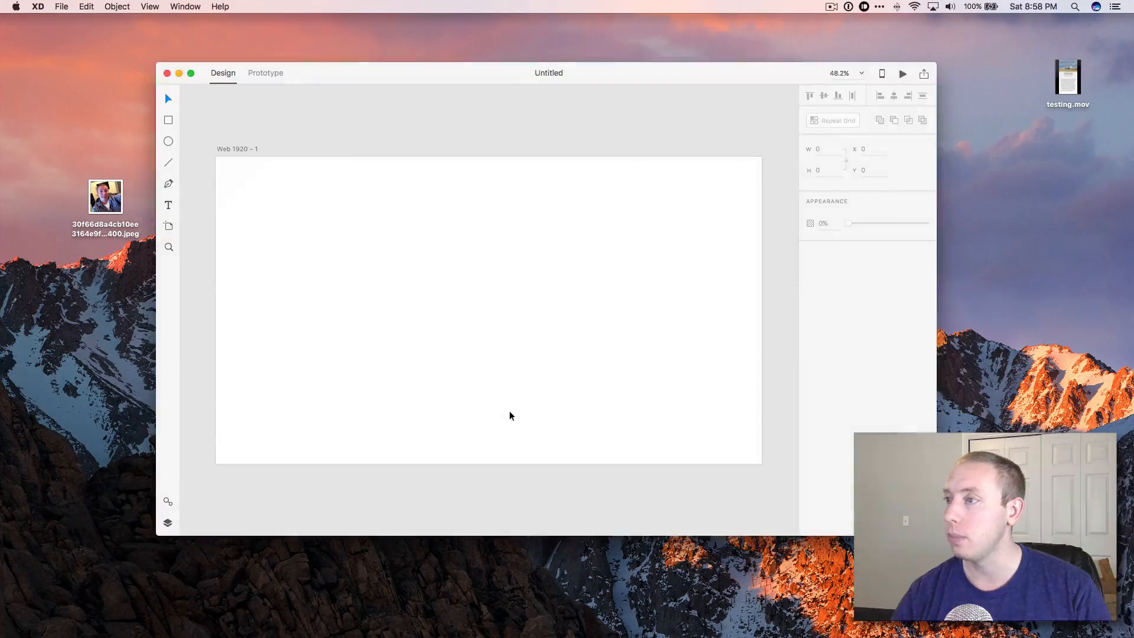
{"action": "left_click_drag", "start_coordinate": [362, 71], "coordinate": [339, 74]}
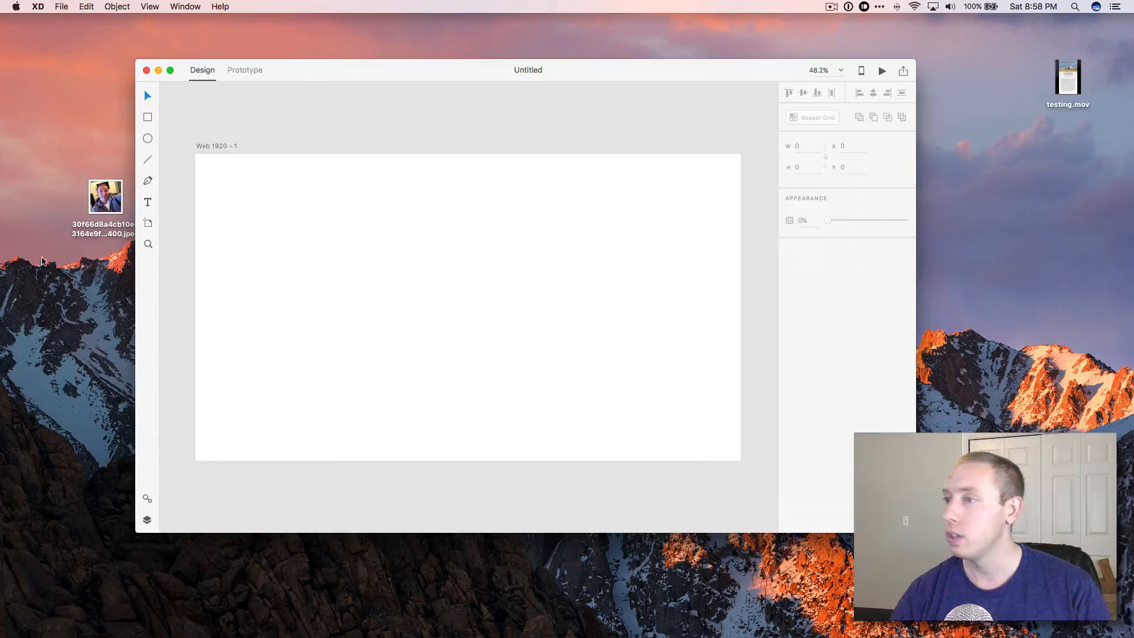
{"action": "left_click_drag", "start_coordinate": [917, 533], "coordinate": [1099, 560]}
{"action": "left_click_drag", "start_coordinate": [611, 73], "coordinate": [520, 75]}
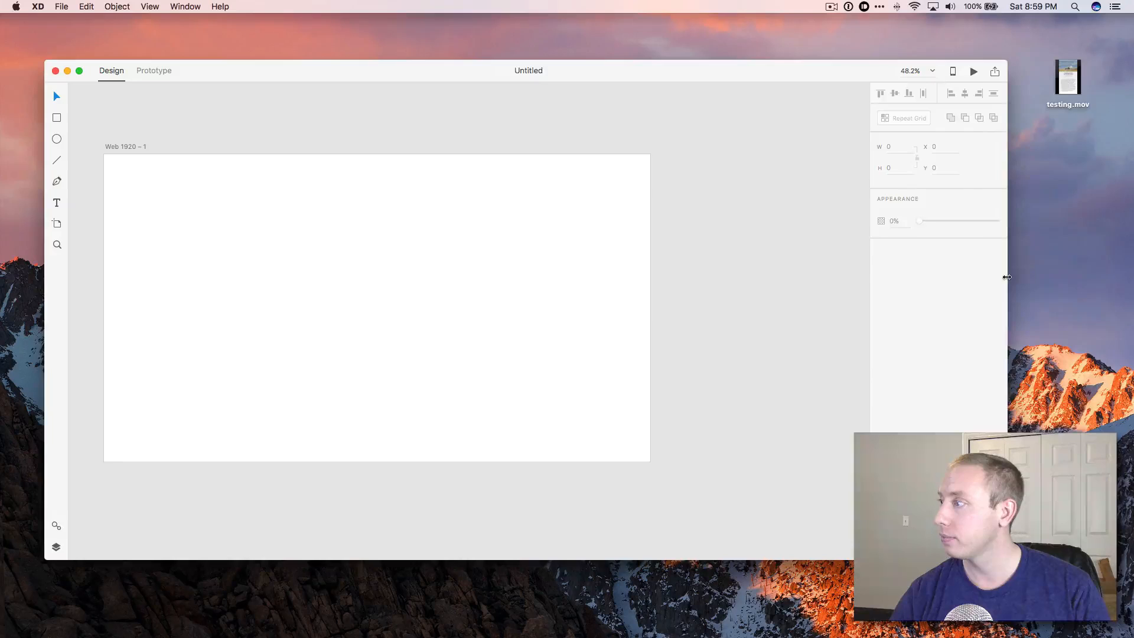
{"action": "left_click_drag", "start_coordinate": [1007, 277], "coordinate": [1095, 270]}
{"action": "left_click_drag", "start_coordinate": [630, 76], "coordinate": [602, 42]}
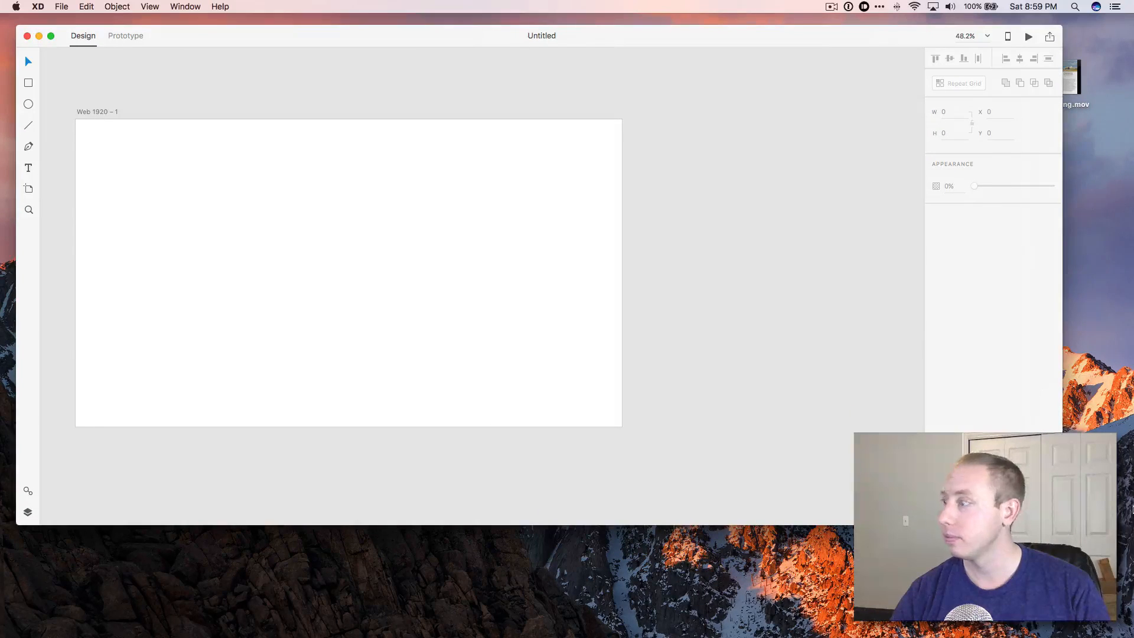
{"action": "left_click_drag", "start_coordinate": [1063, 525], "coordinate": [1133, 591]}
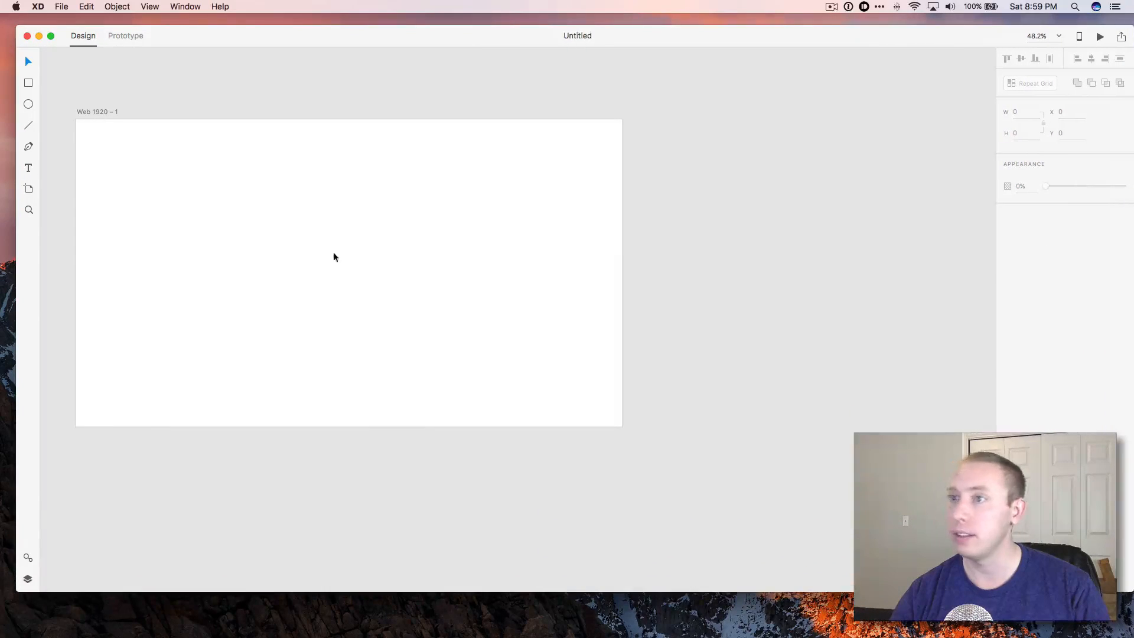
Add another Web 1920 artboard and an iPhone 6/7 artboard to the canvas with the Artboard tool.
{"action": "left_click", "coordinate": [29, 189]}
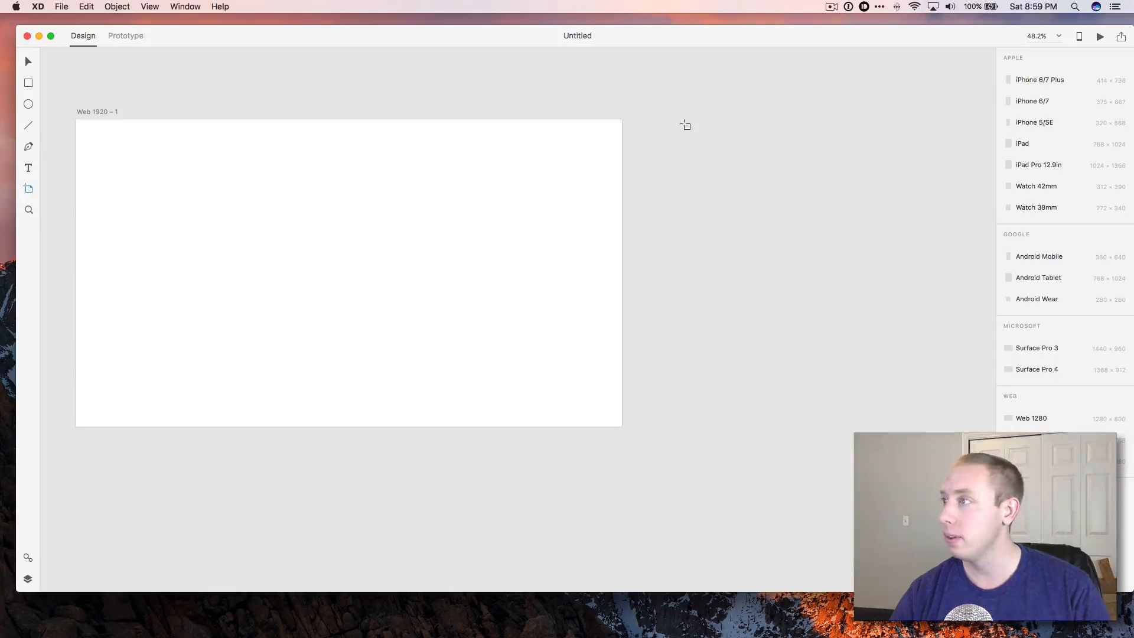
{"action": "left_click", "coordinate": [685, 120]}
{"action": "scroll", "coordinate": [334, 191], "scroll_direction": "down", "scroll_amount": 1}
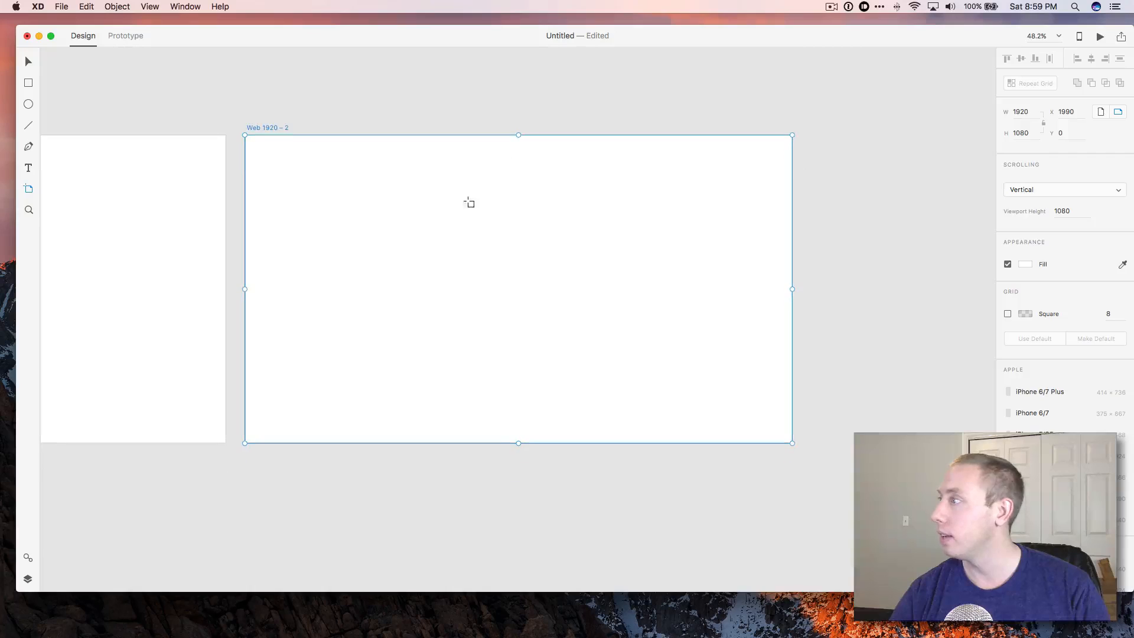
{"action": "left_click", "coordinate": [1022, 112]}
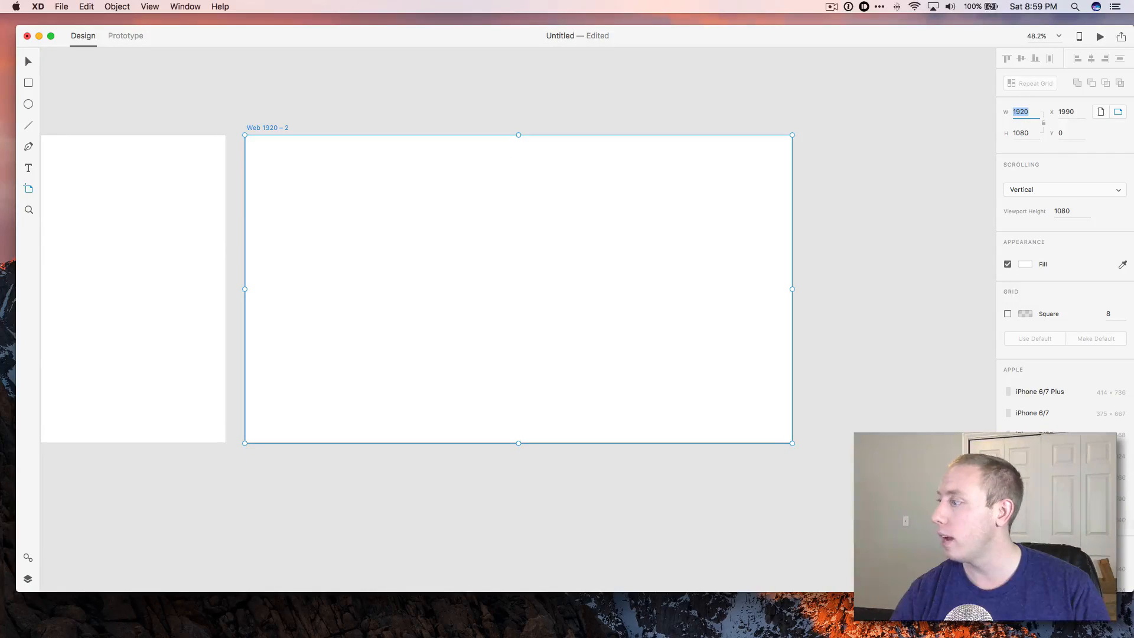
{"action": "scroll", "coordinate": [1047, 395], "scroll_direction": "down", "scroll_amount": 1}
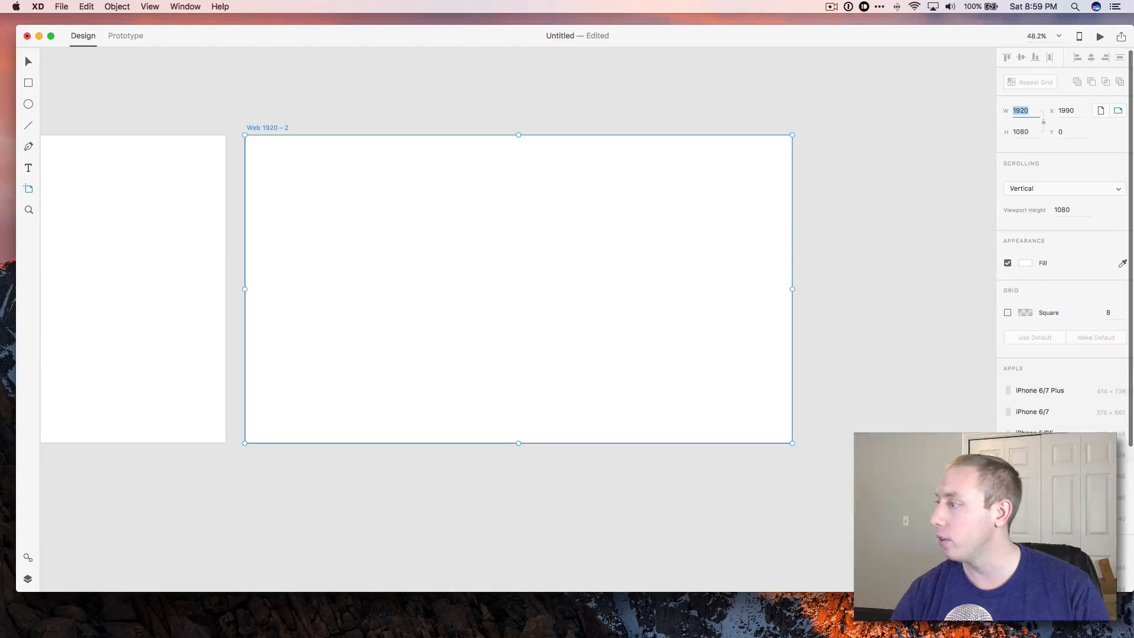
{"action": "left_click", "coordinate": [1039, 412]}
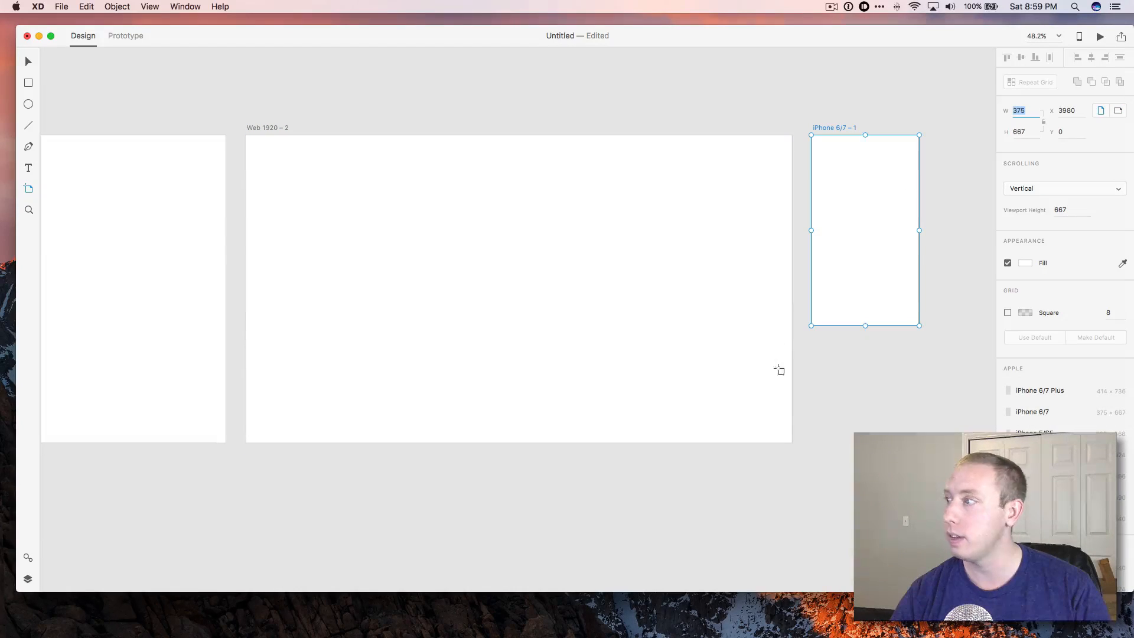
{"action": "left_click", "coordinate": [851, 207]}
{"action": "scroll", "coordinate": [436, 172], "scroll_direction": "right", "scroll_amount": 5}
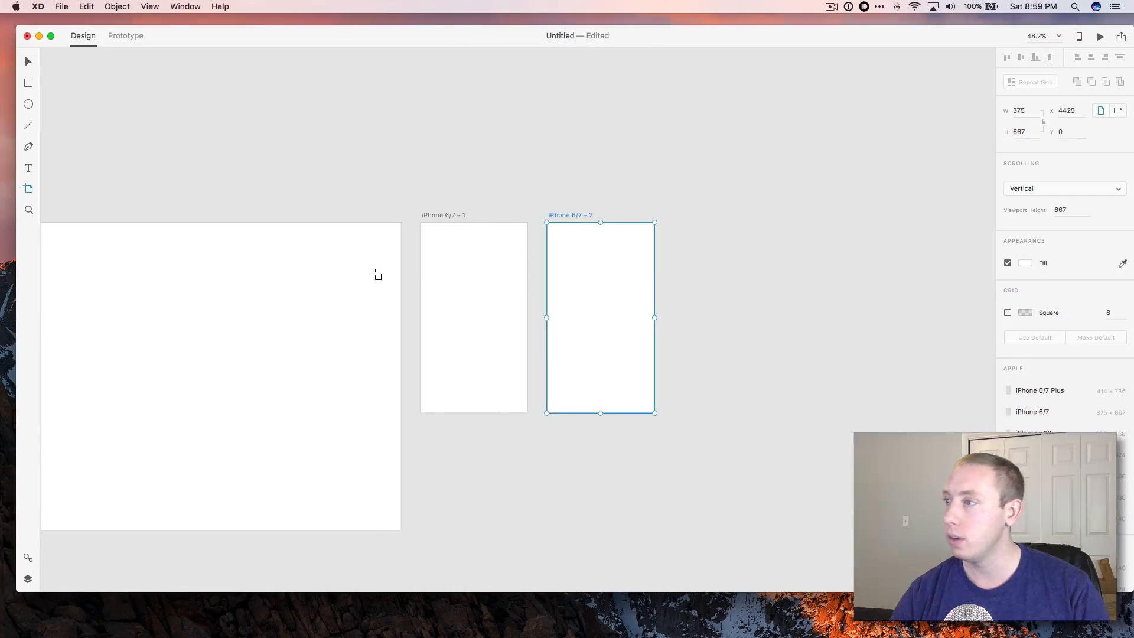
{"action": "scroll", "coordinate": [455, 273], "scroll_direction": "left", "scroll_amount": 5}
{"action": "key", "text": "Delete"}
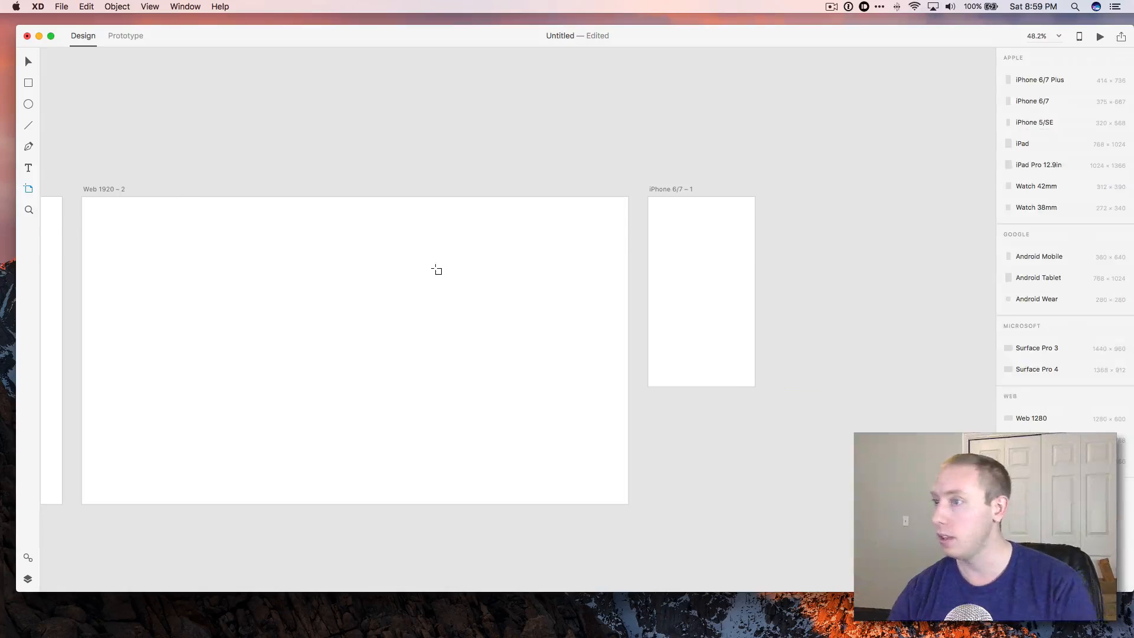
Delete the extra Web 1920 artboard and move the iPhone 6/7 artboard next to the remaining one.
{"action": "scroll", "coordinate": [443, 269], "scroll_direction": "left", "scroll_amount": 5}
{"action": "left_click", "coordinate": [27, 61]}
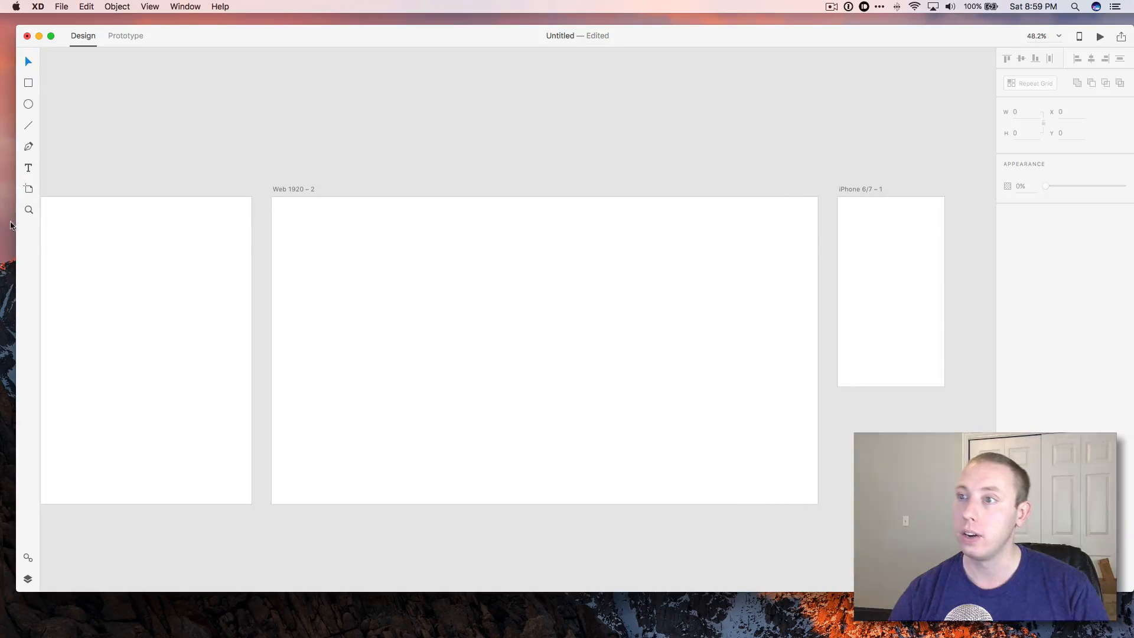
{"action": "left_click", "coordinate": [301, 196]}
{"action": "key", "text": "Delete"}
{"action": "left_click", "coordinate": [877, 208]}
{"action": "left_click_drag", "start_coordinate": [869, 190], "coordinate": [307, 190]}
{"action": "scroll", "coordinate": [490, 235], "scroll_direction": "left", "scroll_amount": 10}
{"action": "scroll", "coordinate": [532, 248], "scroll_direction": "right", "scroll_amount": 2}
{"action": "left_click", "coordinate": [749, 388]}
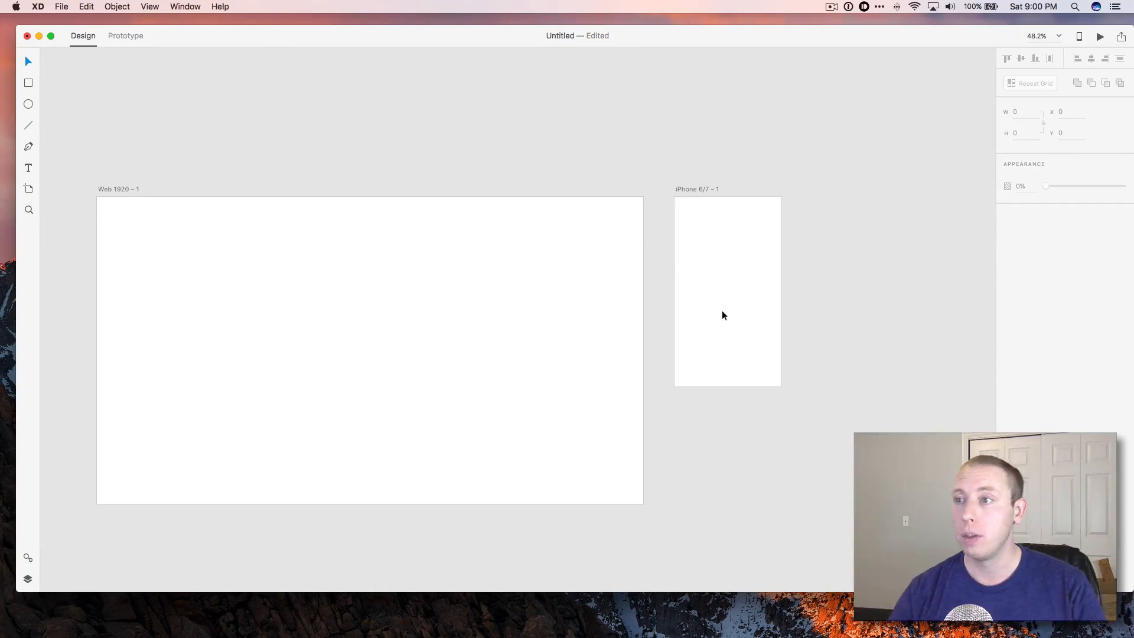
{"action": "scroll", "coordinate": [438, 373], "scroll_direction": "down", "scroll_amount": 5}
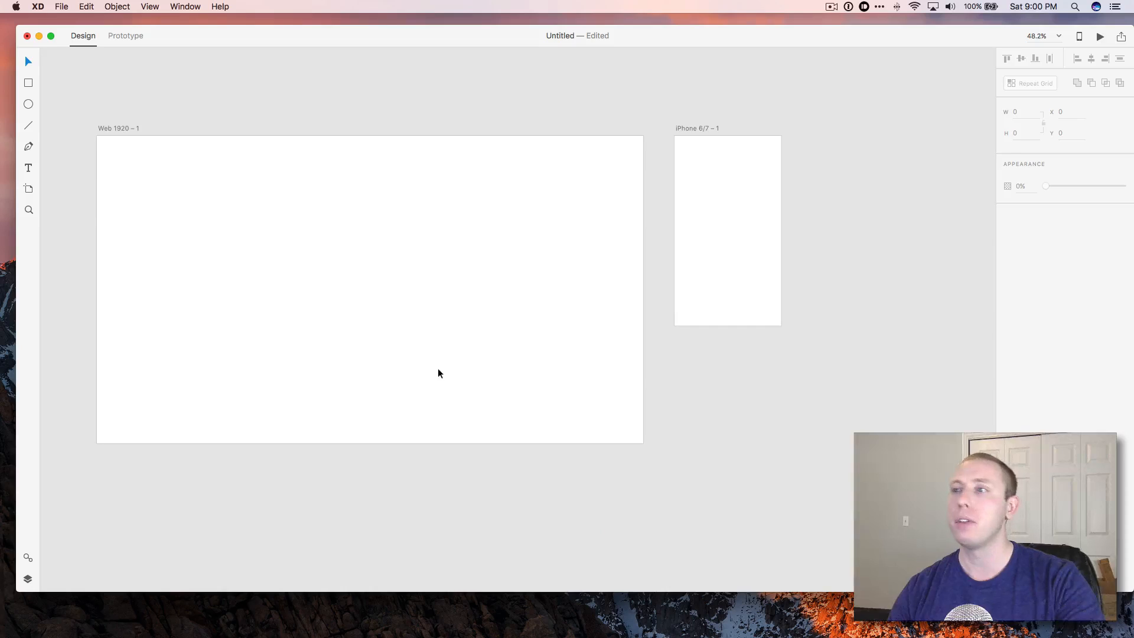
{"action": "scroll", "coordinate": [438, 370], "scroll_direction": "up", "scroll_amount": 5}
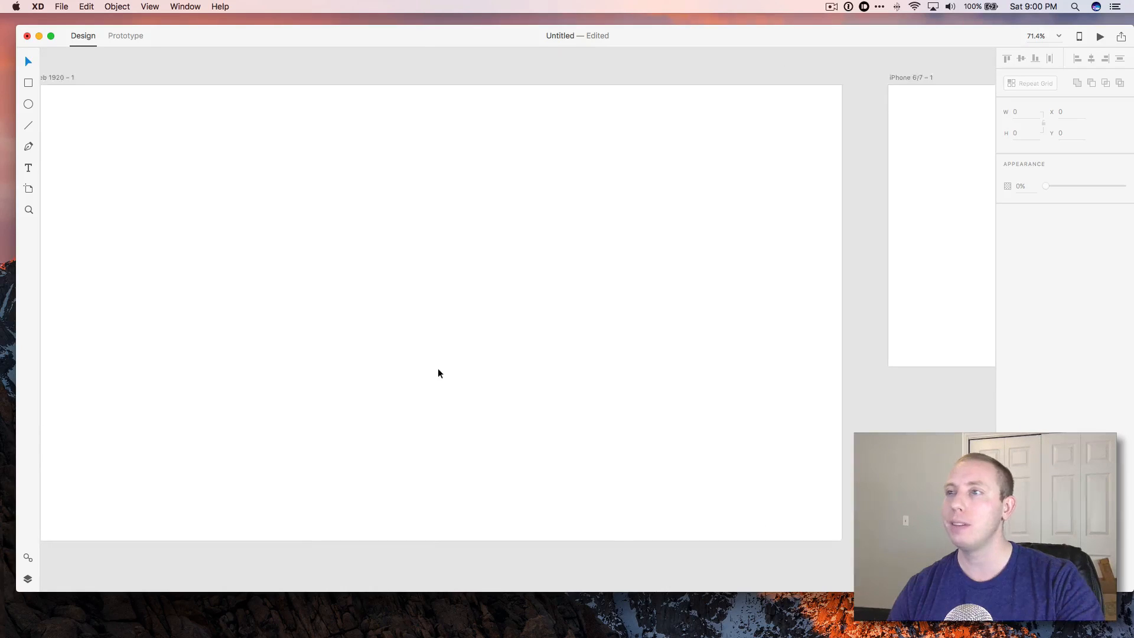
{"action": "scroll", "coordinate": [438, 372], "scroll_direction": "left", "scroll_amount": 3}
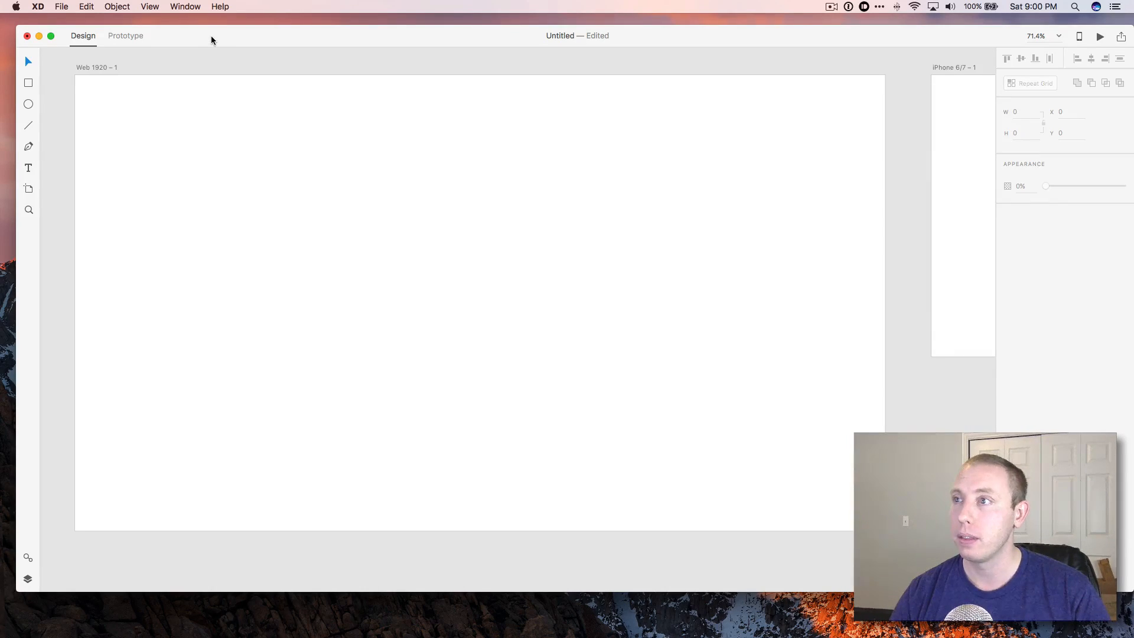
{"action": "left_click_drag", "start_coordinate": [211, 40], "coordinate": [210, 37]}
{"action": "left_click", "coordinate": [90, 5]}
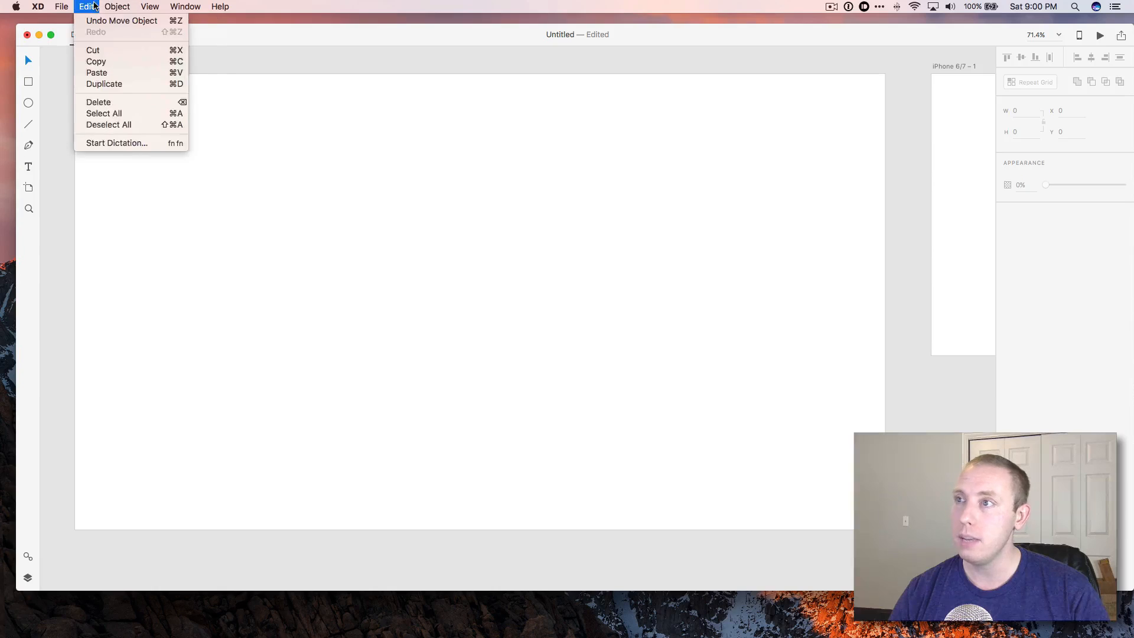
{"action": "mouse_move", "coordinate": [108, 6]}
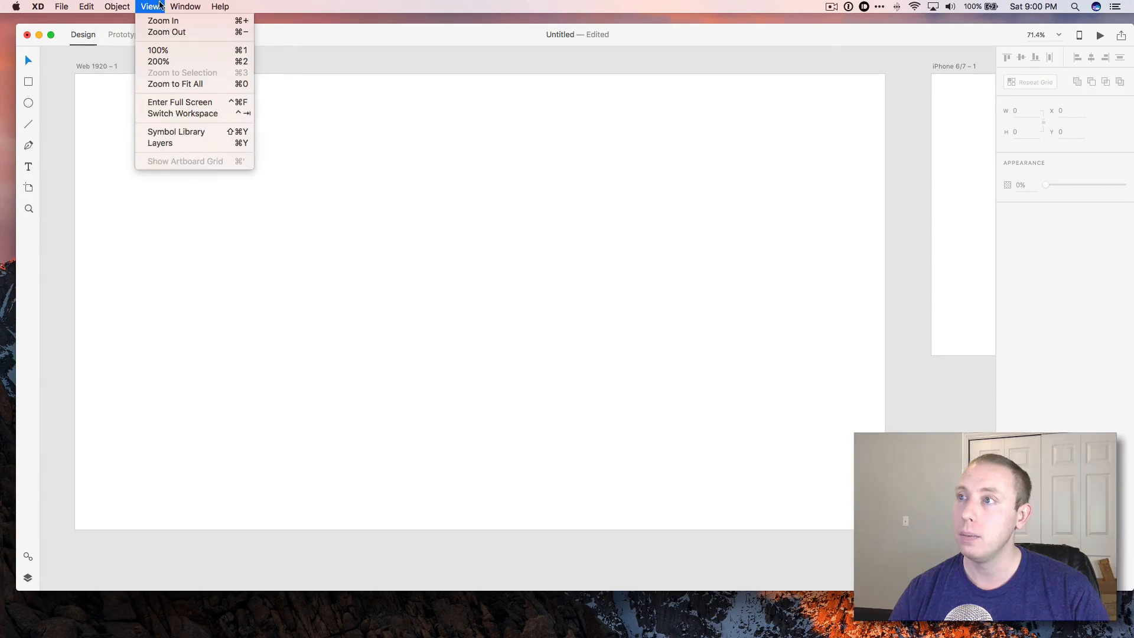
{"action": "left_click", "coordinate": [200, 6]}
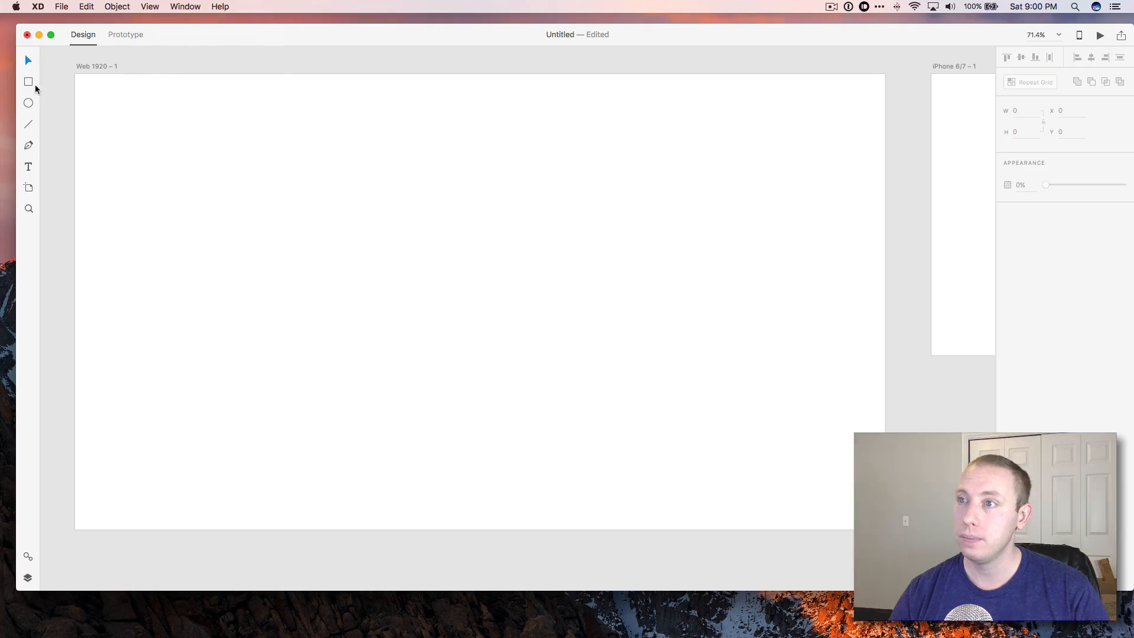
Draw a circle about 351 px across on the Web 1920 artboard and fill it cyan.
{"action": "left_click", "coordinate": [31, 103]}
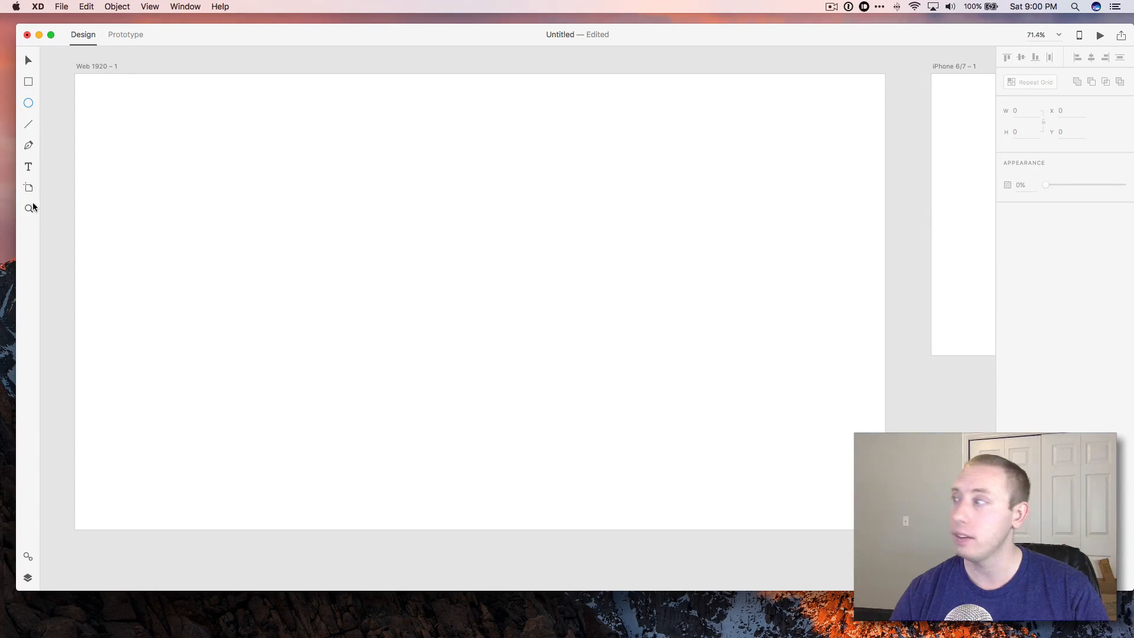
{"action": "left_click_drag", "start_coordinate": [919, 44], "coordinate": [902, 44]}
{"action": "left_click", "coordinate": [19, 88]}
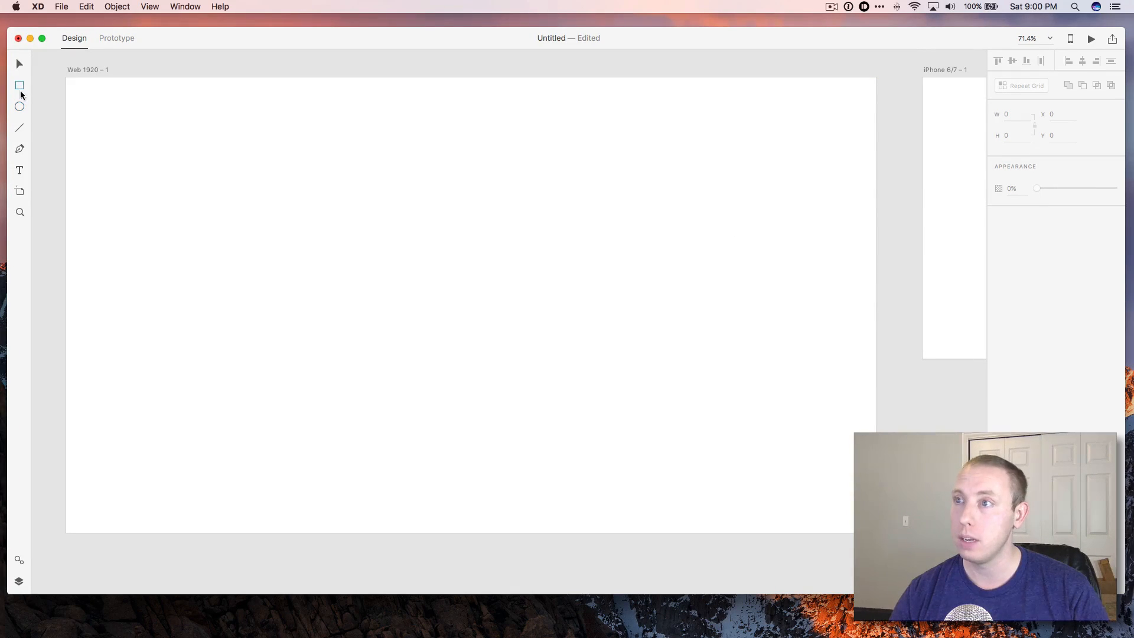
{"action": "left_click_drag", "start_coordinate": [520, 40], "coordinate": [527, 40]}
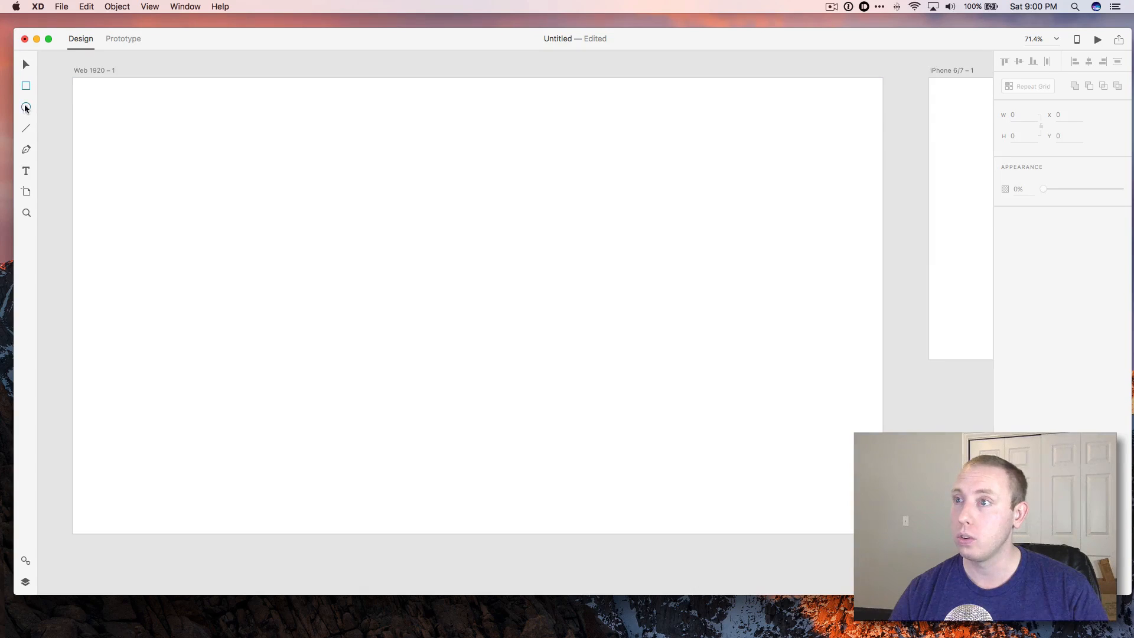
{"action": "mouse_move", "coordinate": [381, 189]}
{"action": "left_mouse_down"}
{"action": "mouse_move", "coordinate": [526, 331]}
{"action": "mouse_move", "coordinate": [571, 332]}
{"action": "left_mouse_up"}
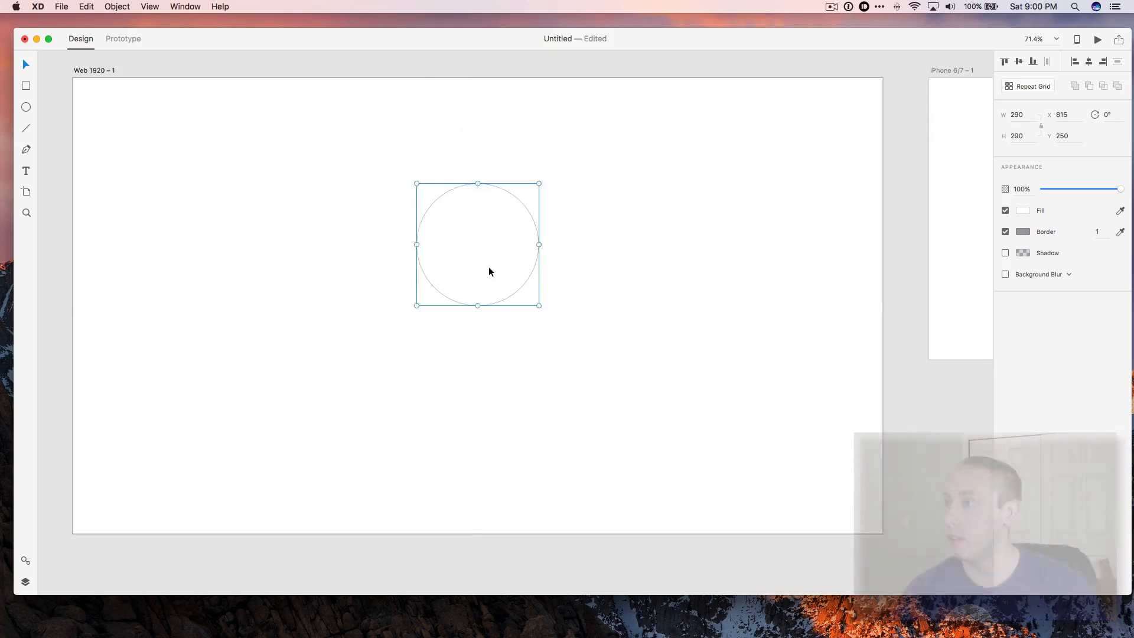
{"action": "left_click", "coordinate": [1023, 211]}
{"action": "left_click_drag", "start_coordinate": [985, 172], "coordinate": [985, 188]}
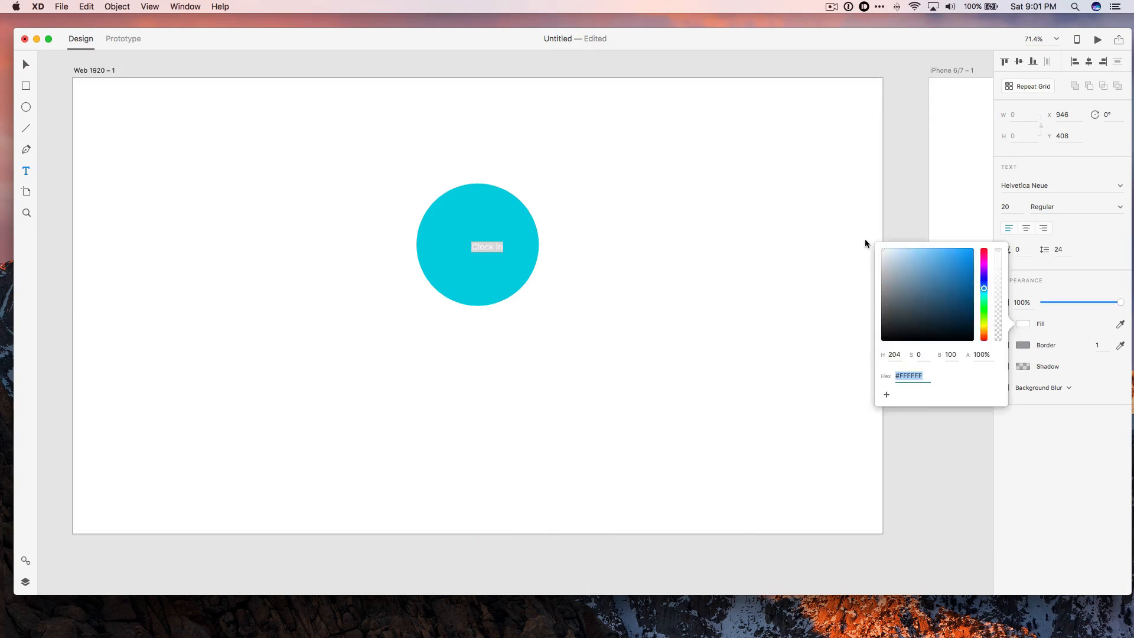
Make the circle's text label bold and white at size 80.
{"action": "left_click", "coordinate": [1075, 207]}
{"action": "left_click", "coordinate": [1013, 311]}
{"action": "double_click", "coordinate": [1005, 207]}
{"action": "type", "text": "80"}
{"action": "key", "text": "Tab"}
{"action": "key", "text": "Return"}
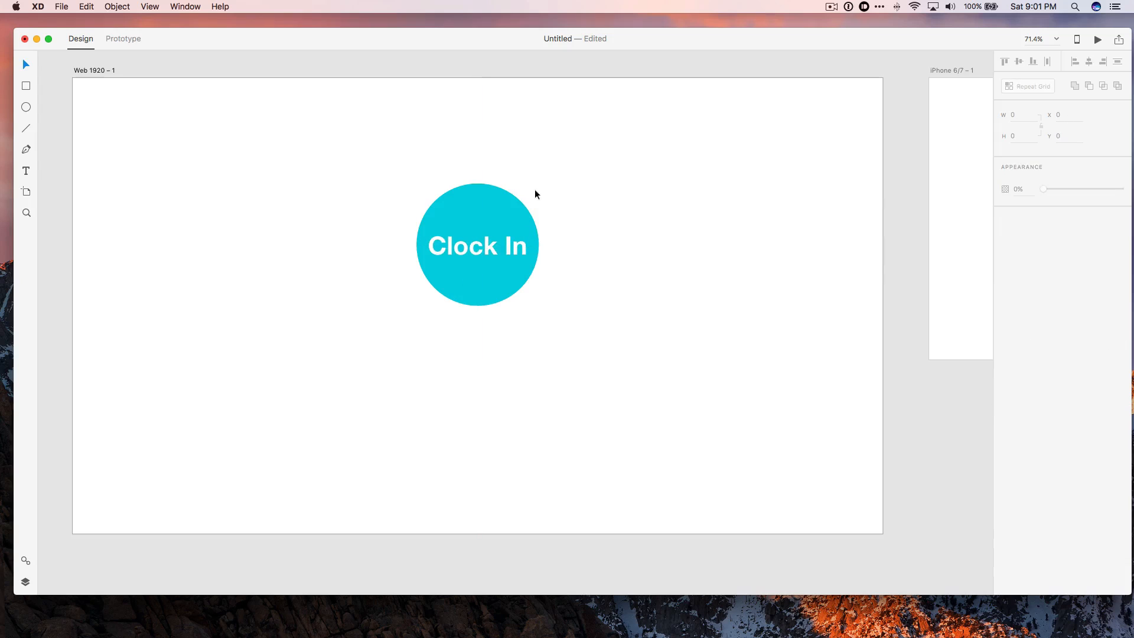
Add a Menu label at the top of the artboard and a 6hrs 21mins time label under the circle.
{"action": "key", "text": "t"}
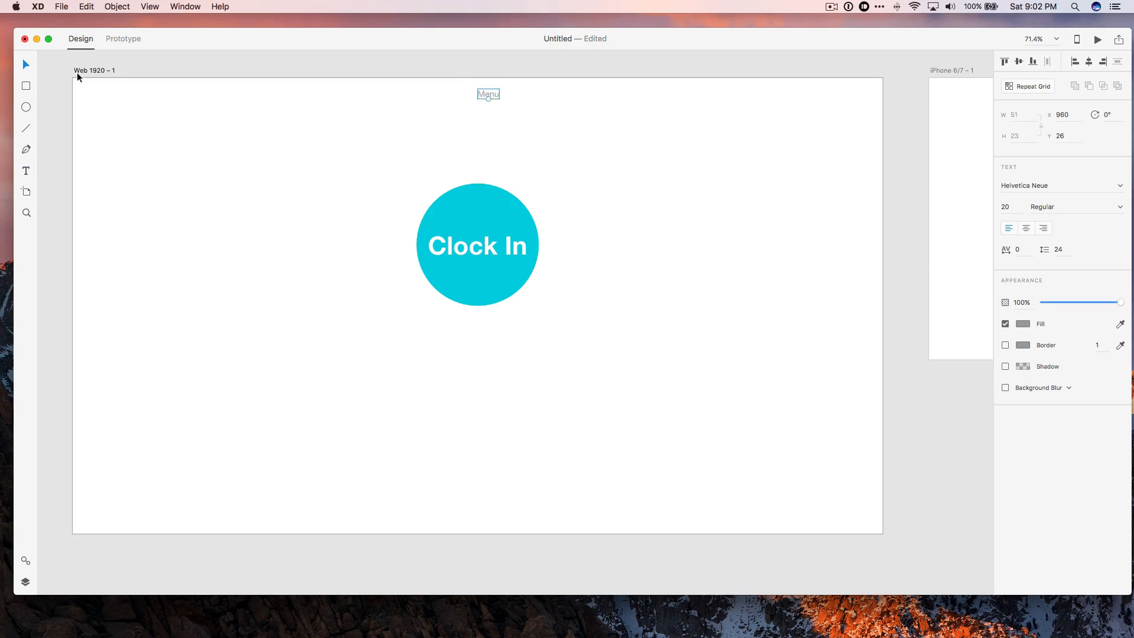
{"action": "left_click_drag", "start_coordinate": [489, 94], "coordinate": [478, 97]}
{"action": "left_click", "coordinate": [26, 171]}
{"action": "left_click", "coordinate": [478, 334]}
{"action": "type", "text": "No Clock"}
{"action": "key", "text": "super+a"}
{"action": "type", "text": "No Hours Today"}
{"action": "key", "text": "super+a"}
{"action": "key", "text": "BackSpace"}
{"action": "type", "text": "6:21"}
{"action": "key", "text": "BackSpace"}
{"action": "key", "text": "BackSpace"}
{"action": "key", "text": "BackSpace"}
{"action": "type", "text": "hrs 21mins"}
Make the hour and minute numbers in the time label bold.
{"action": "mouse_move", "coordinate": [484, 331]}
{"action": "left_mouse_down"}
{"action": "mouse_move", "coordinate": [507, 331]}
{"action": "mouse_move", "coordinate": [478, 327]}
{"action": "left_mouse_up"}
{"action": "left_click", "coordinate": [1120, 207]}
{"action": "left_click", "coordinate": [1120, 206]}
{"action": "left_click", "coordinate": [1058, 312]}
Change the circle's label to Clock Out.
{"action": "left_click", "coordinate": [476, 246]}
{"action": "double_click", "coordinate": [514, 247]}
{"action": "type", "text": "Out"}
{"action": "left_click_drag", "start_coordinate": [497, 249], "coordinate": [488, 246]}
{"action": "left_click", "coordinate": [1005, 207]}
{"action": "left_click", "coordinate": [644, 308]}
Draw a rectangle about 228 × 66 px below the time label and fill it orange.
{"action": "scroll", "coordinate": [482, 335], "scroll_direction": "down", "scroll_amount": 1}
{"action": "left_click", "coordinate": [28, 89]}
{"action": "left_click_drag", "start_coordinate": [477, 371], "coordinate": [575, 400]}
{"action": "left_click", "coordinate": [1023, 231]}
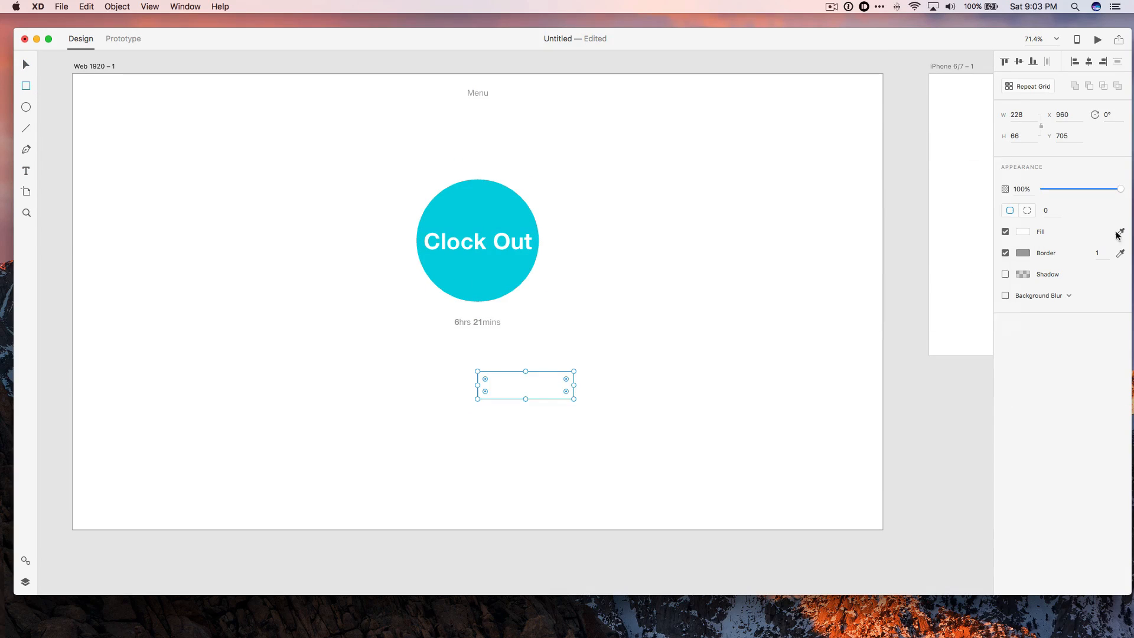
{"action": "type", "text": "00CCDD"}
{"action": "key", "text": "Return"}
{"action": "left_click_drag", "start_coordinate": [985, 210], "coordinate": [984, 247]}
{"action": "left_click", "coordinate": [973, 169]}
{"action": "key", "text": "v"}
Add a white Take Break label at size 36 on the orange rectangle.
{"action": "left_click", "coordinate": [551, 390]}
{"action": "key", "text": "t"}
{"action": "left_click", "coordinate": [526, 388]}
{"action": "type", "text": "Take Break"}
{"action": "key", "text": "Escape"}
{"action": "left_click_drag", "start_coordinate": [550, 388], "coordinate": [511, 388]}
{"action": "left_click", "coordinate": [1023, 323]}
{"action": "left_click", "coordinate": [880, 259]}
{"action": "left_click", "coordinate": [1006, 207]}
{"action": "type", "text": "36"}
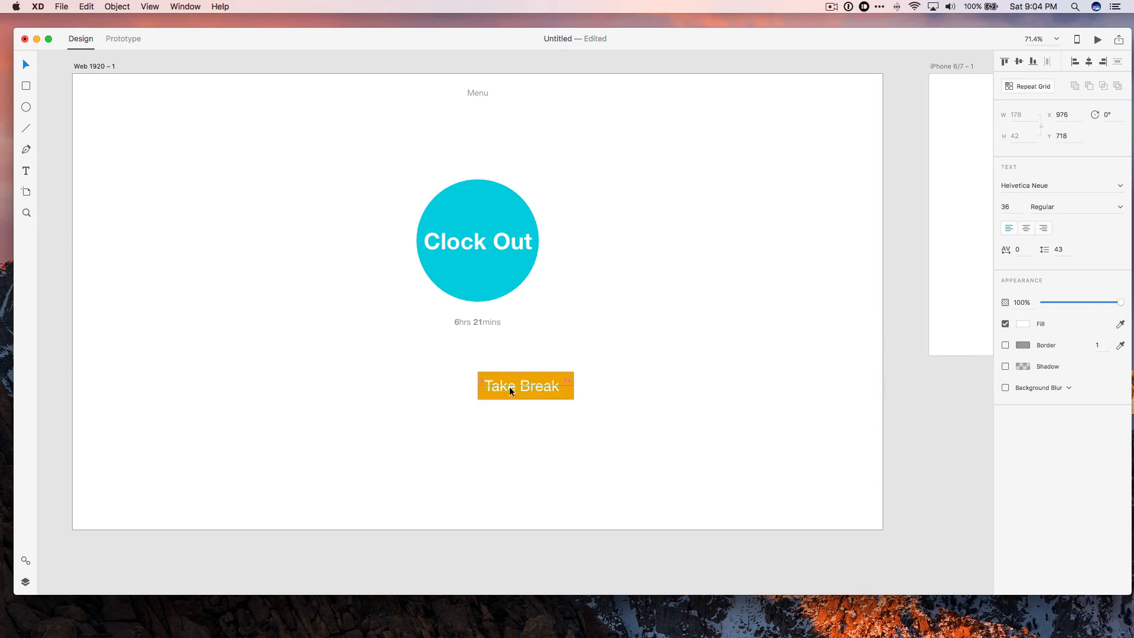
{"action": "left_click", "coordinate": [619, 389]}
Duplicate the Take Break button to its left.
{"action": "right_click", "coordinate": [526, 385]}
{"action": "left_click", "coordinate": [474, 385]}
{"action": "left_click", "coordinate": [1120, 41]}
{"action": "left_click", "coordinate": [1077, 41]}
{"action": "left_click", "coordinate": [528, 386]}
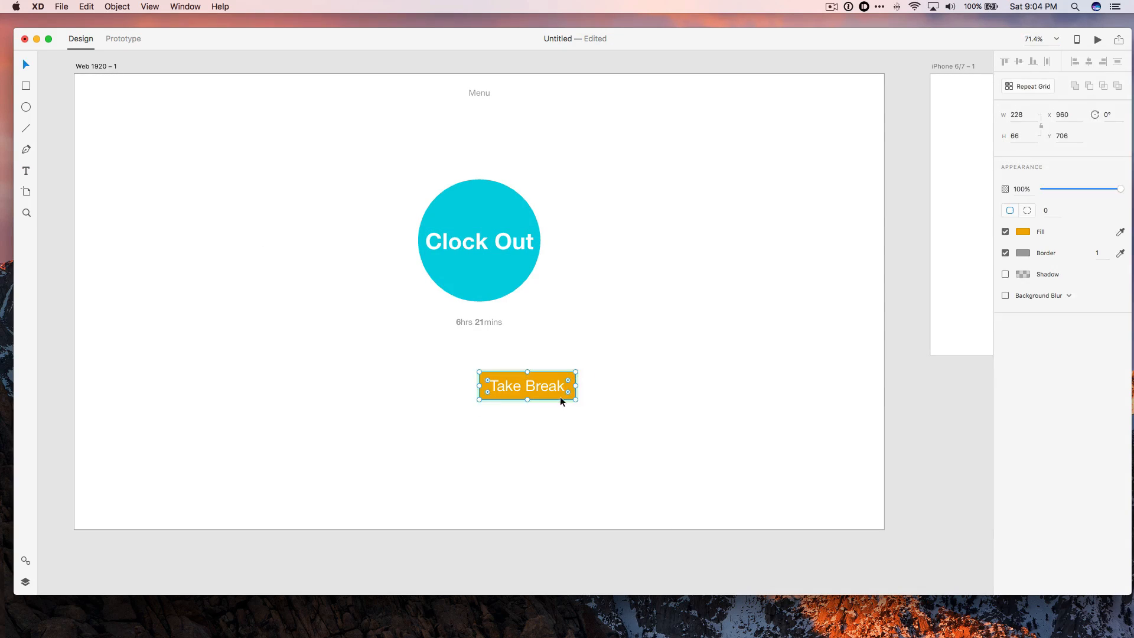
{"action": "left_click_drag", "start_coordinate": [487, 388], "coordinate": [390, 388], "text": "alt"}
{"action": "left_click", "coordinate": [499, 424]}
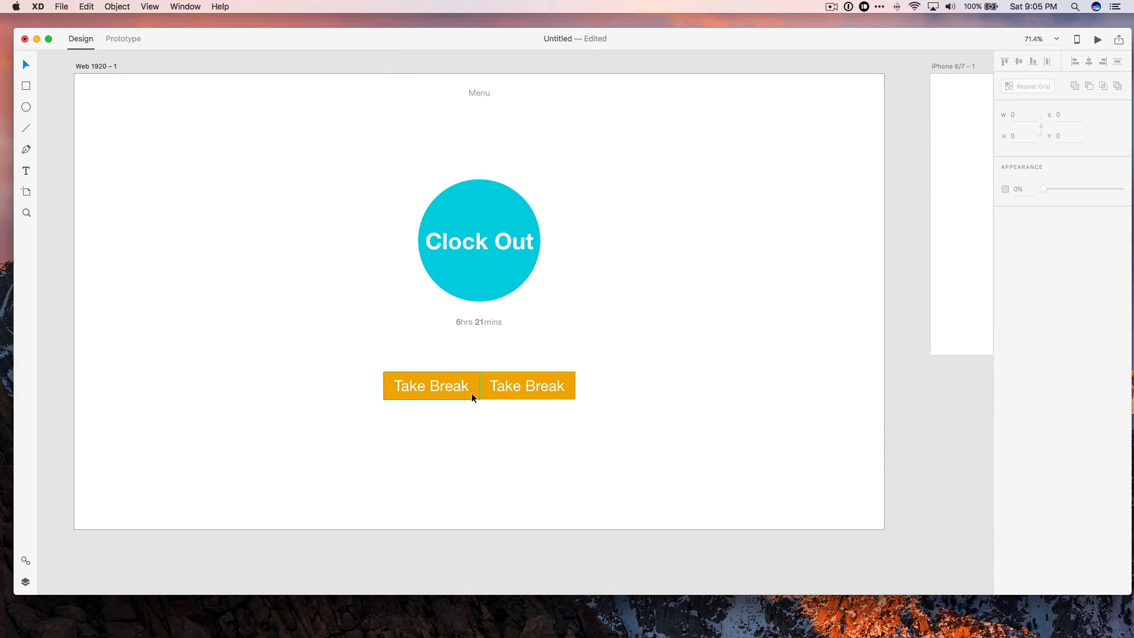
Round the left button's outer corners to 5, then undo the last three changes.
{"action": "scroll", "coordinate": [471, 390], "scroll_direction": "up", "scroll_amount": 5}
{"action": "scroll", "coordinate": [514, 355], "scroll_direction": "down", "scroll_amount": 1}
{"action": "left_click", "coordinate": [486, 441]}
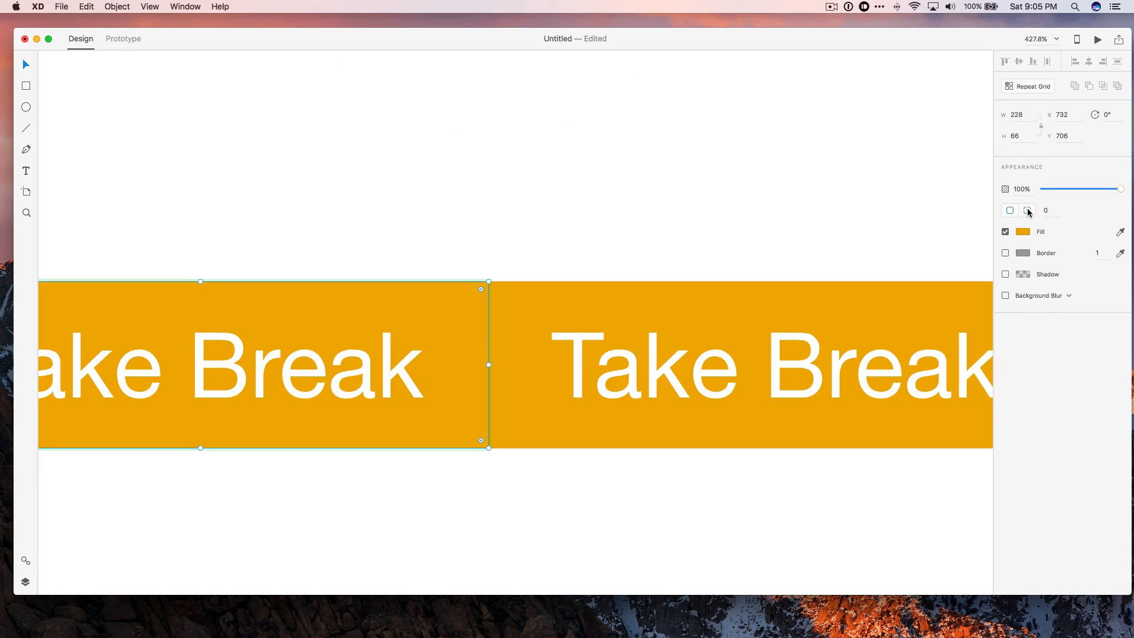
{"action": "left_click", "coordinate": [1026, 214]}
{"action": "left_click", "coordinate": [1048, 211]}
{"action": "type", "text": "5"}
{"action": "key", "text": "Tab"}
{"action": "key", "text": "Tab"}
{"action": "key", "text": "Tab"}
{"action": "type", "text": "5"}
{"action": "scroll", "coordinate": [643, 278], "scroll_direction": "left", "scroll_amount": 3}
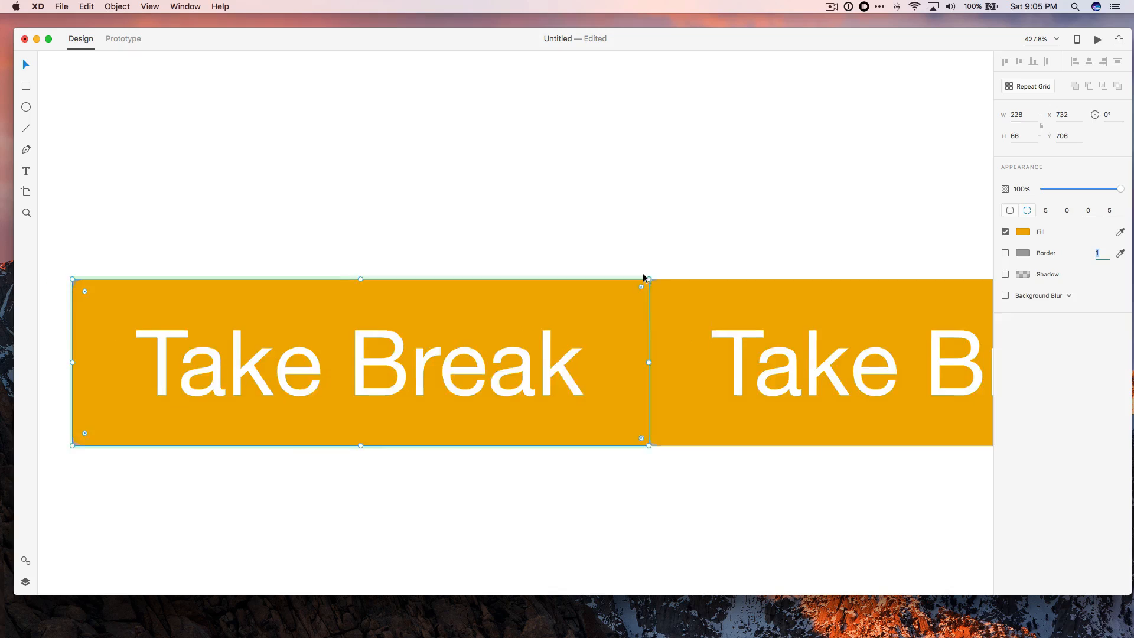
{"action": "scroll", "coordinate": [643, 278], "scroll_direction": "right", "scroll_amount": 5}
{"action": "left_click", "coordinate": [373, 288]}
{"action": "key", "text": "super+z"}
{"action": "key", "text": "super+z"}
{"action": "key", "text": "super+z"}
{"action": "key", "text": "super+z"}
{"action": "key", "text": "super+z"}
{"action": "key", "text": "super+z"}
{"action": "key", "text": "super+z"}
{"action": "key", "text": "super+z"}
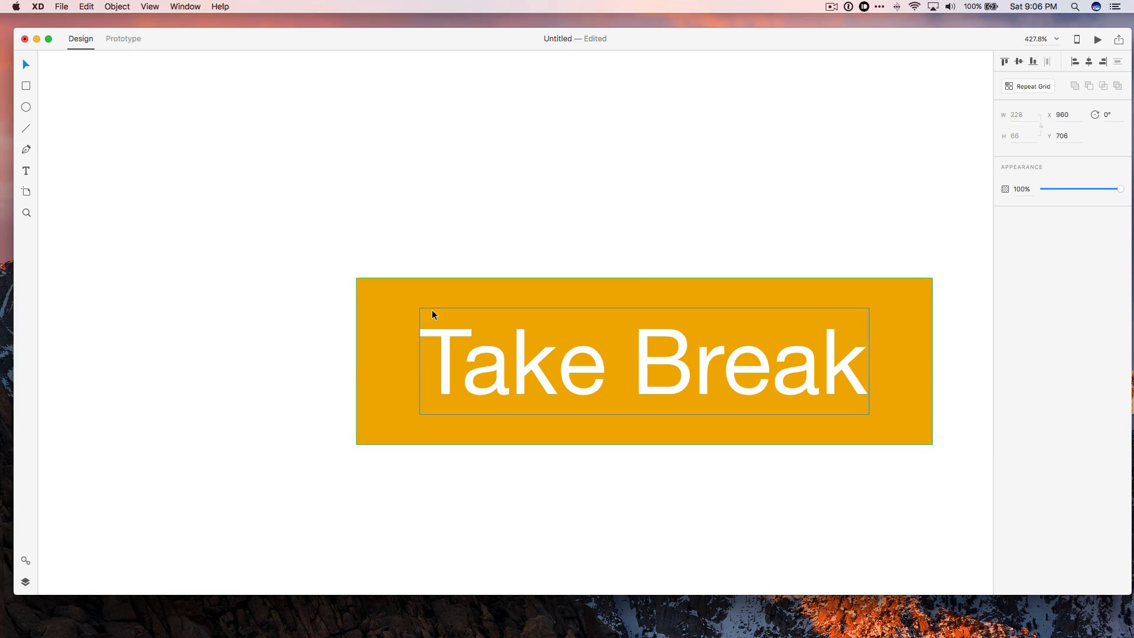
Remove the button's border and round its right-hand corners to 5.
{"action": "left_click", "coordinate": [1005, 252]}
{"action": "left_click", "coordinate": [1028, 210]}
{"action": "left_click", "coordinate": [1067, 211]}
{"action": "type", "text": "5"}
{"action": "key", "text": "Tab"}
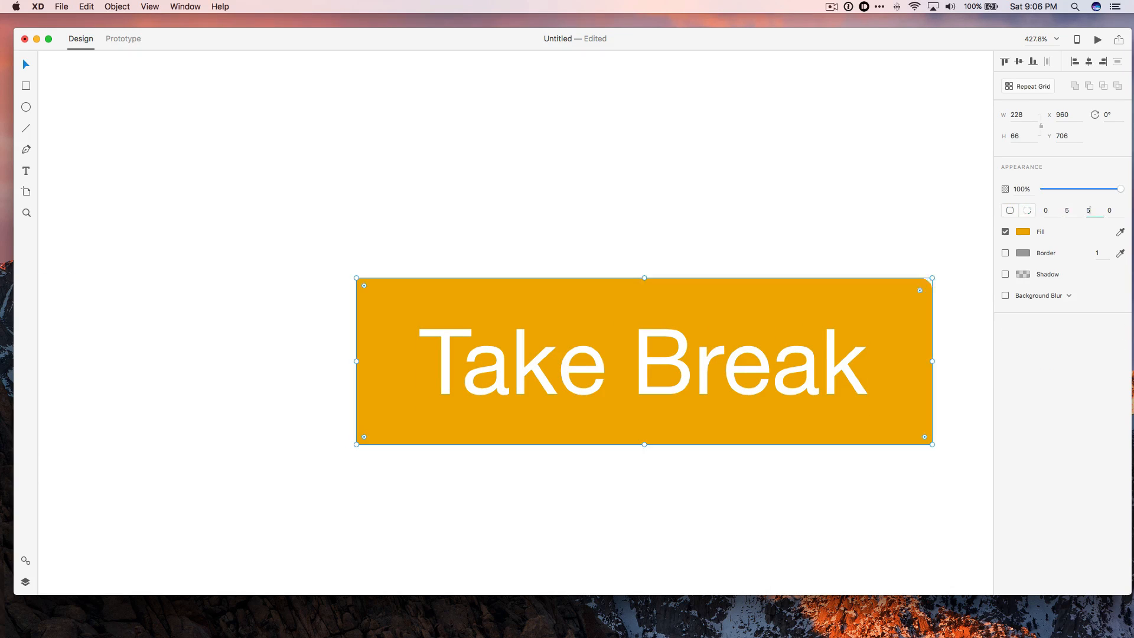
{"action": "type", "text": "5"}
Duplicate the button and nudge the copy left so it sits beside the original.
{"action": "left_click", "coordinate": [738, 326], "text": "shift"}
{"action": "key", "text": "super+d"}
{"action": "key", "text": "shift+Left"}
{"action": "key", "text": "shift+Down"}
{"action": "key", "text": "shift+Up"}
{"action": "key", "text": "shift+Left"}
{"action": "key", "text": "shift+Left"}
{"action": "key", "text": "shift+Left"}
{"action": "key", "text": "shift+Left"}
{"action": "key", "text": "shift+Left"}
{"action": "key", "text": "shift+Left"}
{"action": "key", "text": "shift+Left"}
{"action": "key", "text": "shift+Left"}
{"action": "key", "text": "shift+Left"}
{"action": "key", "text": "shift+Left"}
{"action": "key", "text": "shift+Left"}
{"action": "key", "text": "shift+Left"}
{"action": "key", "text": "shift+Left"}
{"action": "key", "text": "shift+Left"}
{"action": "key", "text": "shift+Left"}
{"action": "key", "text": "shift+Left"}
{"action": "key", "text": "shift+Left"}
{"action": "key", "text": "shift+Left"}
{"action": "key", "text": "shift+Left"}
{"action": "key", "text": "shift+Left"}
{"action": "key", "text": "Right"}
{"action": "key", "text": "Right"}
Set the copy's right-hand corners to 0 and change its fill colour.
{"action": "left_click", "coordinate": [325, 316]}
{"action": "left_click", "coordinate": [1067, 211]}
{"action": "type", "text": "0"}
{"action": "key", "text": "Tab"}
{"action": "type", "text": "0"}
{"action": "left_click", "coordinate": [1025, 233]}
{"action": "left_click", "coordinate": [710, 155]}
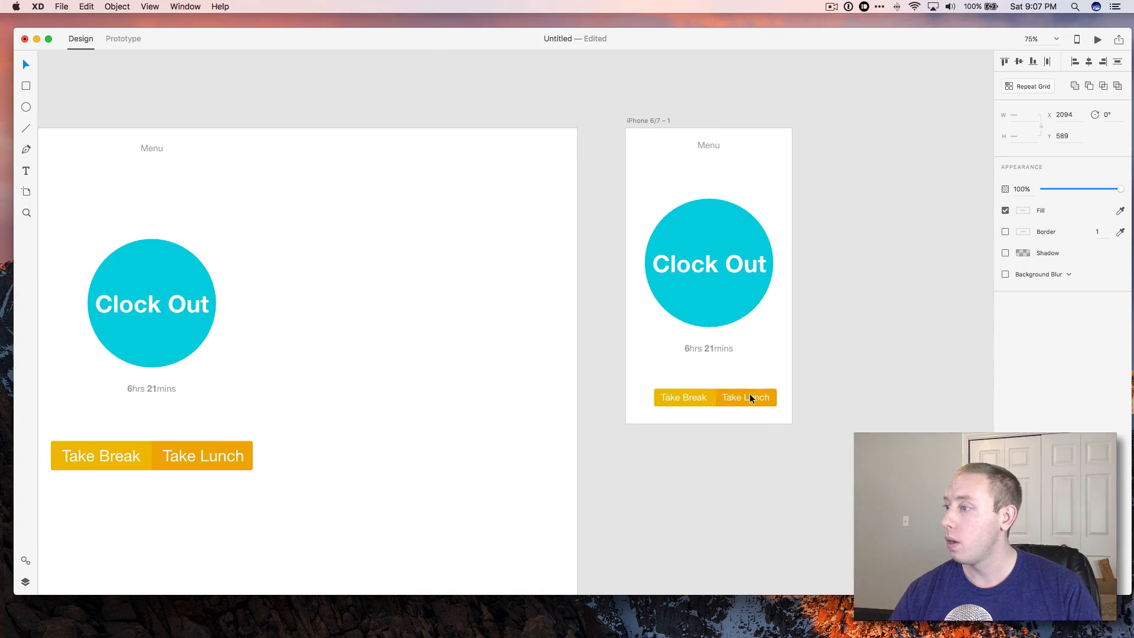
Adjust the Clock Out group's position on the iPhone 6/7 artboard.
{"action": "left_click_drag", "start_coordinate": [750, 394], "coordinate": [745, 388]}
{"action": "left_click", "coordinate": [827, 502]}
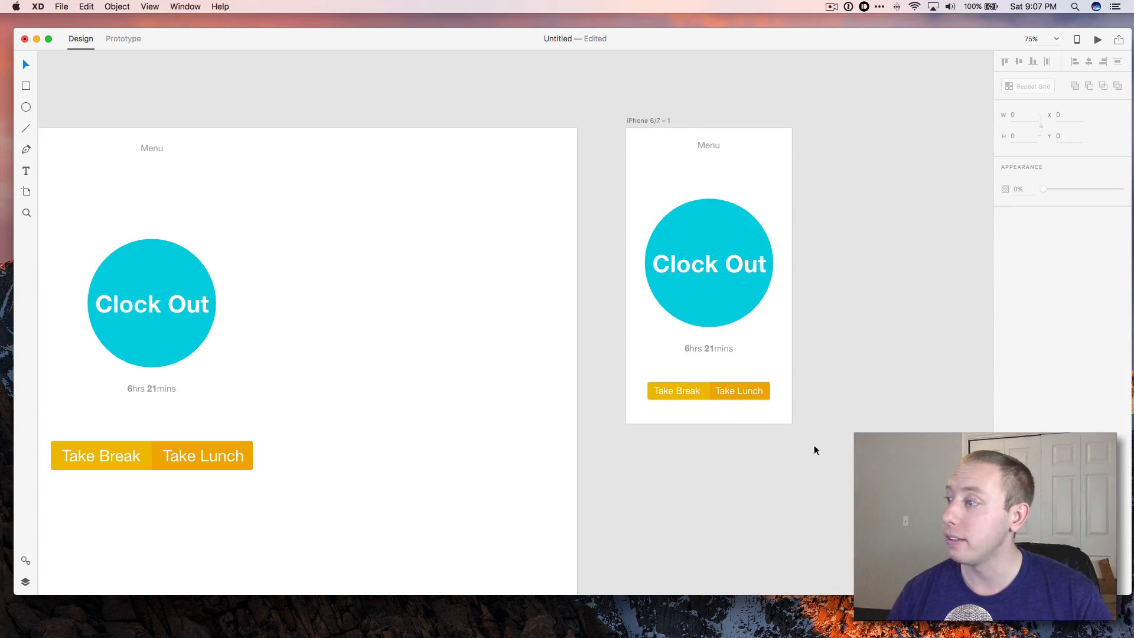
Move the Clock Out circle up and realign the Take Break / Take Lunch buttons on the iPhone artboard.
{"action": "left_click_drag", "start_coordinate": [647, 192], "coordinate": [747, 358]}
{"action": "left_click_drag", "start_coordinate": [732, 316], "coordinate": [732, 304]}
{"action": "left_click", "coordinate": [786, 303]}
{"action": "left_click_drag", "start_coordinate": [646, 369], "coordinate": [770, 406]}
{"action": "left_click", "coordinate": [807, 407]}
{"action": "left_click_drag", "start_coordinate": [668, 371], "coordinate": [735, 389]}
{"action": "left_click", "coordinate": [796, 381]}
{"action": "left_click_drag", "start_coordinate": [662, 371], "coordinate": [733, 392]}
{"action": "left_click", "coordinate": [701, 274]}
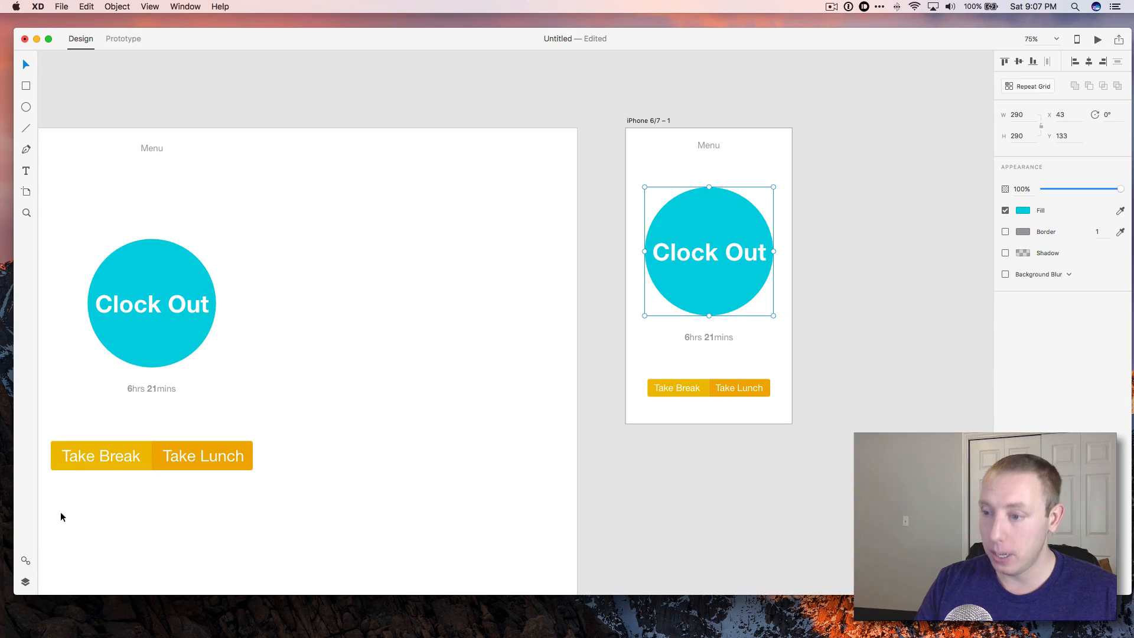
Browse the Symbols and Layers panels to inspect the iPhone 6/7 – 1 artboard's layers.
{"action": "left_click", "coordinate": [25, 560]}
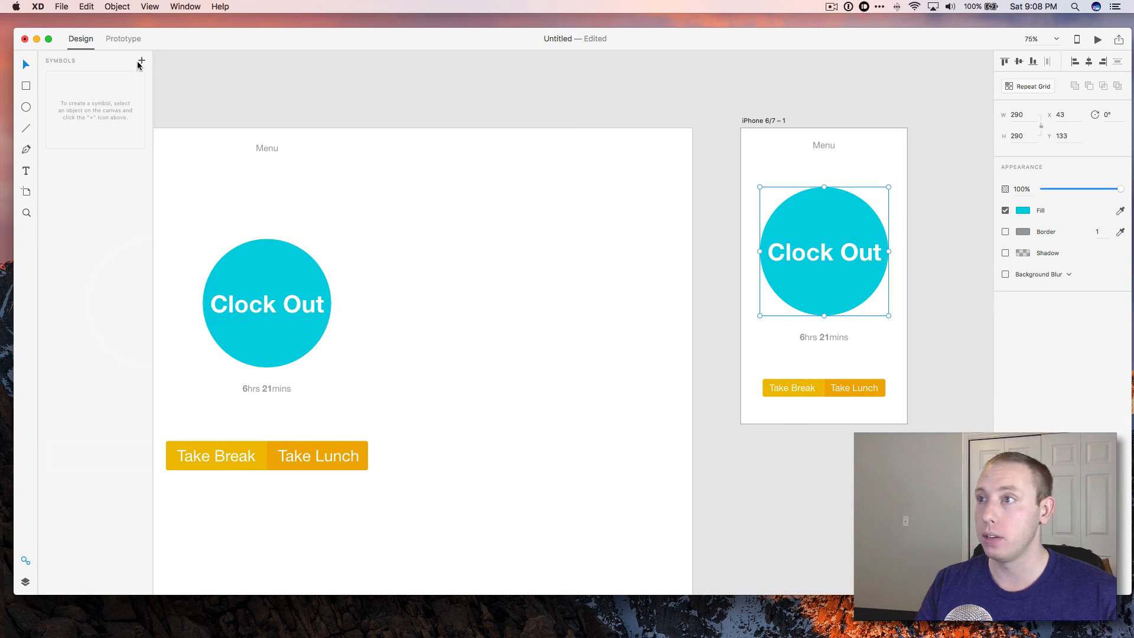
{"action": "left_click", "coordinate": [24, 584]}
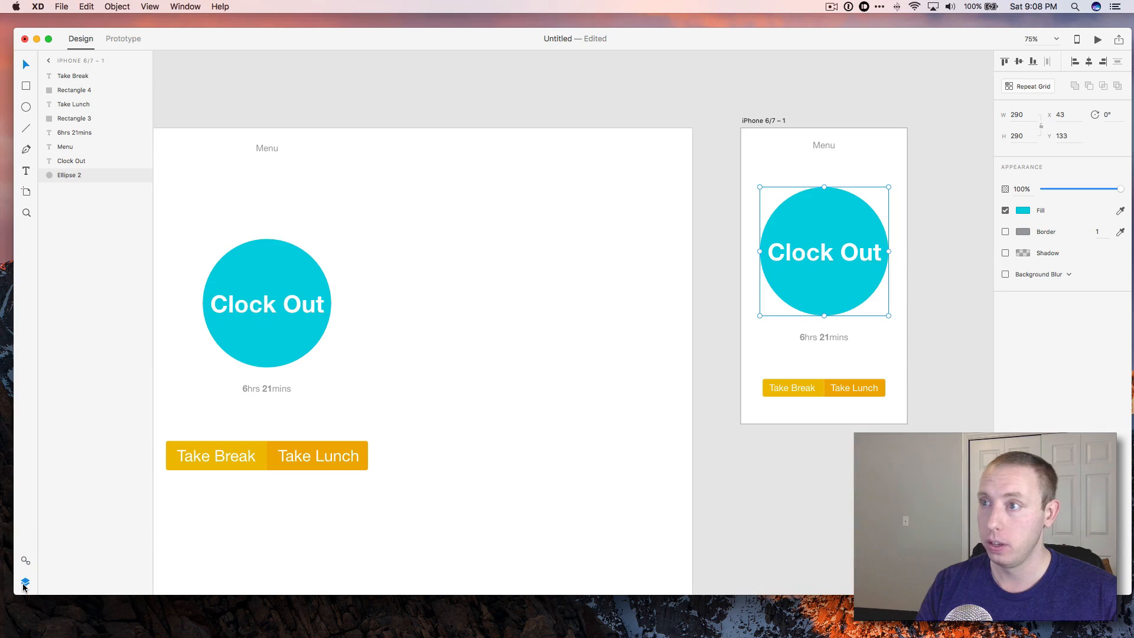
{"action": "left_click", "coordinate": [24, 584]}
{"action": "left_click", "coordinate": [25, 583]}
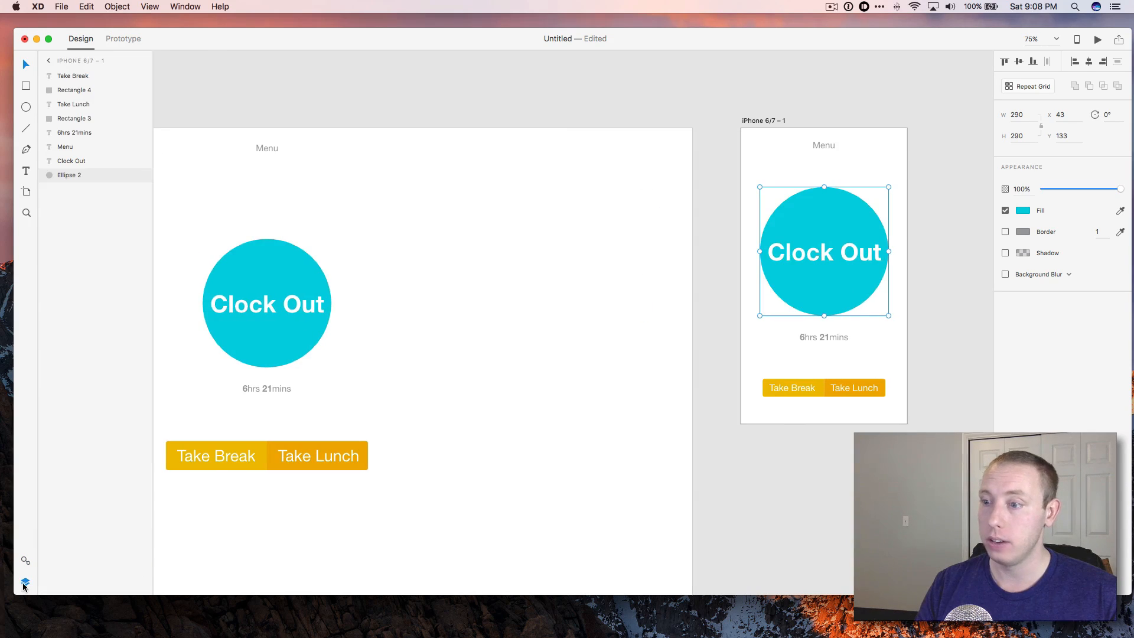
{"action": "left_click", "coordinate": [46, 62]}
{"action": "left_click", "coordinate": [69, 75]}
{"action": "left_click", "coordinate": [68, 87]}
{"action": "left_click", "coordinate": [69, 75]}
{"action": "double_click", "coordinate": [68, 77]}
{"action": "left_click", "coordinate": [86, 135]}
{"action": "double_click", "coordinate": [52, 78]}
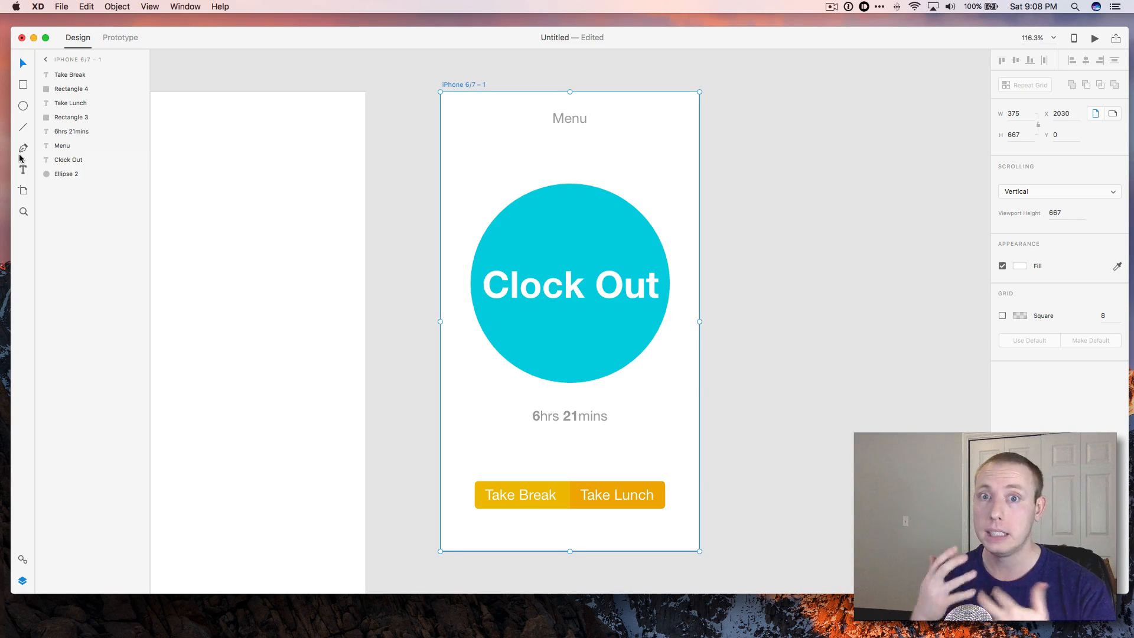
Duplicate the iPhone 6/7 – 1 artboard, placing the copy beside the original.
{"action": "left_click", "coordinate": [734, 342]}
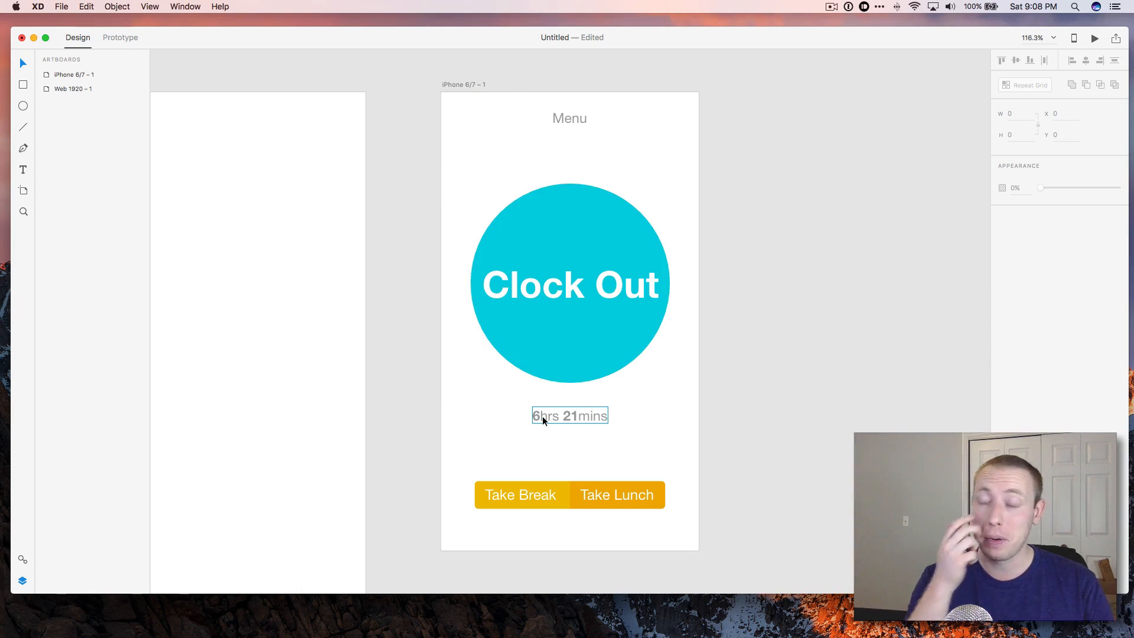
{"action": "key", "text": "z"}
{"action": "left_click", "coordinate": [620, 408], "text": "alt"}
{"action": "left_click", "coordinate": [578, 394], "text": "alt"}
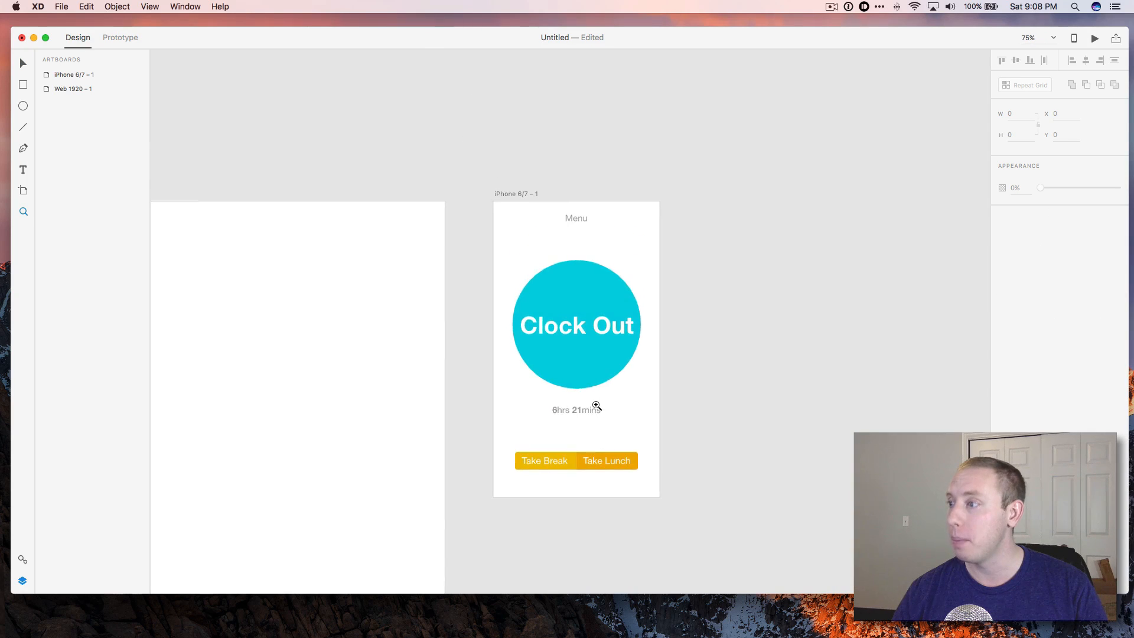
{"action": "scroll", "coordinate": [596, 401], "scroll_direction": "left", "scroll_amount": 10}
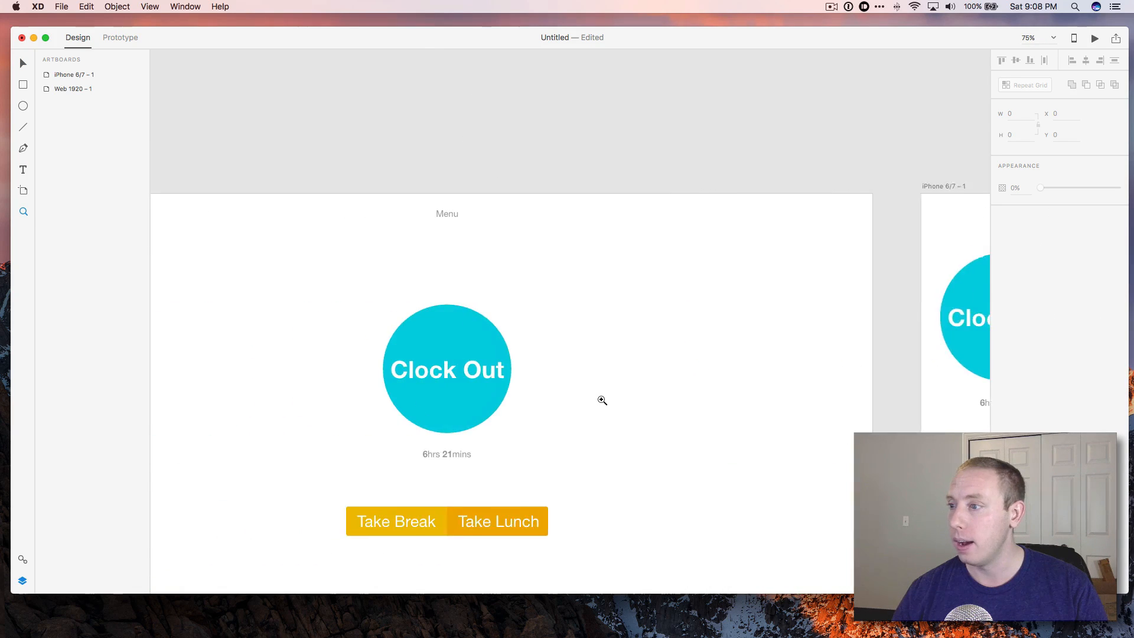
{"action": "scroll", "coordinate": [603, 399], "scroll_direction": "down", "scroll_amount": 5}
{"action": "scroll", "coordinate": [602, 399], "scroll_direction": "left", "scroll_amount": 2}
{"action": "key", "text": "v"}
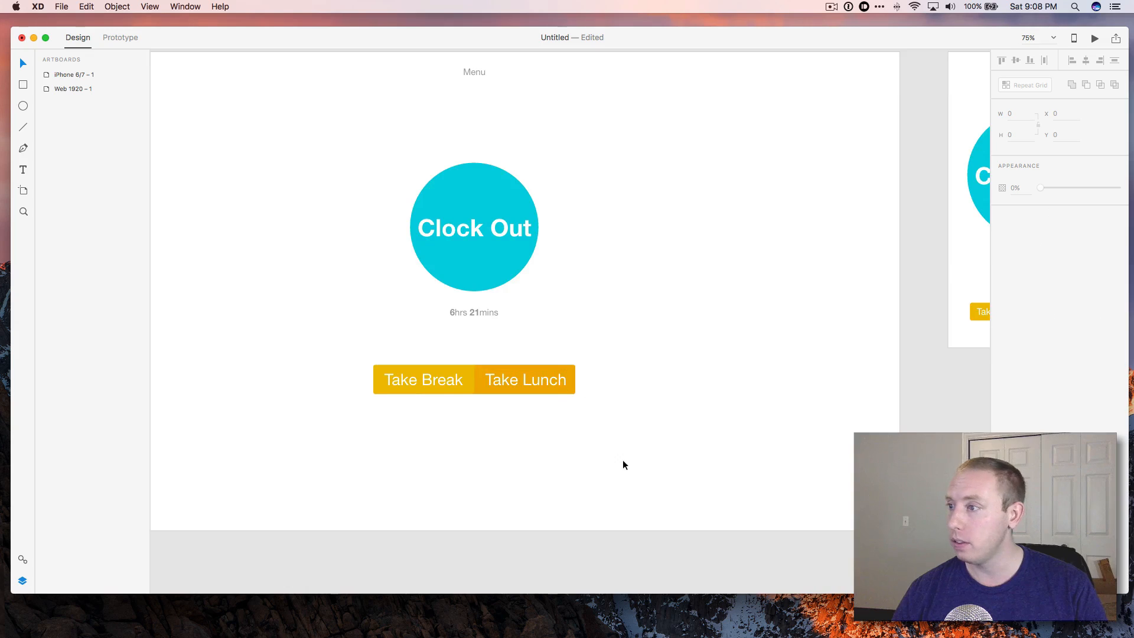
{"action": "scroll", "coordinate": [622, 469], "scroll_direction": "right", "scroll_amount": 10}
{"action": "scroll", "coordinate": [622, 469], "scroll_direction": "up", "scroll_amount": 2}
{"action": "scroll", "coordinate": [710, 260], "scroll_direction": "right", "scroll_amount": 1}
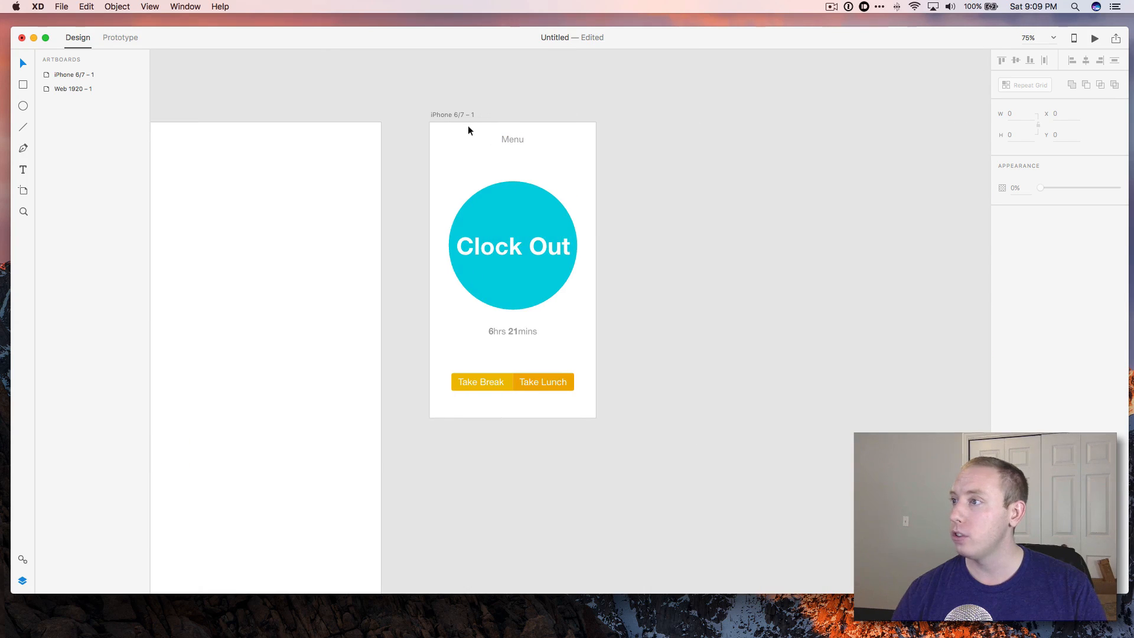
{"action": "left_click", "coordinate": [444, 116]}
{"action": "right_click", "coordinate": [444, 115]}
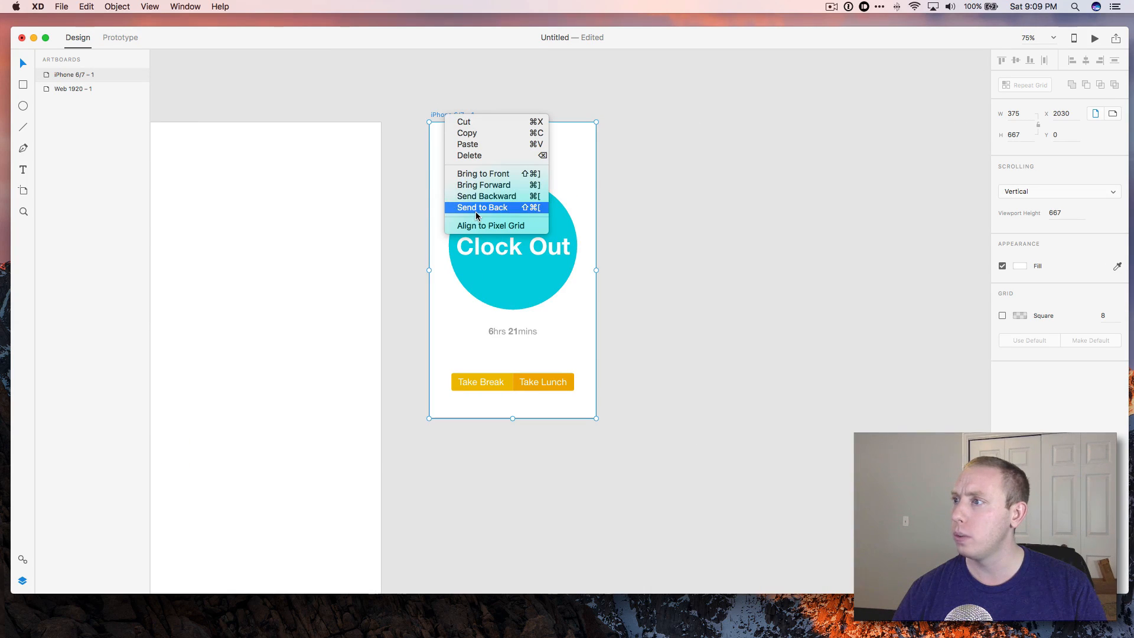
{"action": "left_click", "coordinate": [481, 133]}
{"action": "left_click", "coordinate": [691, 148]}
{"action": "key", "text": "super+v"}
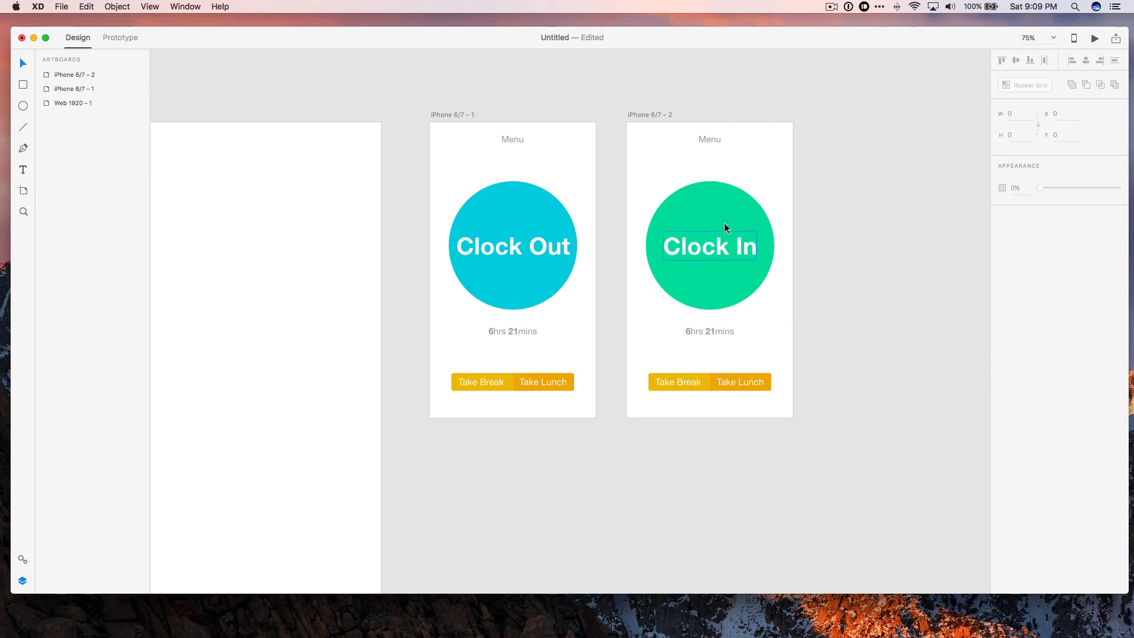
Delete the Take Break and Take Lunch buttons from the Clock In artboard.
{"action": "left_click", "coordinate": [724, 332]}
{"action": "left_click_drag", "start_coordinate": [638, 362], "coordinate": [785, 403]}
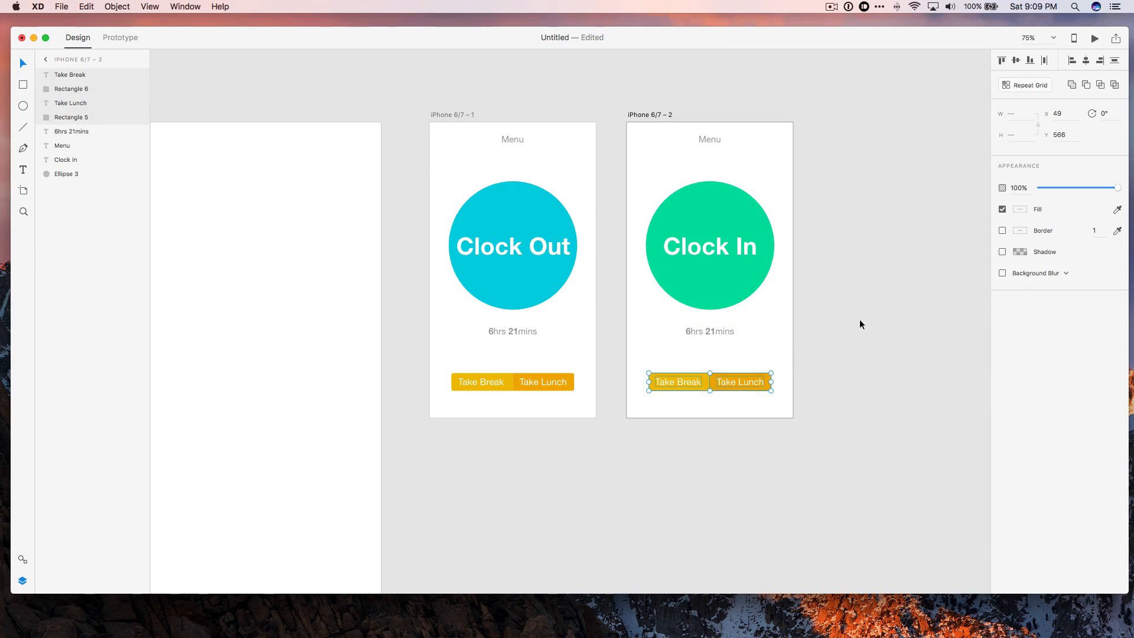
{"action": "key", "text": "Delete"}
{"action": "left_click", "coordinate": [710, 345]}
{"action": "key", "text": "t"}
{"action": "left_click", "coordinate": [23, 63]}
{"action": "left_click", "coordinate": [845, 310]}
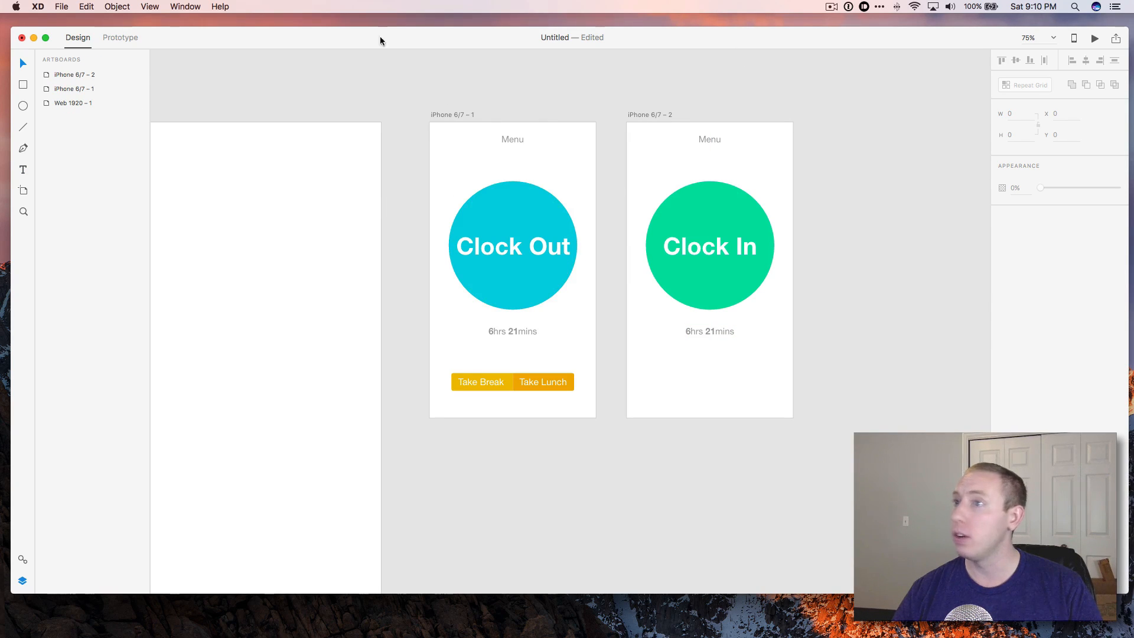
In Prototype mode, wire the Clock Out circle to the iPhone 6/7 – 2 artboard with a Dissolve transition.
{"action": "left_click", "coordinate": [117, 37]}
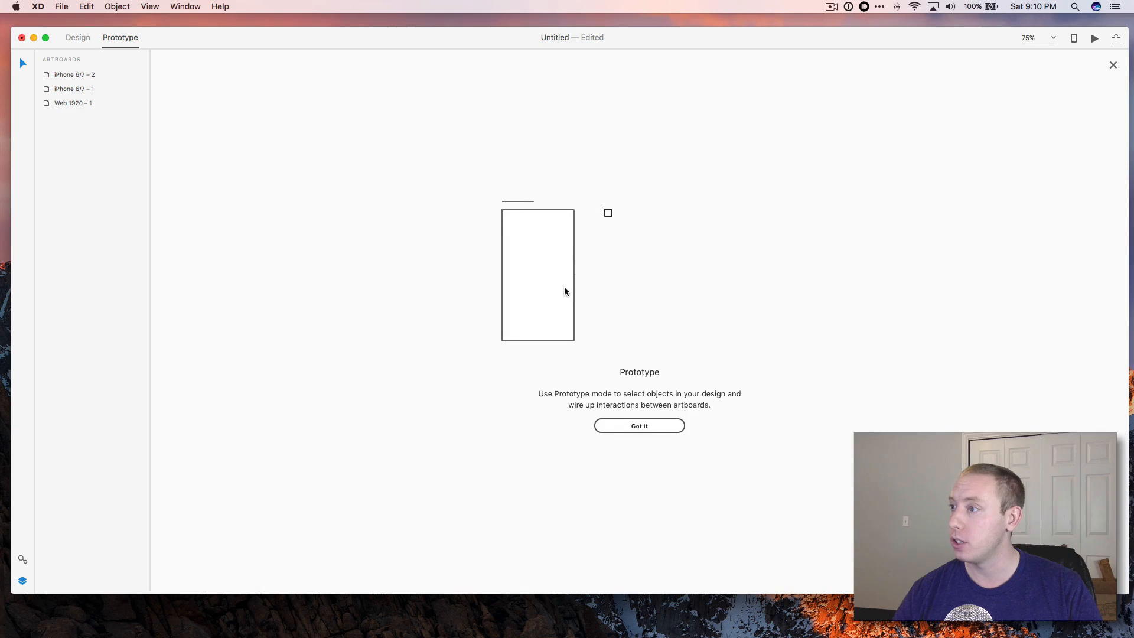
{"action": "left_click", "coordinate": [634, 426]}
{"action": "left_click", "coordinate": [448, 114]}
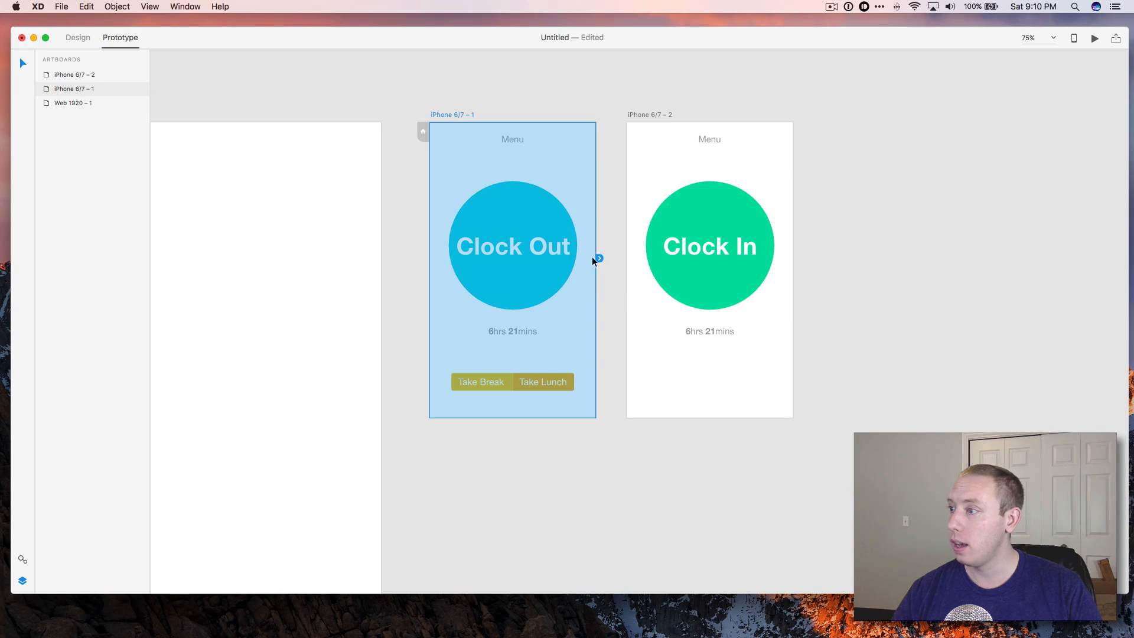
{"action": "left_click", "coordinate": [640, 115]}
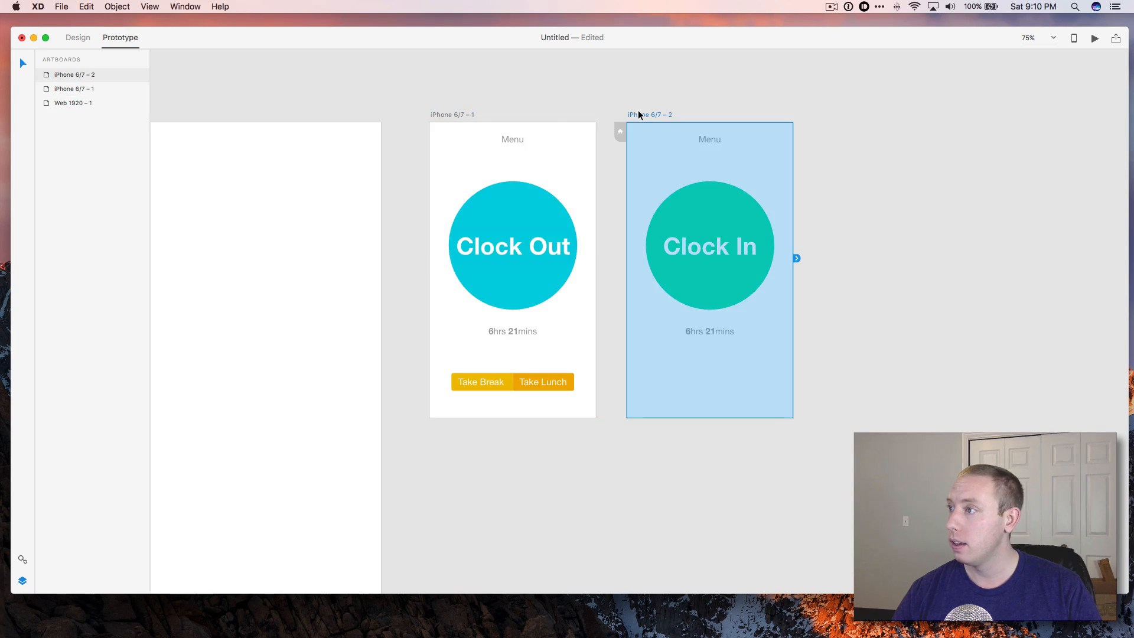
{"action": "left_click", "coordinate": [508, 217]}
{"action": "left_click_drag", "start_coordinate": [581, 245], "coordinate": [642, 246]}
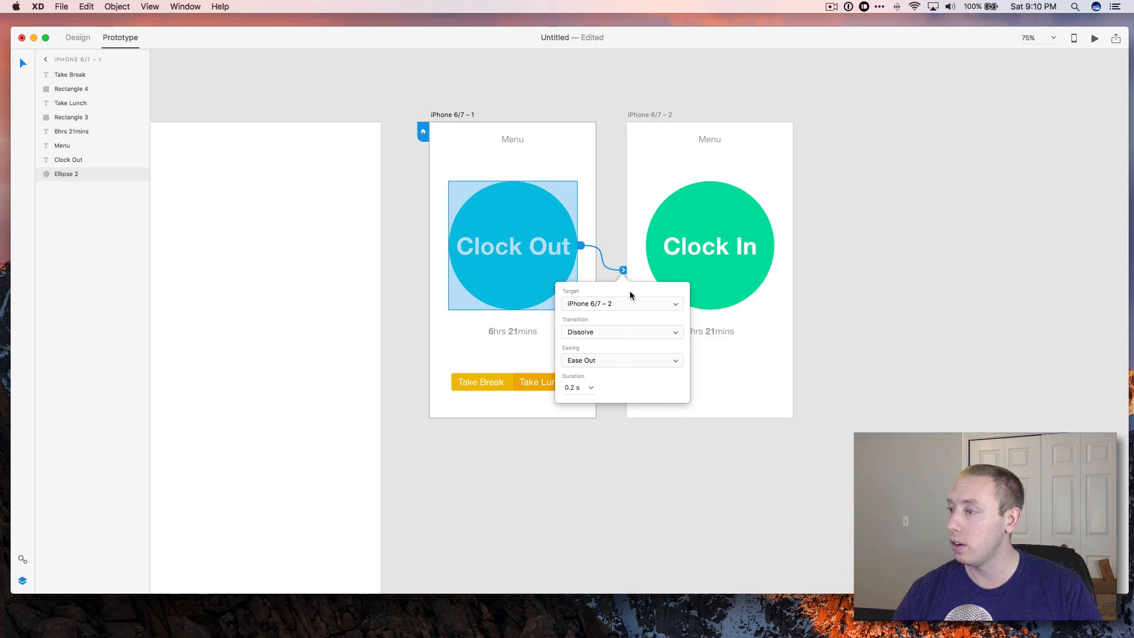
{"action": "left_click", "coordinate": [611, 334]}
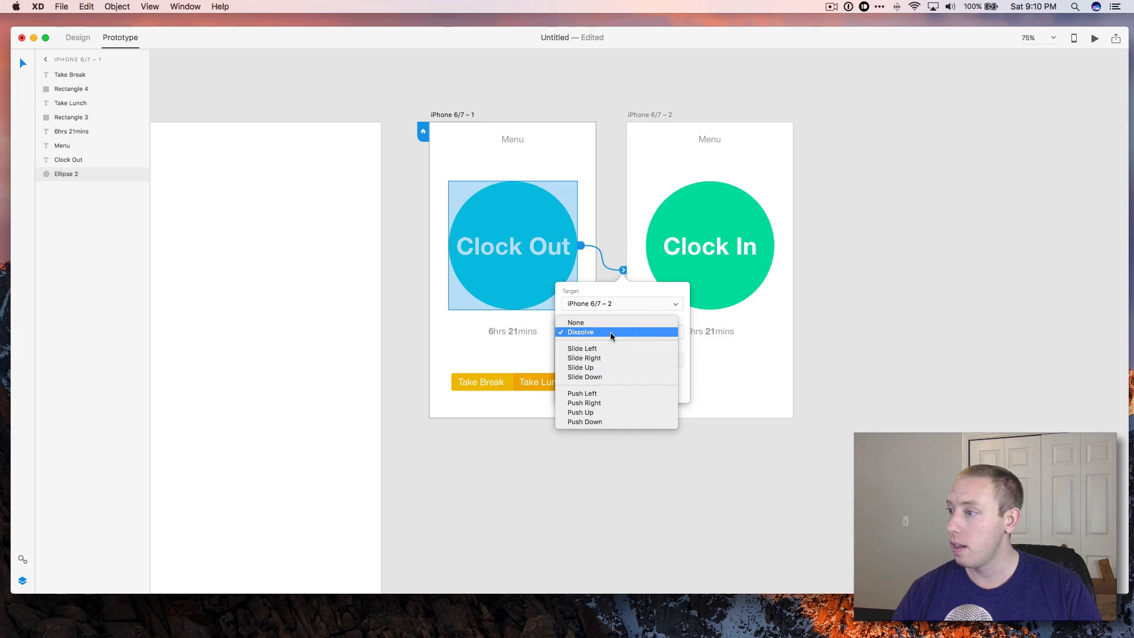
{"action": "left_click", "coordinate": [611, 334]}
{"action": "left_click", "coordinate": [760, 331]}
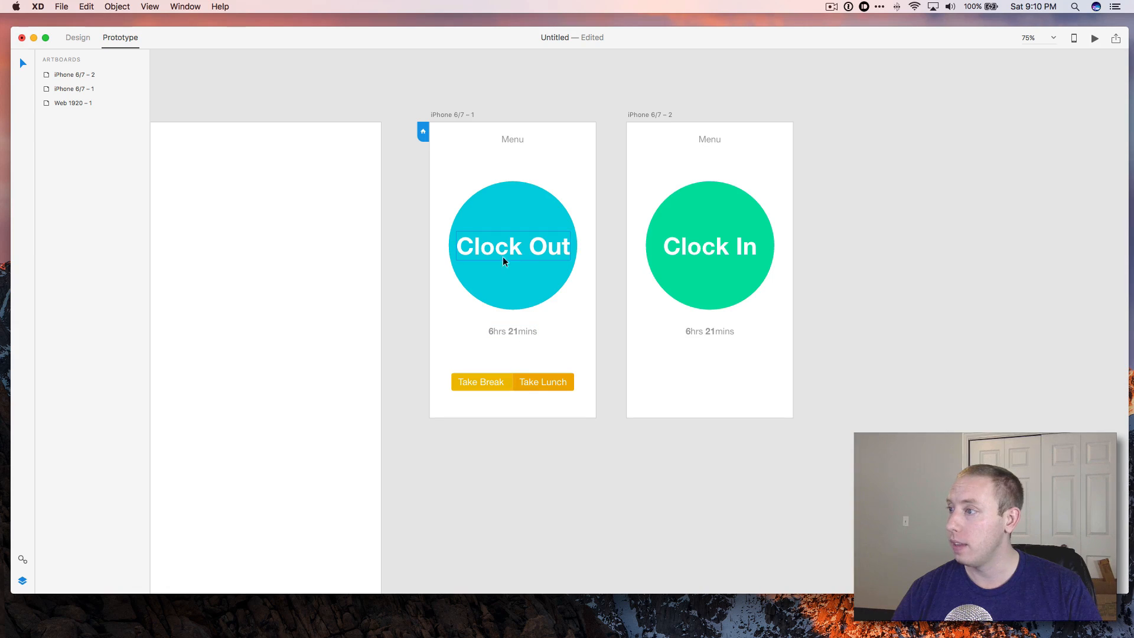
Wire the Clock In circle back to the iPhone 6/7 – 1 artboard.
{"action": "left_click", "coordinate": [664, 272]}
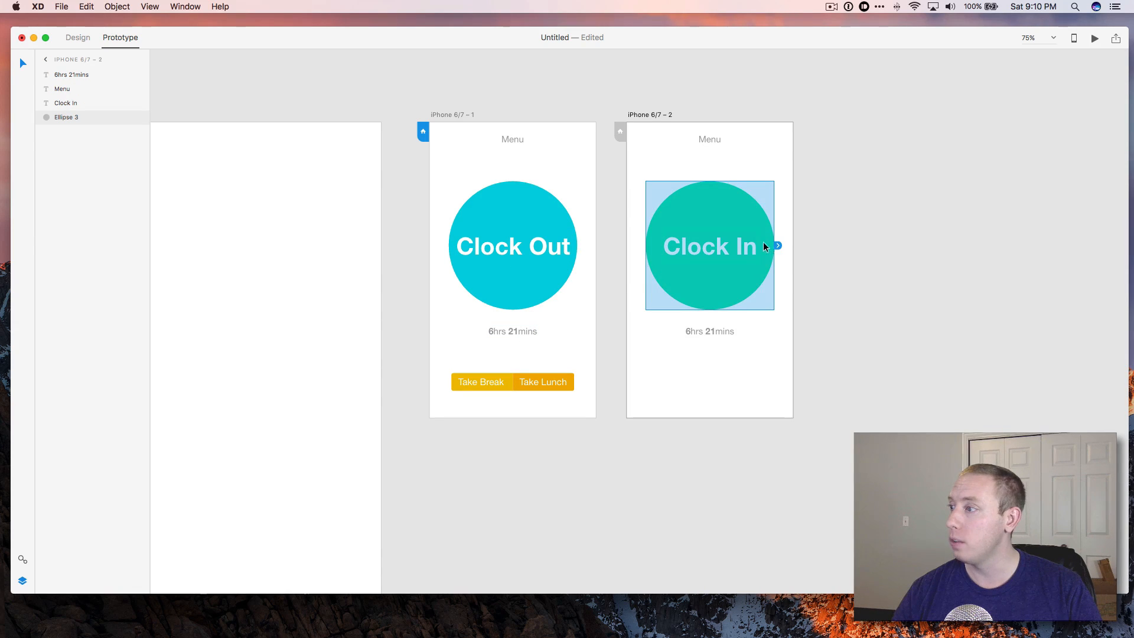
{"action": "left_click_drag", "start_coordinate": [778, 245], "coordinate": [593, 288]}
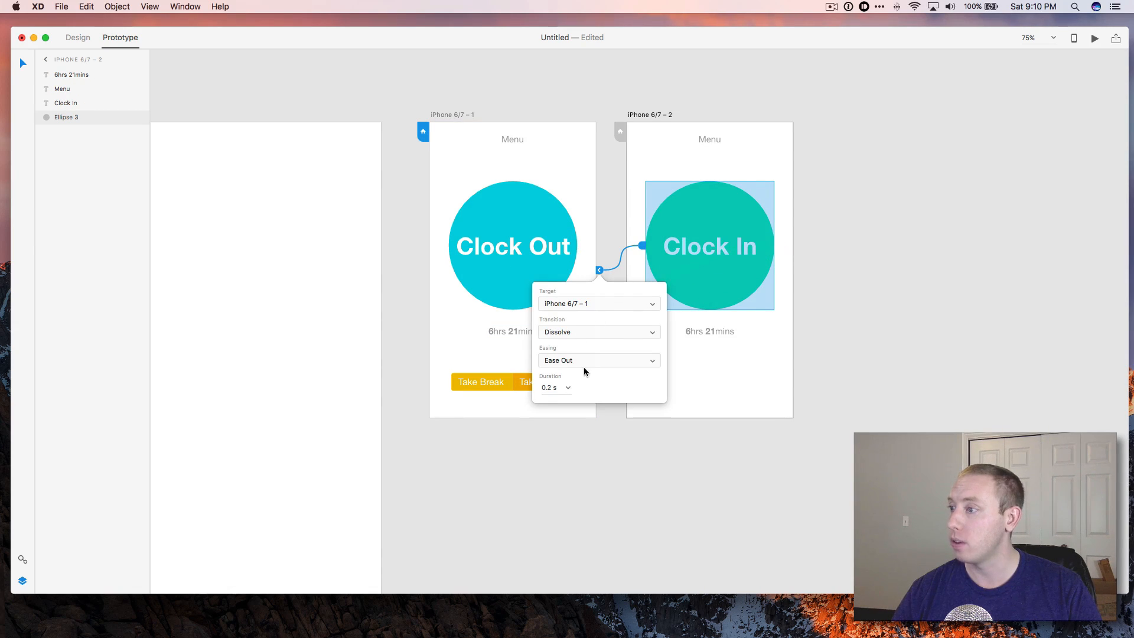
{"action": "left_click", "coordinate": [657, 381]}
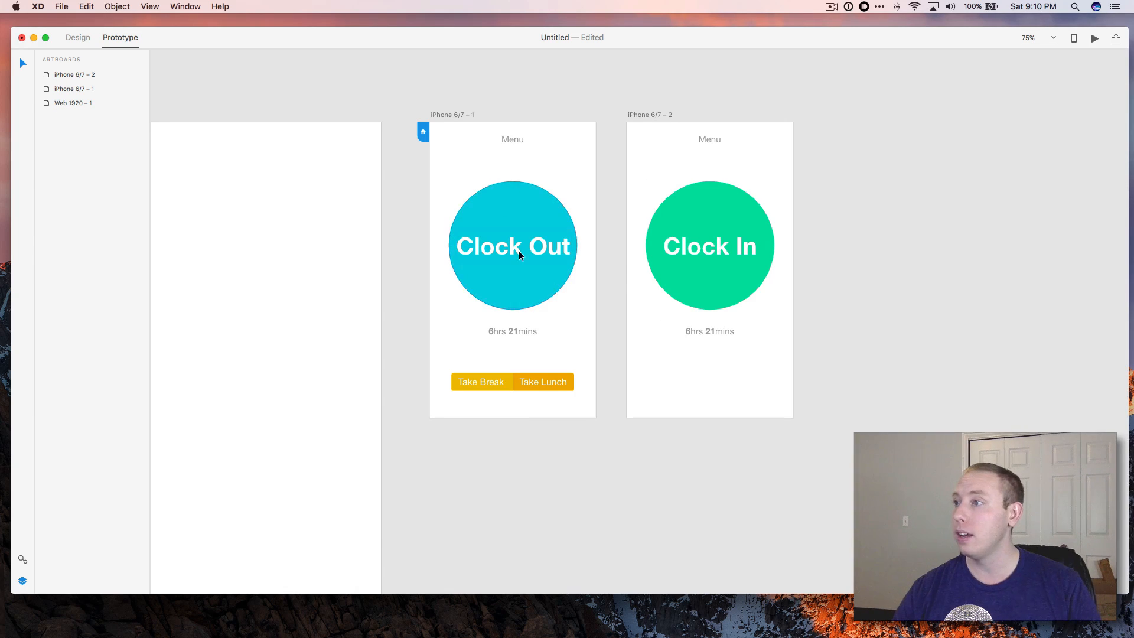
Set the iPhone 6/7 – 2 artboard as the prototype's home screen.
{"action": "left_click", "coordinate": [644, 115]}
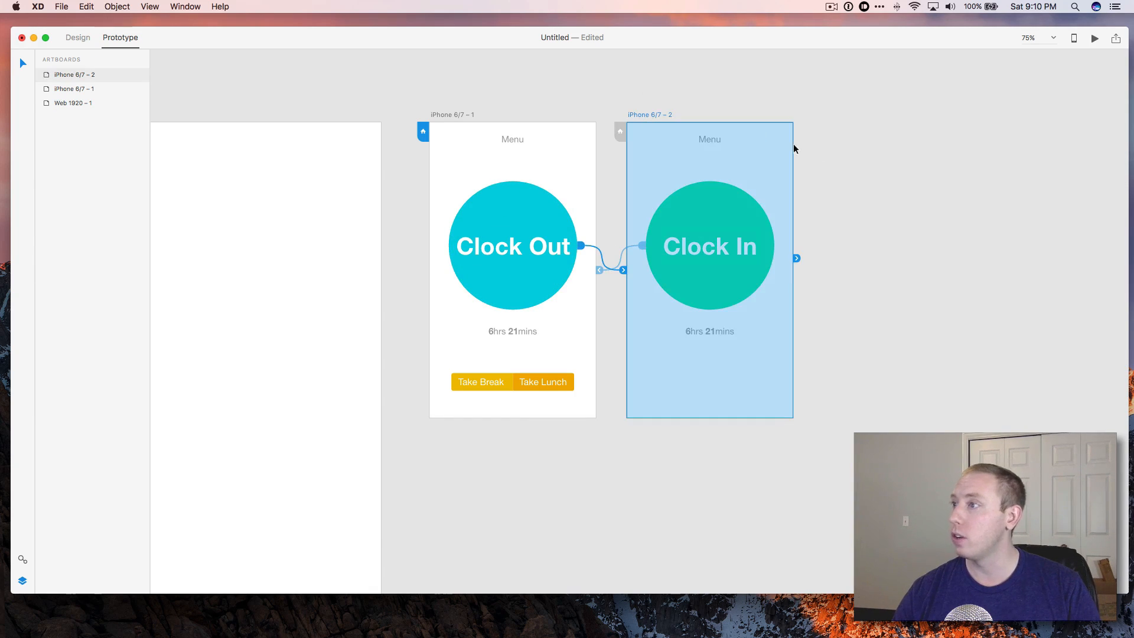
{"action": "left_click", "coordinate": [620, 132]}
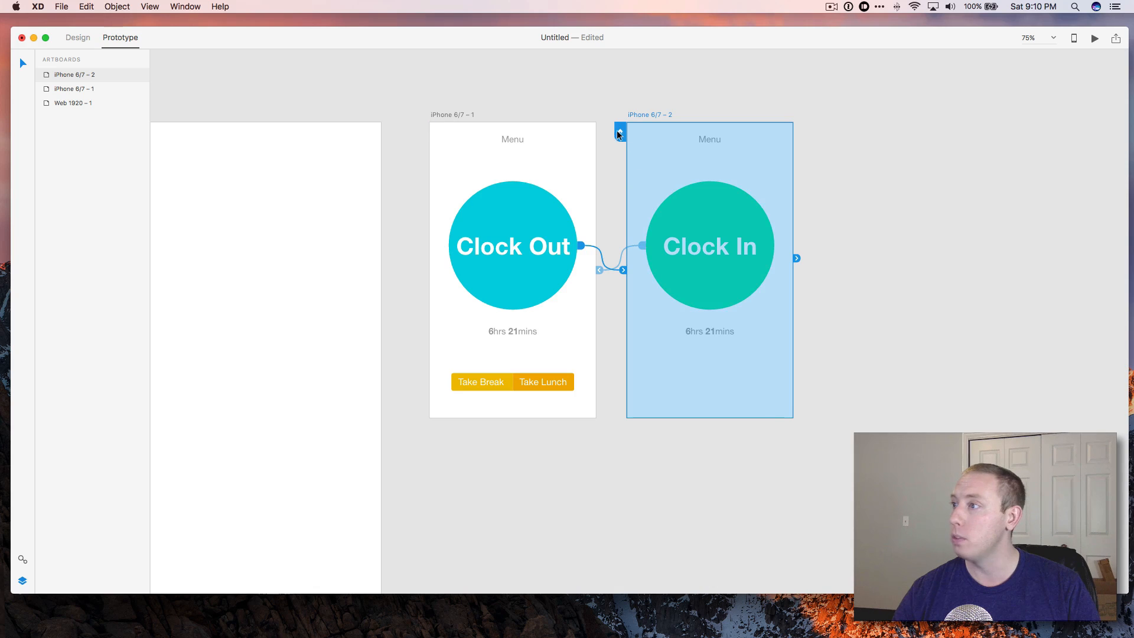
{"action": "left_click", "coordinate": [917, 107]}
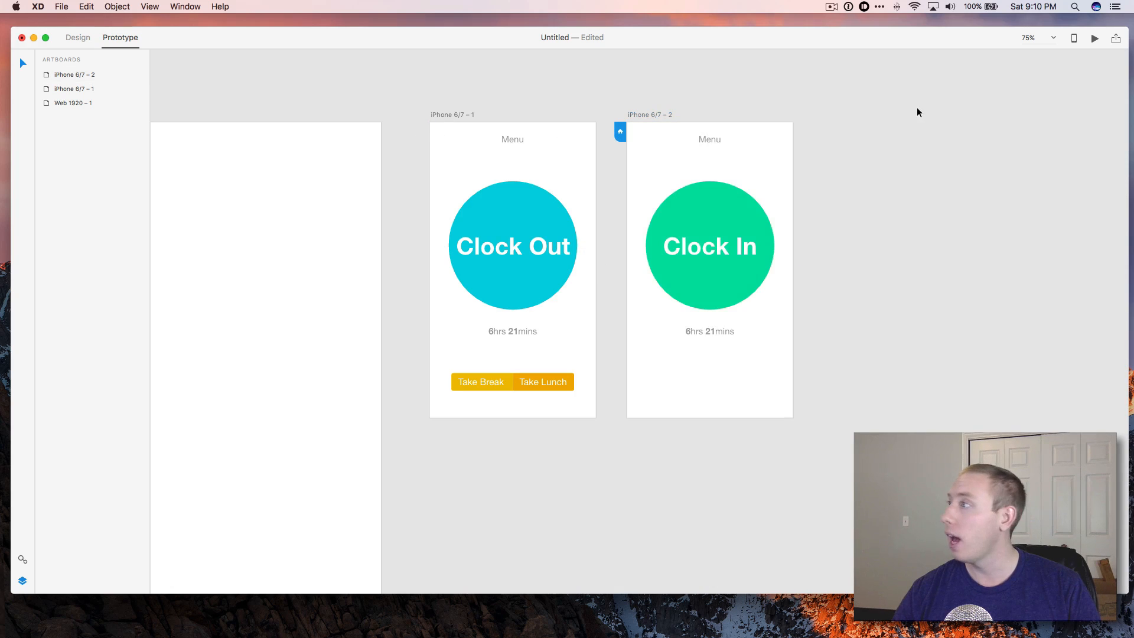
Preview the prototype, toggling between the Clock In and Clock Out screens, then close the preview.
{"action": "left_click", "coordinate": [1095, 37]}
{"action": "left_click_drag", "start_coordinate": [418, 118], "coordinate": [476, 99]}
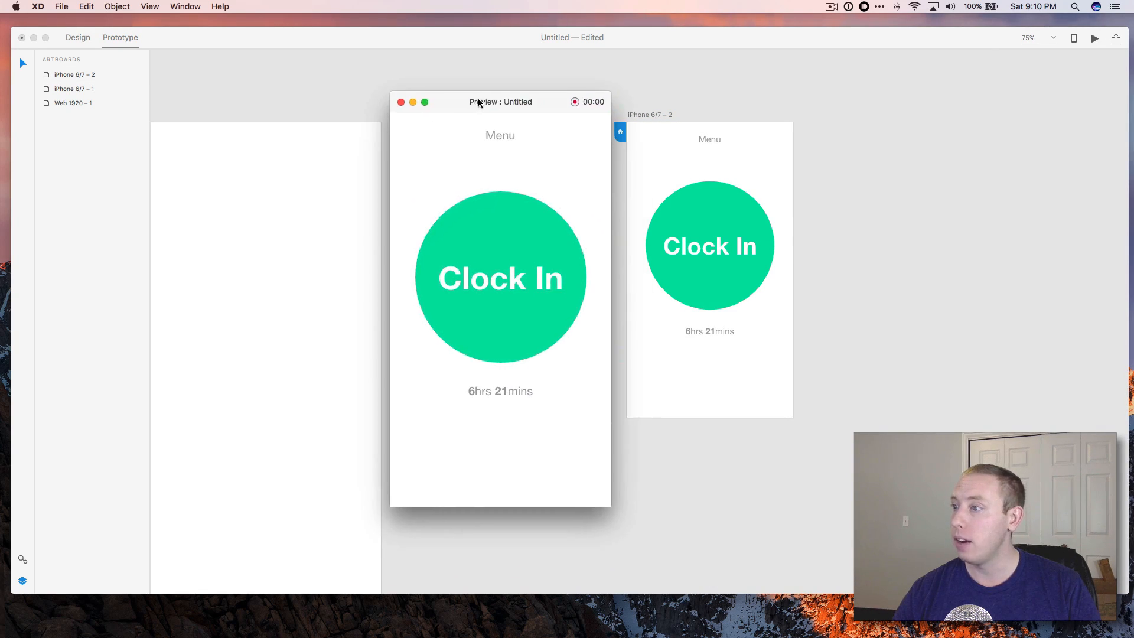
{"action": "left_click", "coordinate": [535, 312]}
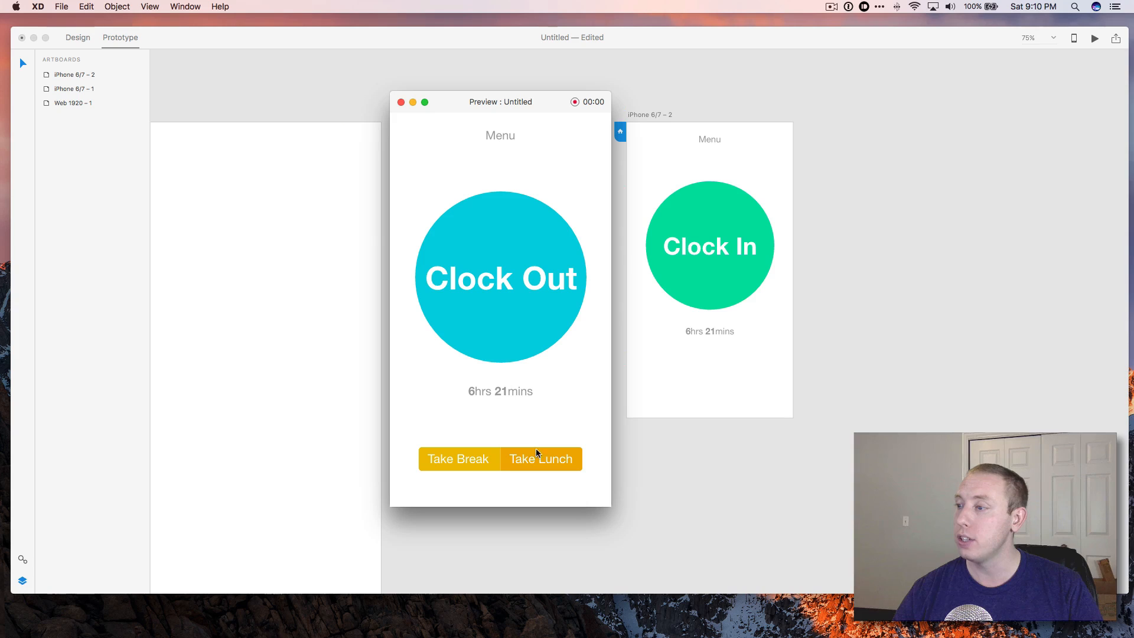
{"action": "left_click", "coordinate": [498, 277]}
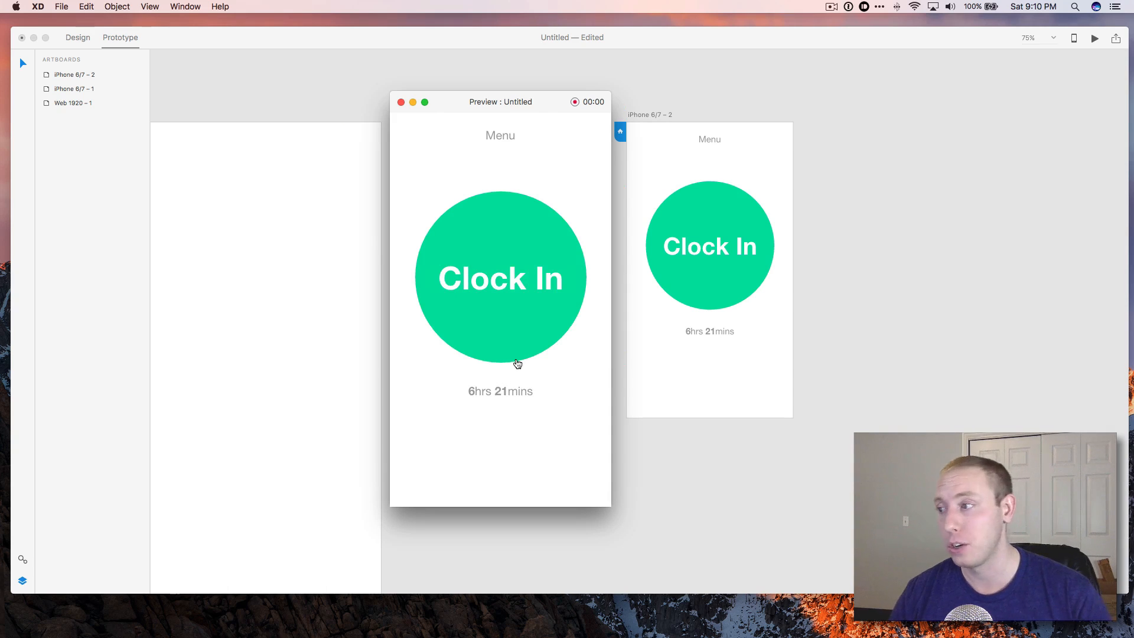
{"action": "left_click", "coordinate": [401, 102]}
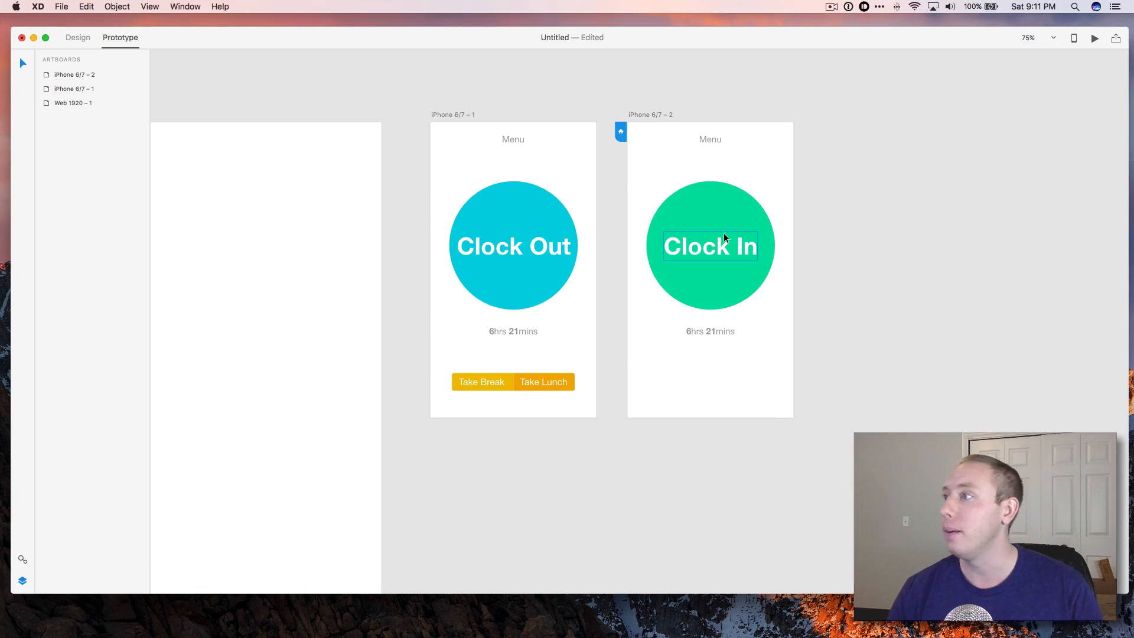
Paste another copy of the Clock Out artboard as a third artboard.
{"action": "left_click", "coordinate": [644, 115]}
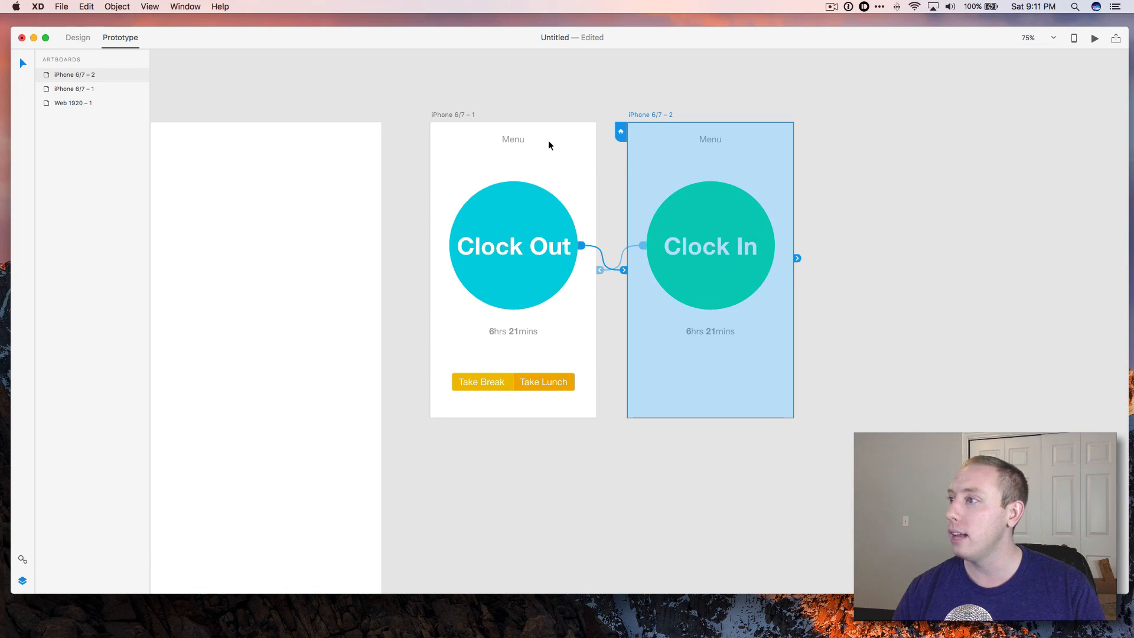
{"action": "right_click", "coordinate": [642, 134]}
{"action": "left_click", "coordinate": [881, 155]}
{"action": "left_click", "coordinate": [841, 127]}
{"action": "key", "text": "super+v"}
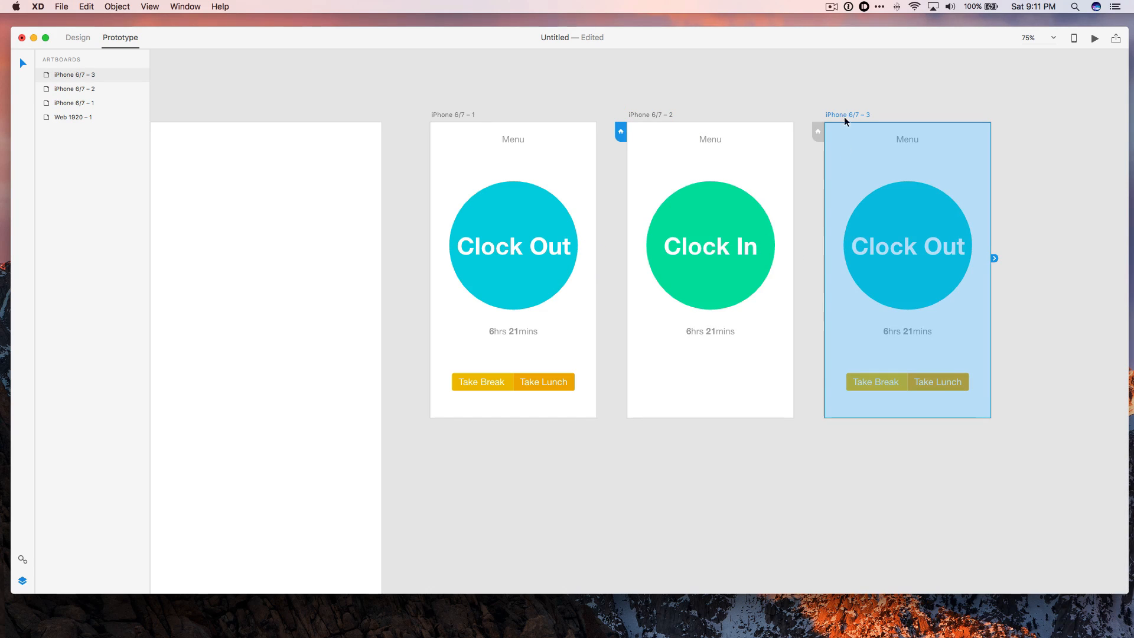
Delete the circle, time and buttons from the third artboard and move its label to the bottom.
{"action": "double_click", "coordinate": [908, 165]}
{"action": "key", "text": "Escape"}
{"action": "left_click_drag", "start_coordinate": [838, 171], "coordinate": [973, 404]}
{"action": "key", "text": "Delete"}
{"action": "left_click_drag", "start_coordinate": [907, 139], "coordinate": [902, 405]}
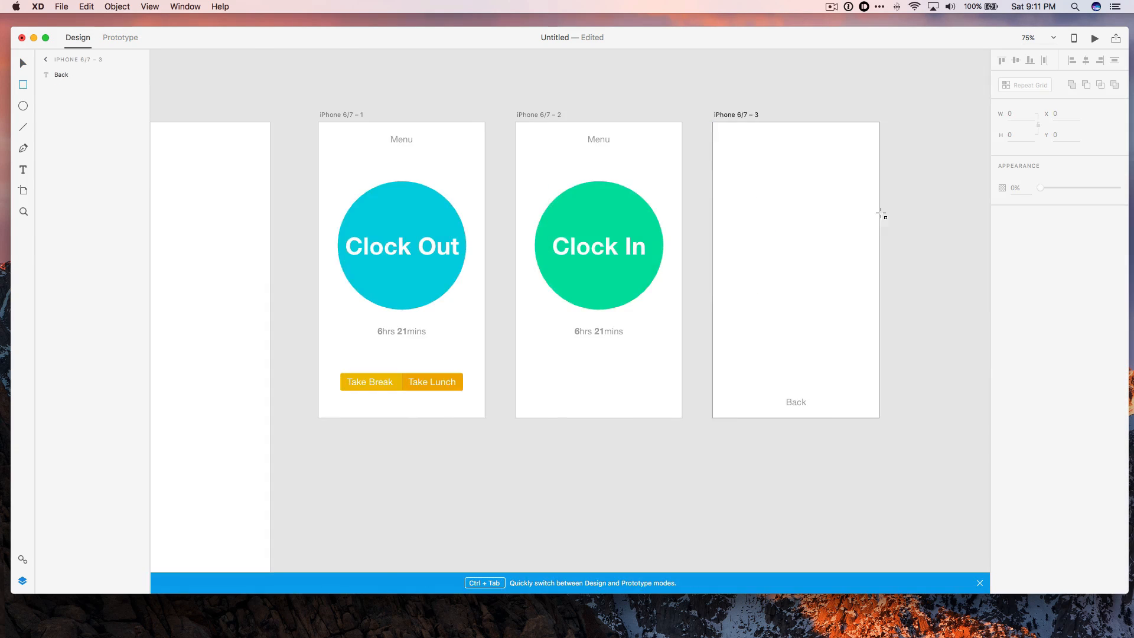
Draw a rectangle covering the third artboard above the label and give it a grey fill.
{"action": "left_click_drag", "start_coordinate": [574, 123], "coordinate": [740, 388]}
{"action": "left_click", "coordinate": [1020, 231]}
{"action": "left_click_drag", "start_coordinate": [882, 167], "coordinate": [827, 214]}
{"action": "left_click", "coordinate": [981, 268]}
{"action": "key", "text": "Down"}
{"action": "key", "text": "Down"}
{"action": "key", "text": "Down"}
{"action": "key", "text": "Down"}
{"action": "key", "text": "Down"}
{"action": "key", "text": "Down"}
{"action": "key", "text": "Down"}
{"action": "key", "text": "Down"}
{"action": "key", "text": "Down"}
{"action": "key", "text": "Down"}
{"action": "key", "text": "Down"}
{"action": "key", "text": "Down"}
{"action": "key", "text": "Down"}
{"action": "key", "text": "Down"}
{"action": "key", "text": "Down"}
{"action": "key", "text": "Down"}
{"action": "key", "text": "Down"}
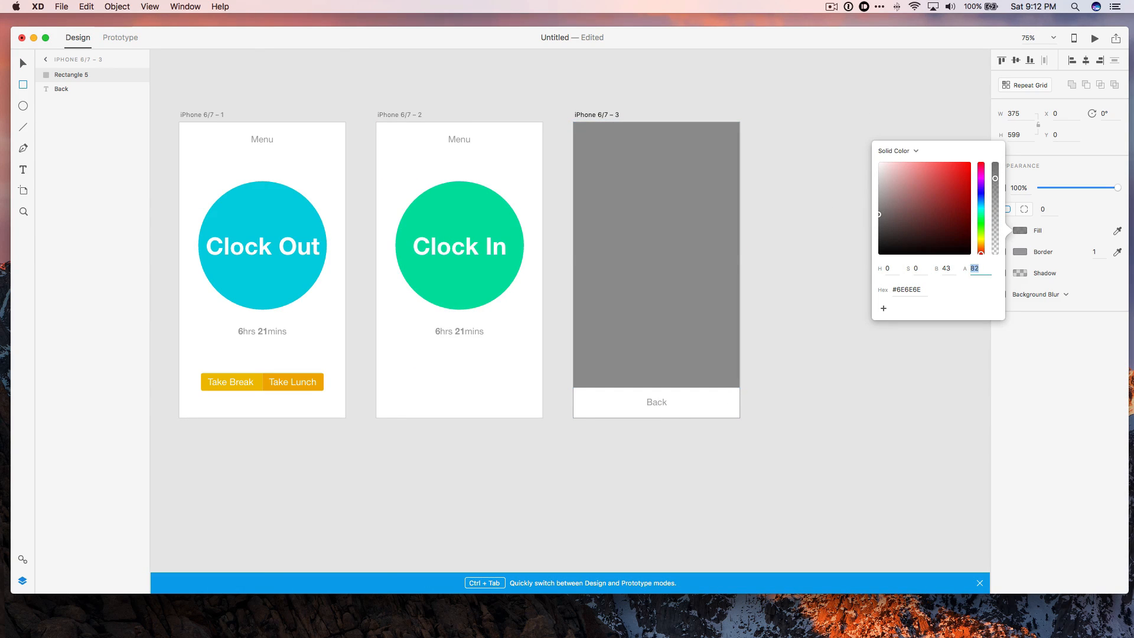
{"action": "key", "text": "Up"}
{"action": "key", "text": "Up"}
{"action": "left_click", "coordinate": [879, 322]}
Add menu text reading Home, History, Profile, Review and Settings at the top of the grey panel.
{"action": "key", "text": "t"}
{"action": "left_click", "coordinate": [657, 158]}
{"action": "type", "text": "Home"}
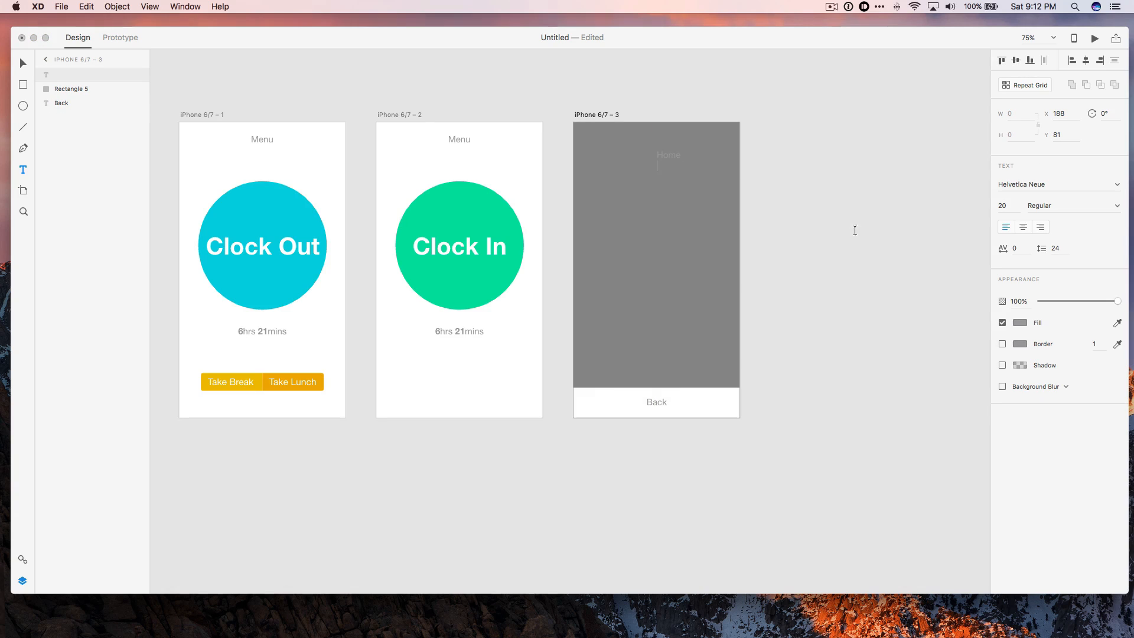
{"action": "type", "text": "tings"}
Make the menu text white, enlarge its font, increase its line spacing and move it into place.
{"action": "key", "text": "super+a"}
{"action": "left_click", "coordinate": [1020, 323]}
{"action": "left_click", "coordinate": [1040, 206]}
{"action": "left_click", "coordinate": [1003, 205]}
{"action": "type", "text": "46"}
{"action": "left_click", "coordinate": [1056, 248]}
{"action": "key", "text": "Up"}
{"action": "key", "text": "Up"}
{"action": "key", "text": "Up"}
{"action": "key", "text": "Up"}
{"action": "key", "text": "Up"}
{"action": "key", "text": "Up"}
{"action": "key", "text": "Up"}
{"action": "key", "text": "Up"}
{"action": "key", "text": "Up"}
{"action": "key", "text": "Up"}
{"action": "key", "text": "Up"}
{"action": "key", "text": "Up"}
{"action": "key", "text": "Up"}
{"action": "key", "text": "Up"}
{"action": "key", "text": "Up"}
{"action": "key", "text": "Up"}
{"action": "key", "text": "Up"}
{"action": "key", "text": "Up"}
{"action": "key", "text": "Up"}
{"action": "key", "text": "Up"}
{"action": "key", "text": "Up"}
{"action": "key", "text": "Up"}
{"action": "key", "text": "Escape"}
{"action": "left_click_drag", "start_coordinate": [703, 157], "coordinate": [636, 160]}
Darken the grey rectangle's fill colour.
{"action": "left_click", "coordinate": [859, 188]}
{"action": "left_click", "coordinate": [733, 384]}
{"action": "left_click", "coordinate": [1020, 230]}
{"action": "left_click_drag", "start_coordinate": [880, 216], "coordinate": [834, 240]}
{"action": "left_click", "coordinate": [835, 326]}
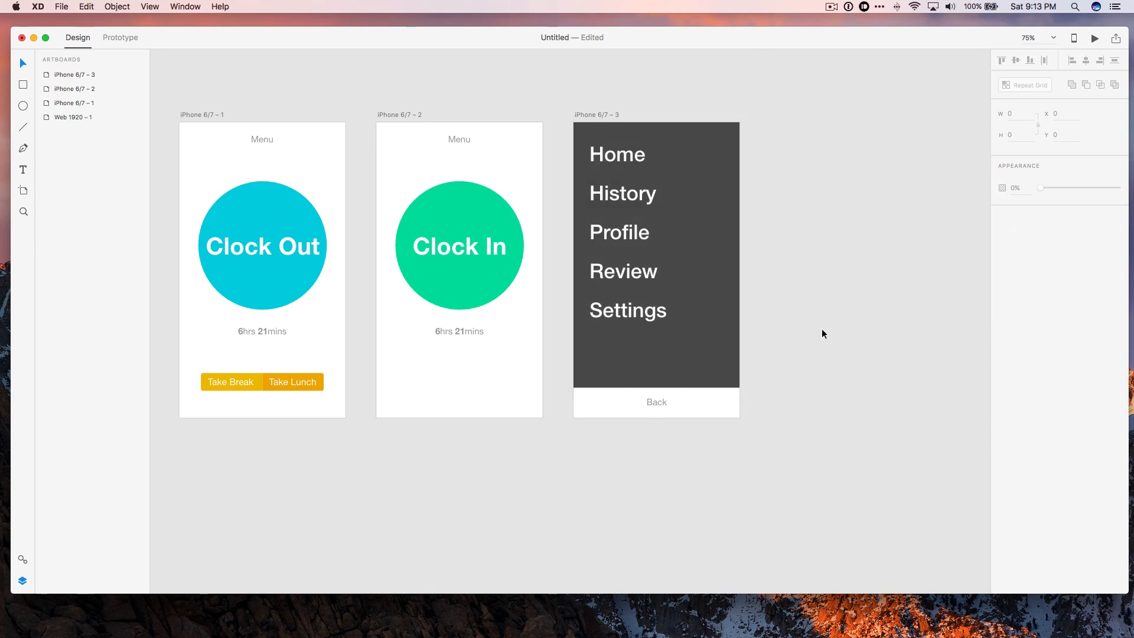
Link the Menu text on the Clock In artboard to the menu artboard iPhone 6/7 – 3 with a Push Down transition.
{"action": "left_click", "coordinate": [460, 140]}
{"action": "left_click", "coordinate": [463, 101]}
{"action": "left_click", "coordinate": [460, 139]}
{"action": "left_click", "coordinate": [121, 38]}
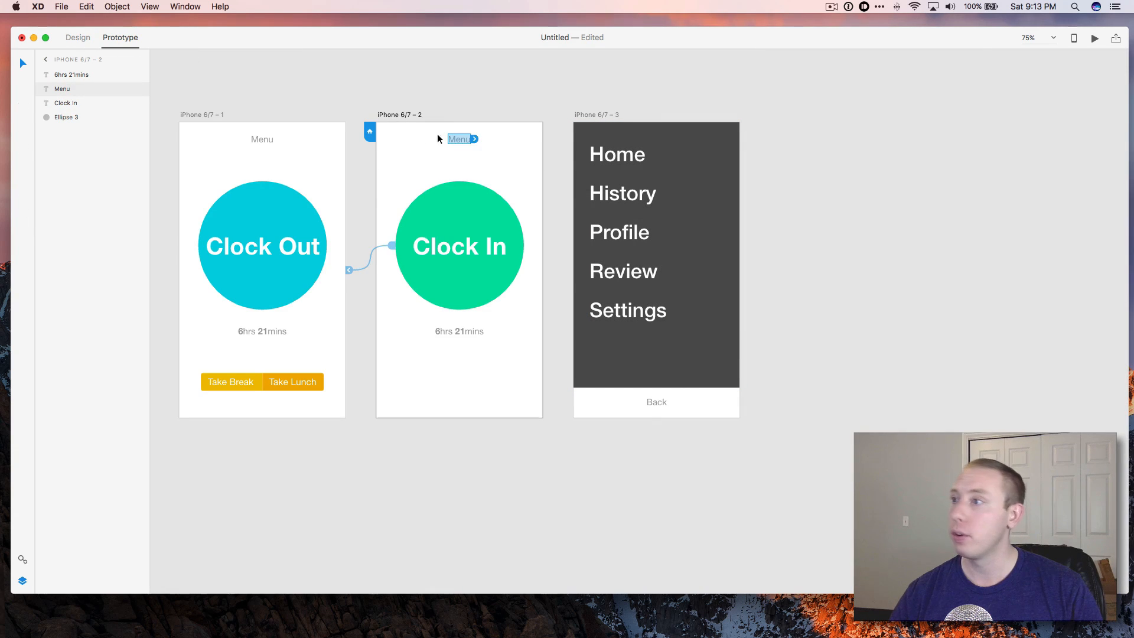
{"action": "left_click", "coordinate": [474, 139]}
{"action": "left_click", "coordinate": [467, 107]}
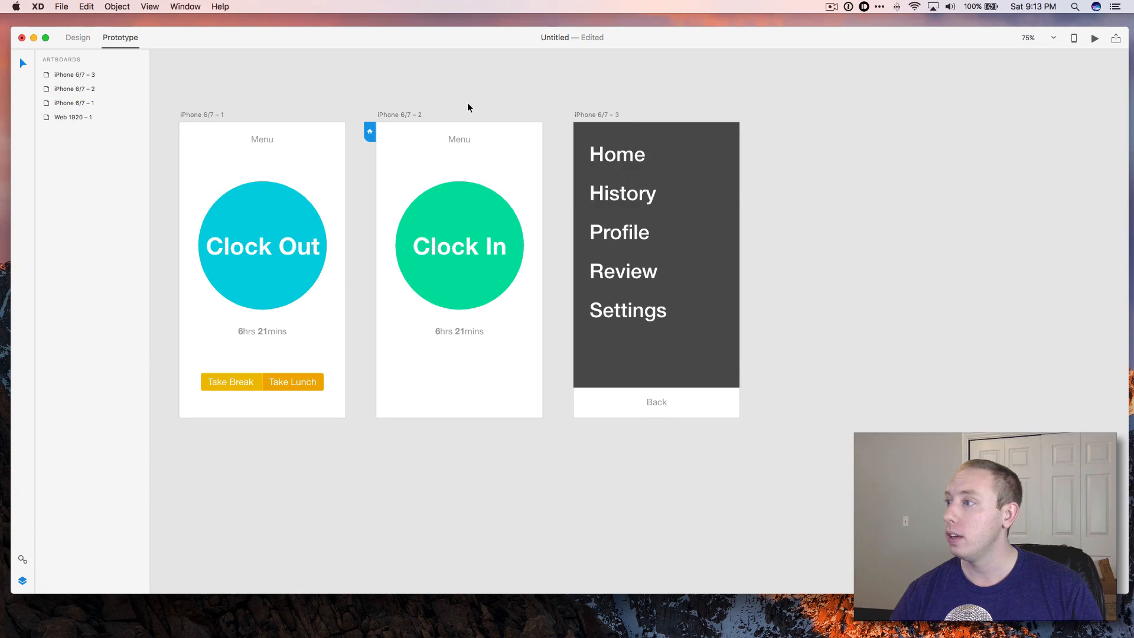
{"action": "left_click", "coordinate": [470, 140]}
{"action": "left_click", "coordinate": [474, 139]}
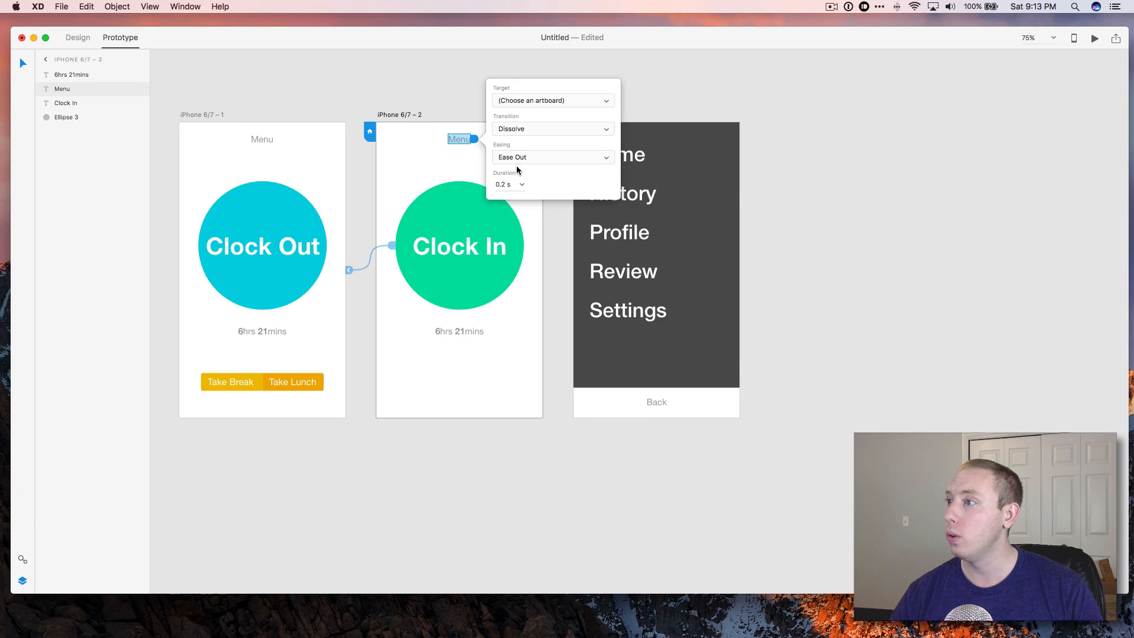
{"action": "left_click", "coordinate": [518, 130]}
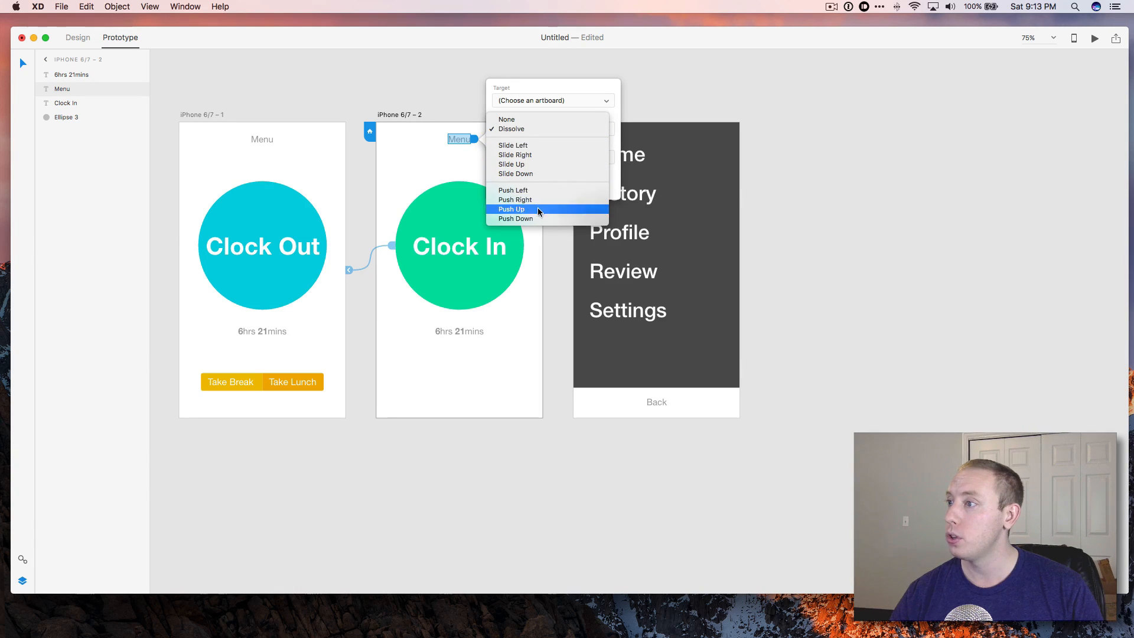
{"action": "left_click", "coordinate": [538, 218]}
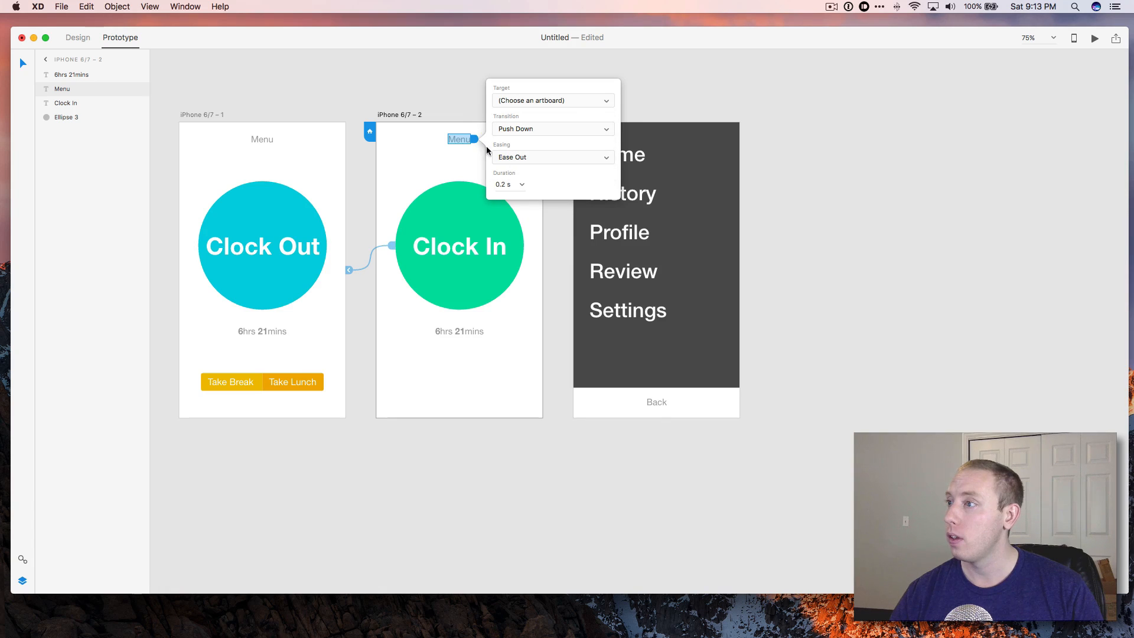
{"action": "left_click_drag", "start_coordinate": [477, 142], "coordinate": [588, 384]}
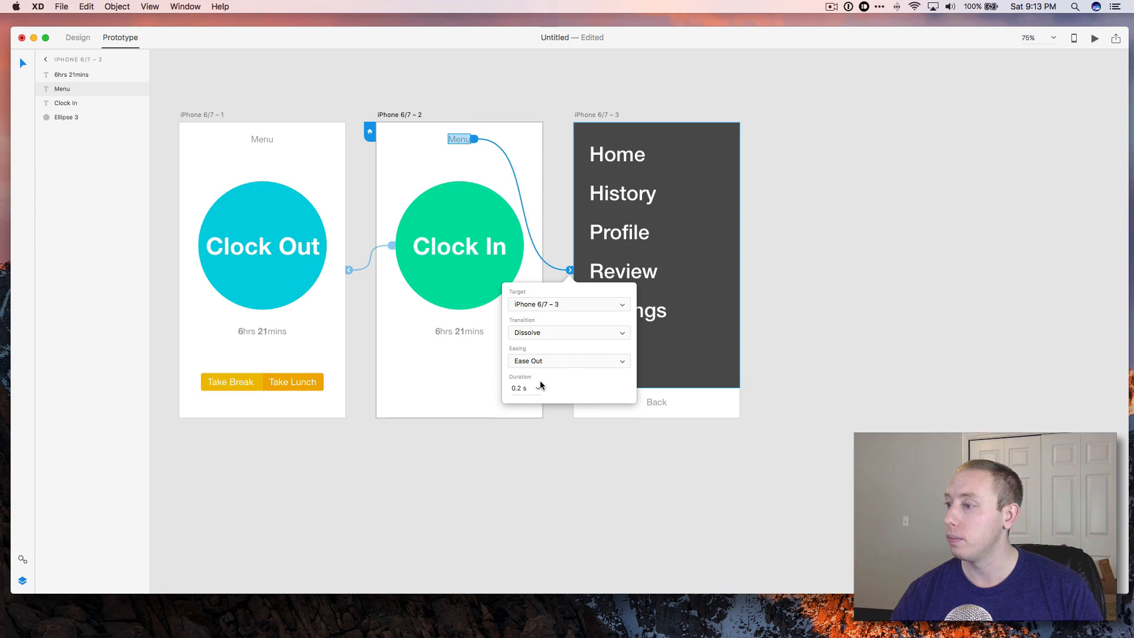
{"action": "left_click", "coordinate": [544, 334]}
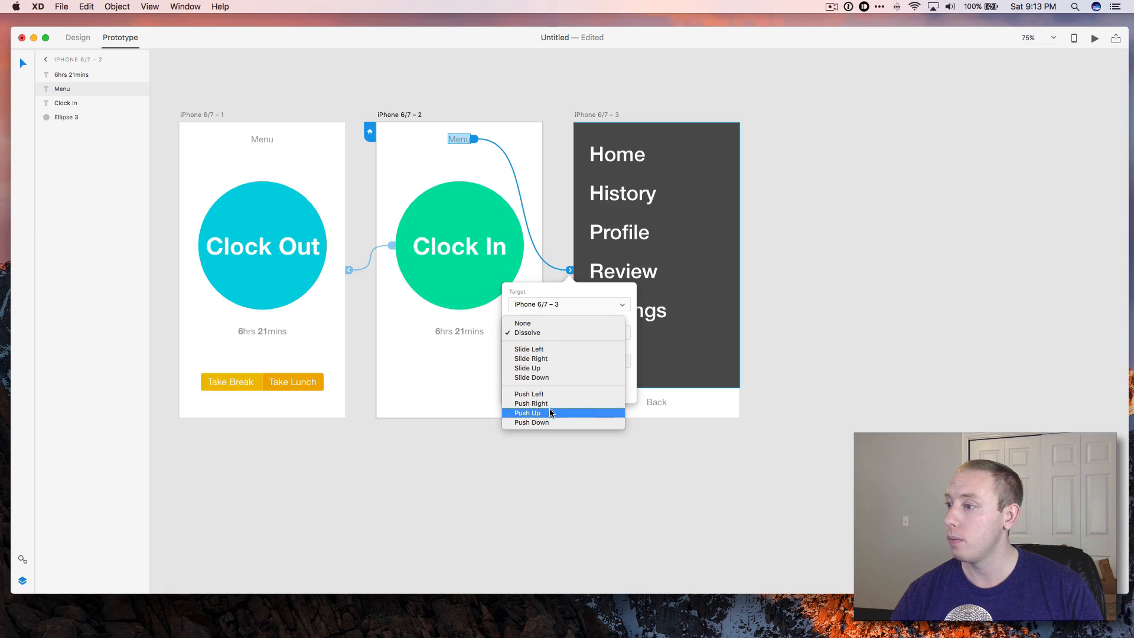
{"action": "left_click", "coordinate": [551, 421]}
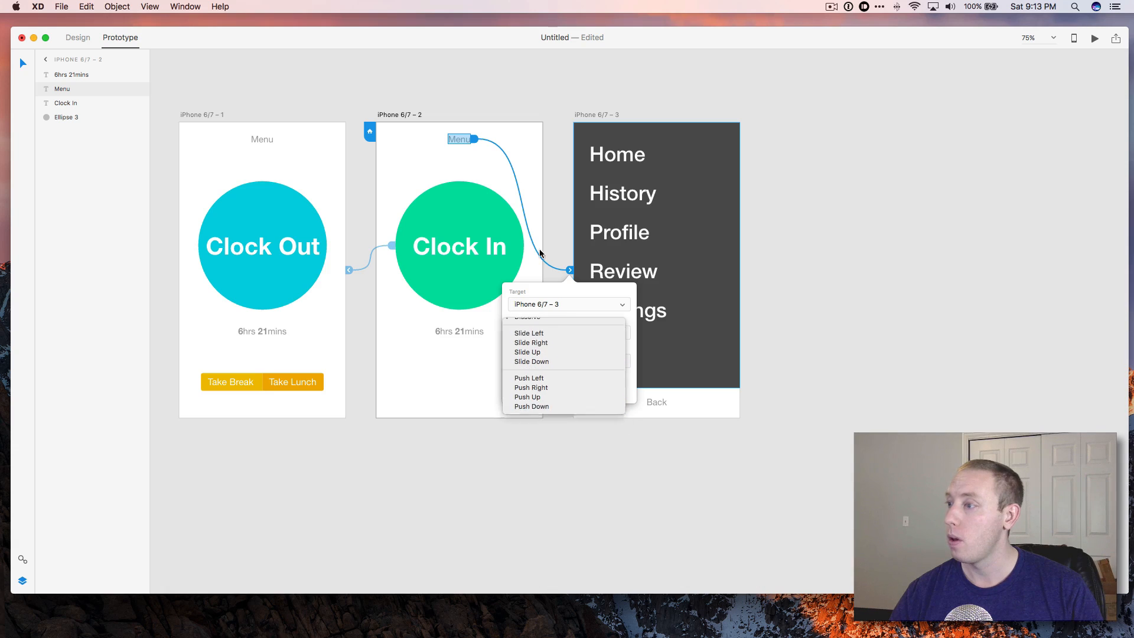
{"action": "left_click", "coordinate": [523, 98]}
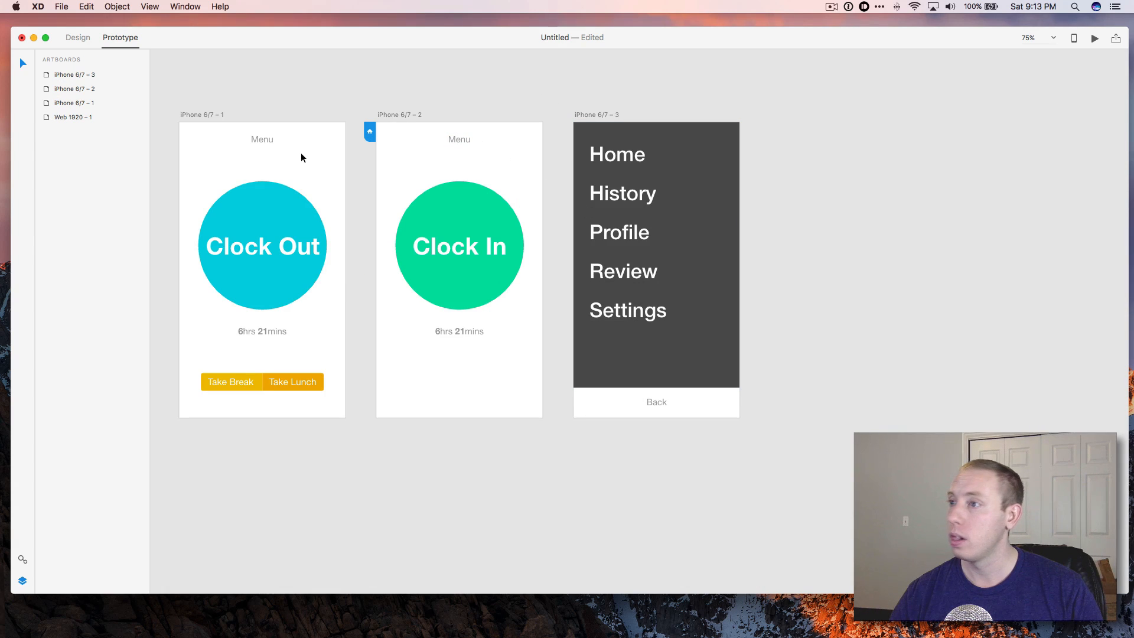
Link the Menu text on the Clock Out artboard to the menu artboard with a Push Down transition.
{"action": "left_click", "coordinate": [267, 140]}
{"action": "left_click_drag", "start_coordinate": [278, 138], "coordinate": [579, 387]}
{"action": "left_click", "coordinate": [537, 332]}
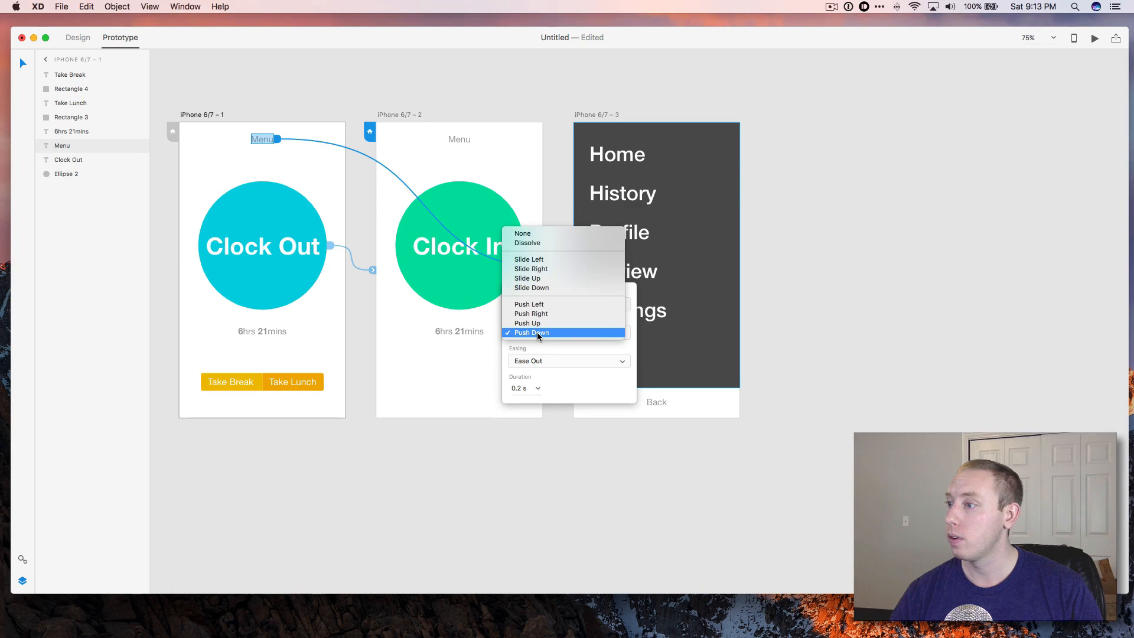
{"action": "left_click", "coordinate": [537, 332]}
{"action": "left_click", "coordinate": [759, 348]}
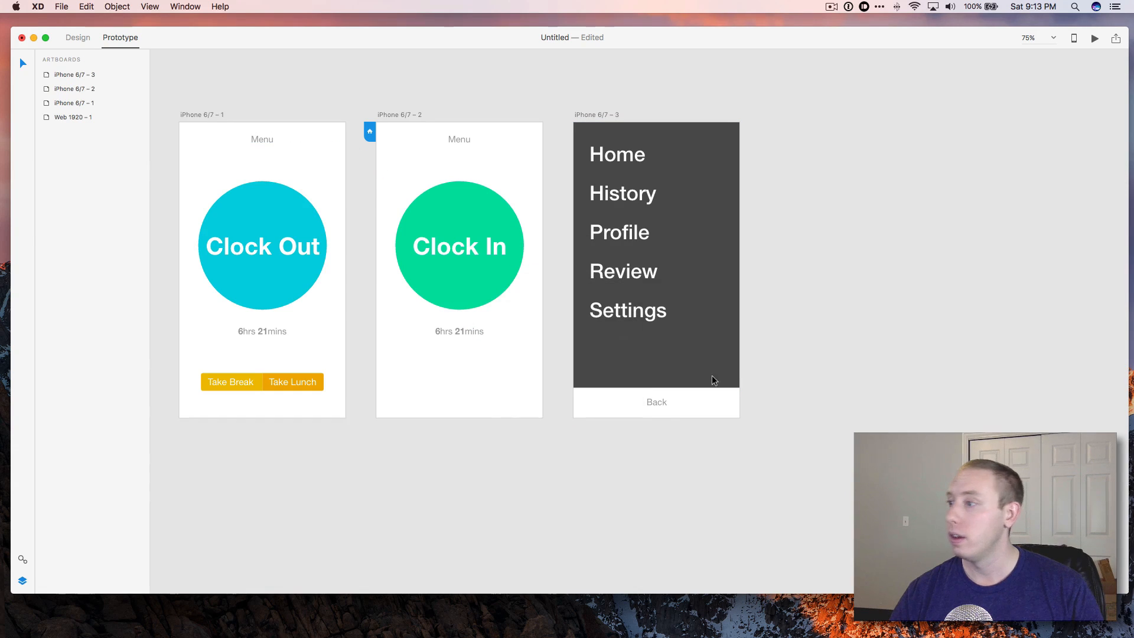
Link the menu artboard's Back text to the Clock In artboard iPhone 6/7 – 2 with a Push Down transition.
{"action": "left_click", "coordinate": [642, 407]}
{"action": "left_click_drag", "start_coordinate": [672, 402], "coordinate": [539, 269]}
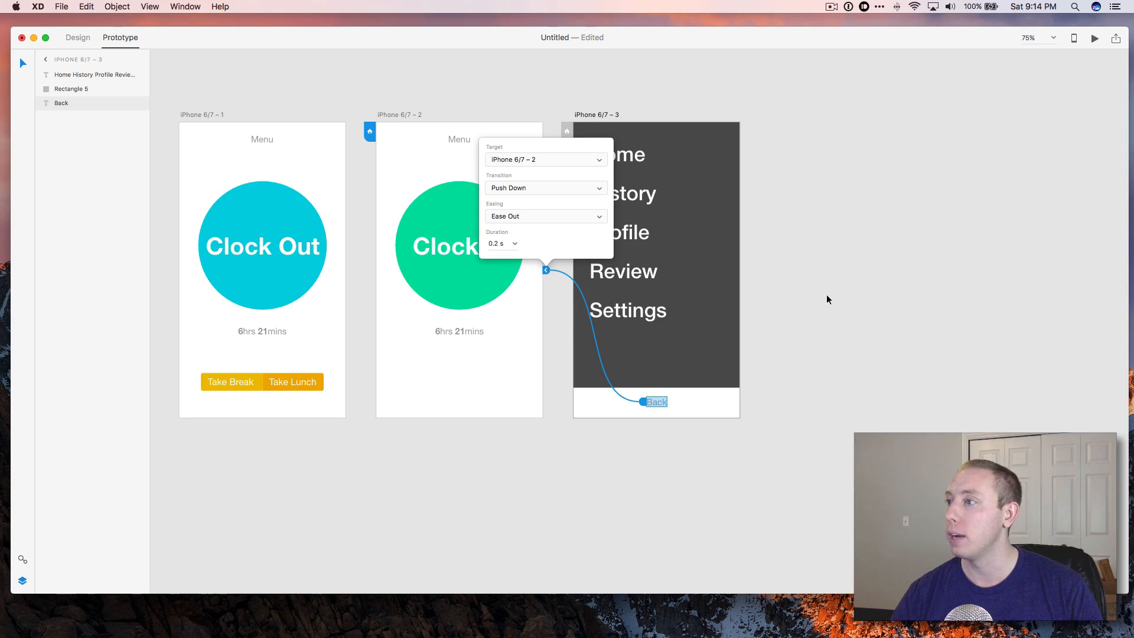
{"action": "left_click", "coordinate": [526, 187]}
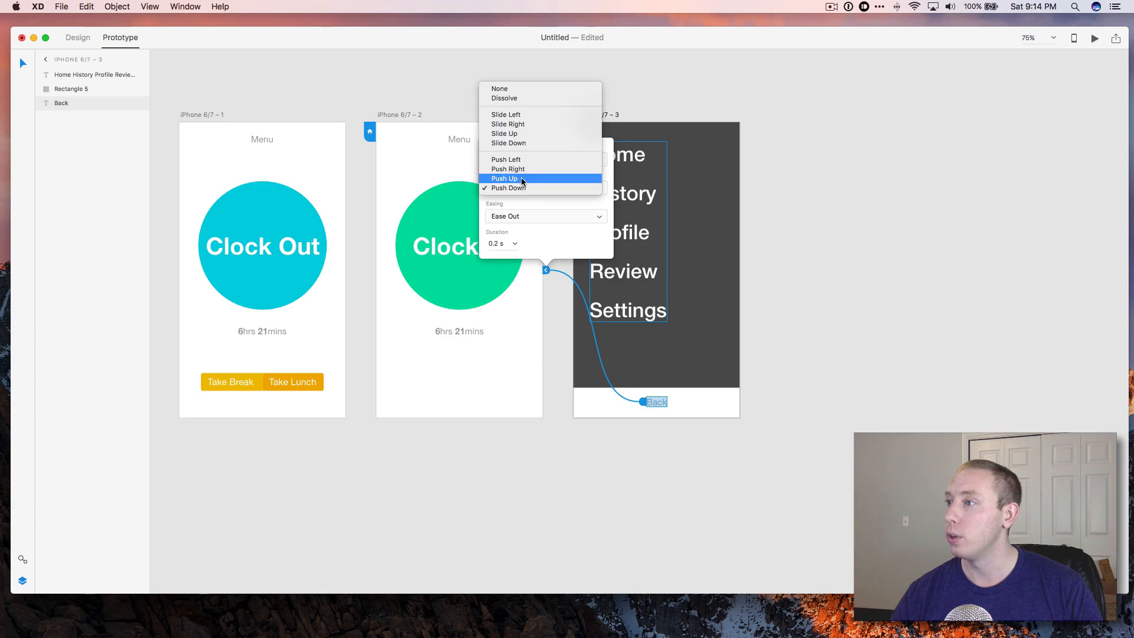
{"action": "left_click", "coordinate": [843, 283]}
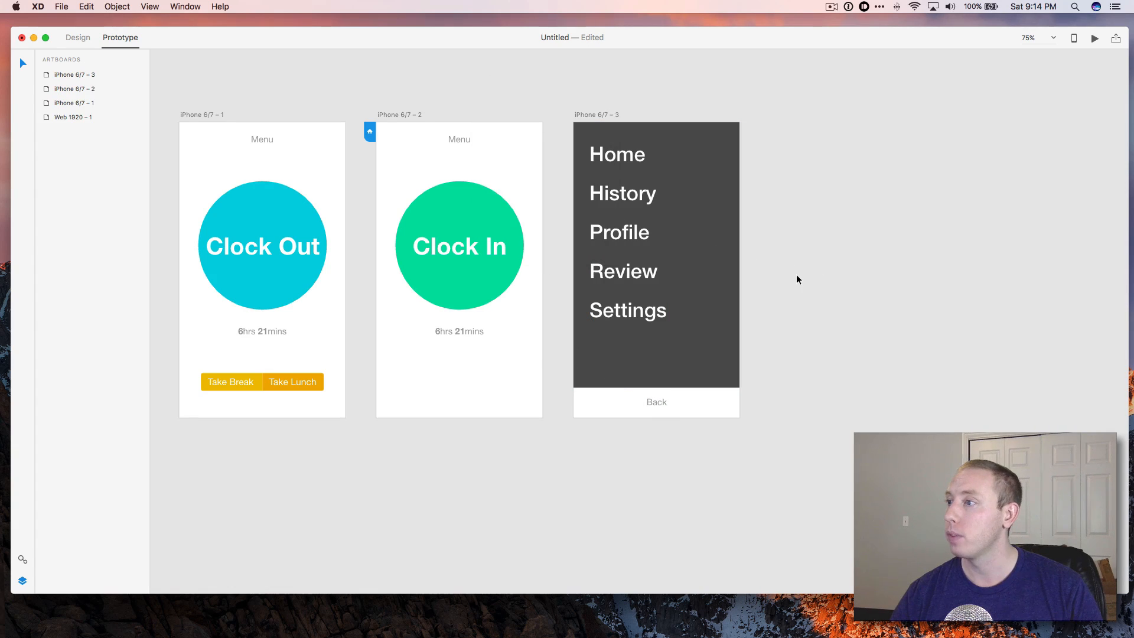
Preview the prototype, opening the menu from Menu and returning with Back, then close the preview.
{"action": "left_click", "coordinate": [1094, 40]}
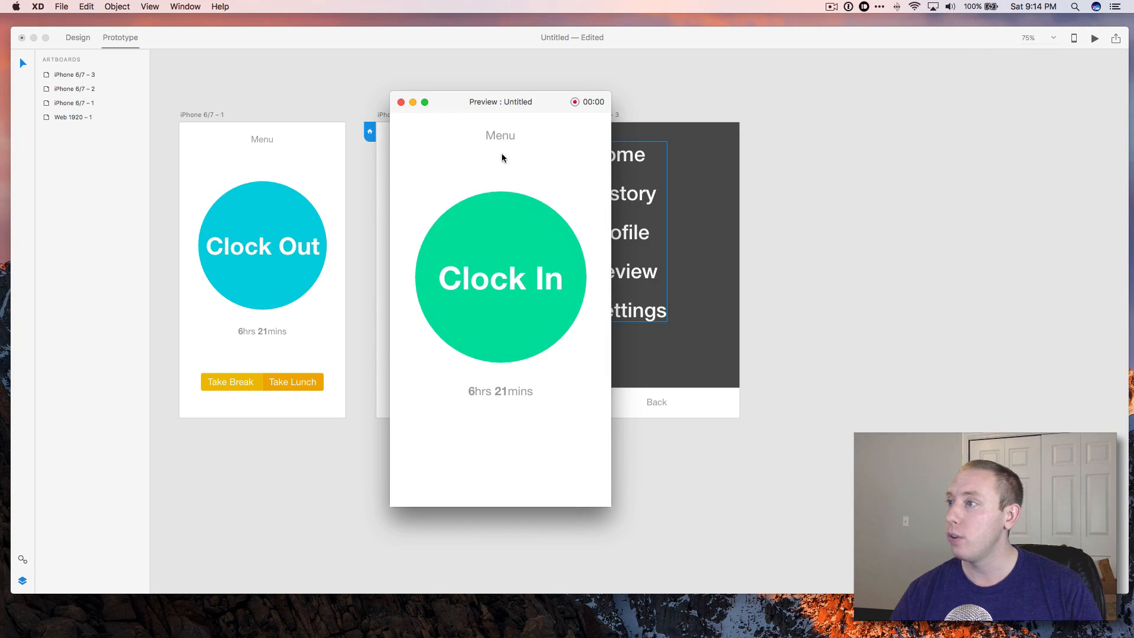
{"action": "left_click", "coordinate": [491, 142]}
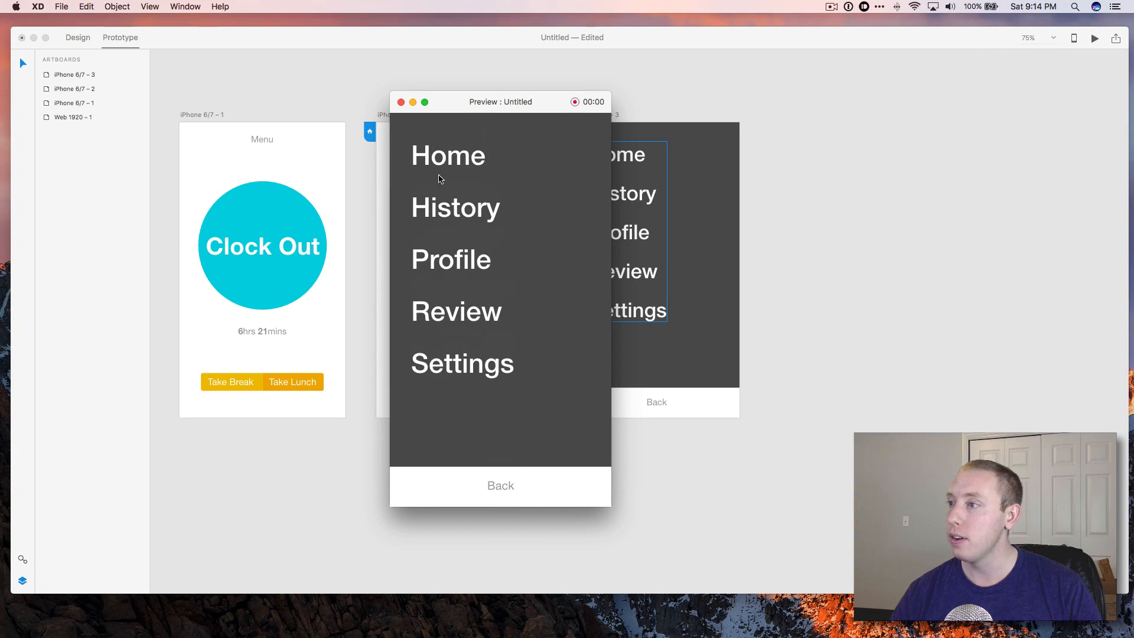
{"action": "left_click", "coordinate": [503, 485]}
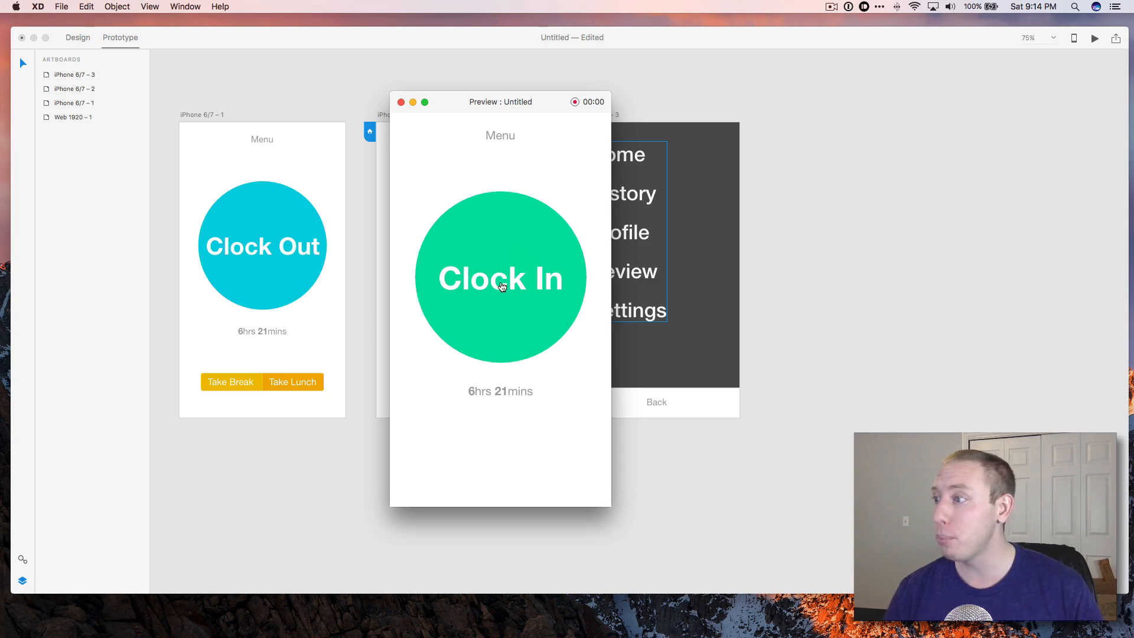
{"action": "left_click", "coordinate": [400, 103]}
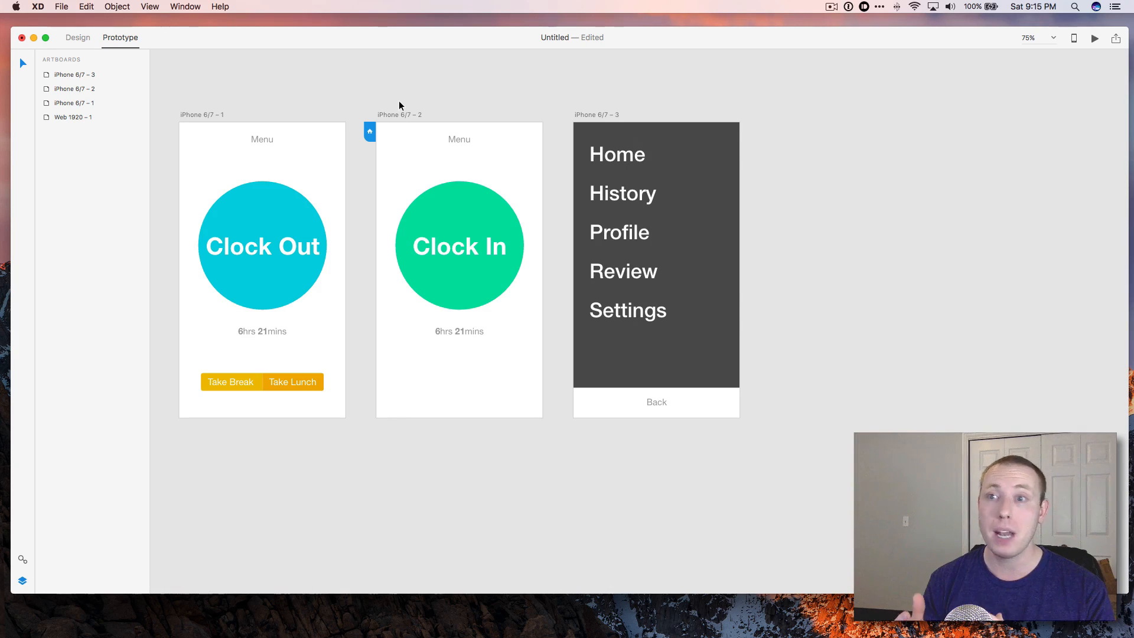
Inspect the menu panel, menu text and Clock In text properties and links across the artboards.
{"action": "left_click", "coordinate": [727, 244]}
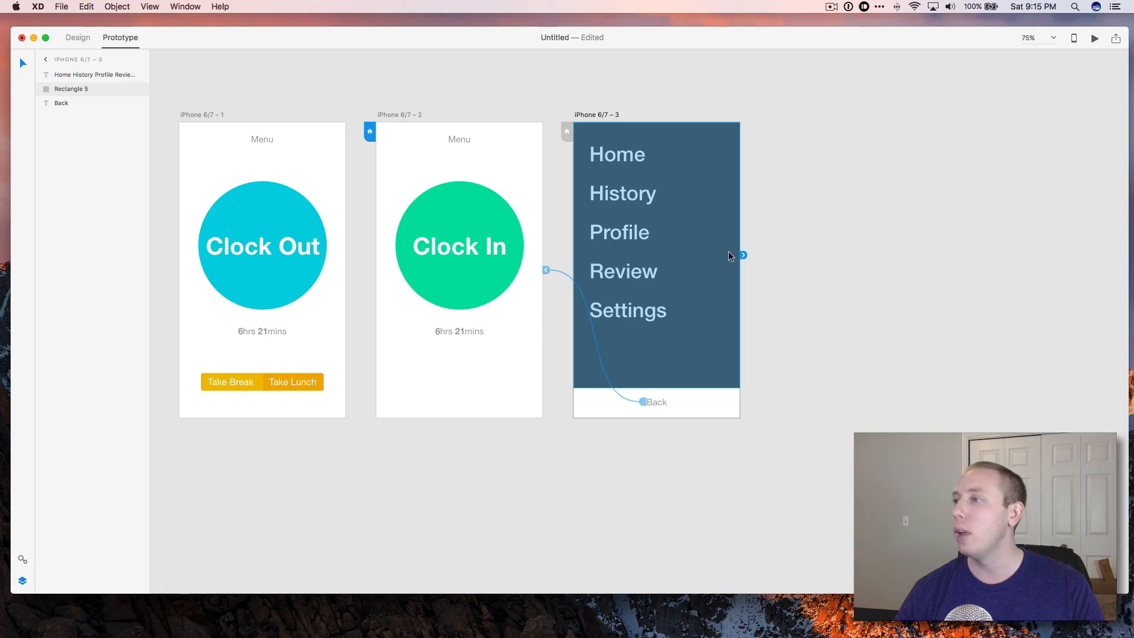
{"action": "left_click", "coordinate": [80, 36]}
{"action": "left_click", "coordinate": [788, 161]}
{"action": "left_click", "coordinate": [697, 188]}
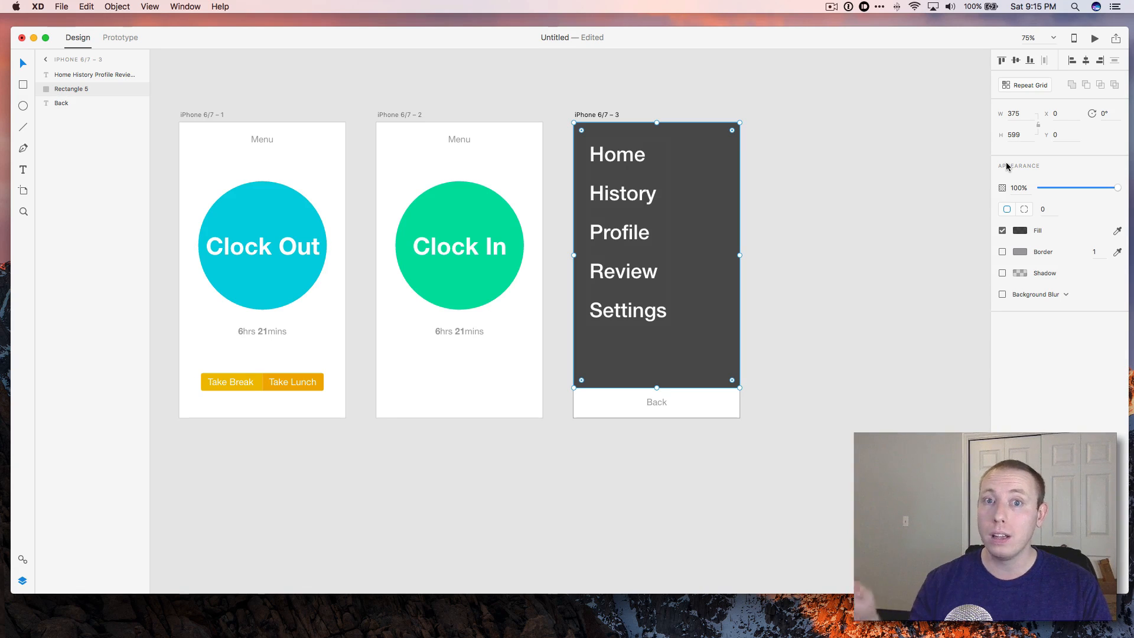
{"action": "left_click", "coordinate": [436, 226]}
{"action": "left_click", "coordinate": [446, 255]}
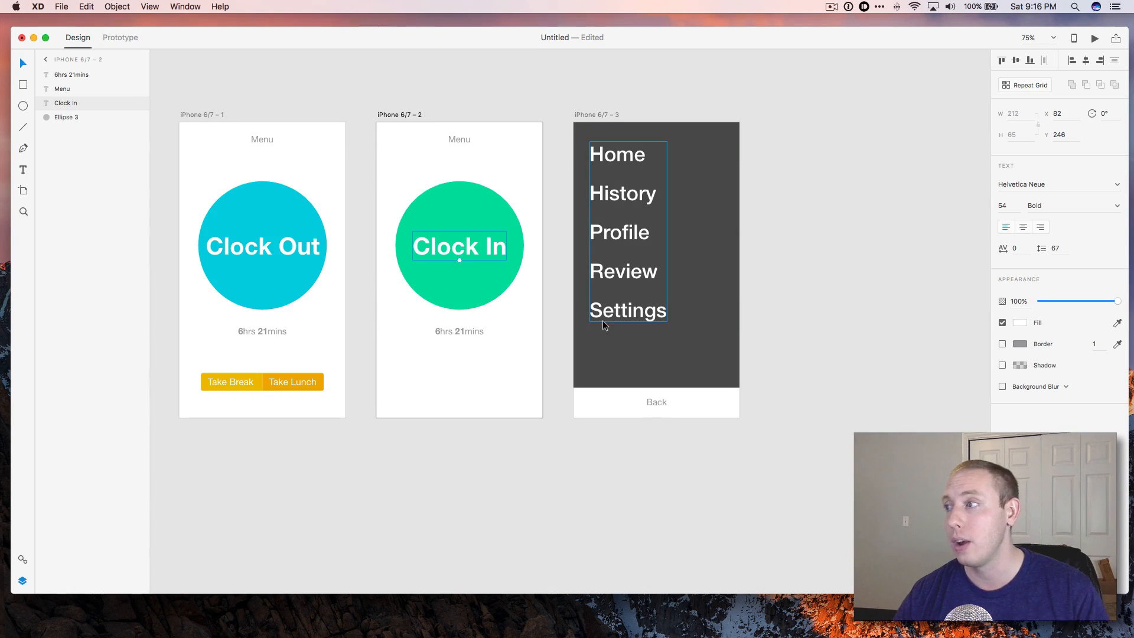
{"action": "scroll", "coordinate": [567, 275], "scroll_direction": "left", "scroll_amount": 5}
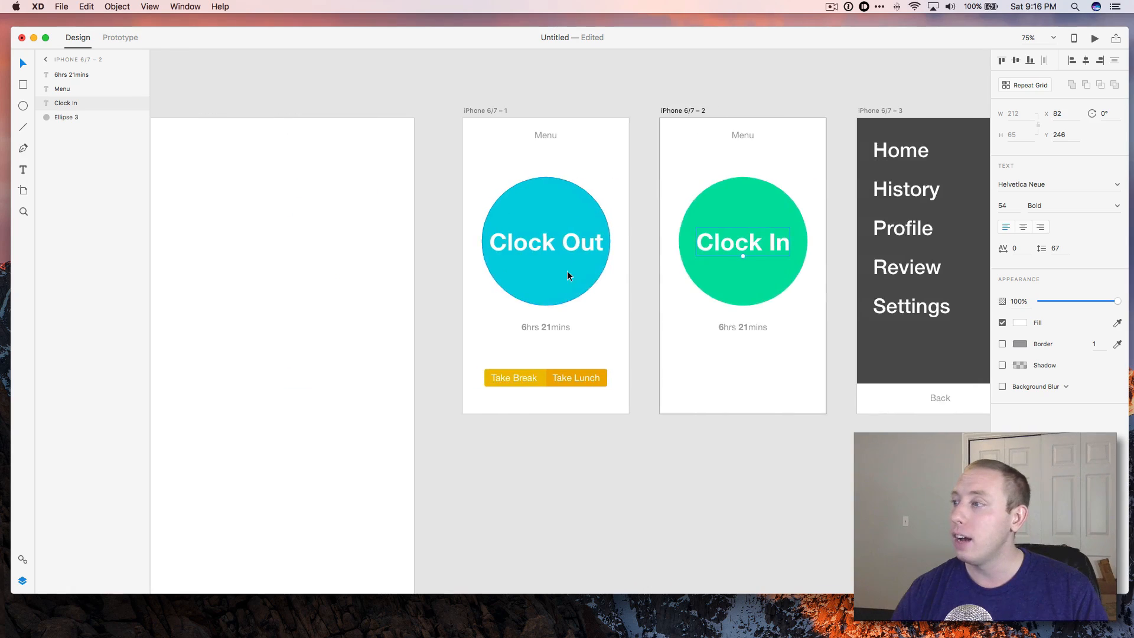
{"action": "scroll", "coordinate": [567, 275], "scroll_direction": "right", "scroll_amount": 3}
{"action": "scroll", "coordinate": [567, 274], "scroll_direction": "down", "scroll_amount": 1}
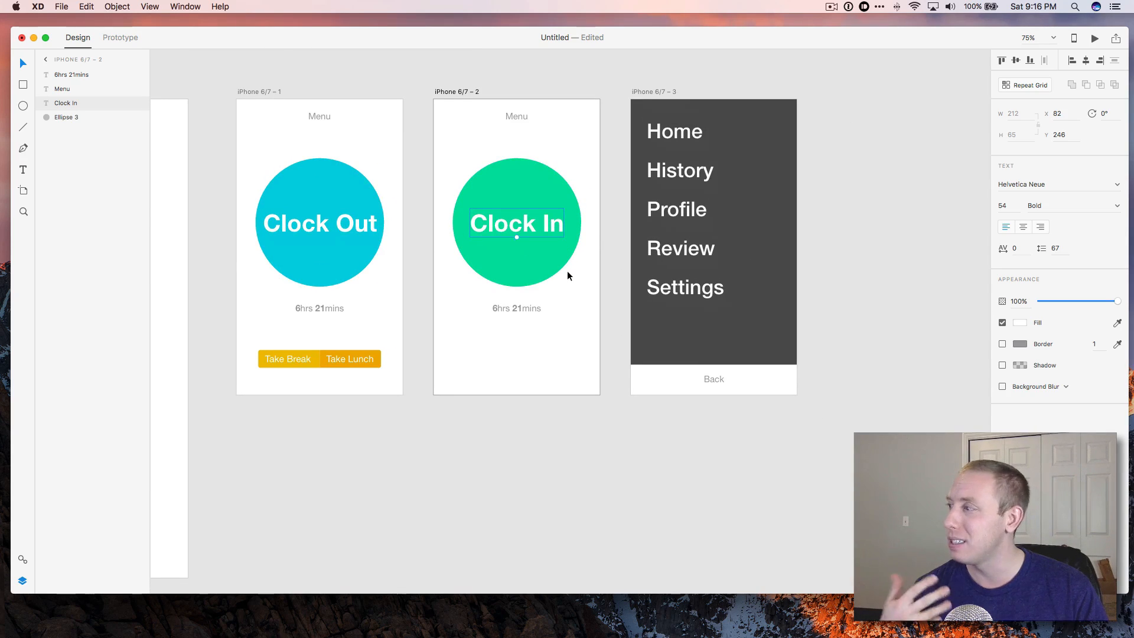
{"action": "scroll", "coordinate": [585, 275], "scroll_direction": "left", "scroll_amount": 2}
{"action": "left_click", "coordinate": [726, 289]}
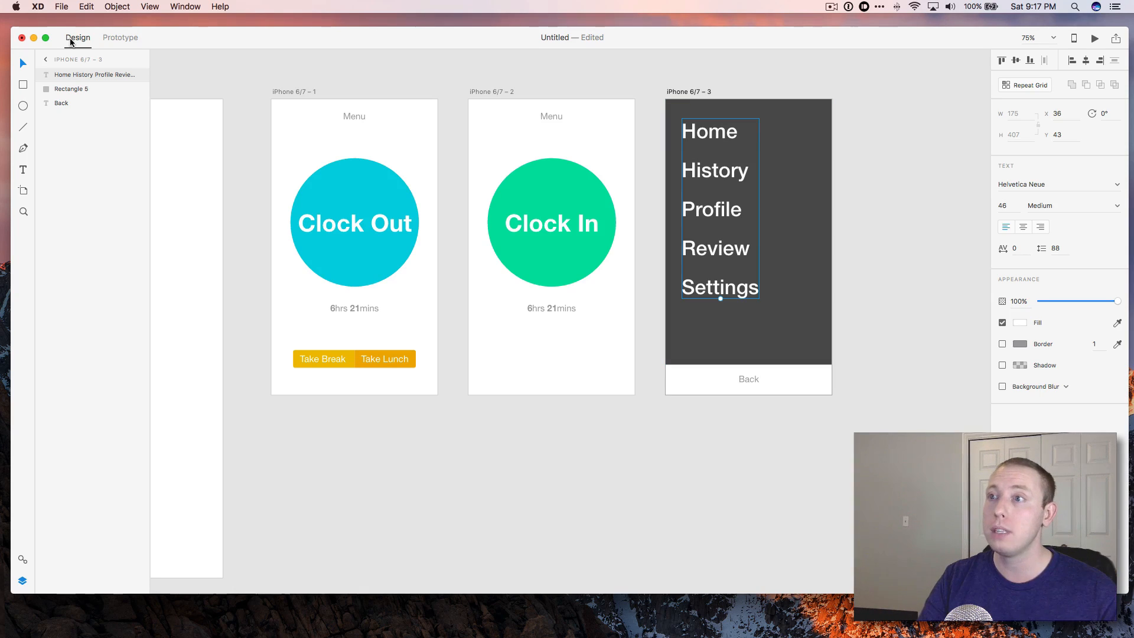
{"action": "left_click", "coordinate": [131, 39]}
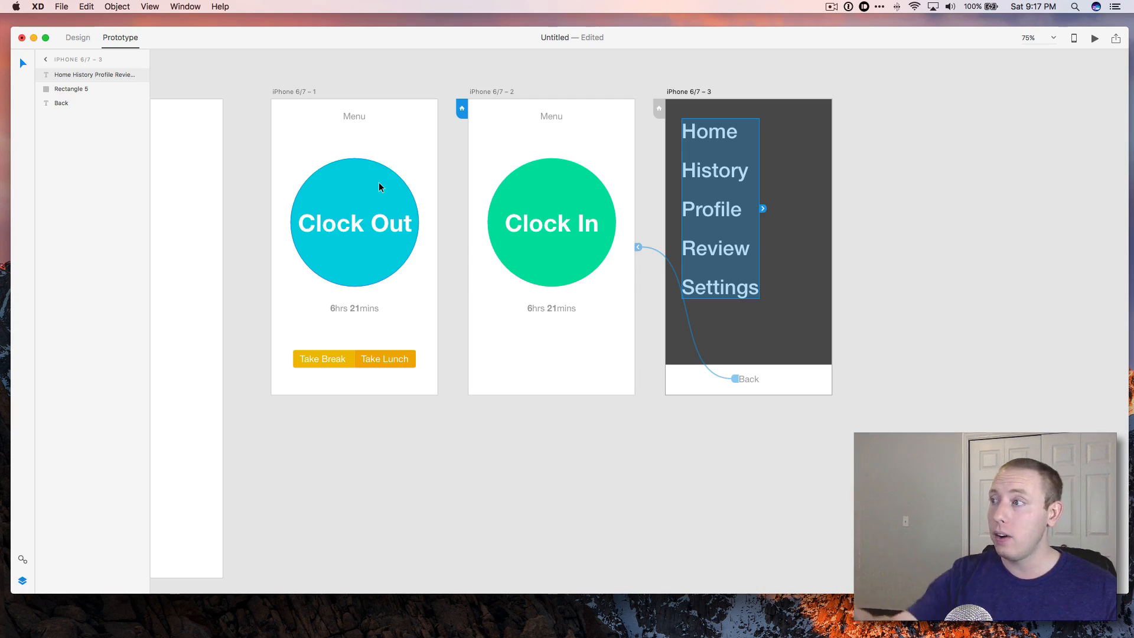
{"action": "left_click", "coordinate": [859, 186]}
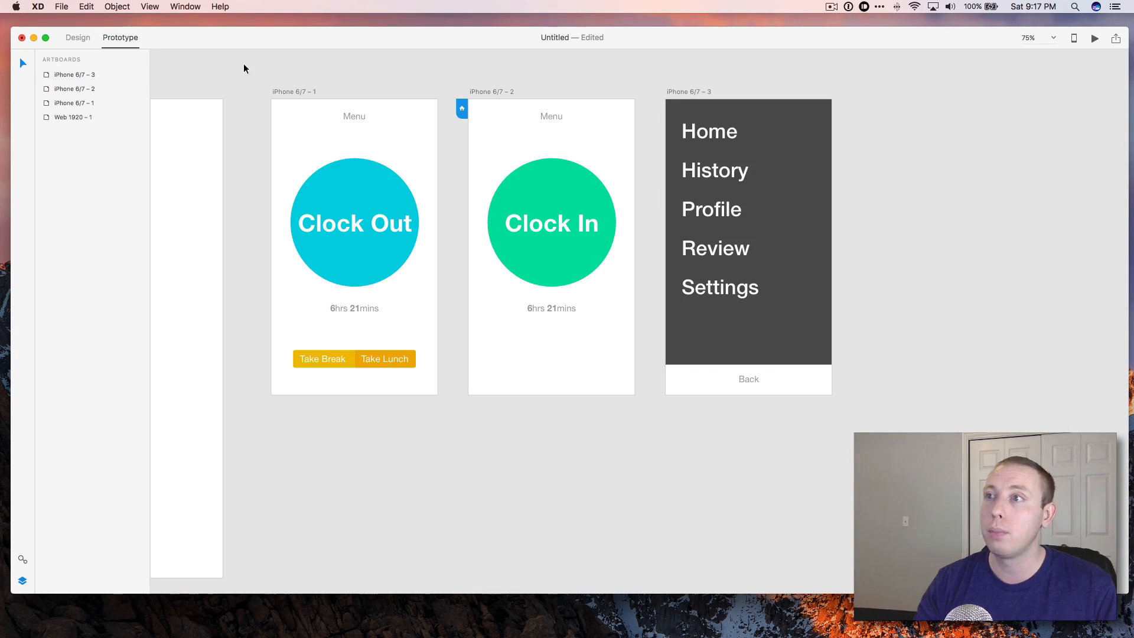
{"action": "left_click", "coordinate": [77, 37]}
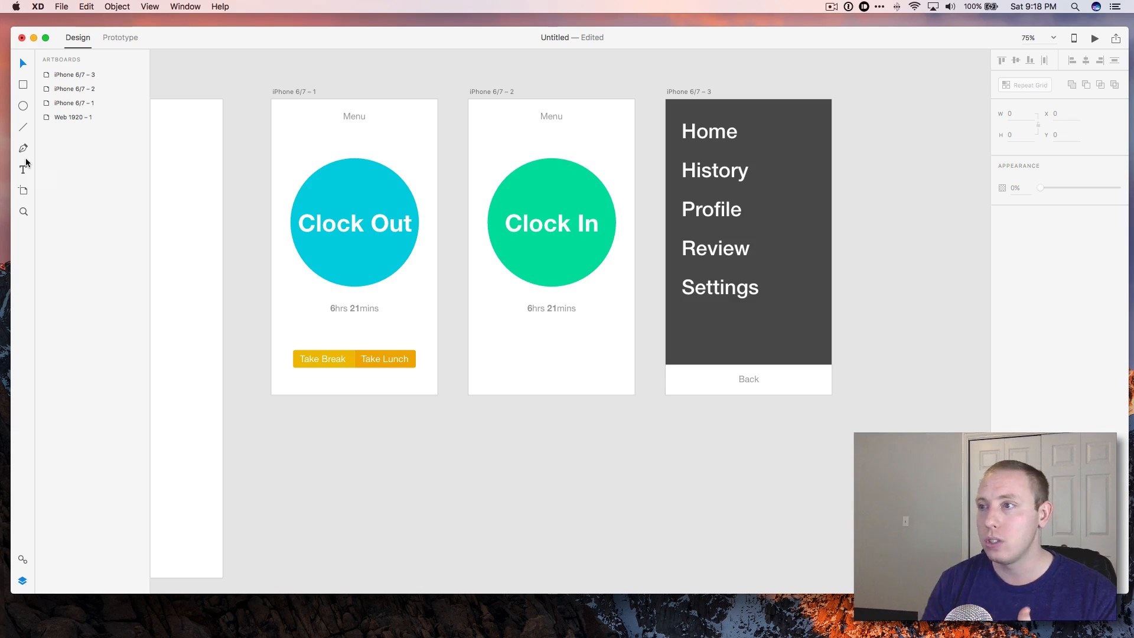
Browse the artboards' layer lists and open the Symbols panel.
{"action": "left_click", "coordinate": [342, 183]}
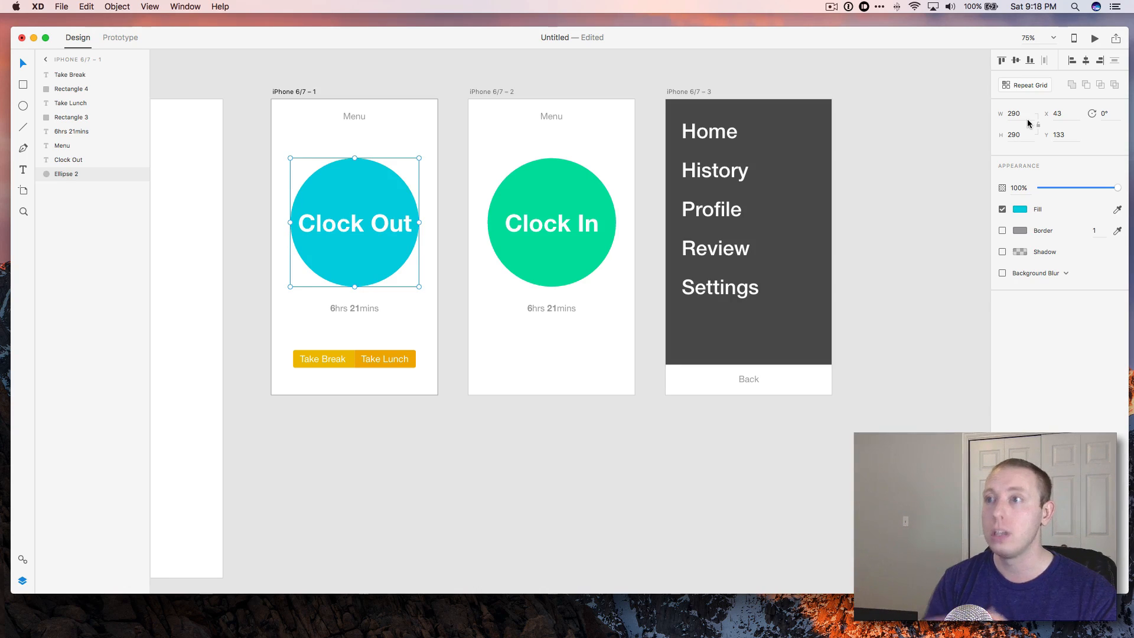
{"action": "left_click", "coordinate": [46, 60]}
{"action": "left_click", "coordinate": [71, 75]}
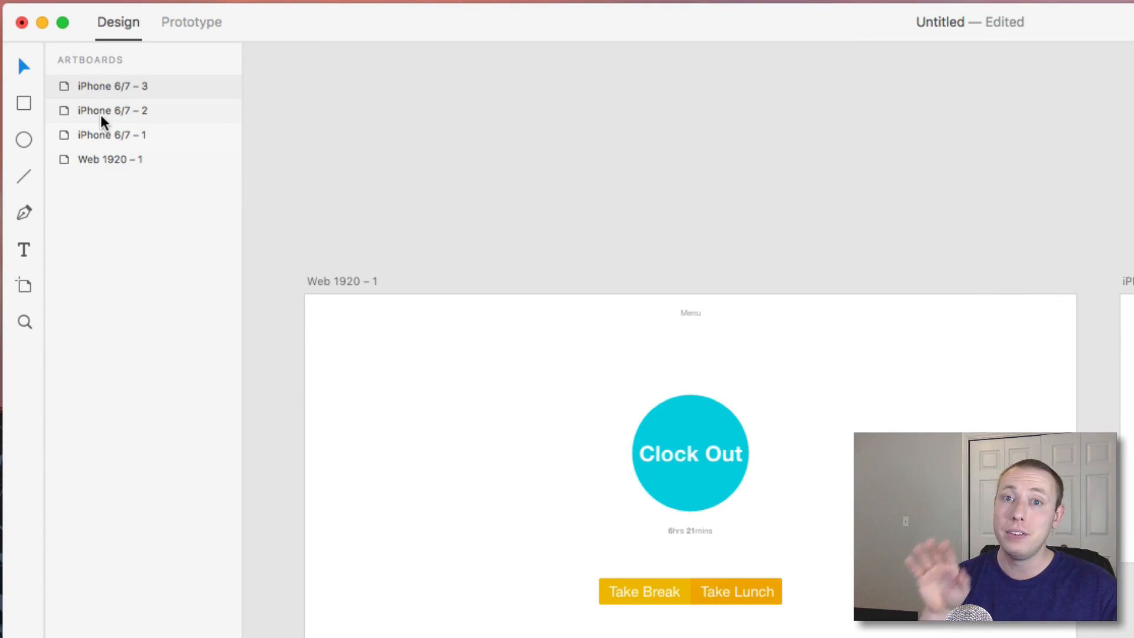
{"action": "double_click", "coordinate": [162, 90]}
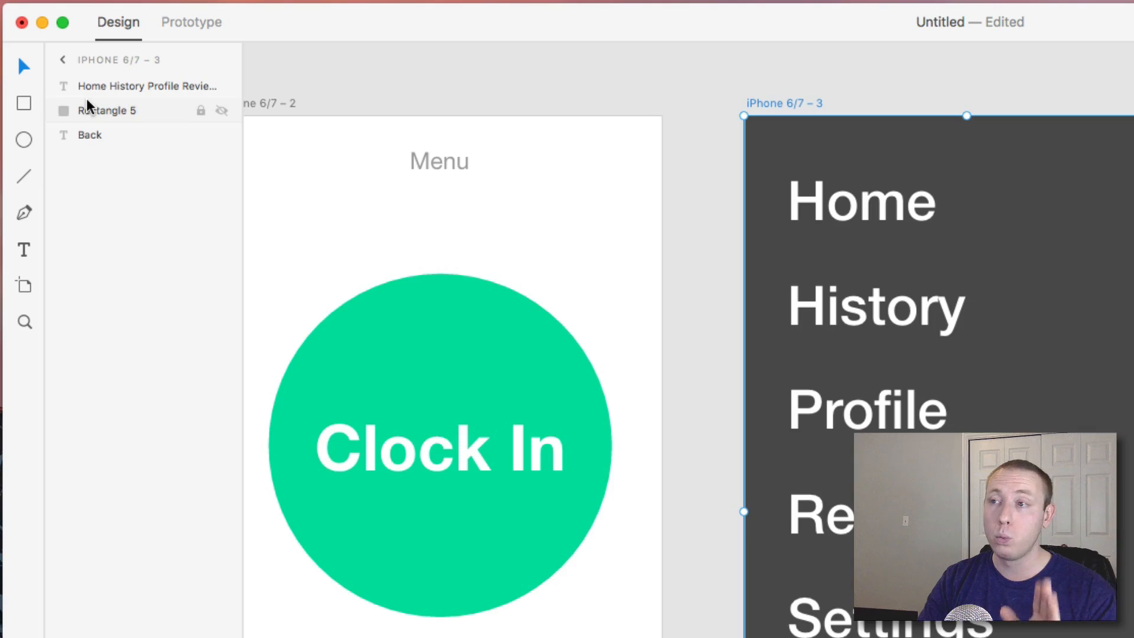
{"action": "left_click", "coordinate": [62, 61]}
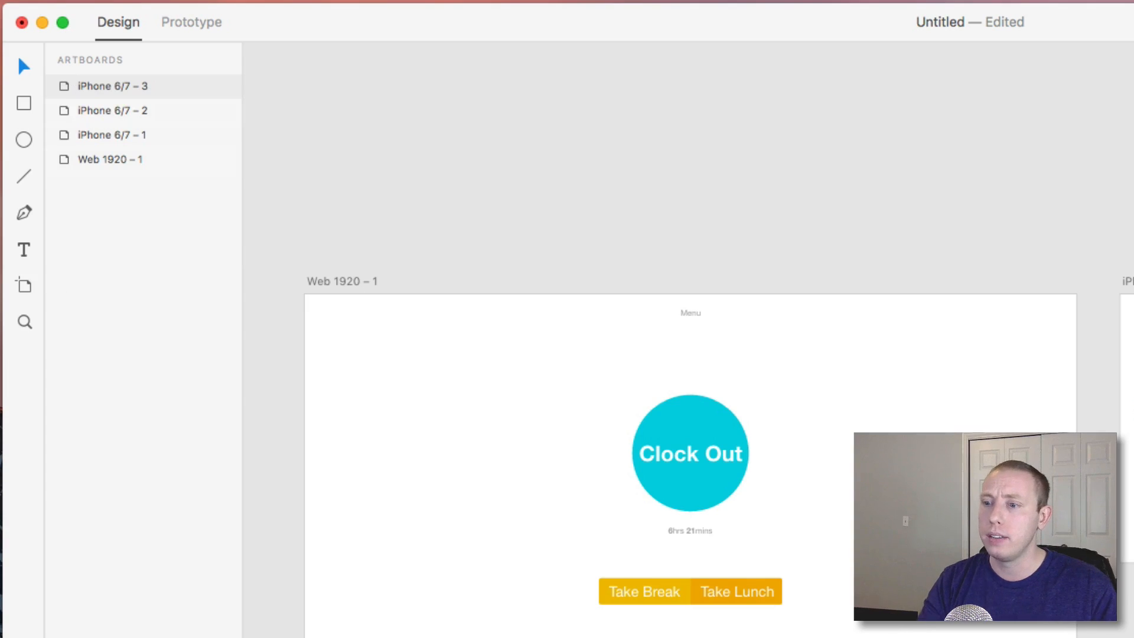
{"action": "key", "text": "super+shift+k"}
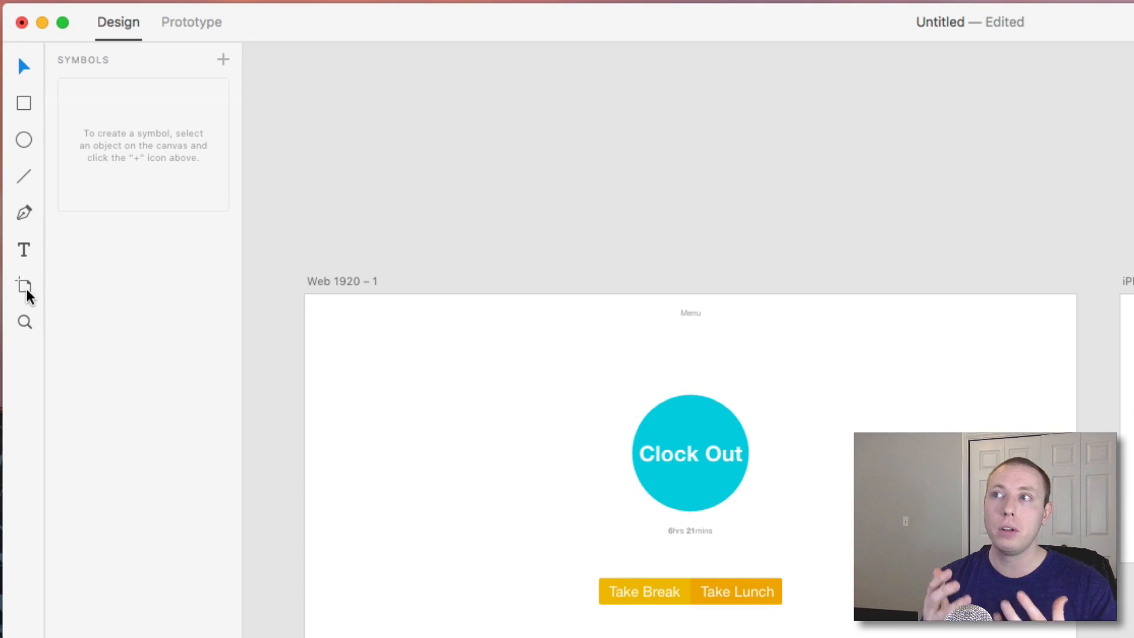
{"action": "mouse_move", "coordinate": [764, 31]}
{"action": "left_mouse_down"}
{"action": "mouse_move", "coordinate": [775, 28]}
{"action": "mouse_move", "coordinate": [749, 35]}
{"action": "left_mouse_up"}
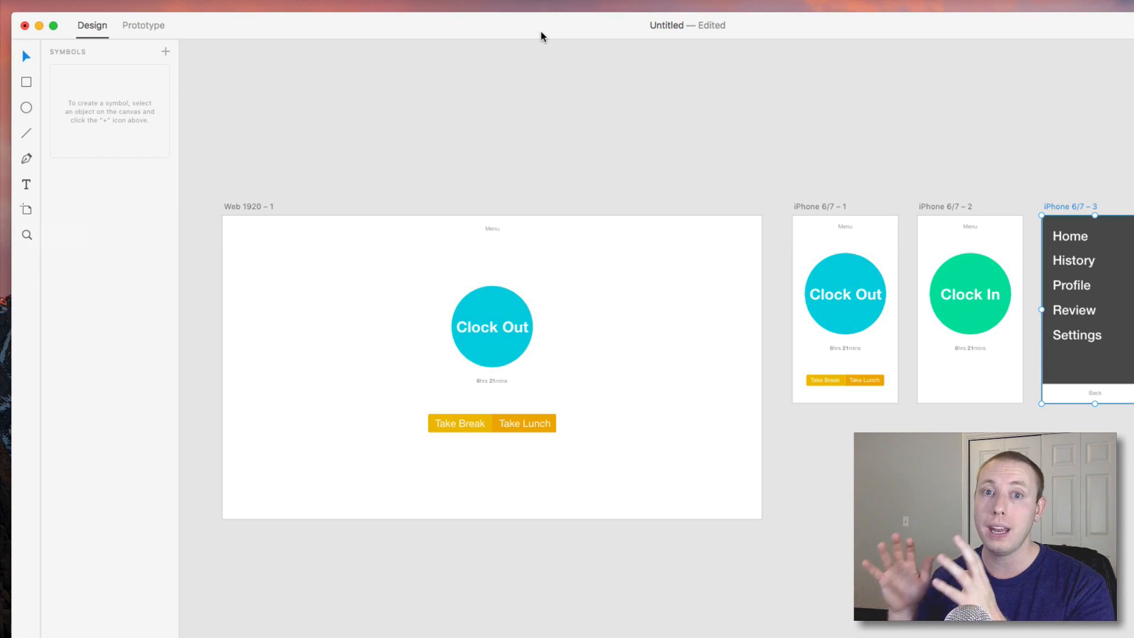
{"action": "left_click_drag", "start_coordinate": [492, 228], "coordinate": [430, 231]}
{"action": "key", "text": "super+z"}
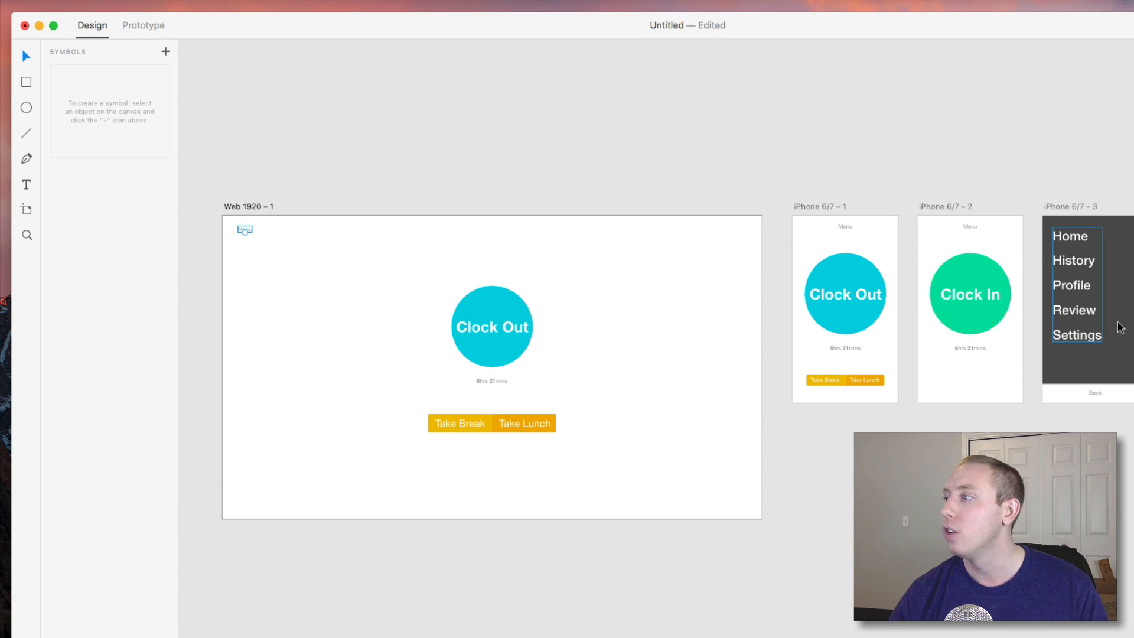
{"action": "key", "text": "super+z"}
{"action": "left_click", "coordinate": [1052, 409]}
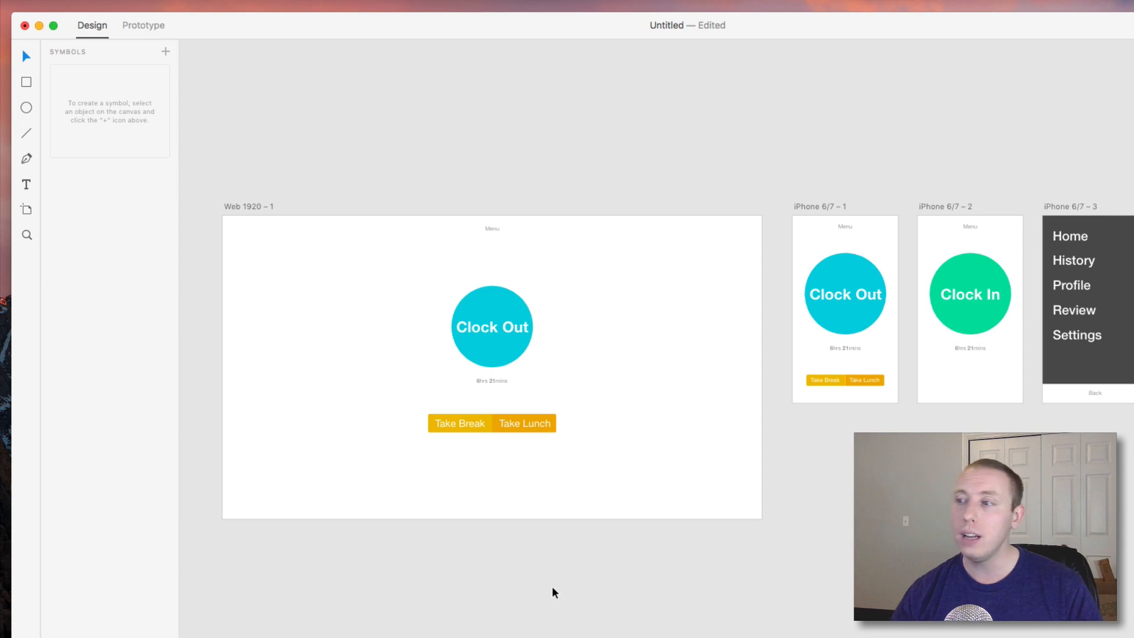
Zoom in on the Clock Out content of the Web 1920 – 1 artboard.
{"action": "key", "text": "z"}
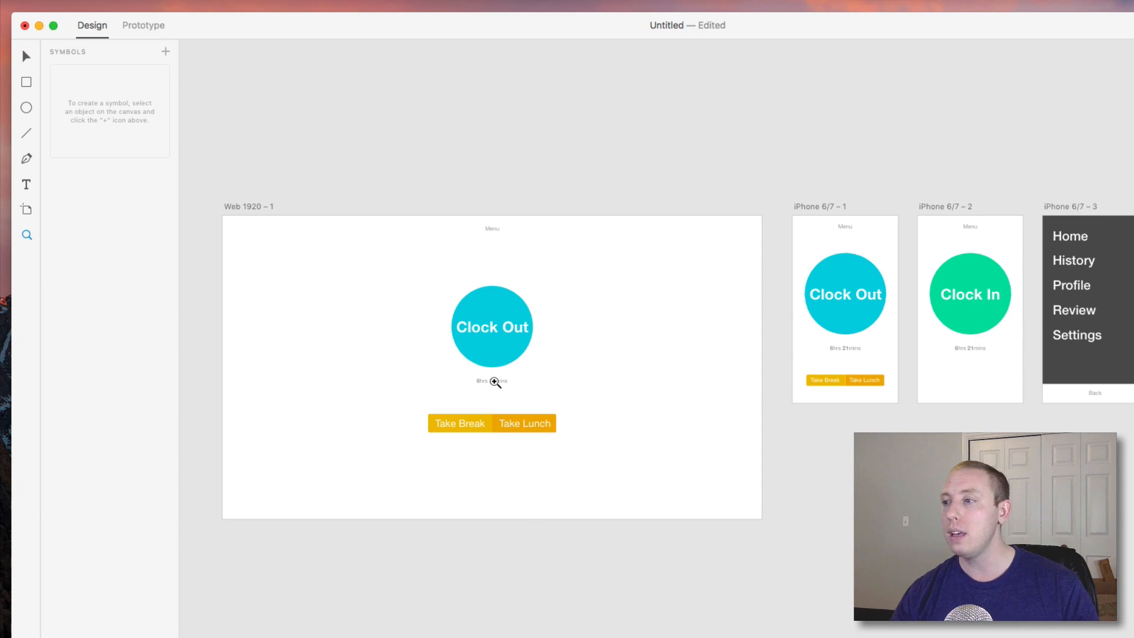
{"action": "left_click", "coordinate": [494, 380]}
{"action": "scroll", "coordinate": [555, 319], "scroll_direction": "left", "scroll_amount": 3}
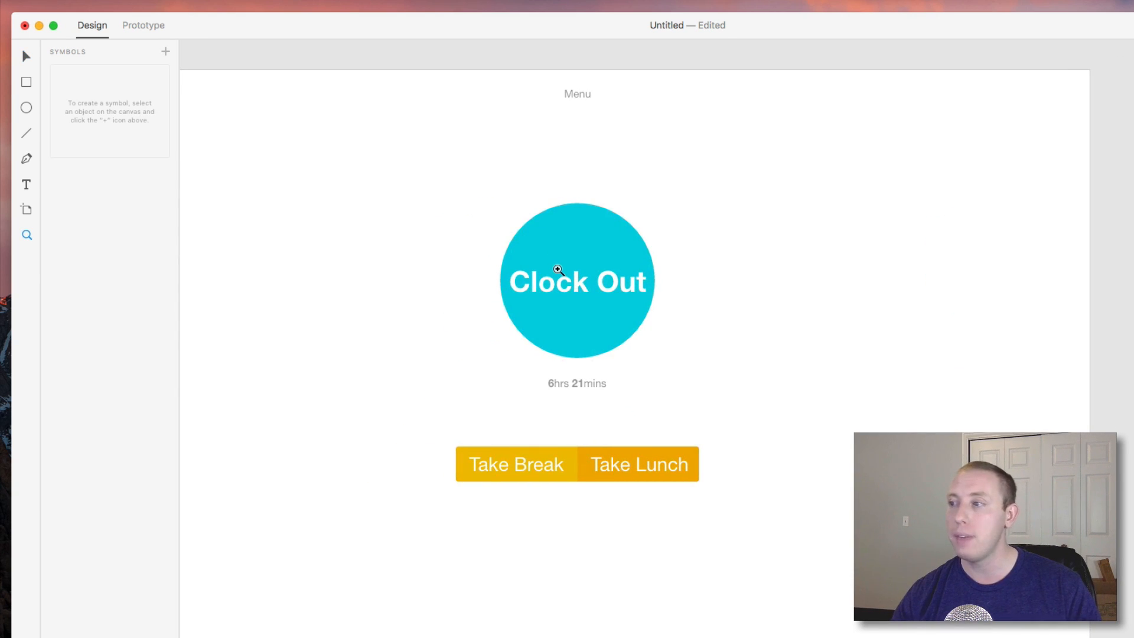